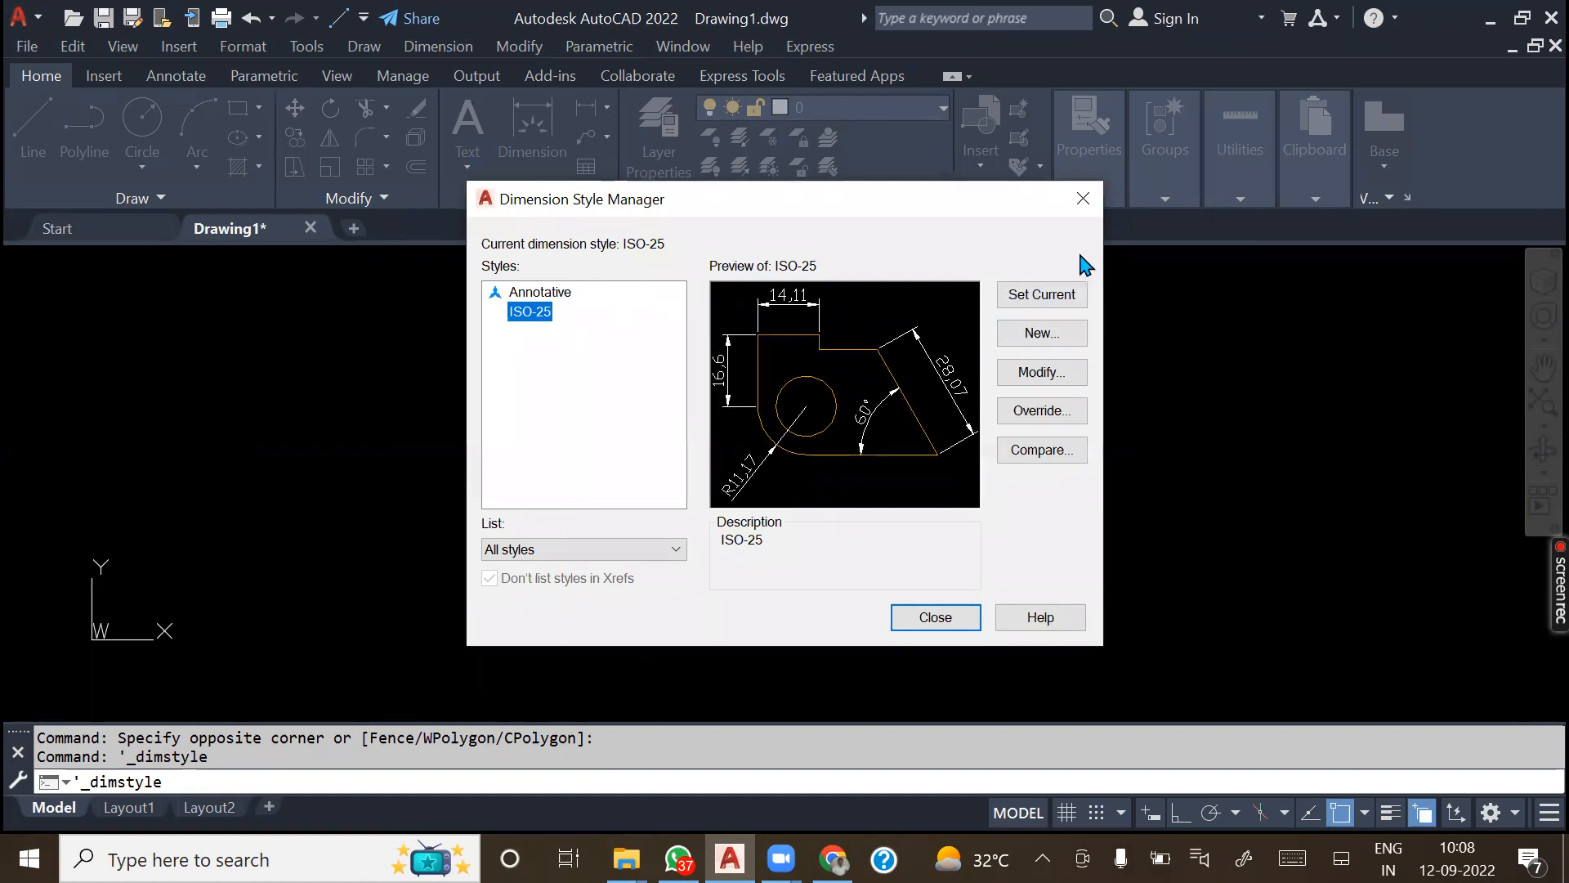
# - Create a new dimension style named CAD1 based on ISO-25 and open its settings
pyautogui.click(1042, 333)
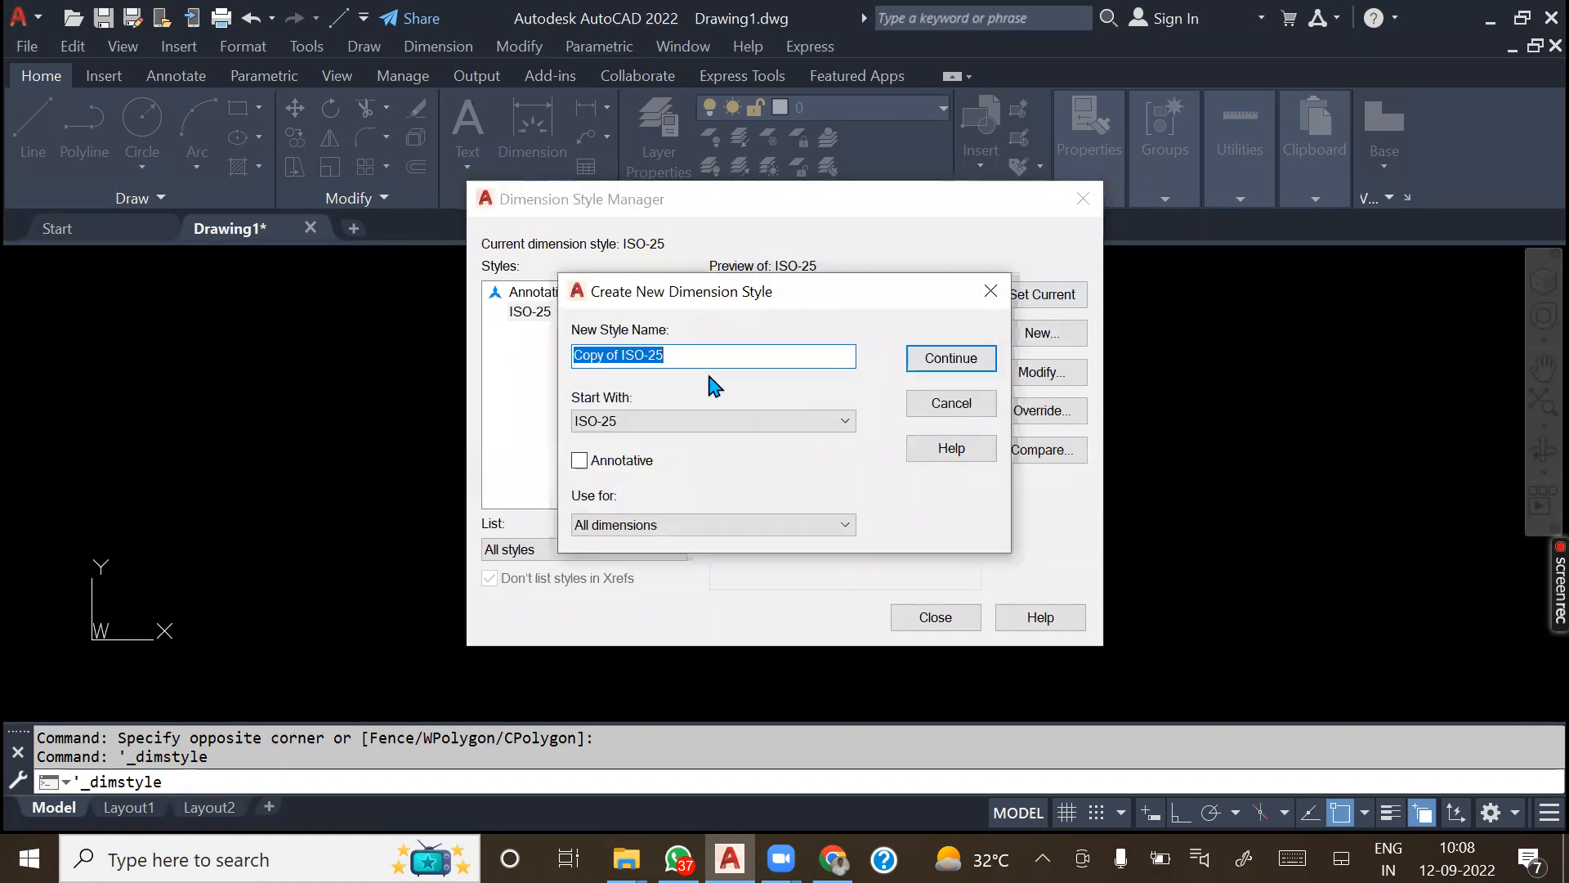
pyautogui.write('CAD')
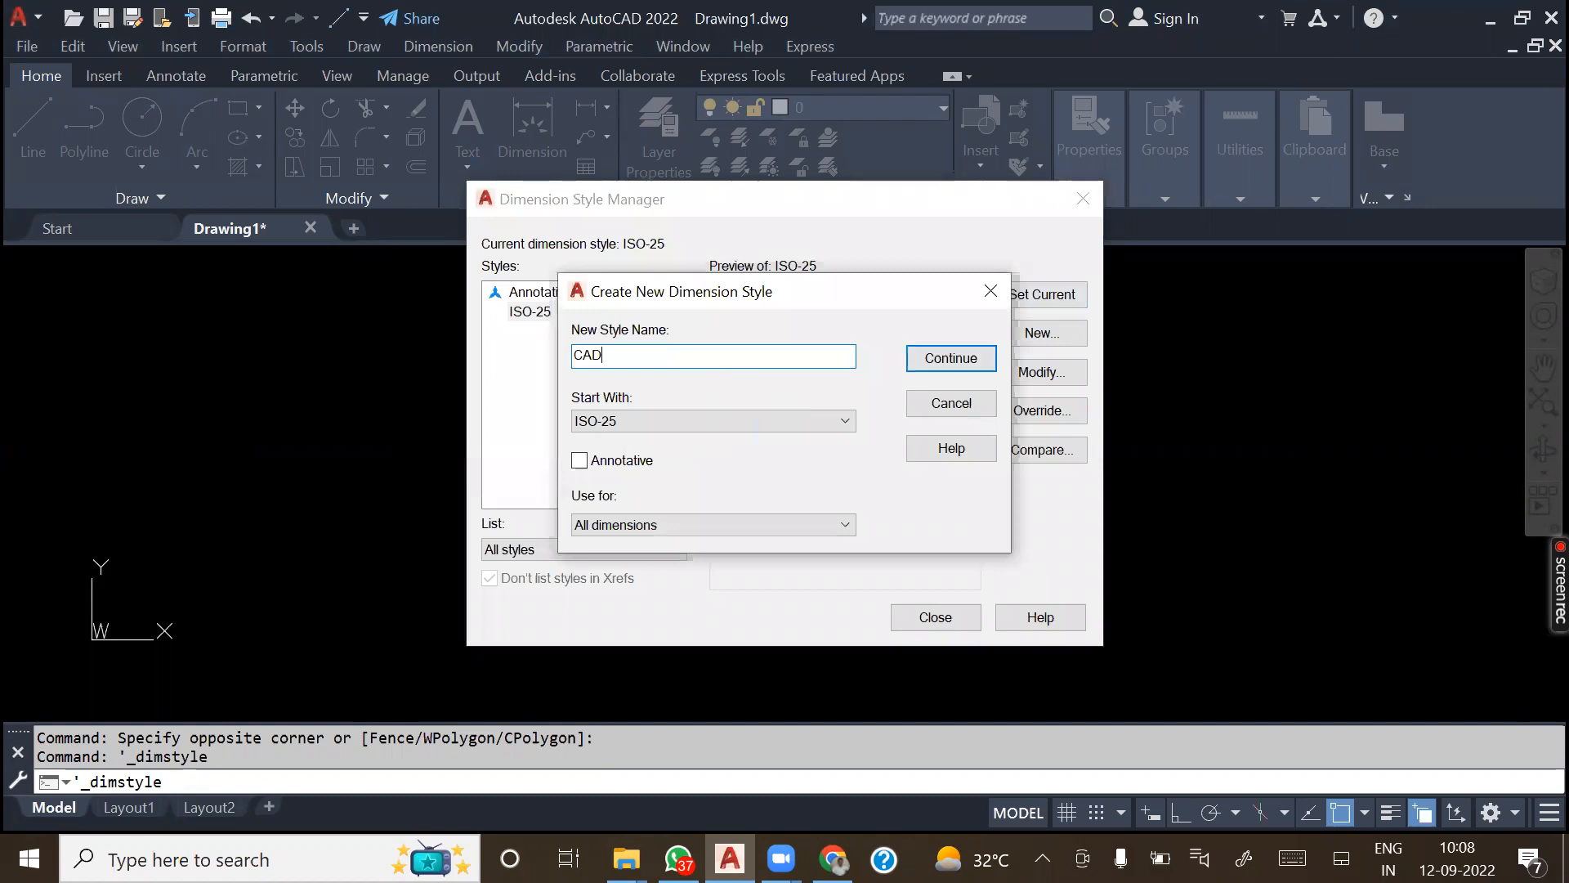
pyautogui.write('1')
pyautogui.click(964, 359)
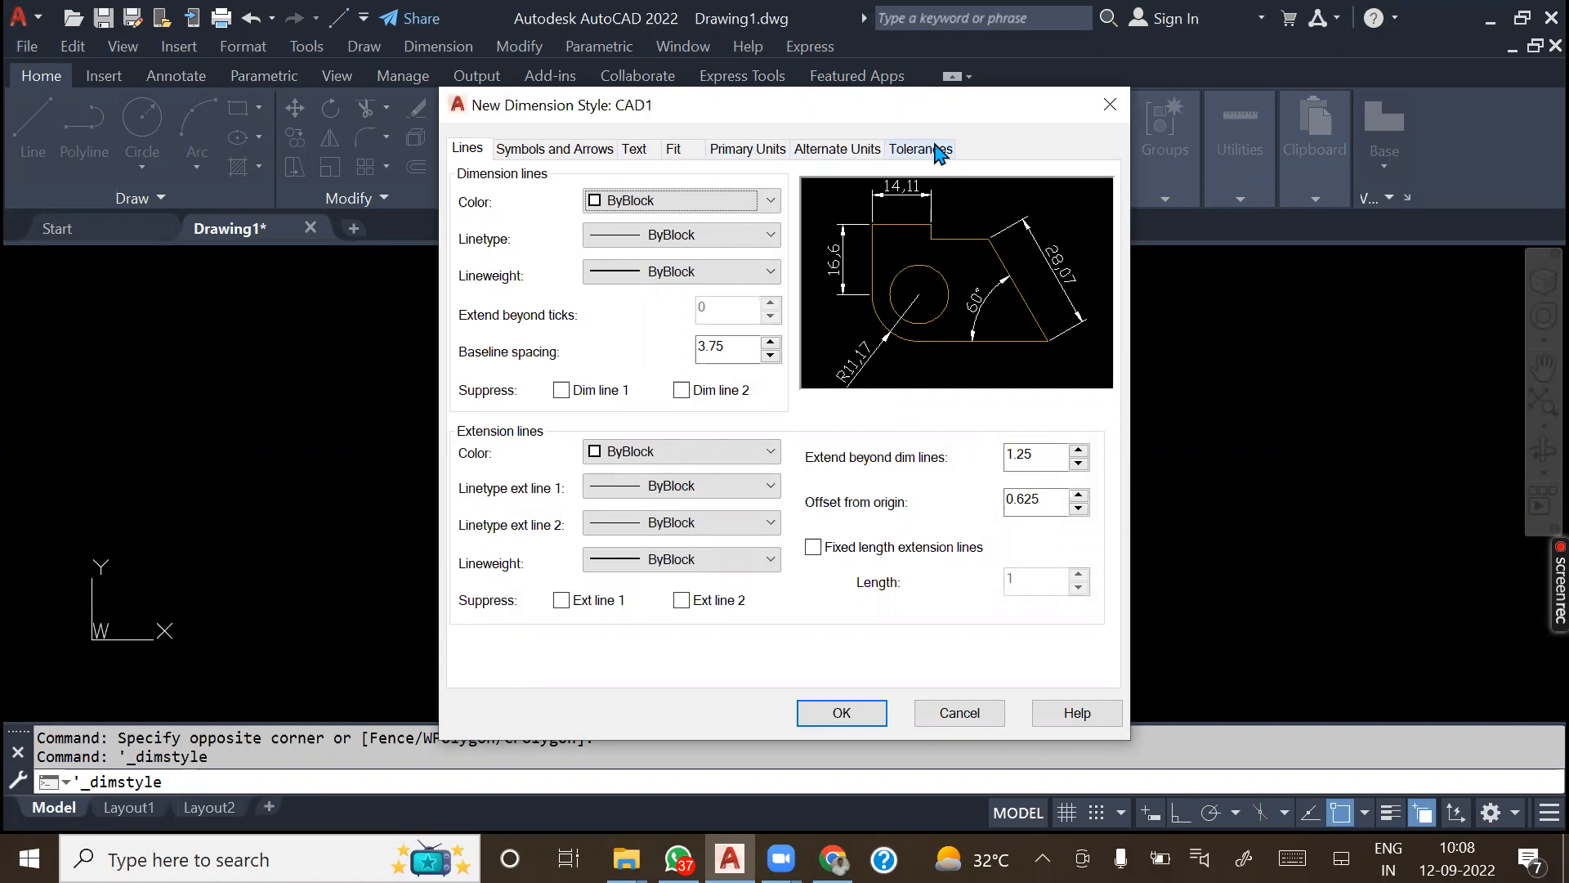
# - Look through the style's settings for lines, symbols and arrows, text, fit, primary units, alternate units and tolerances
pyautogui.click(515, 156)
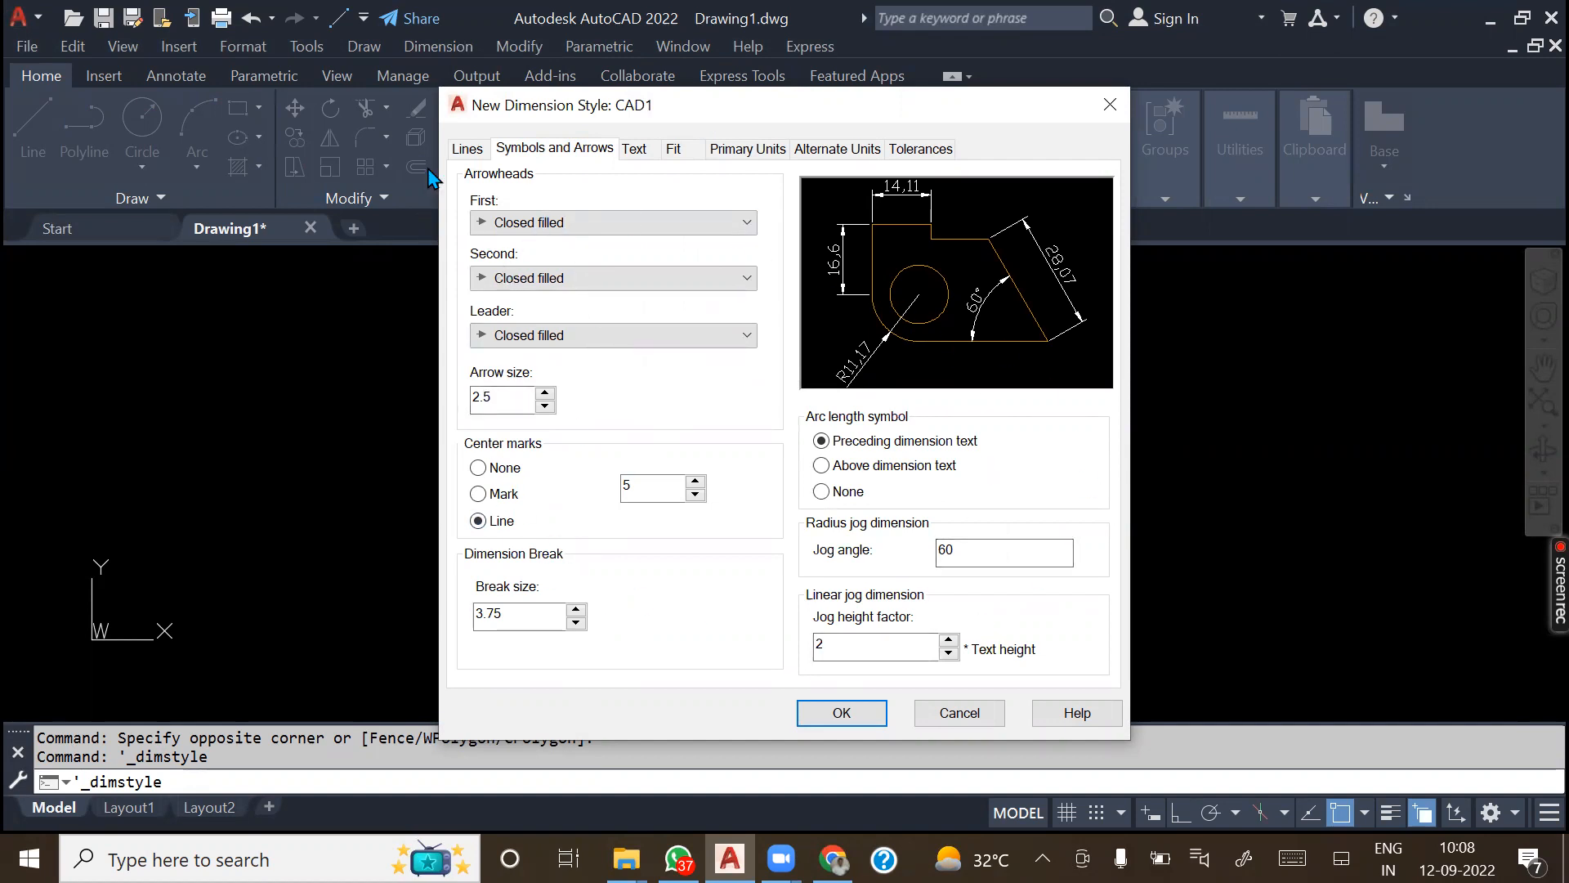
pyautogui.click(470, 149)
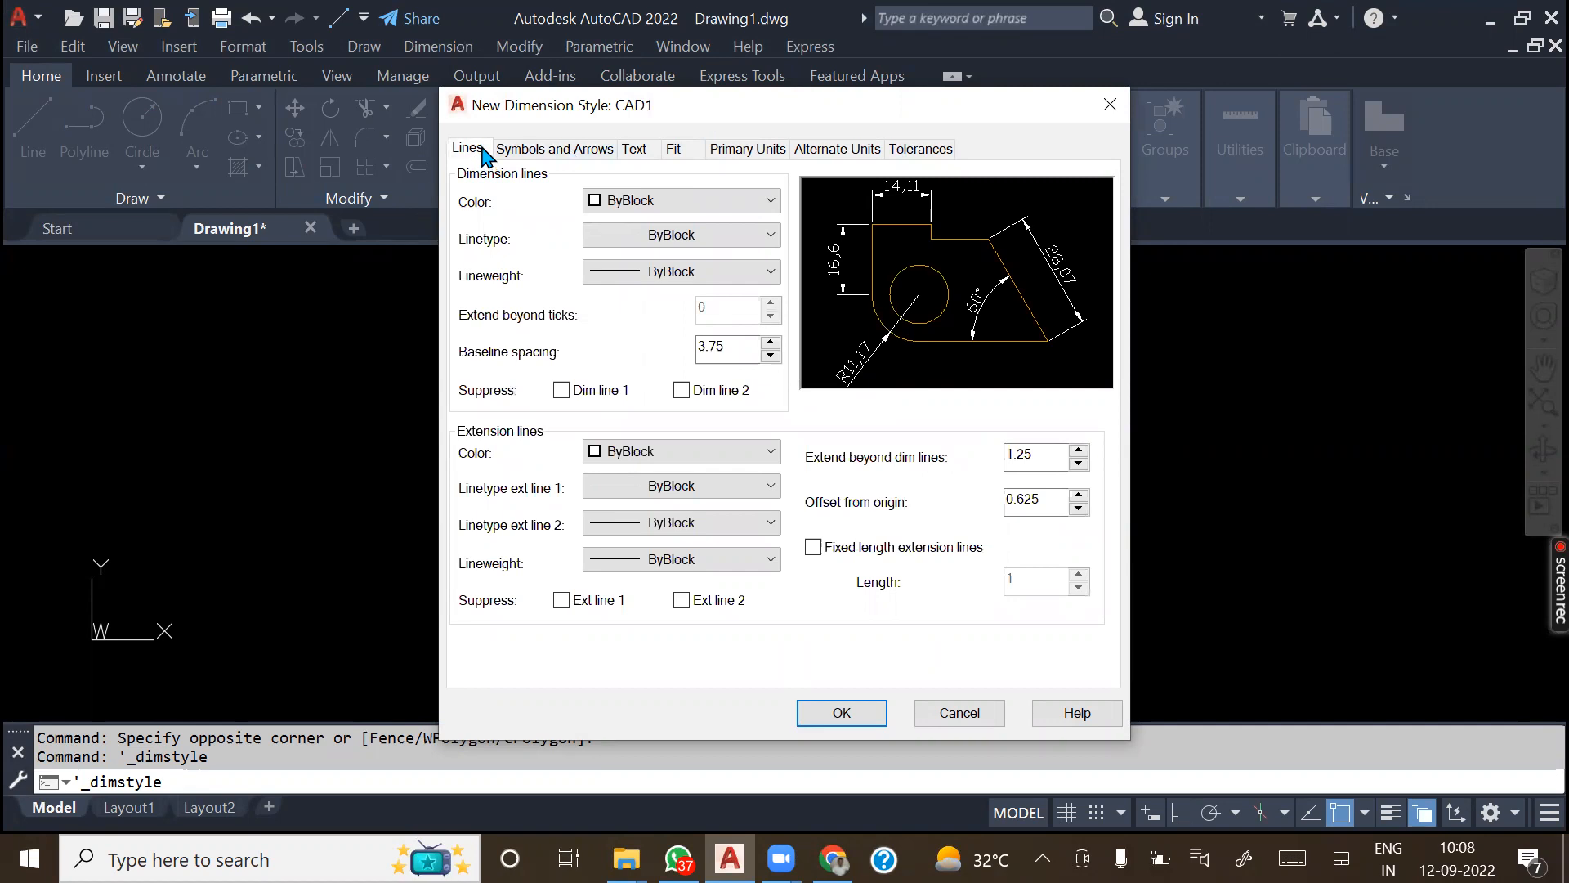
pyautogui.click(559, 150)
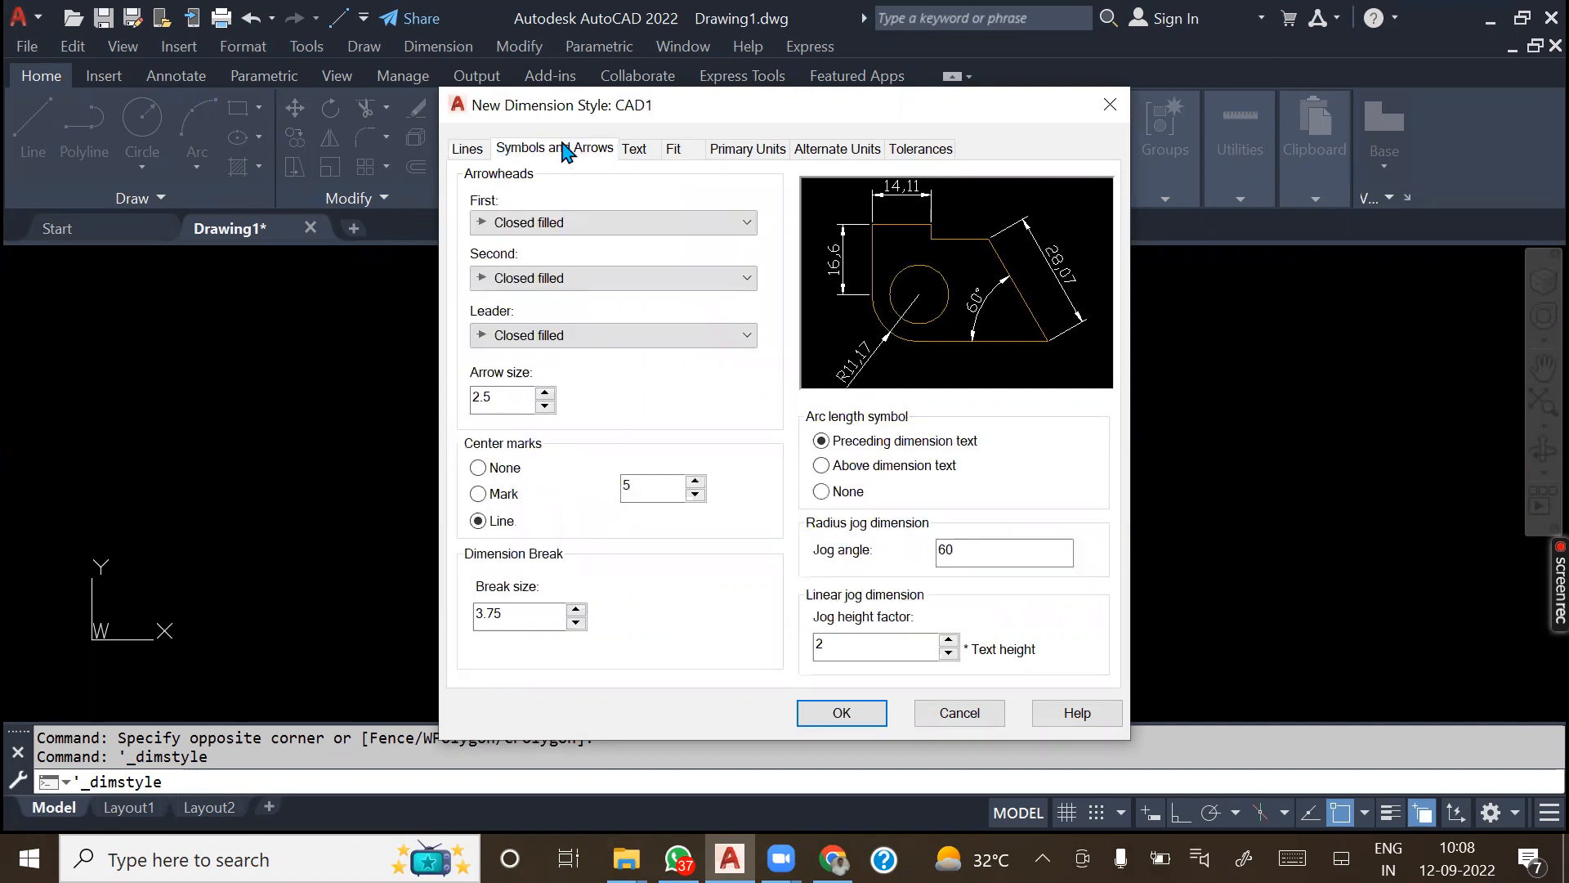
pyautogui.click(637, 151)
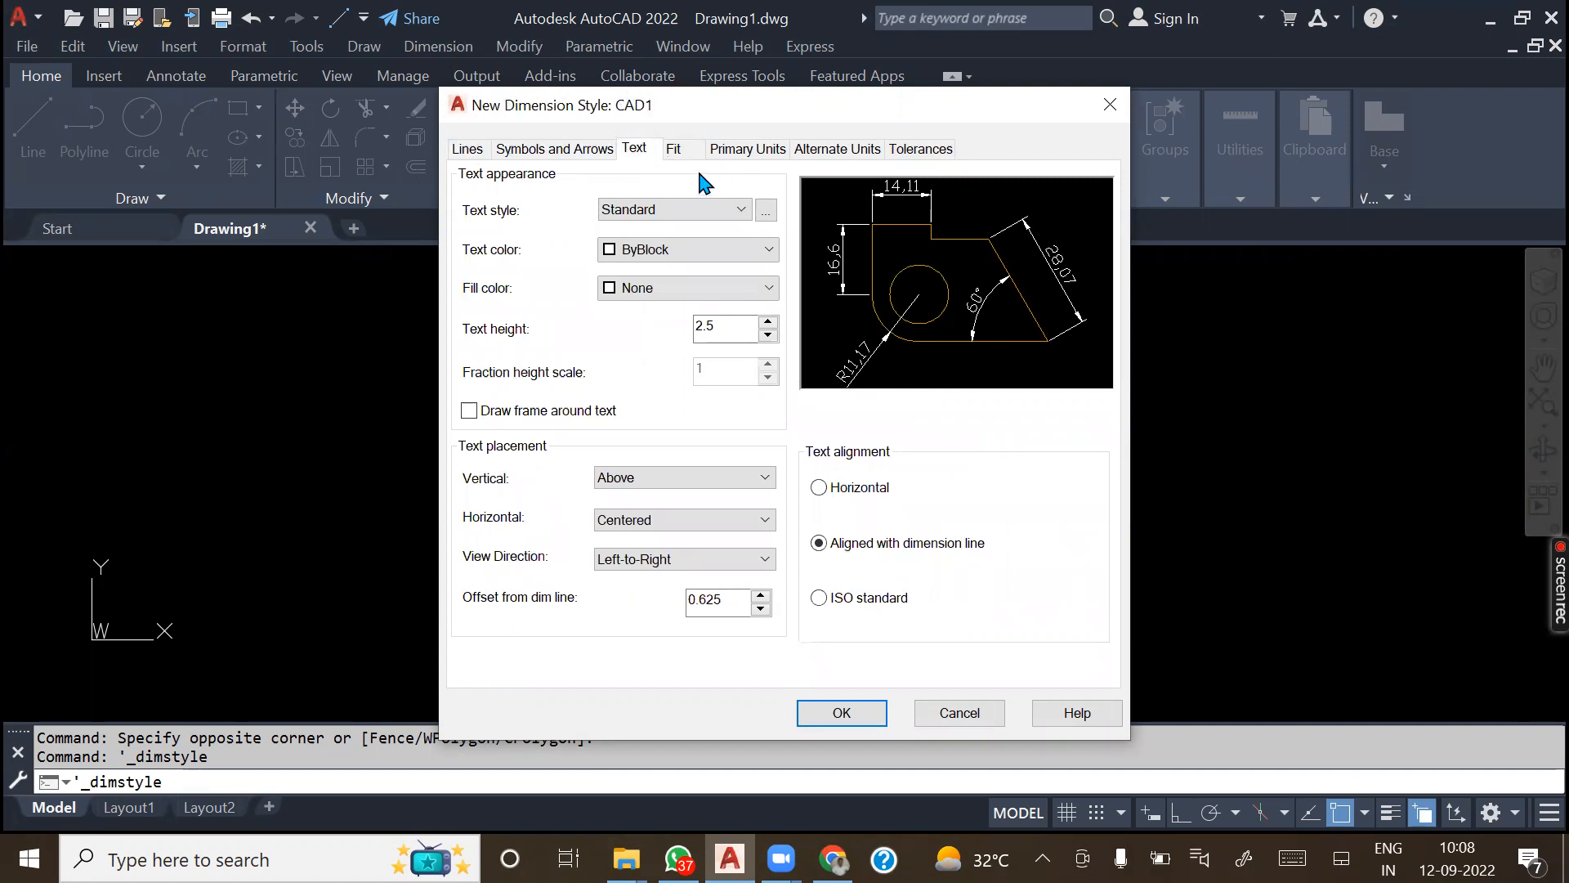
pyautogui.click(674, 150)
pyautogui.click(746, 149)
pyautogui.click(837, 149)
pyautogui.click(926, 152)
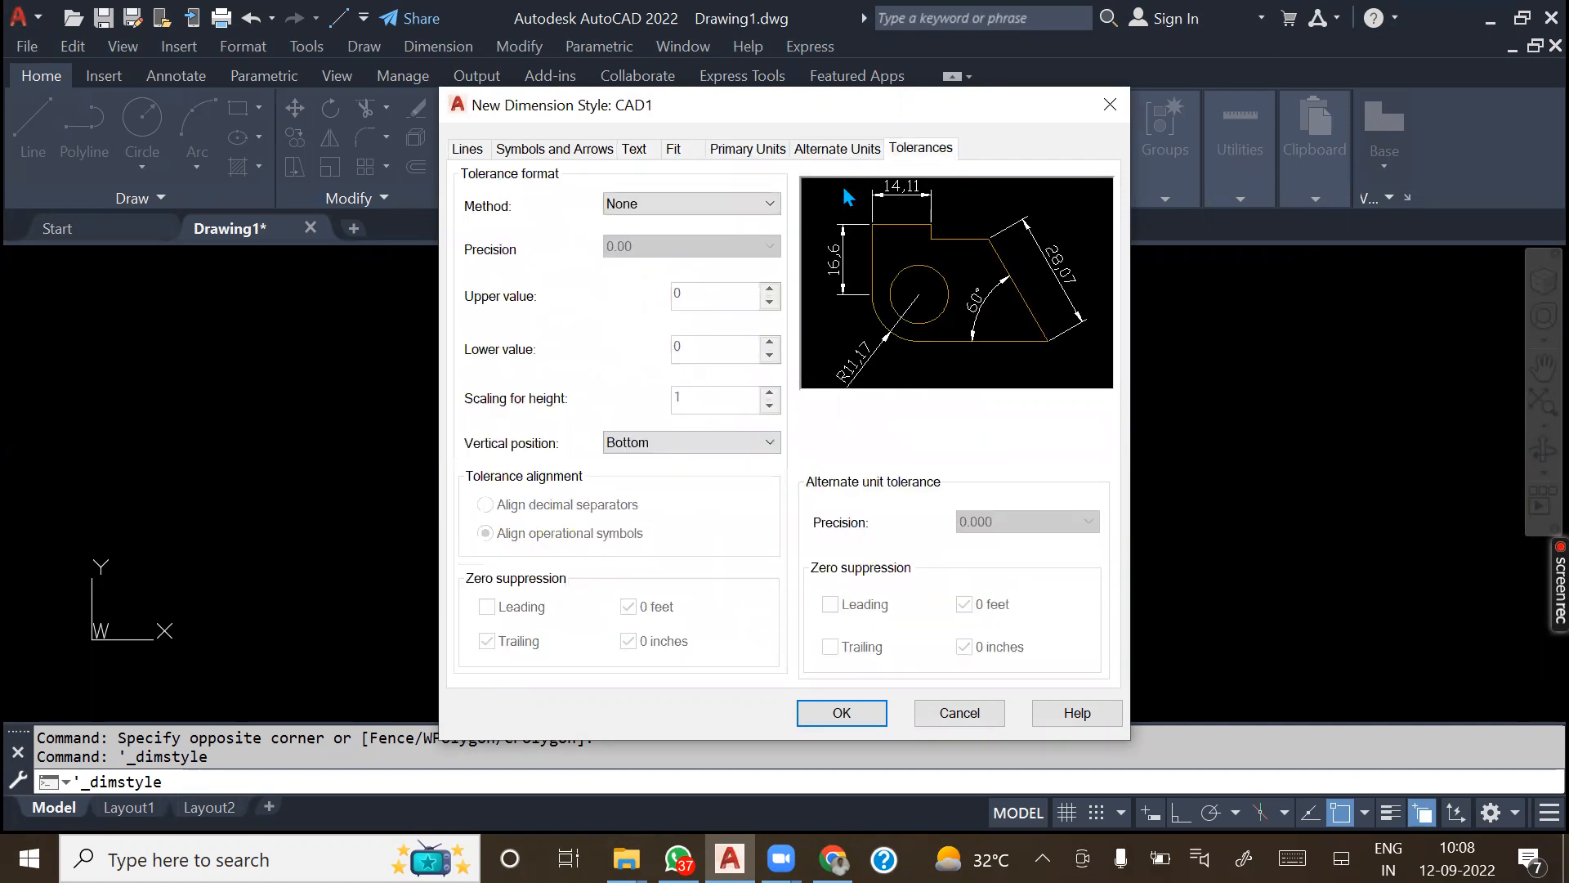
pyautogui.click(479, 154)
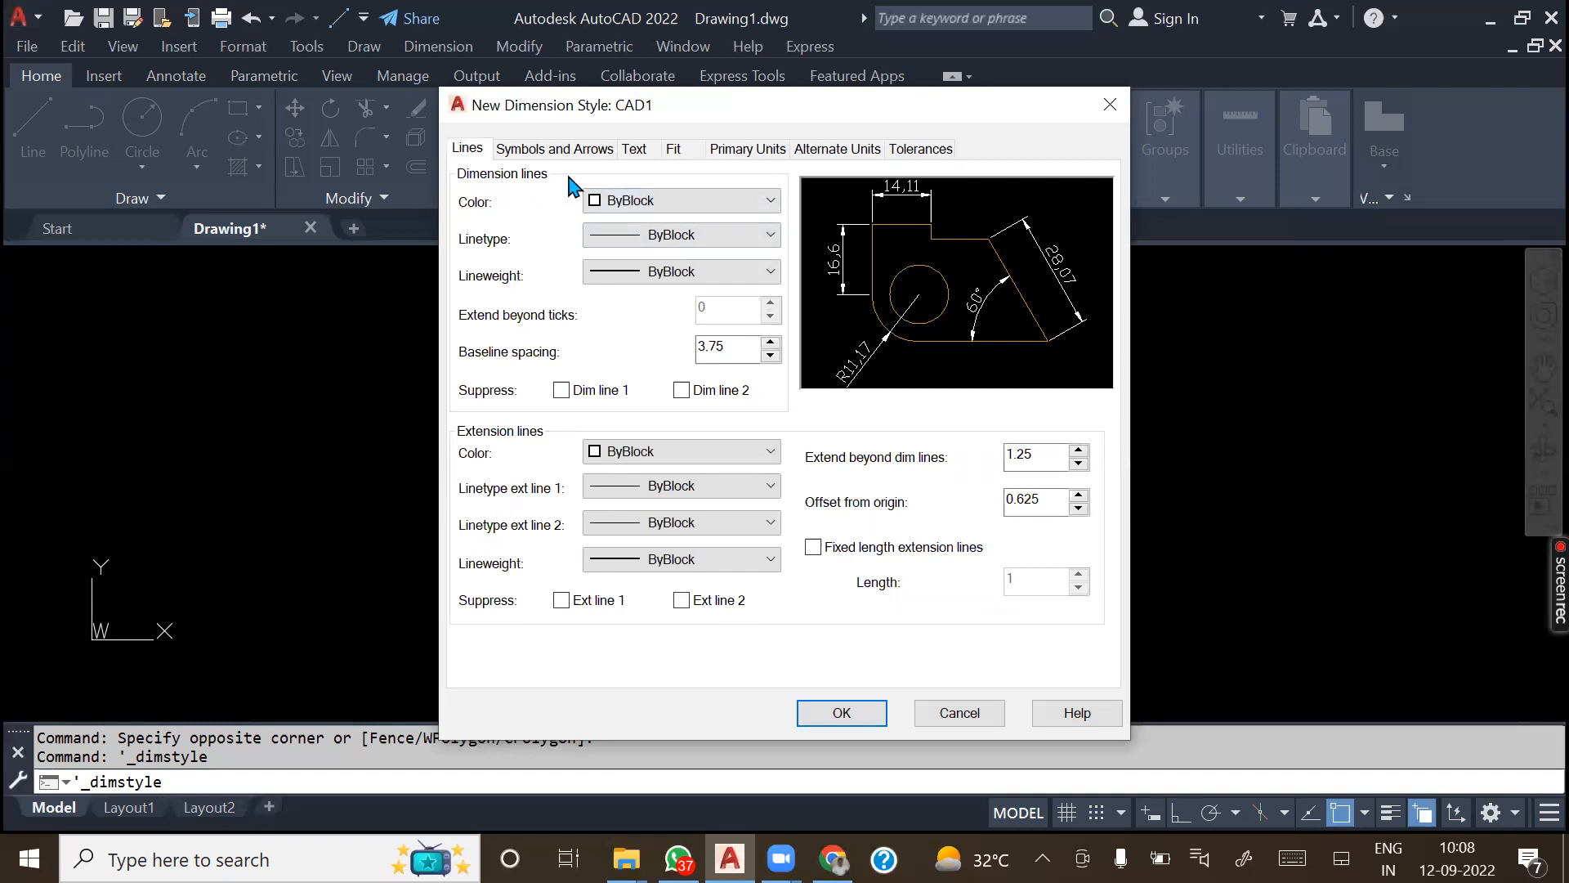
# - Move and enlarge the style settings dialog, and set the dimension line color to Cyan
pyautogui.moveTo(743, 121); pyautogui.dragTo(387, 57)
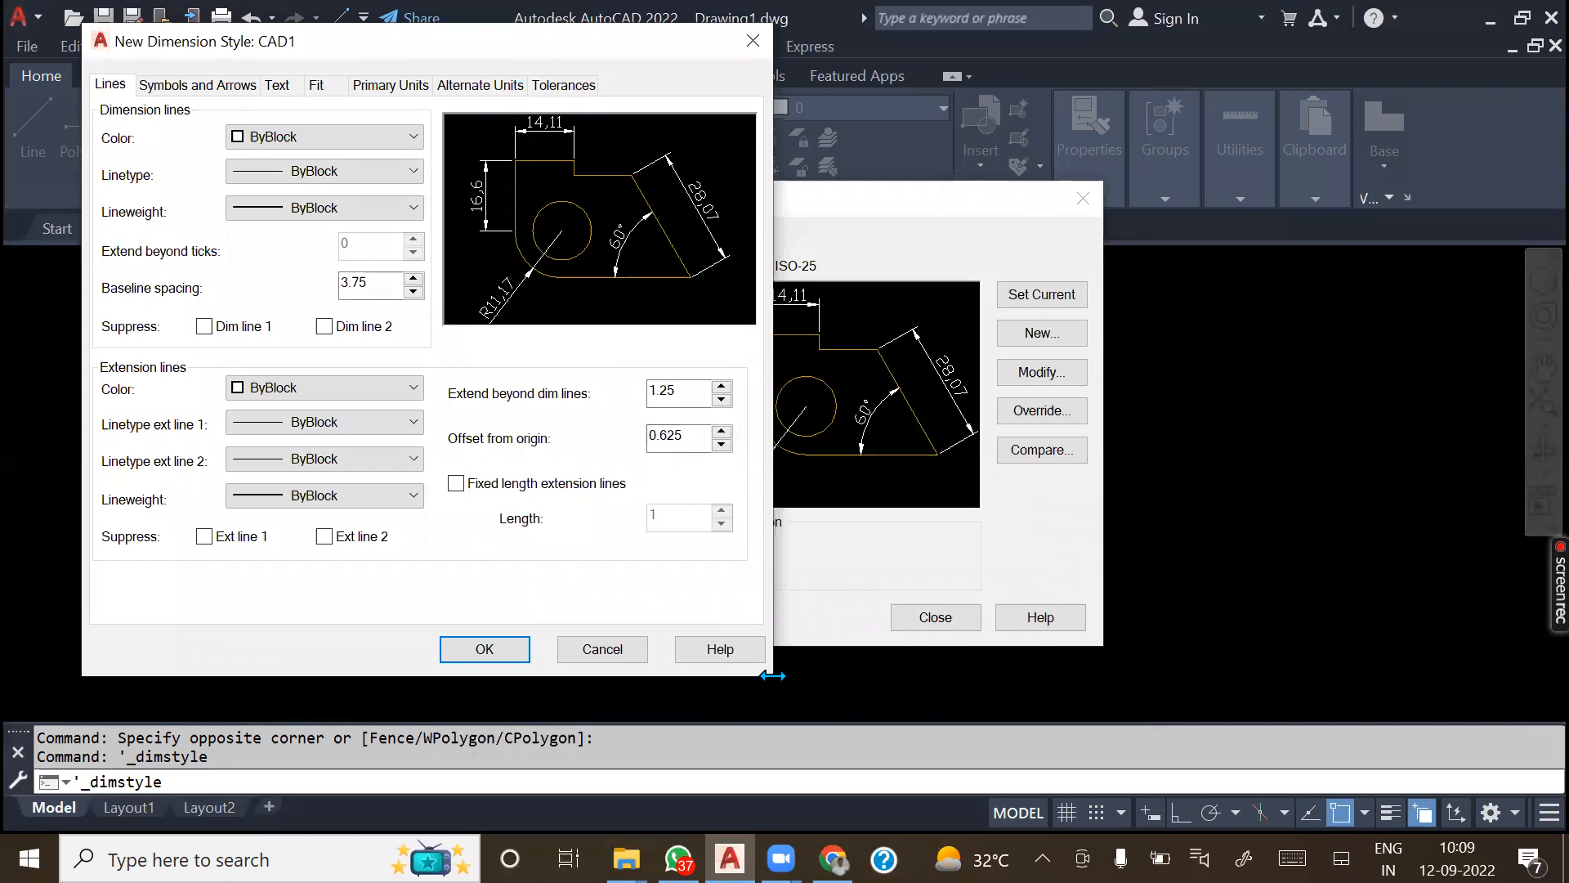
pyautogui.moveTo(773, 675); pyautogui.dragTo(1361, 779)
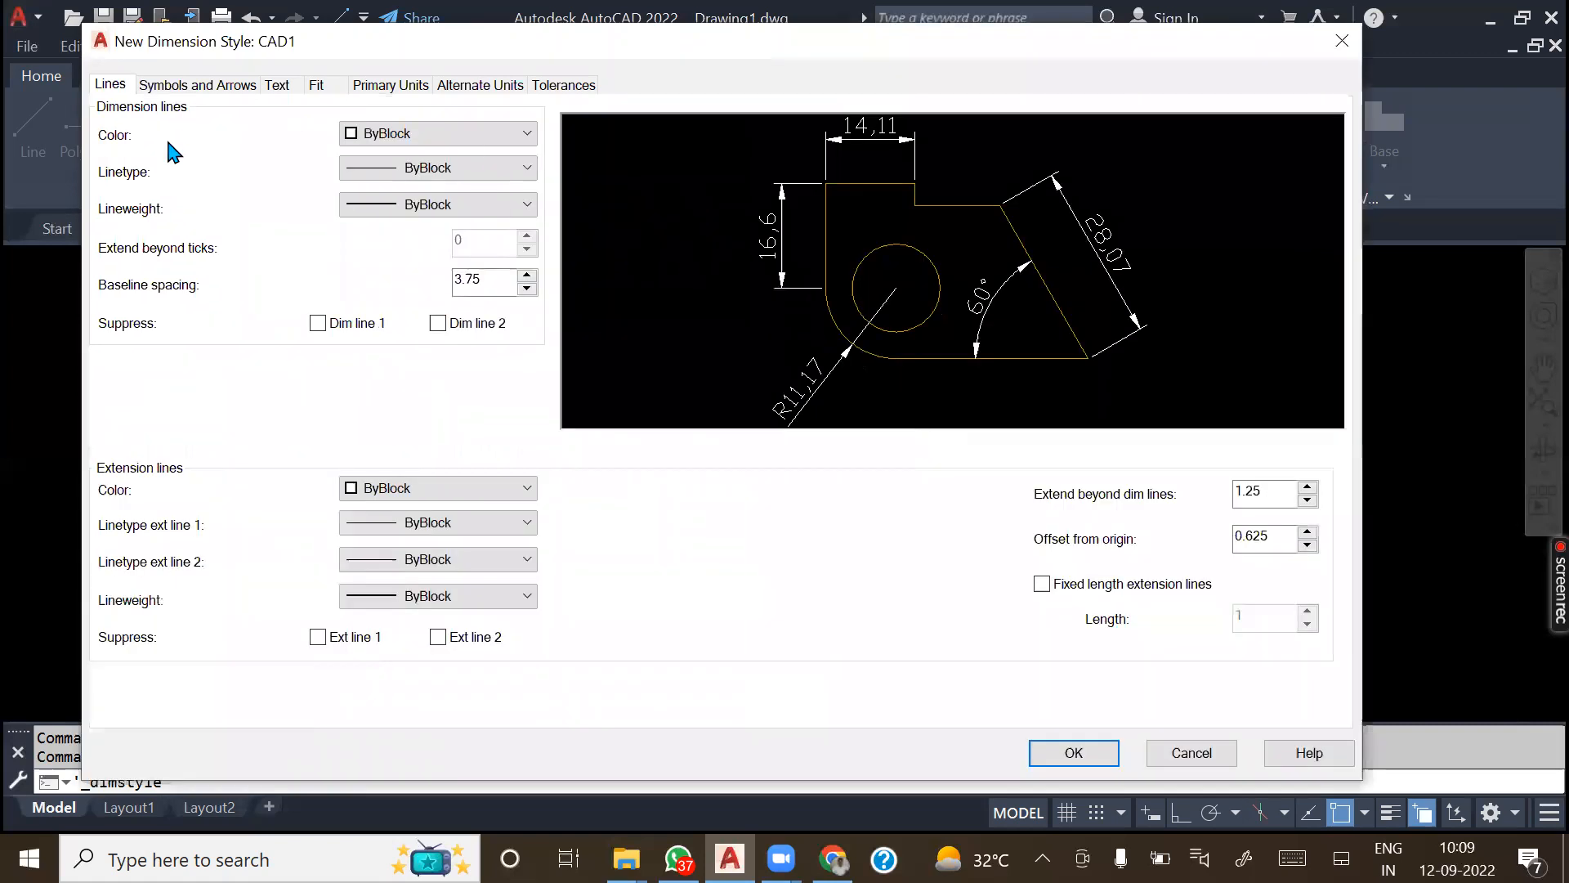
pyautogui.click(405, 137)
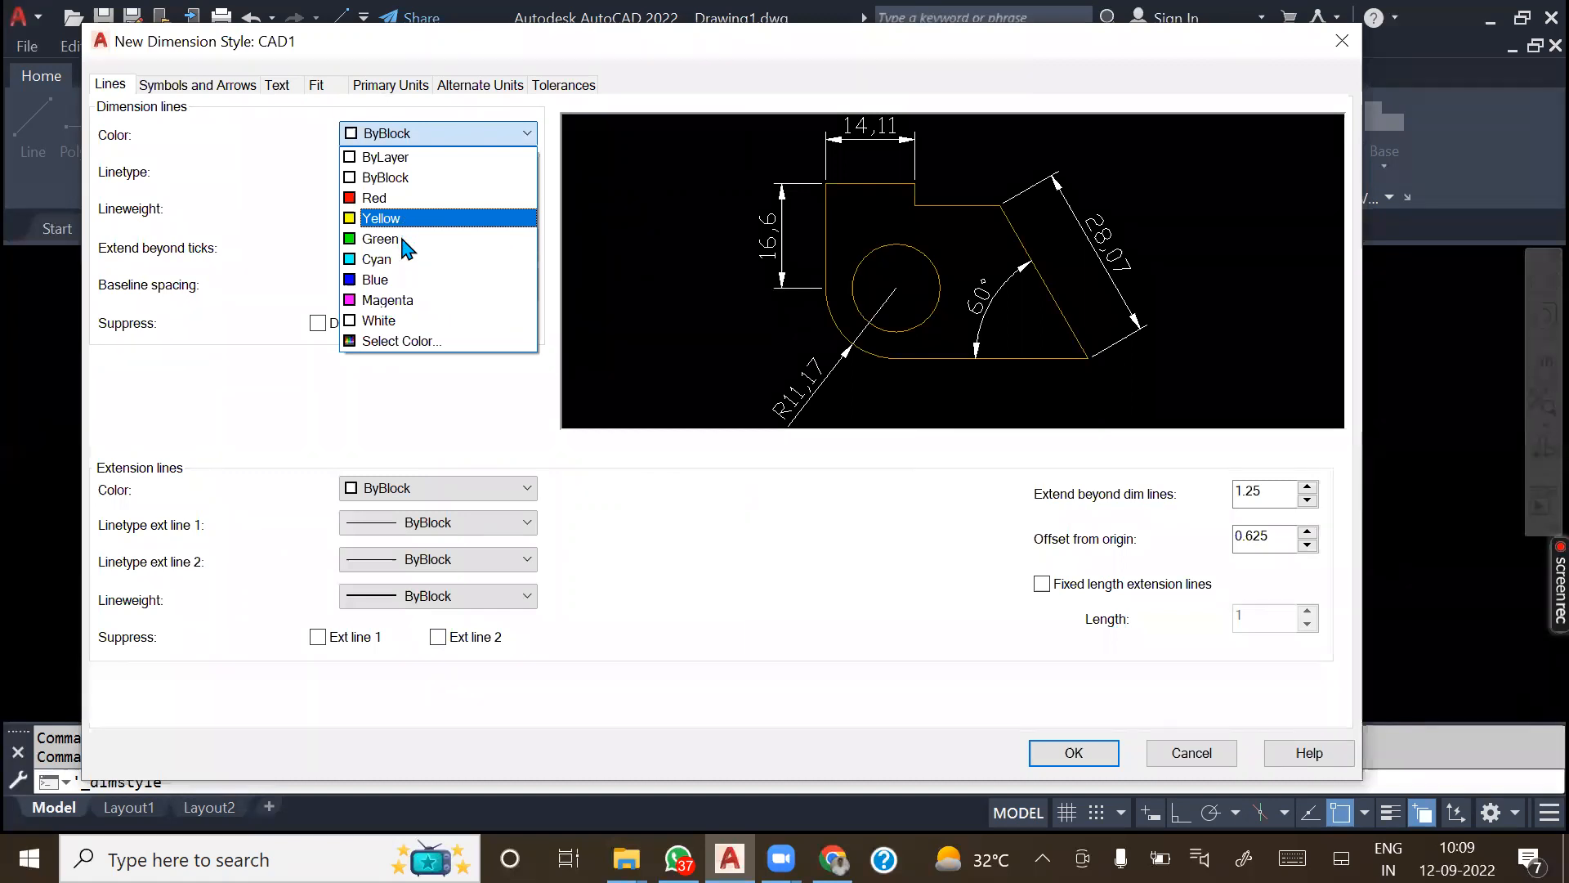
pyautogui.click(406, 259)
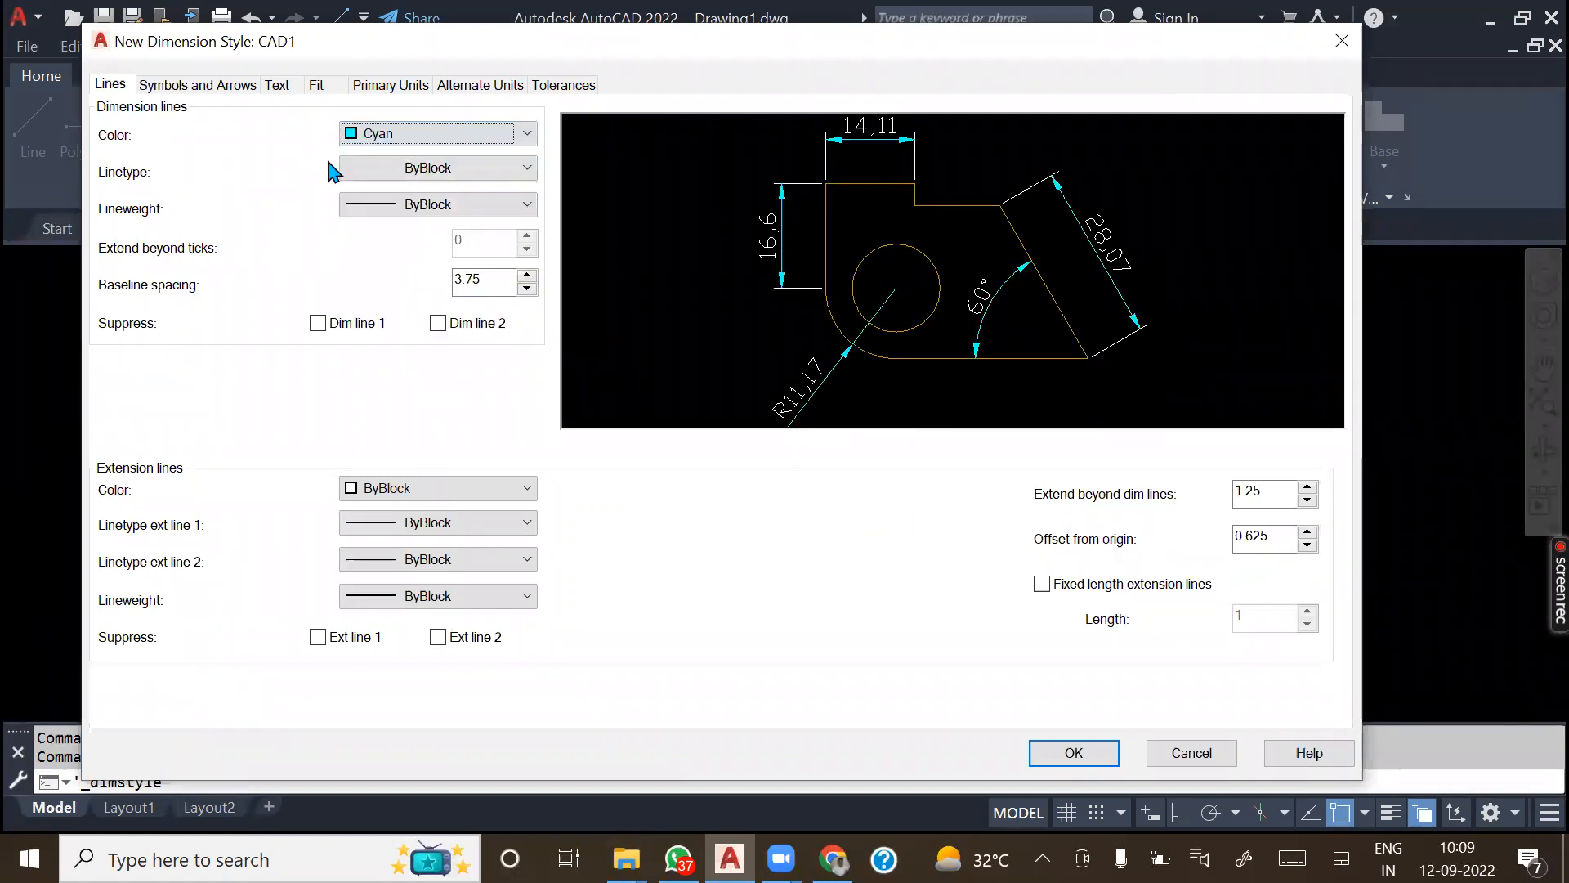
# - Load the ISO dash linetype ACAD_ISO02W100 and assign it to the dimension lines
pyautogui.click(483, 174)
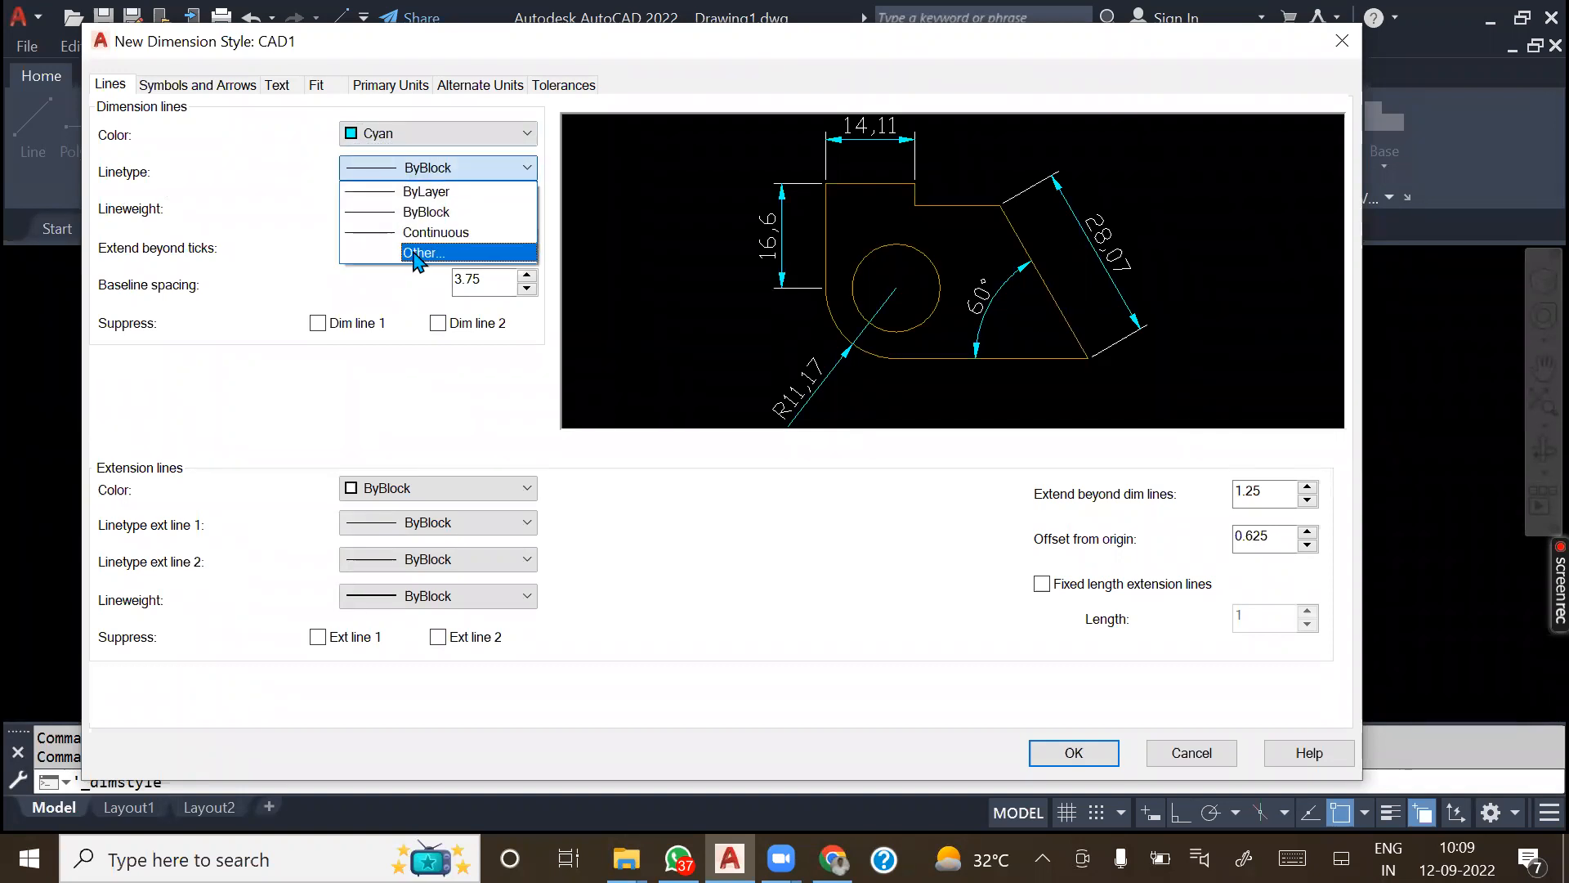
pyautogui.click(411, 252)
pyautogui.click(790, 556)
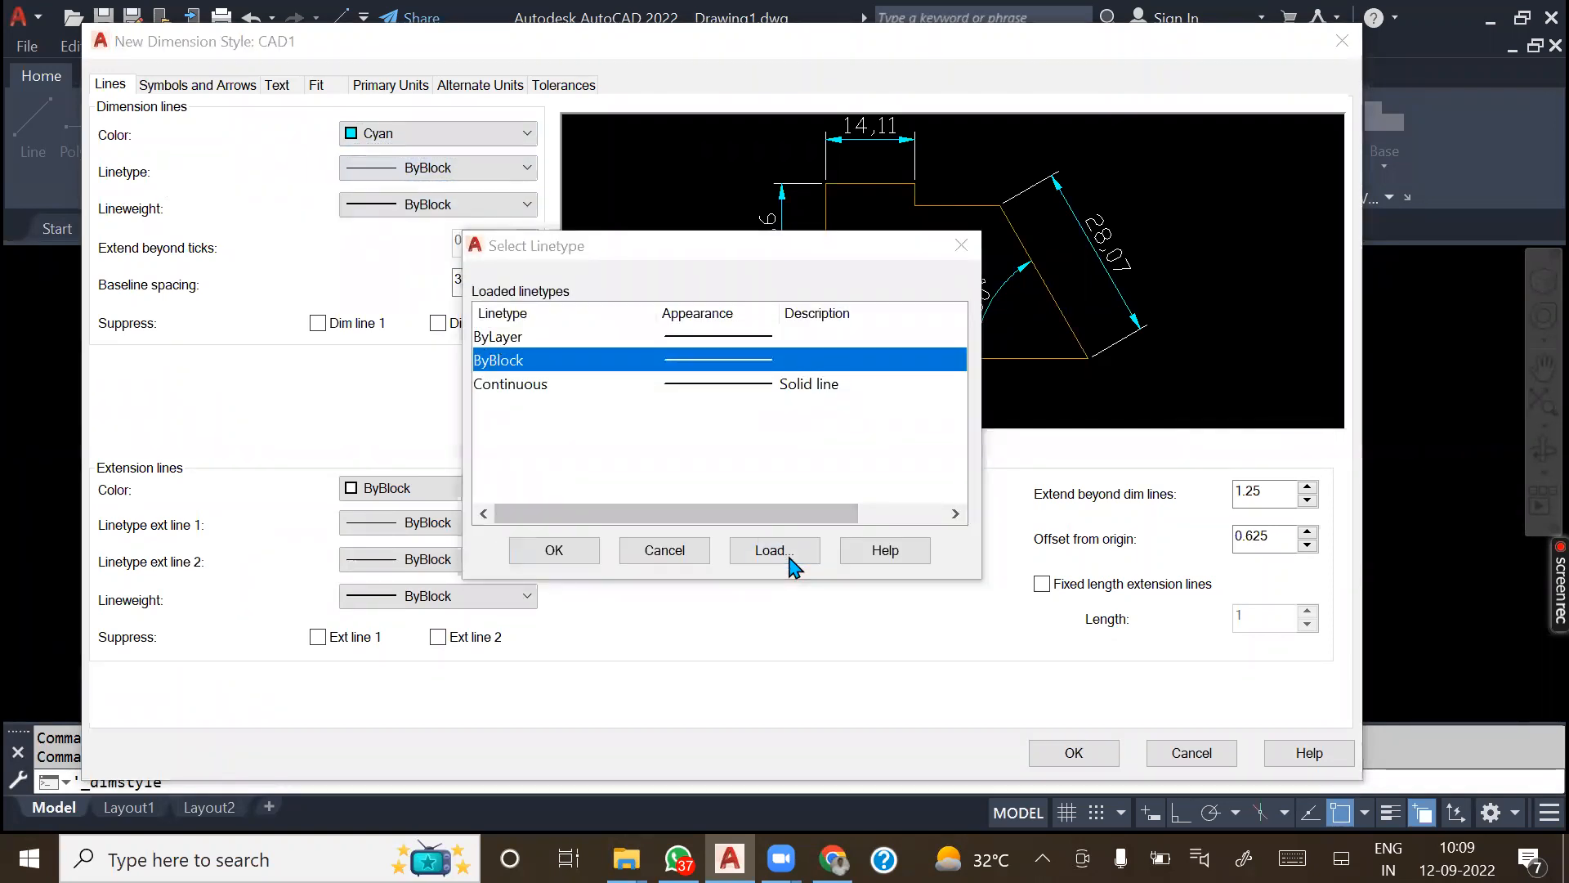
pyautogui.scroll(-8, 606, 441)
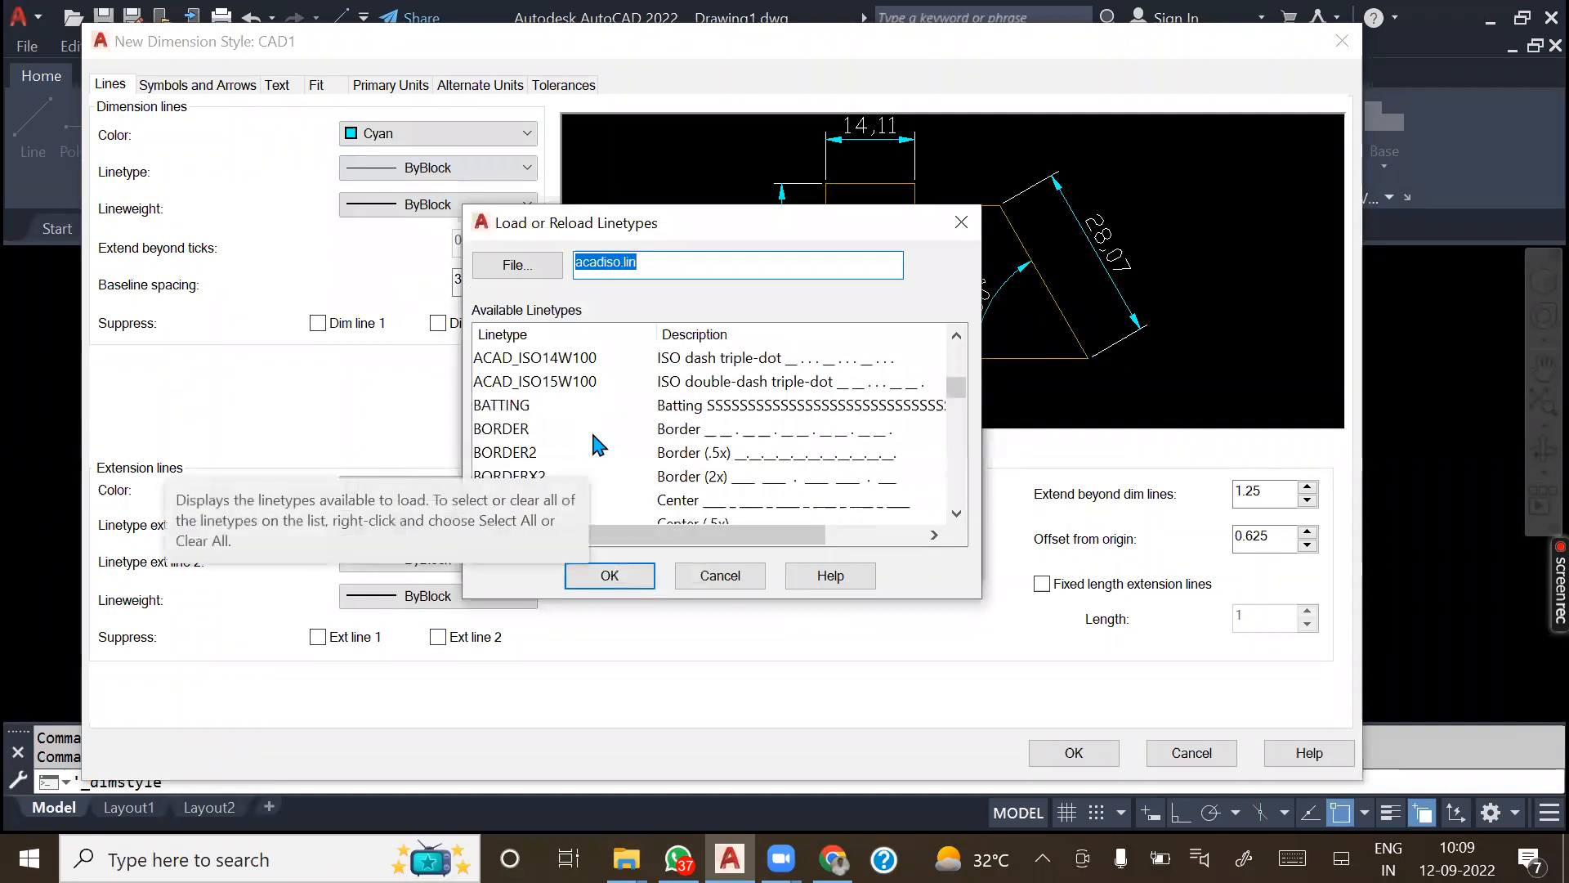
pyautogui.scroll(8, 699, 481)
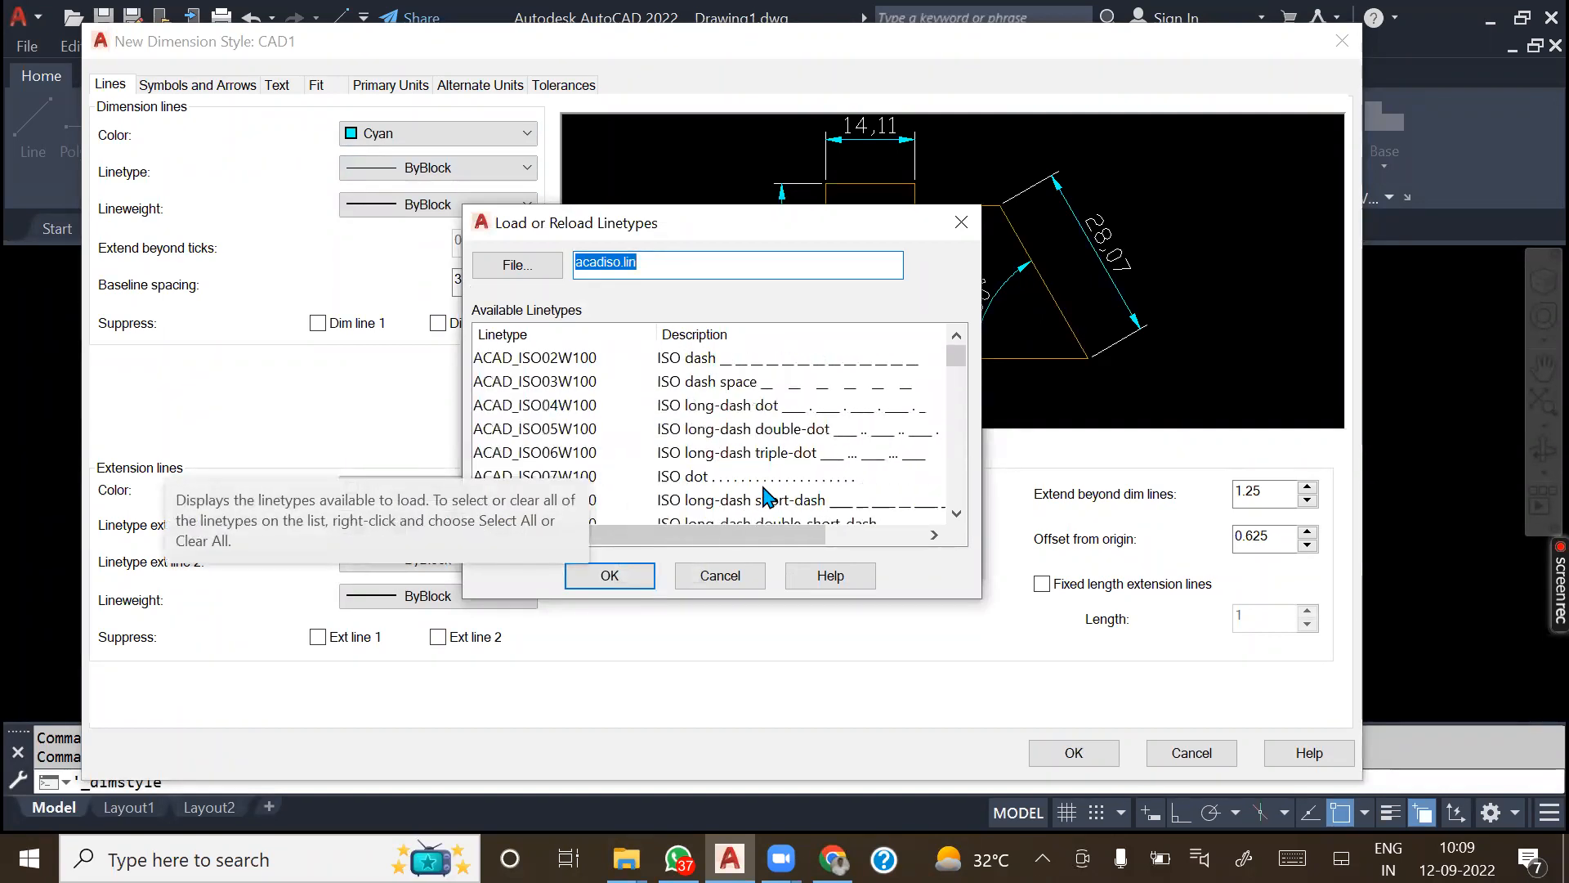
pyautogui.click(566, 360)
pyautogui.click(609, 575)
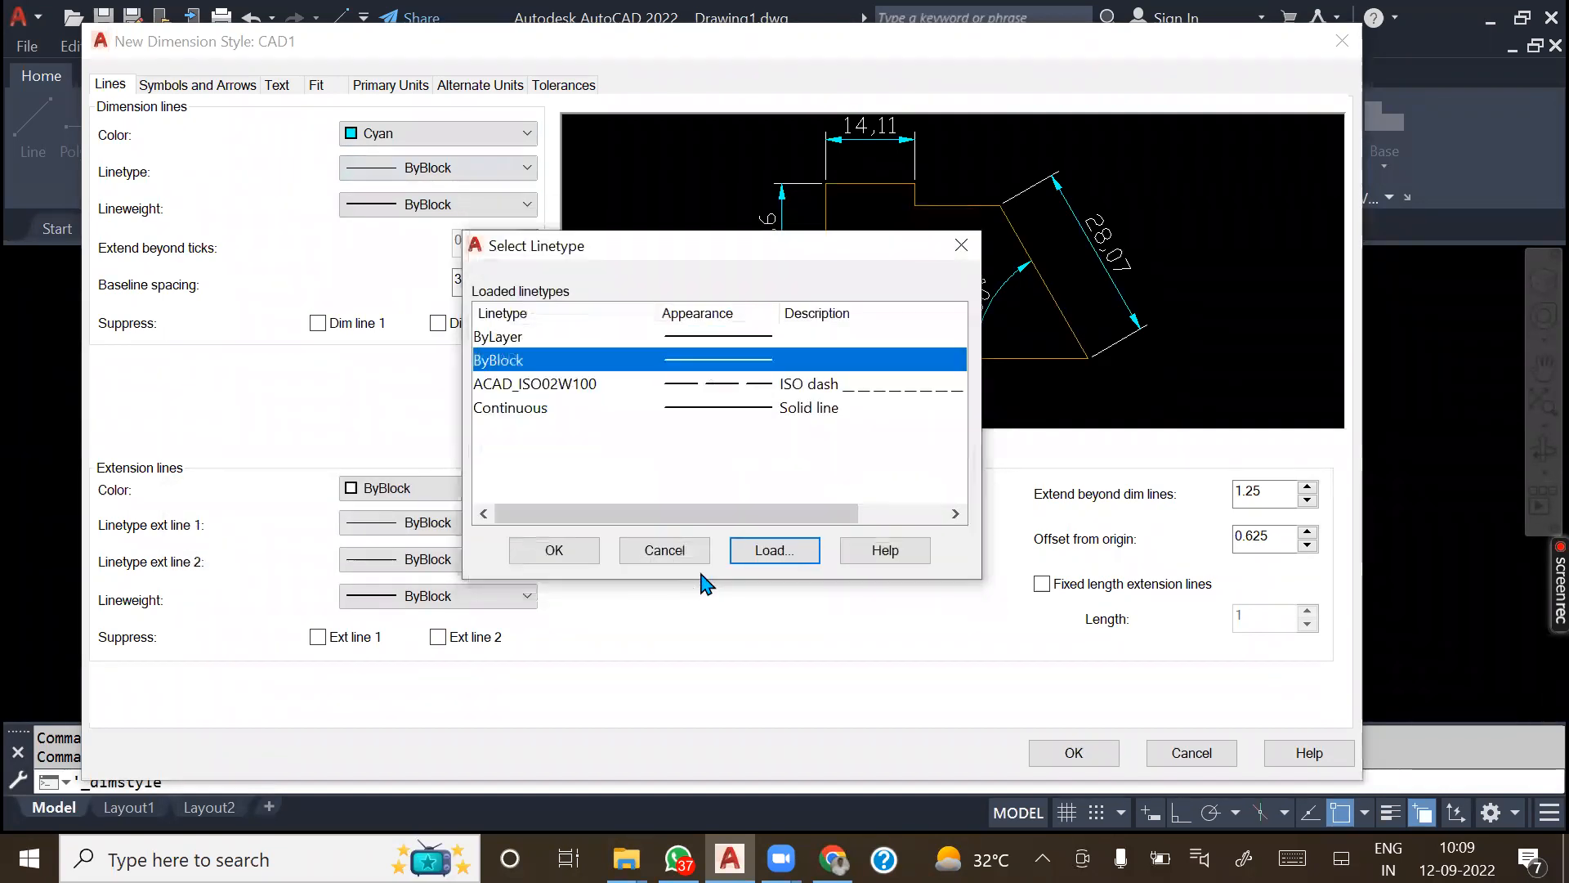
pyautogui.click(559, 550)
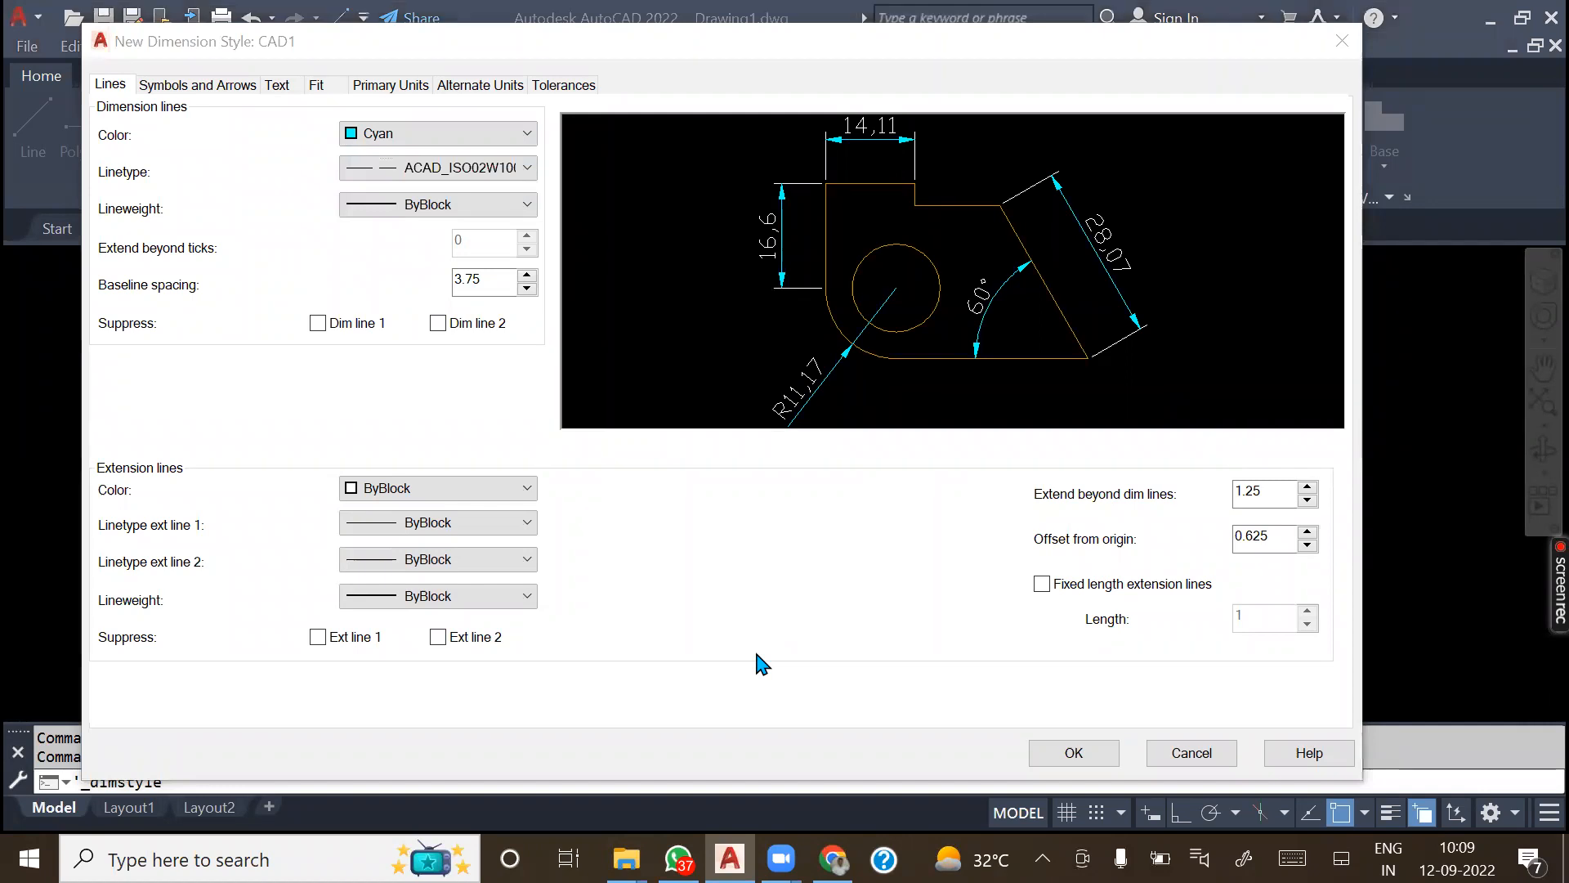
# - Set the dimension line lineweight to 0.30 mm
pyautogui.click(414, 206)
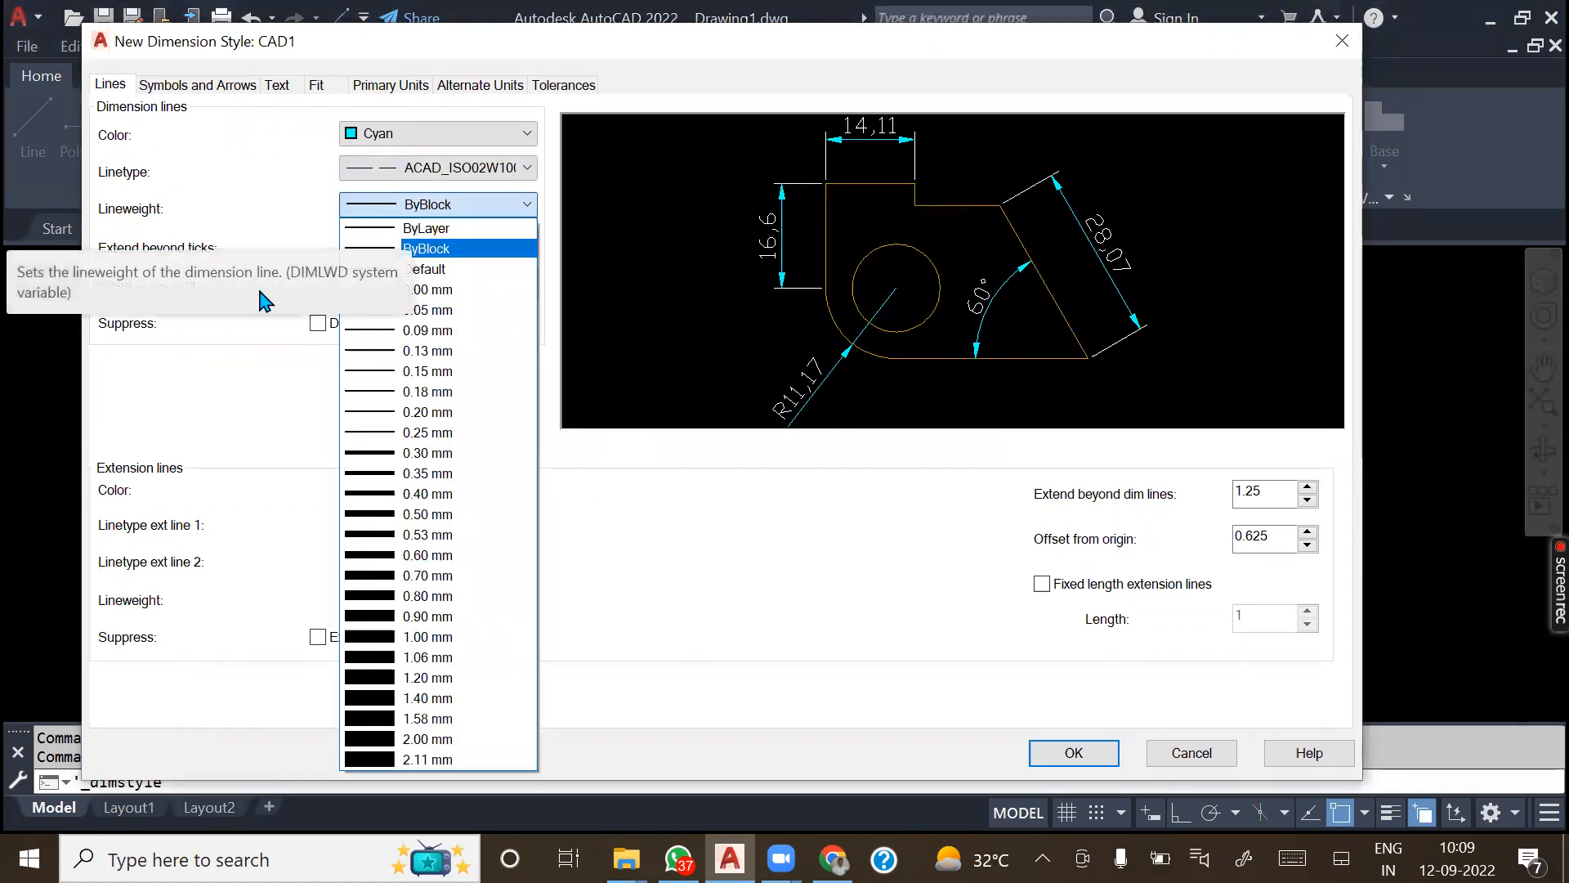
pyautogui.click(148, 685)
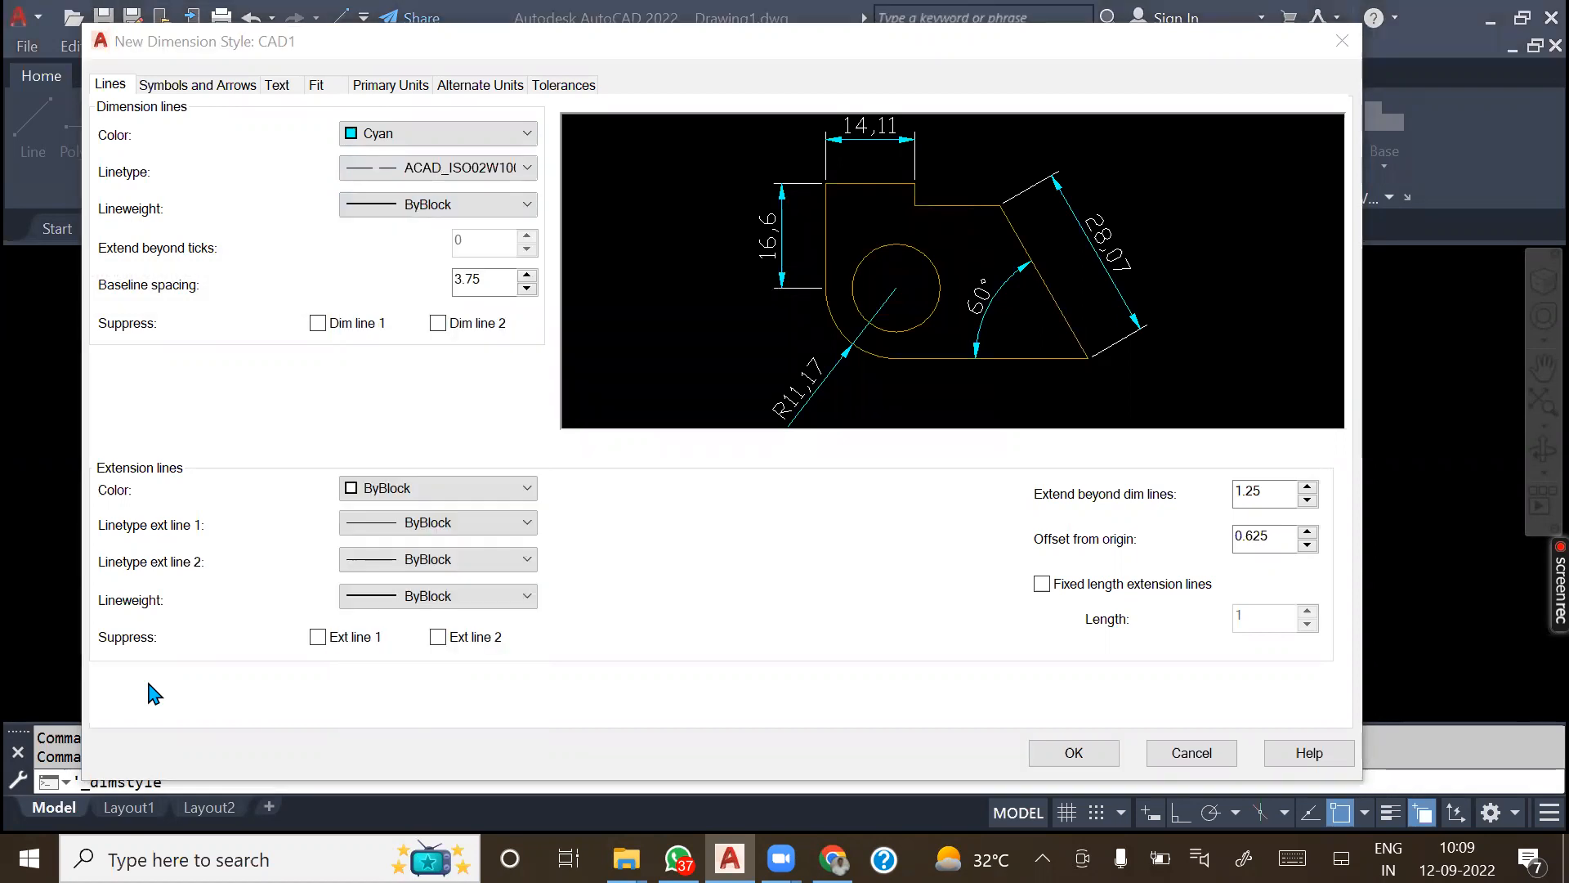
pyautogui.click(493, 209)
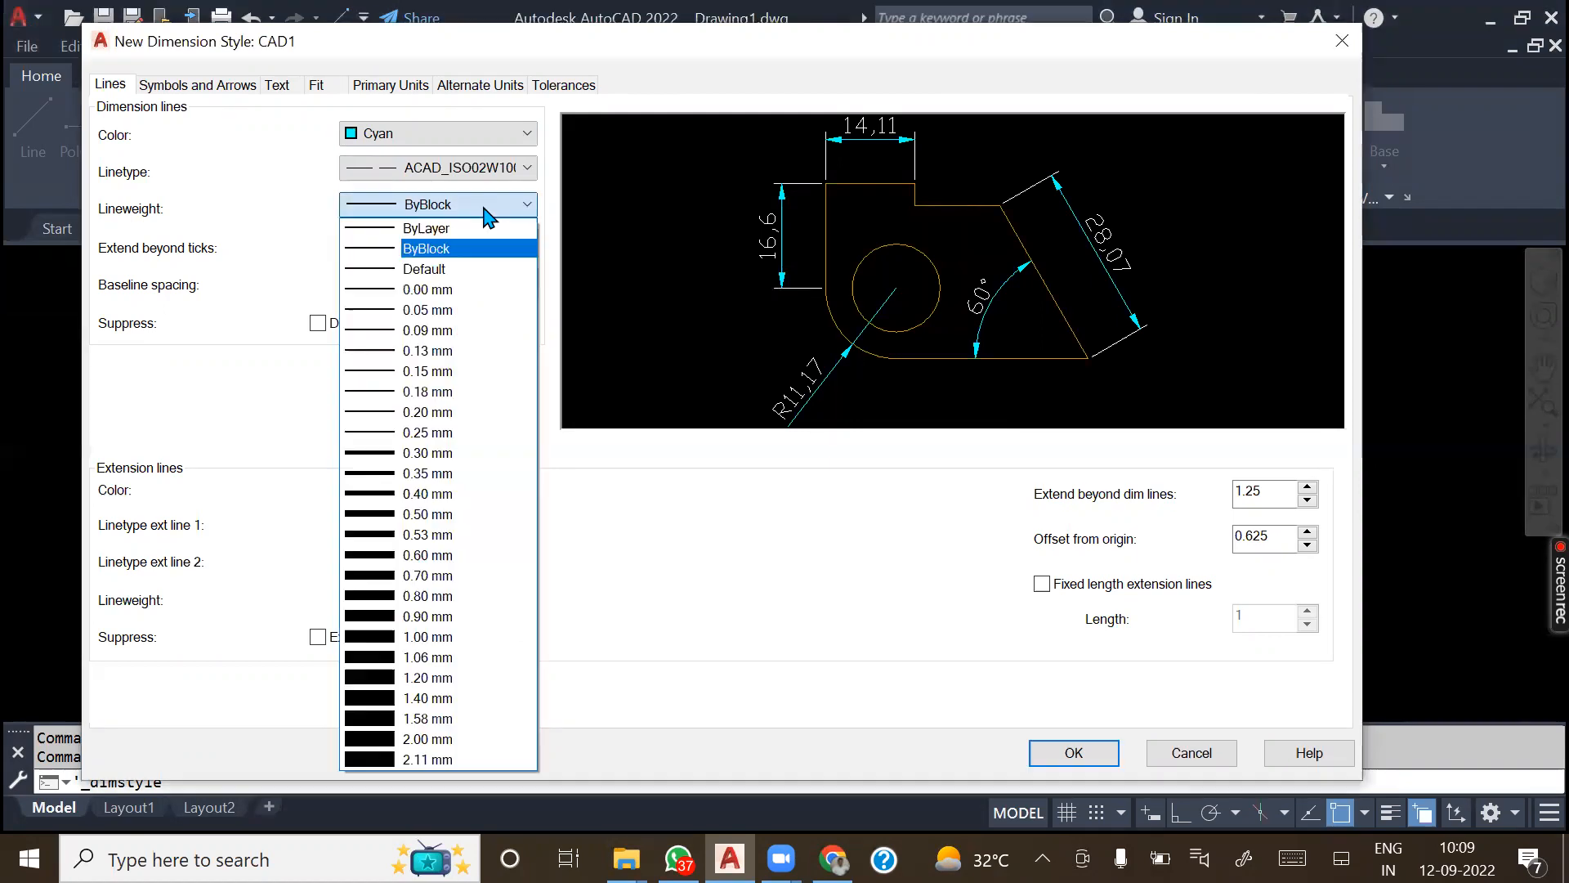
pyautogui.click(399, 454)
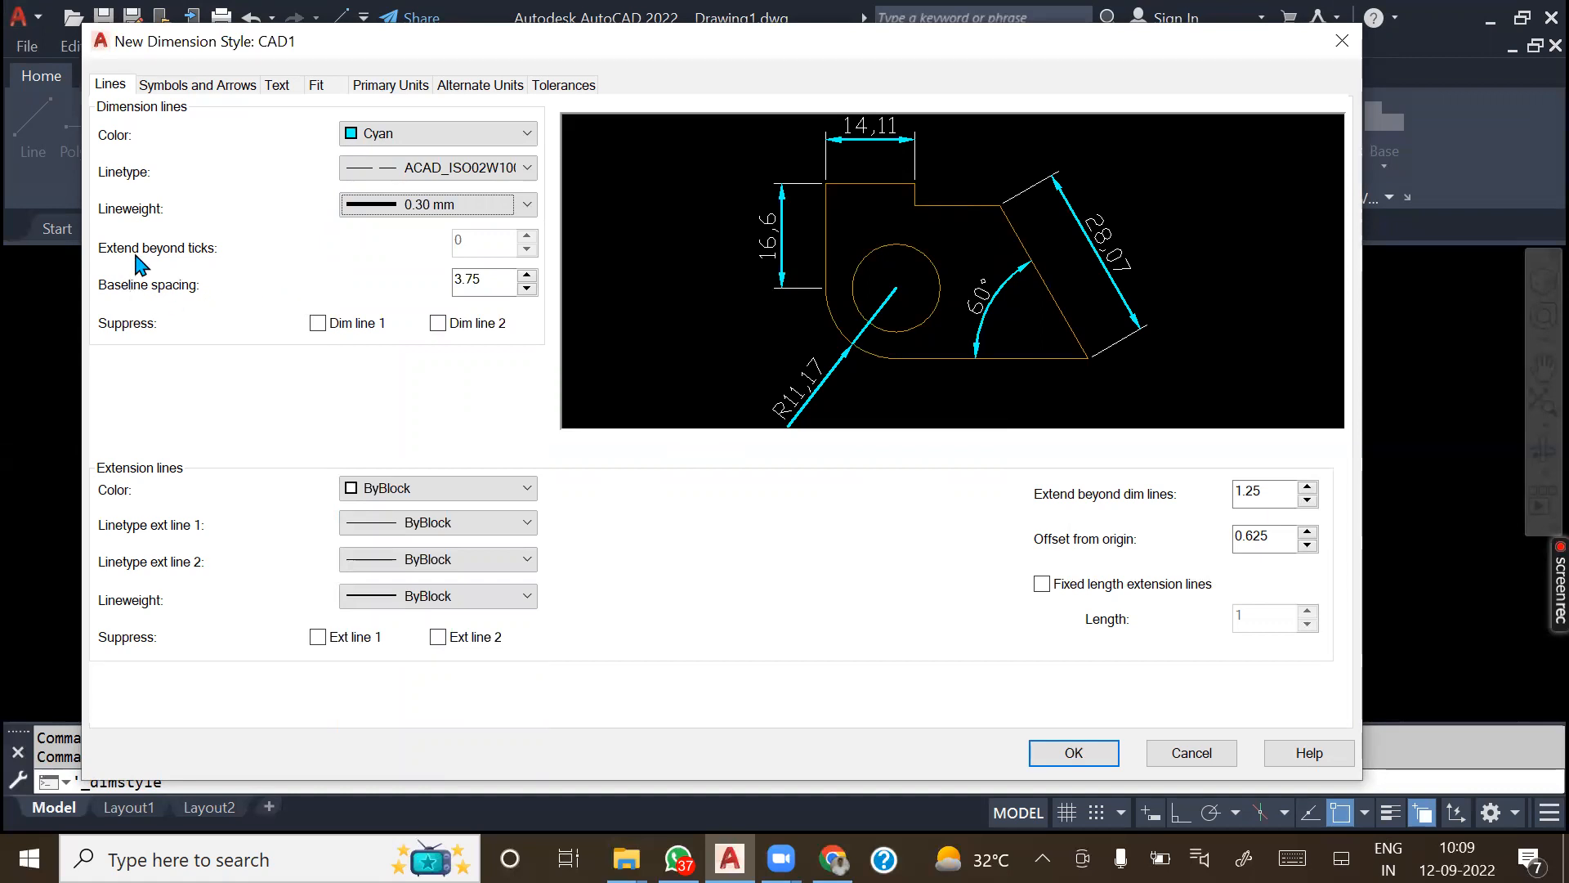
# - Change the primary unit format for linear dimensions to Architectural
pyautogui.moveTo(490, 280); pyautogui.dragTo(378, 287)
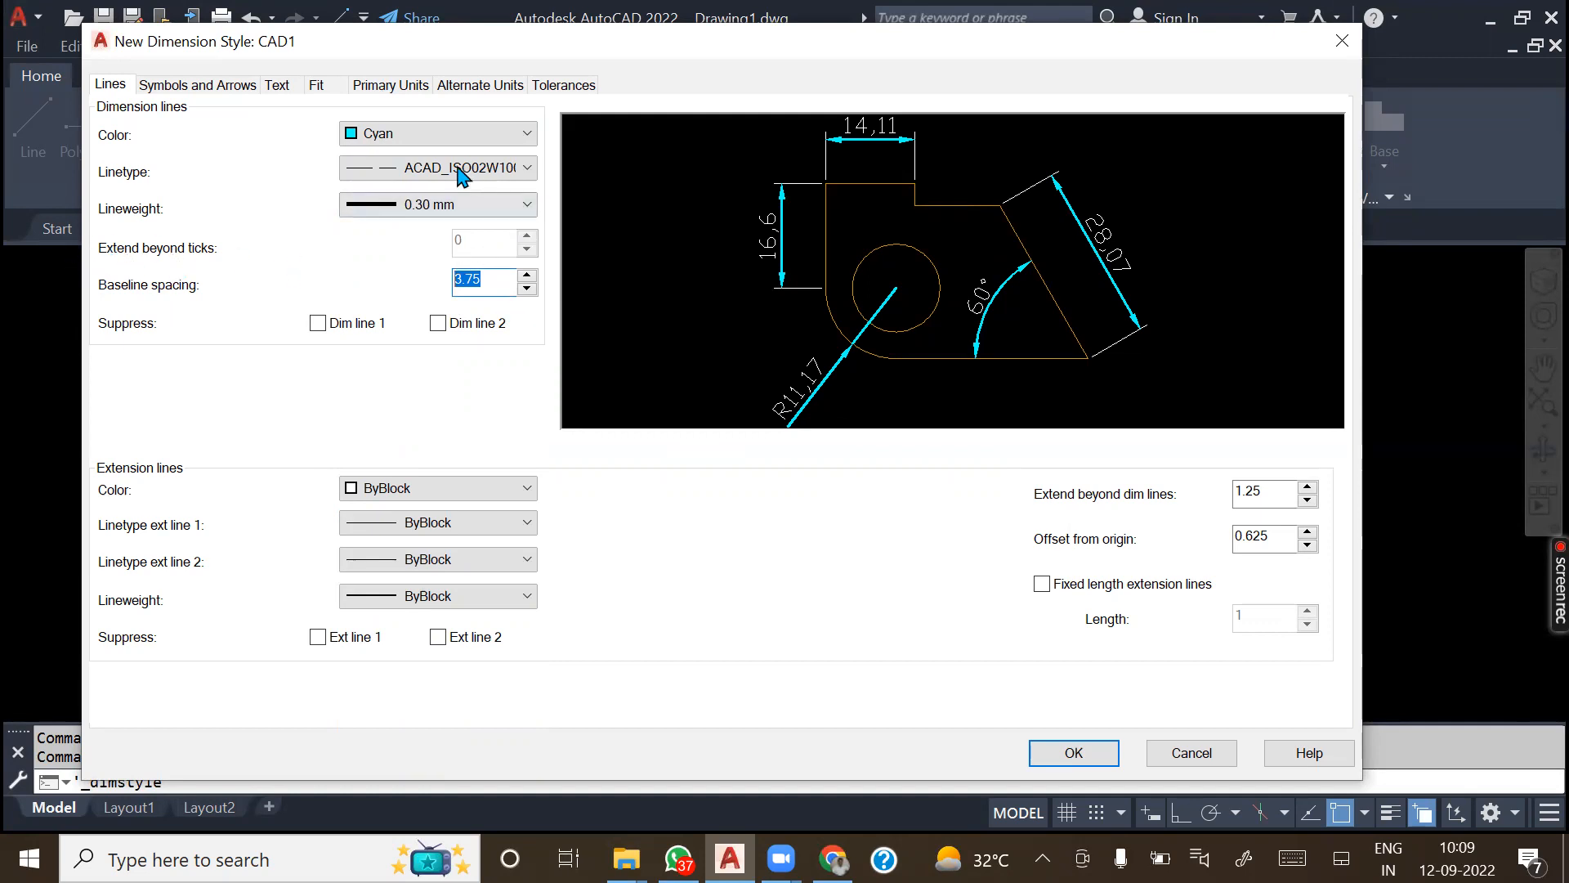
pyautogui.click(389, 89)
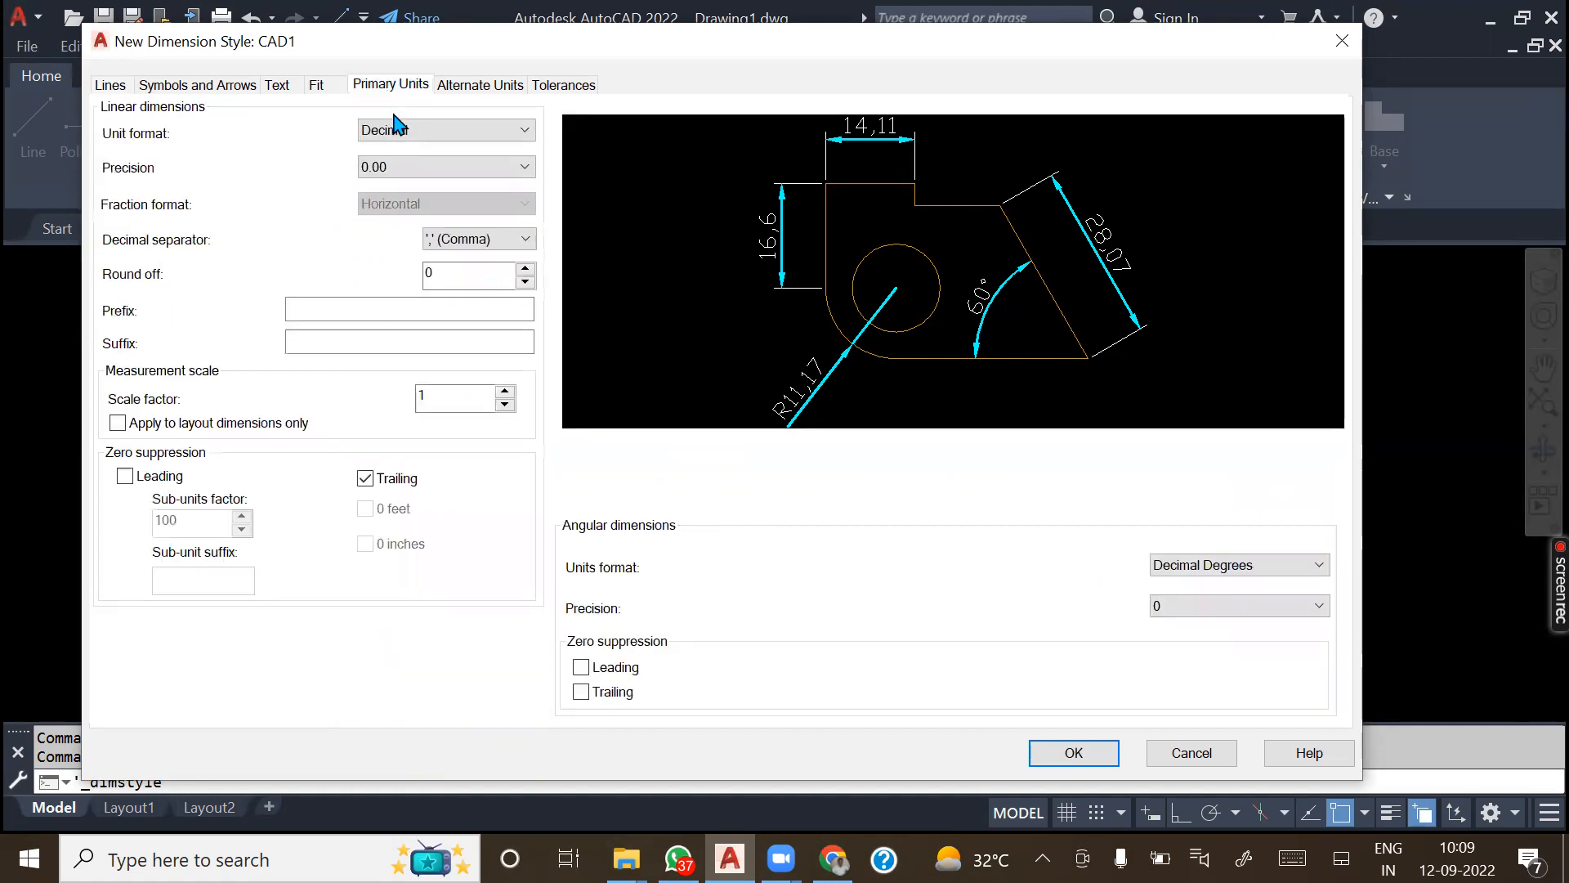
pyautogui.click(403, 131)
pyautogui.click(396, 199)
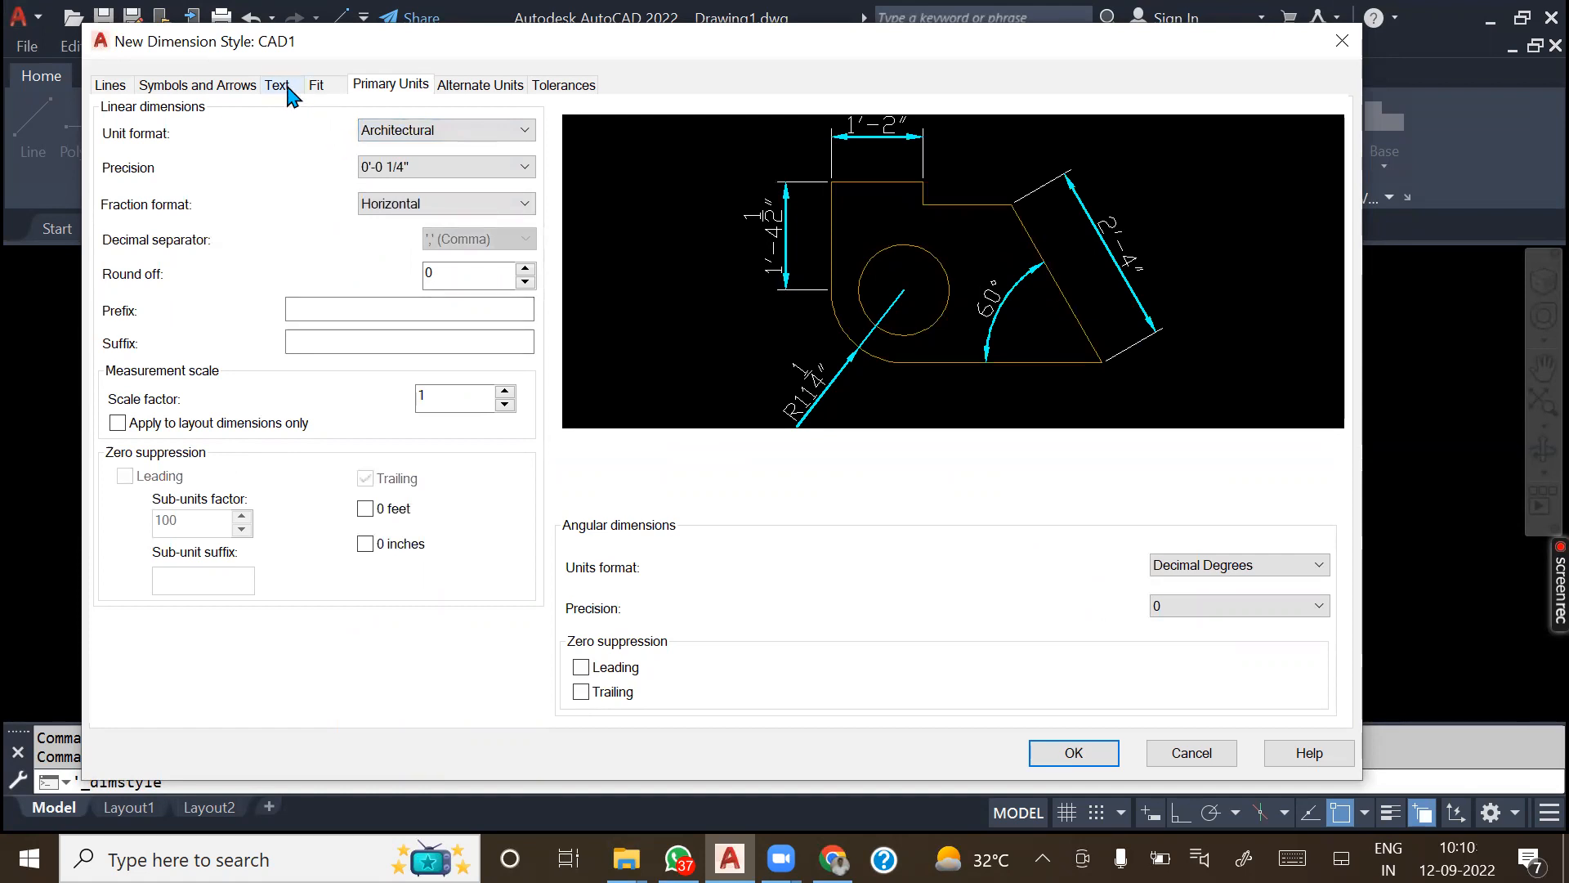
# - Change the first and second dimension arrowheads to Architectural tick
pyautogui.click(239, 94)
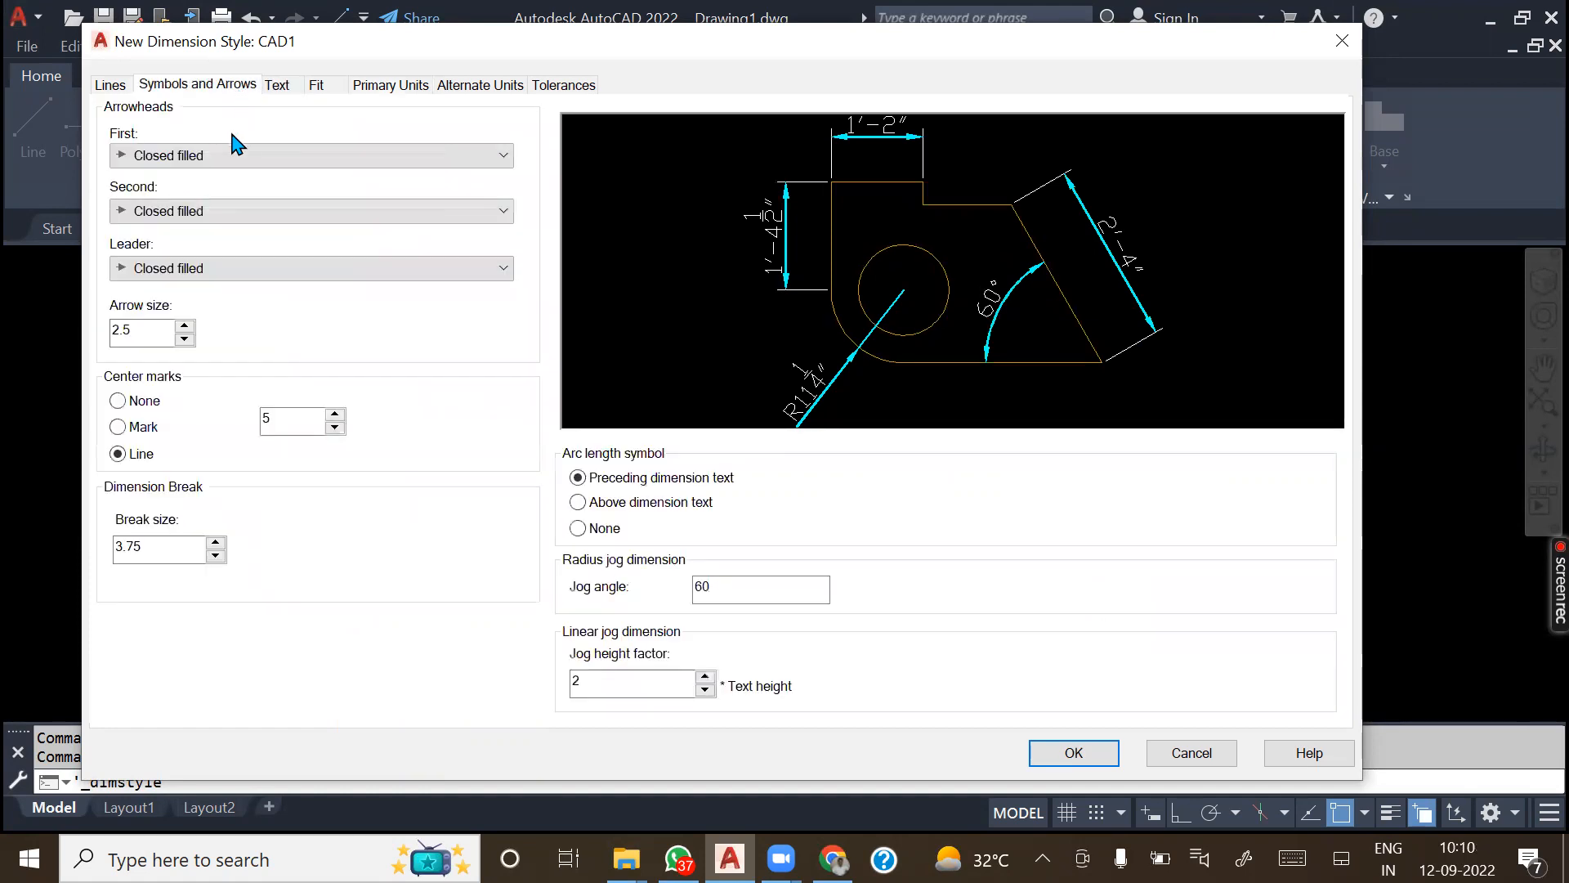
pyautogui.click(219, 157)
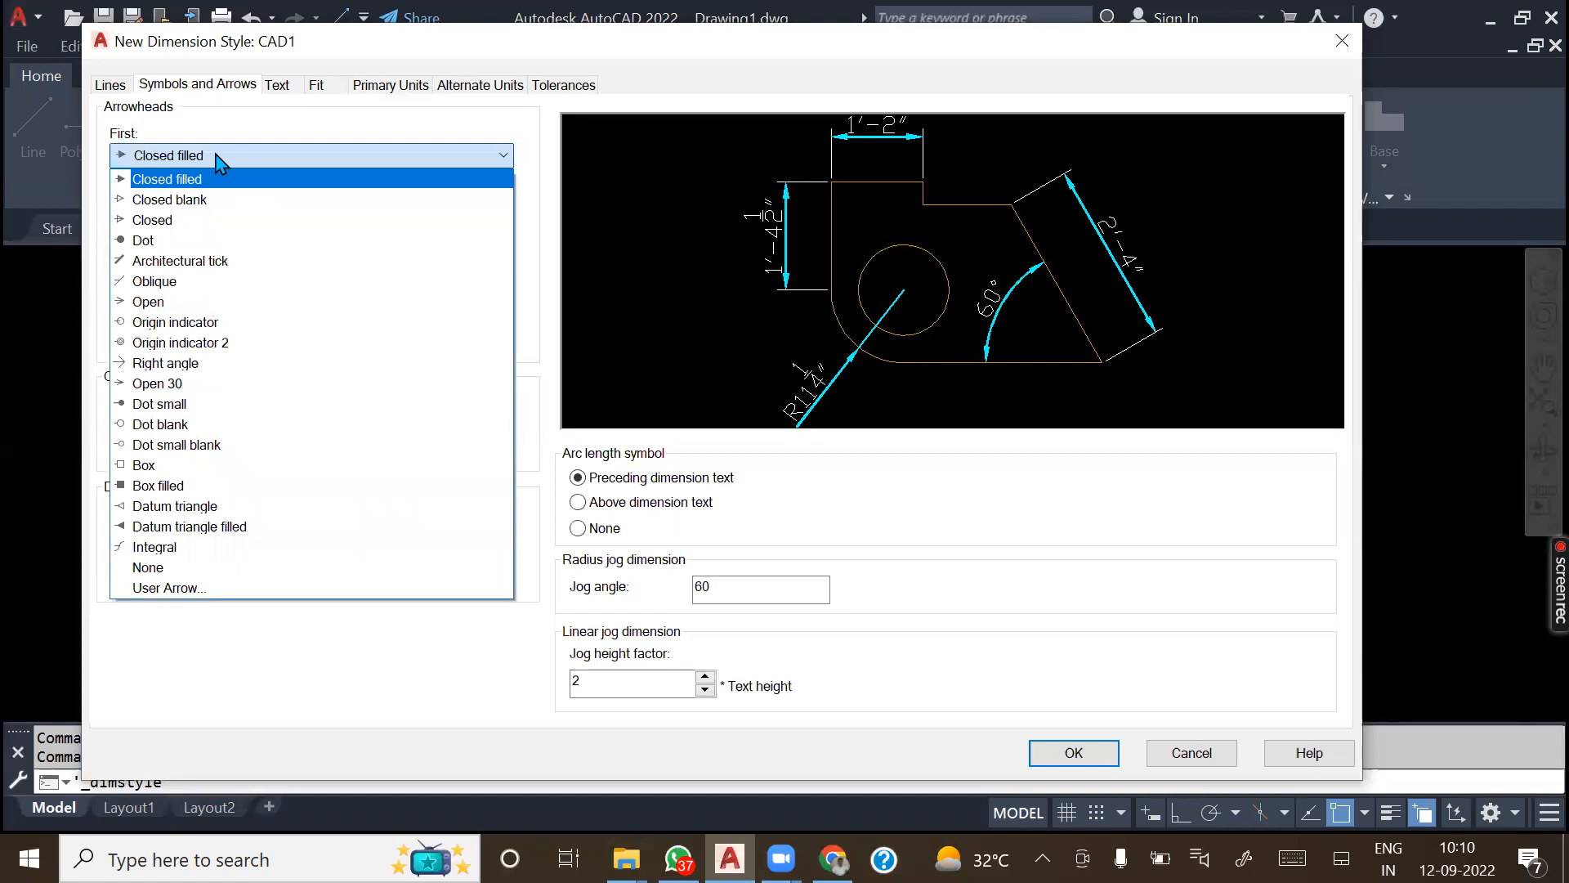
pyautogui.click(222, 261)
# - Return the primary unit format for linear dimensions to Decimal
pyautogui.click(387, 87)
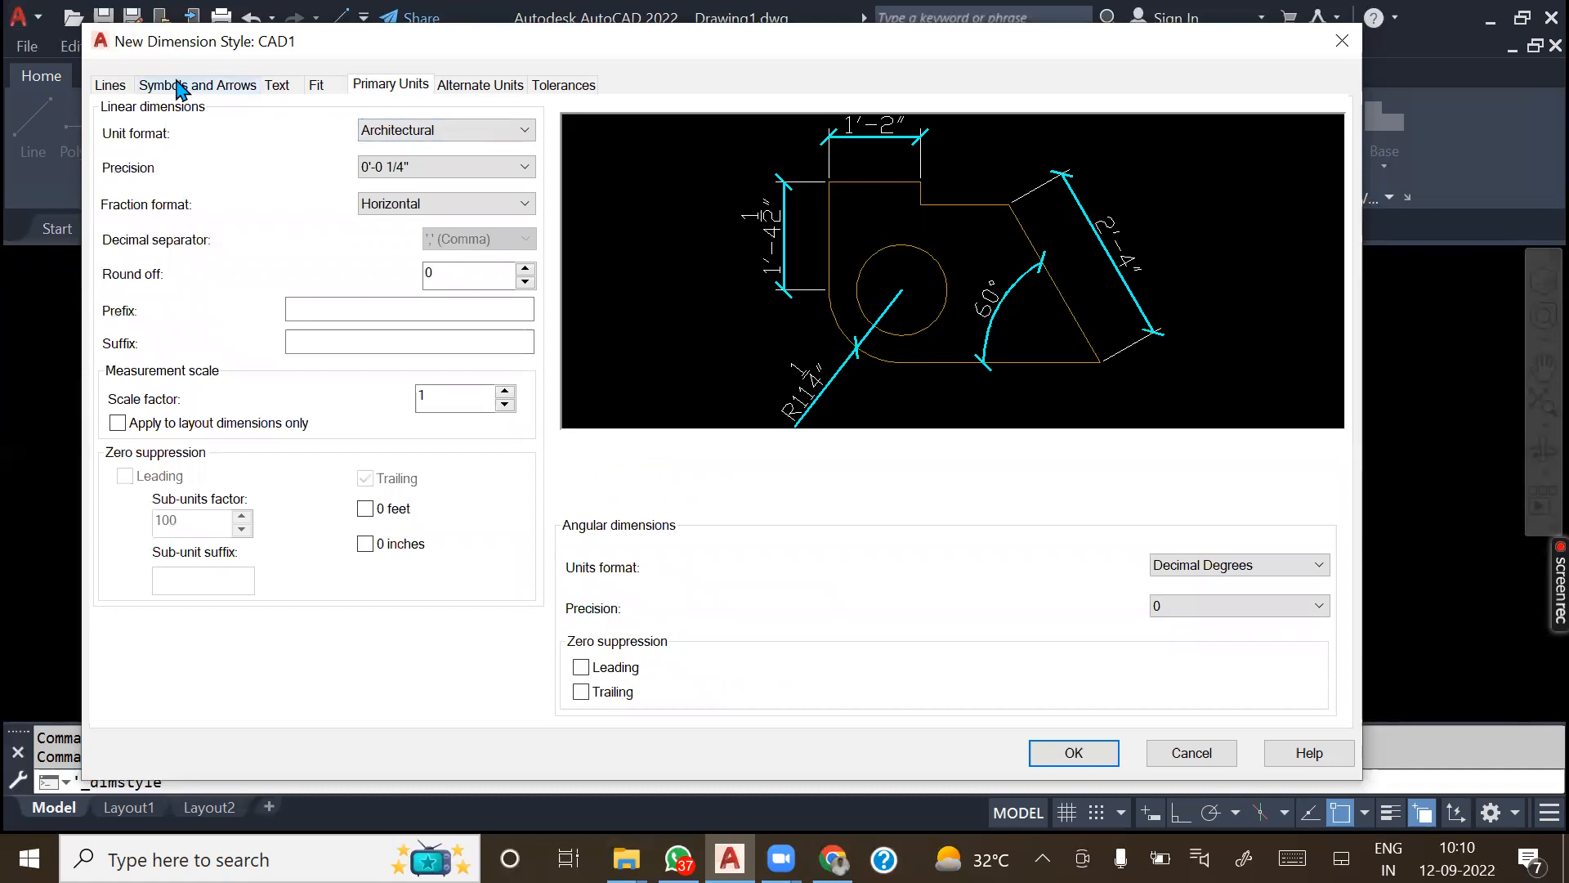
pyautogui.click(115, 85)
pyautogui.click(391, 85)
pyautogui.click(429, 130)
pyautogui.click(401, 167)
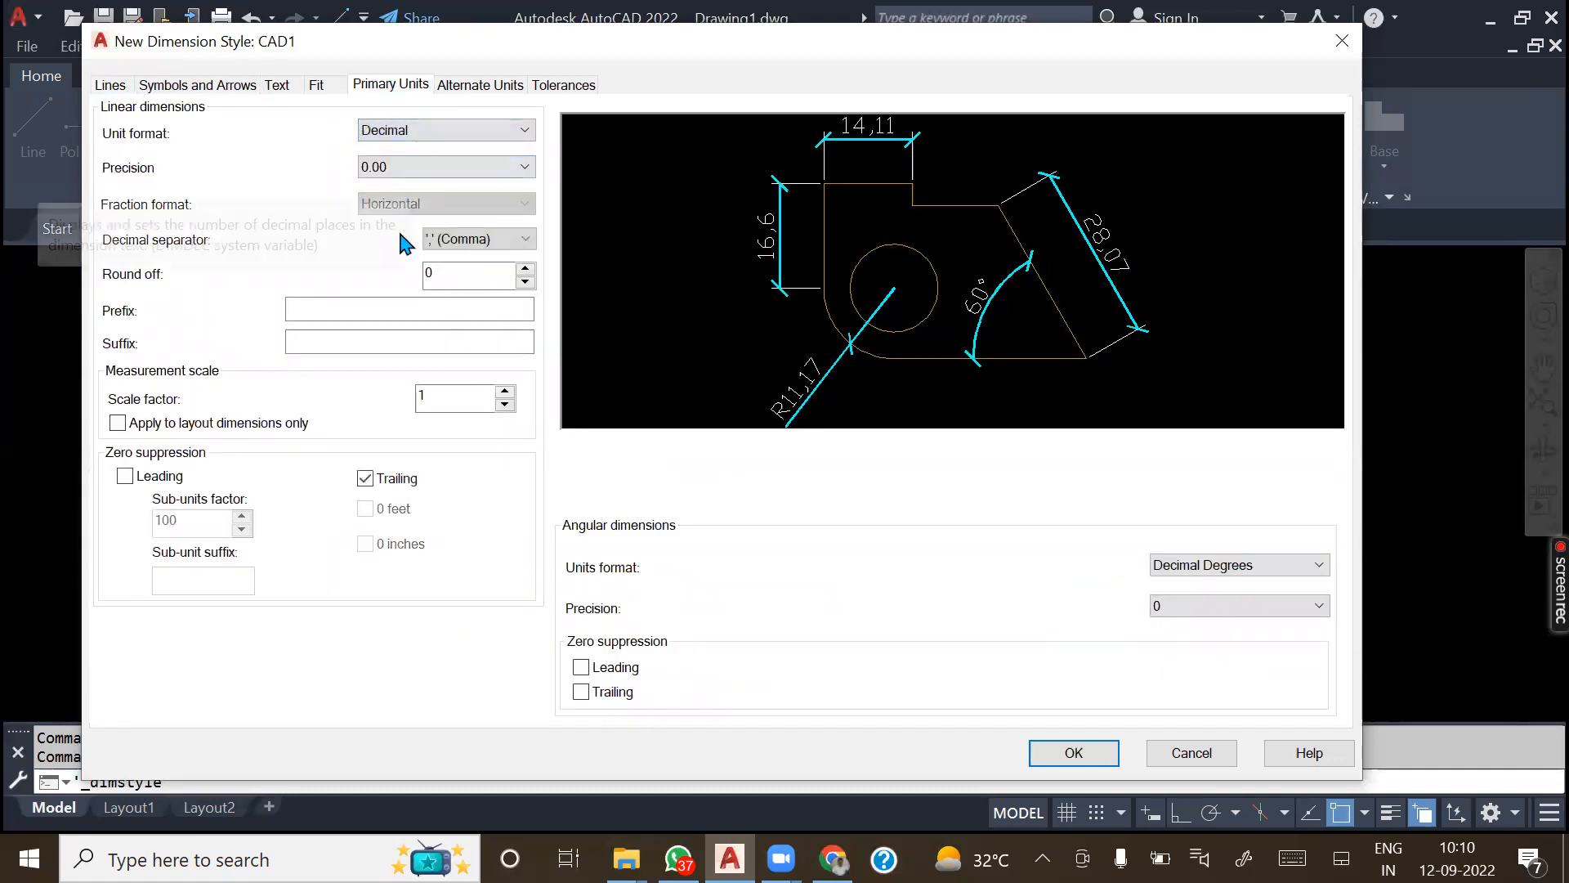
# - Try 10 as the dimension lines' extension beyond the ticks, and settle on 5
pyautogui.click(176, 88)
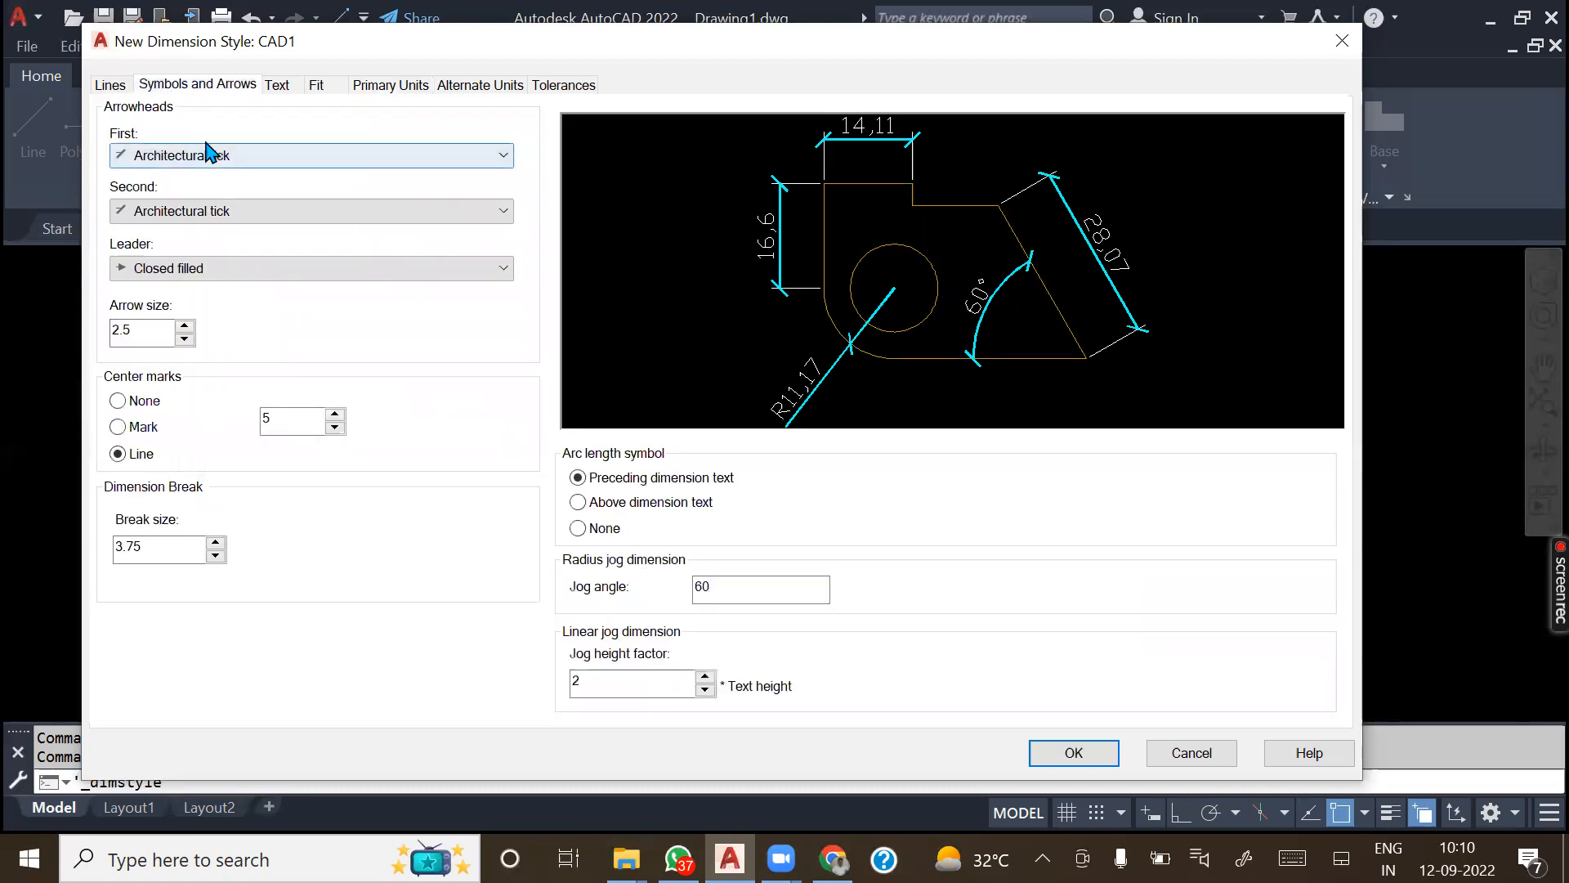
pyautogui.click(112, 85)
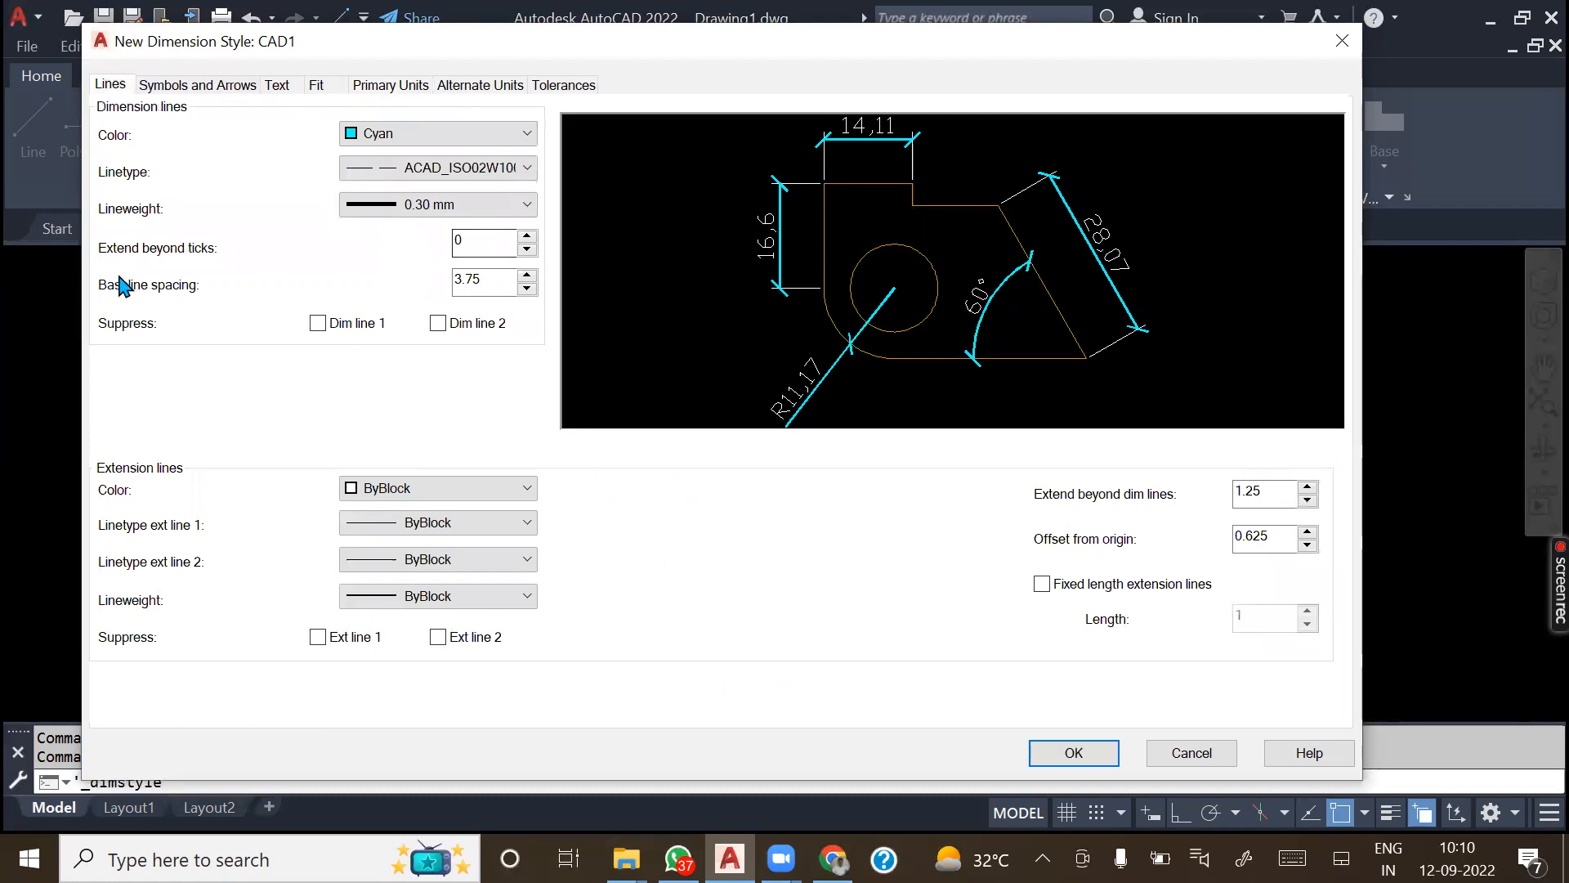
pyautogui.doubleClick(479, 244)
pyautogui.write('1')
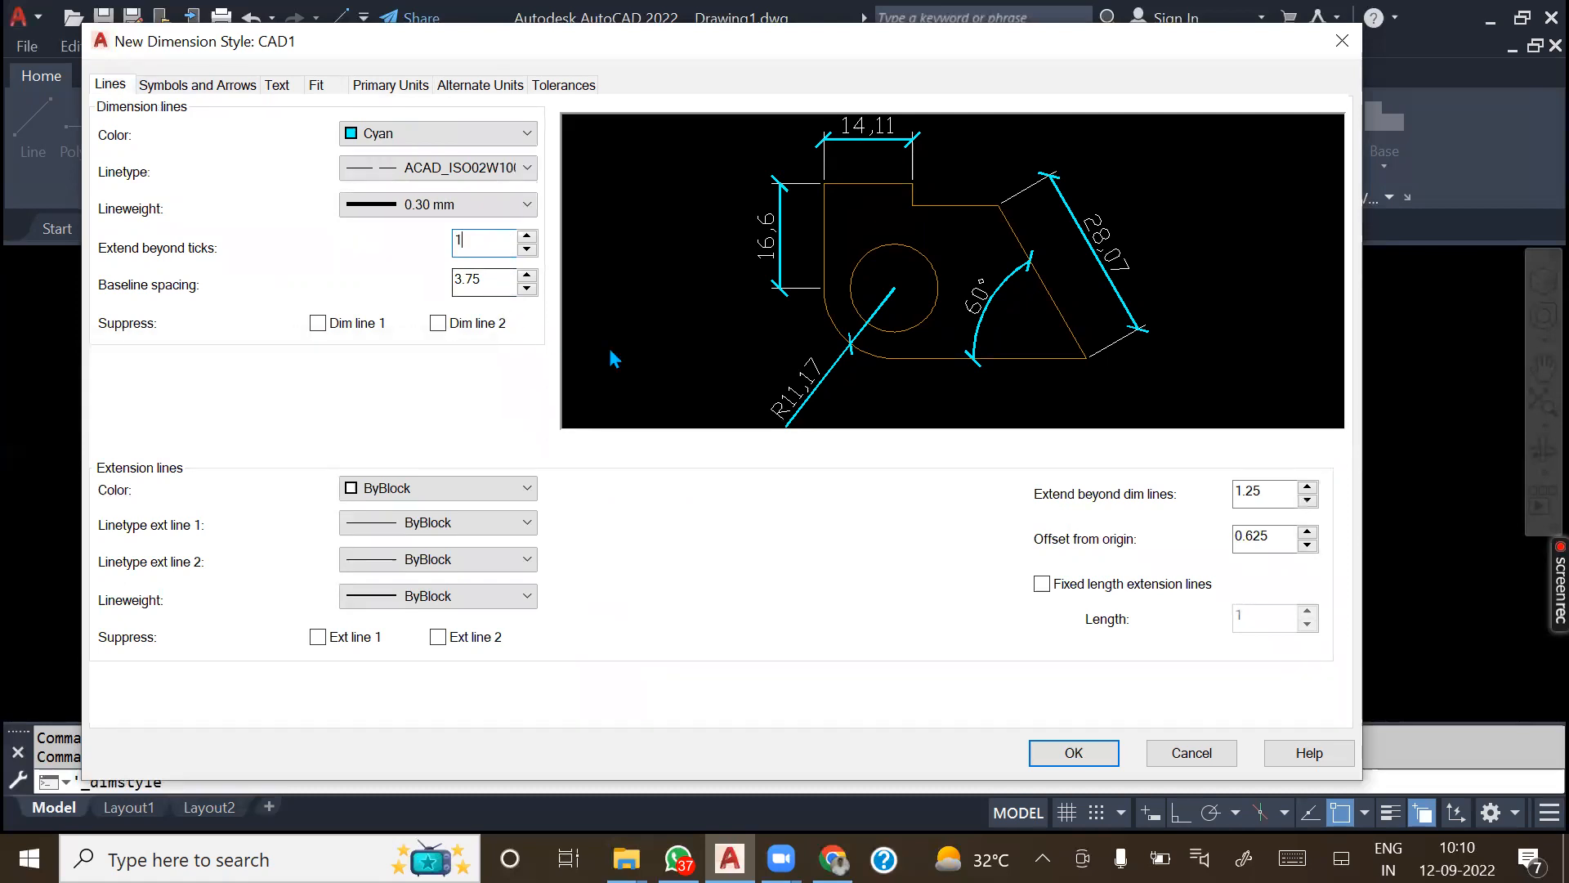
pyautogui.write('0')
pyautogui.click(478, 281)
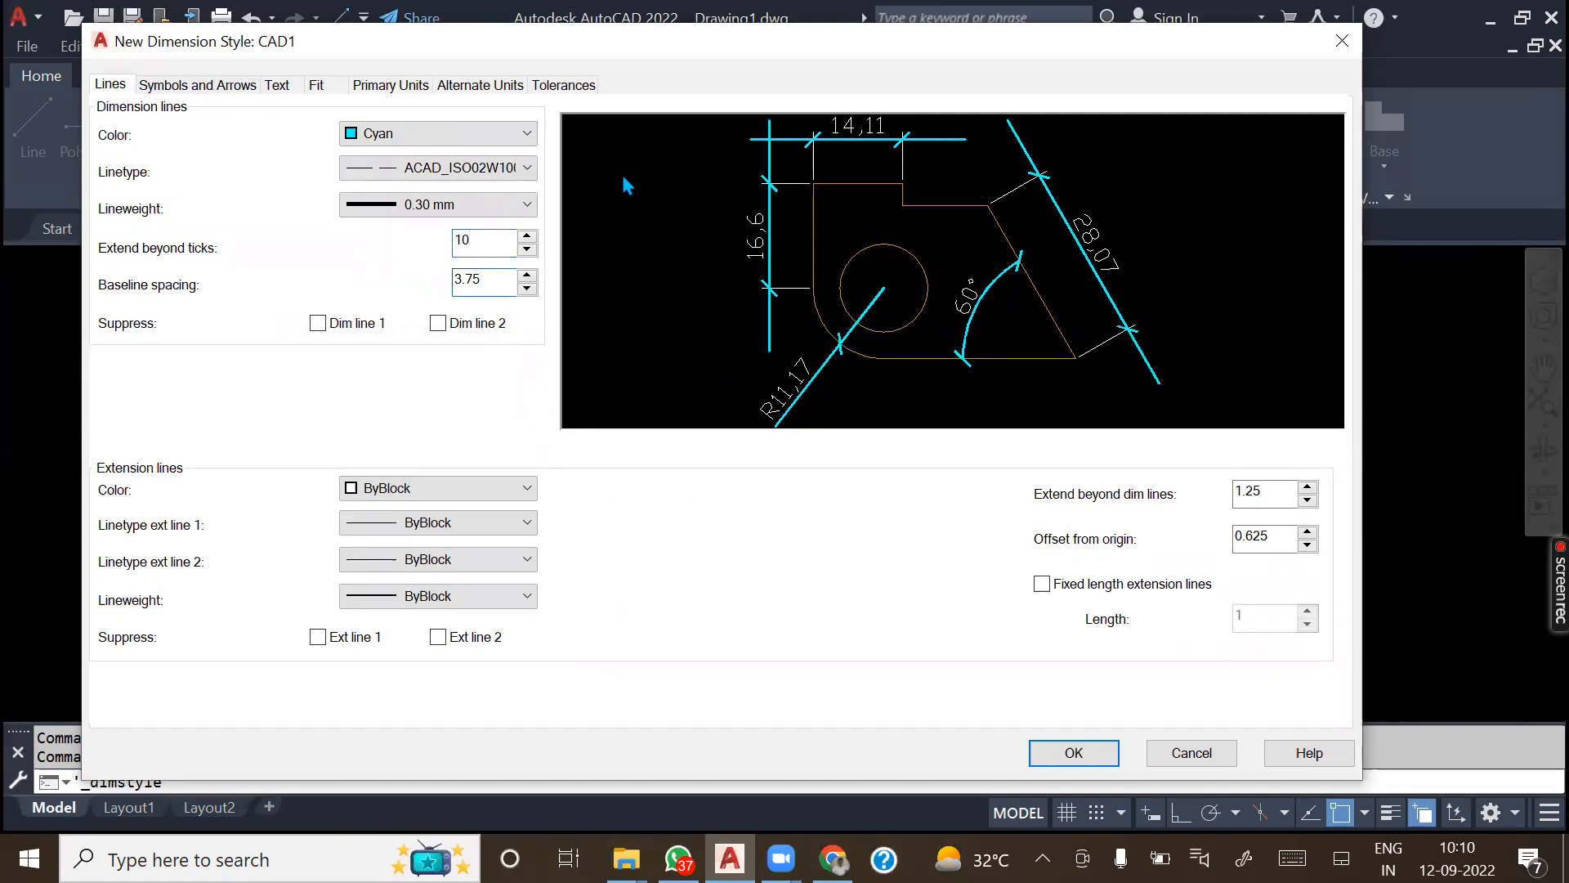
pyautogui.doubleClick(482, 243)
pyautogui.write('5')
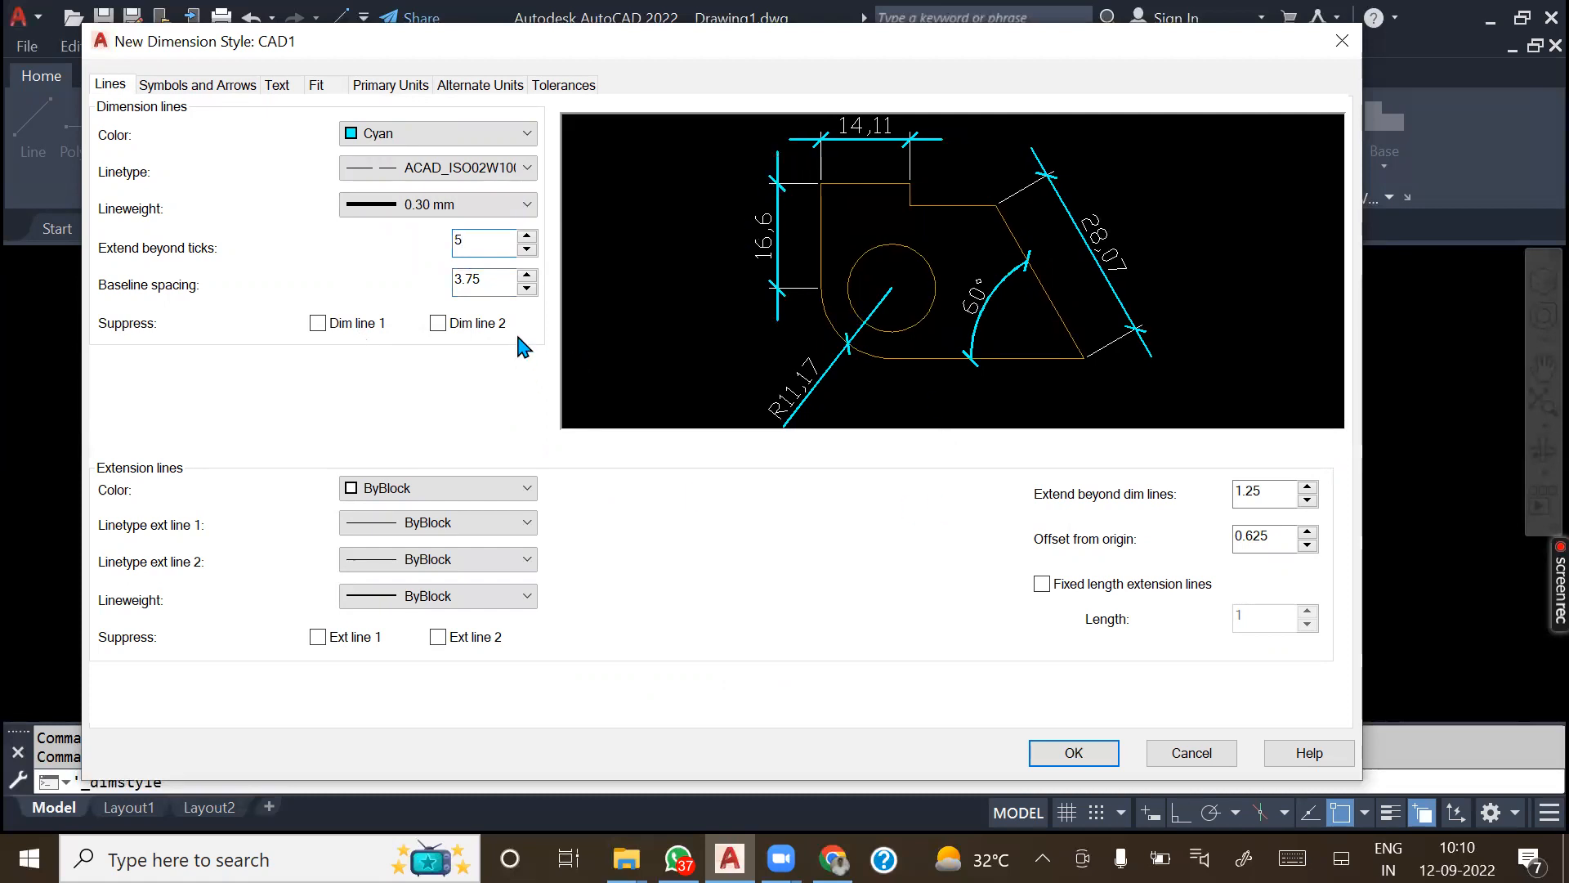
# - Return the first and second dimension arrowheads to Closed filled
pyautogui.click(232, 85)
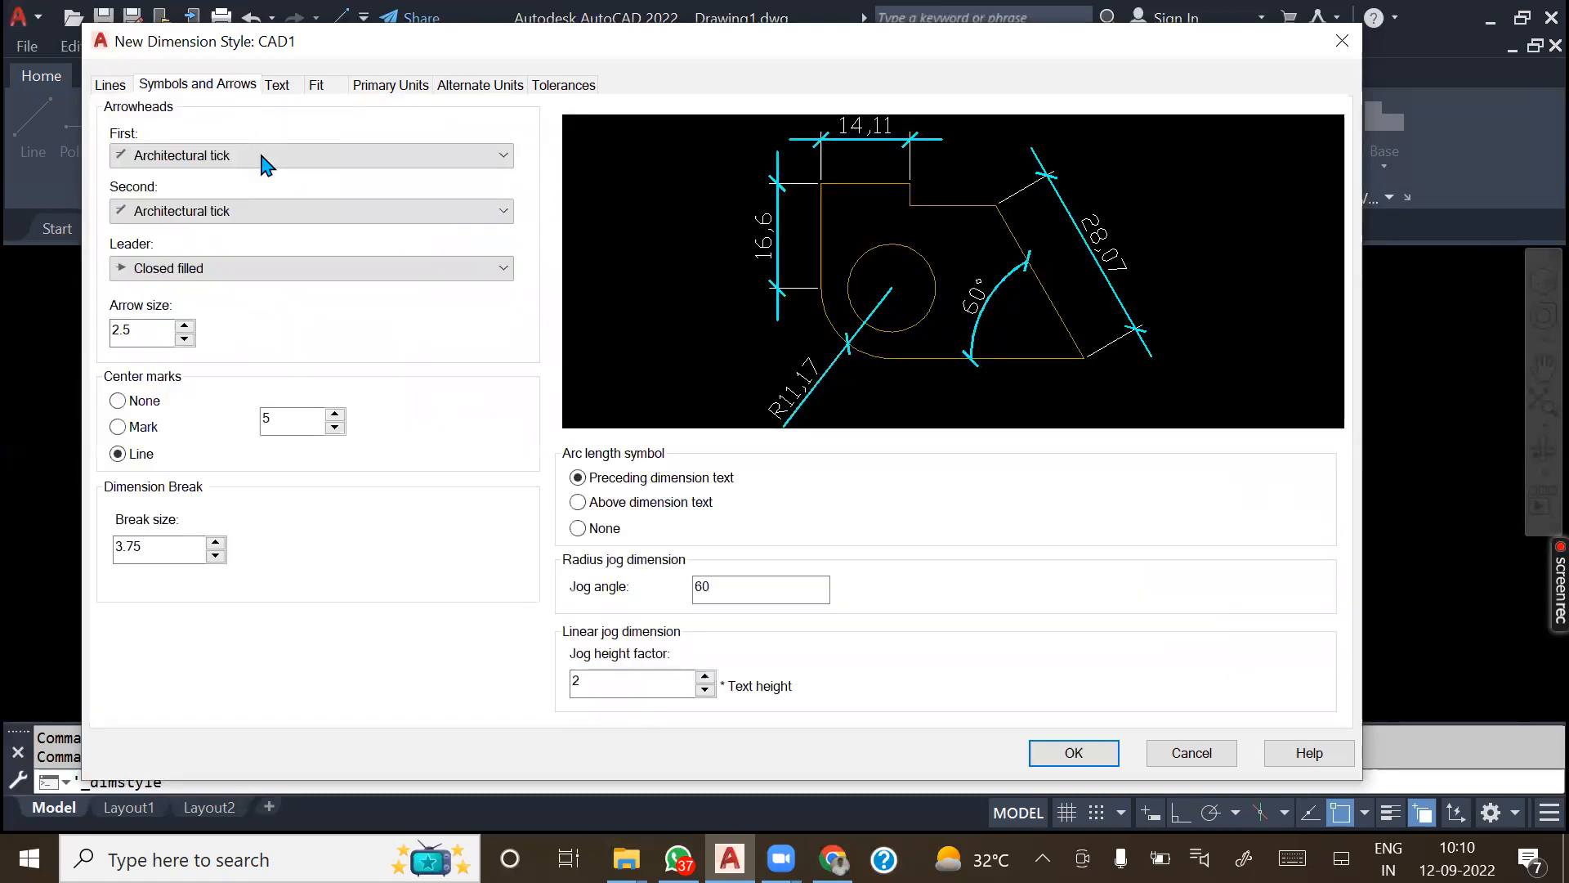
pyautogui.click(262, 160)
pyautogui.click(238, 173)
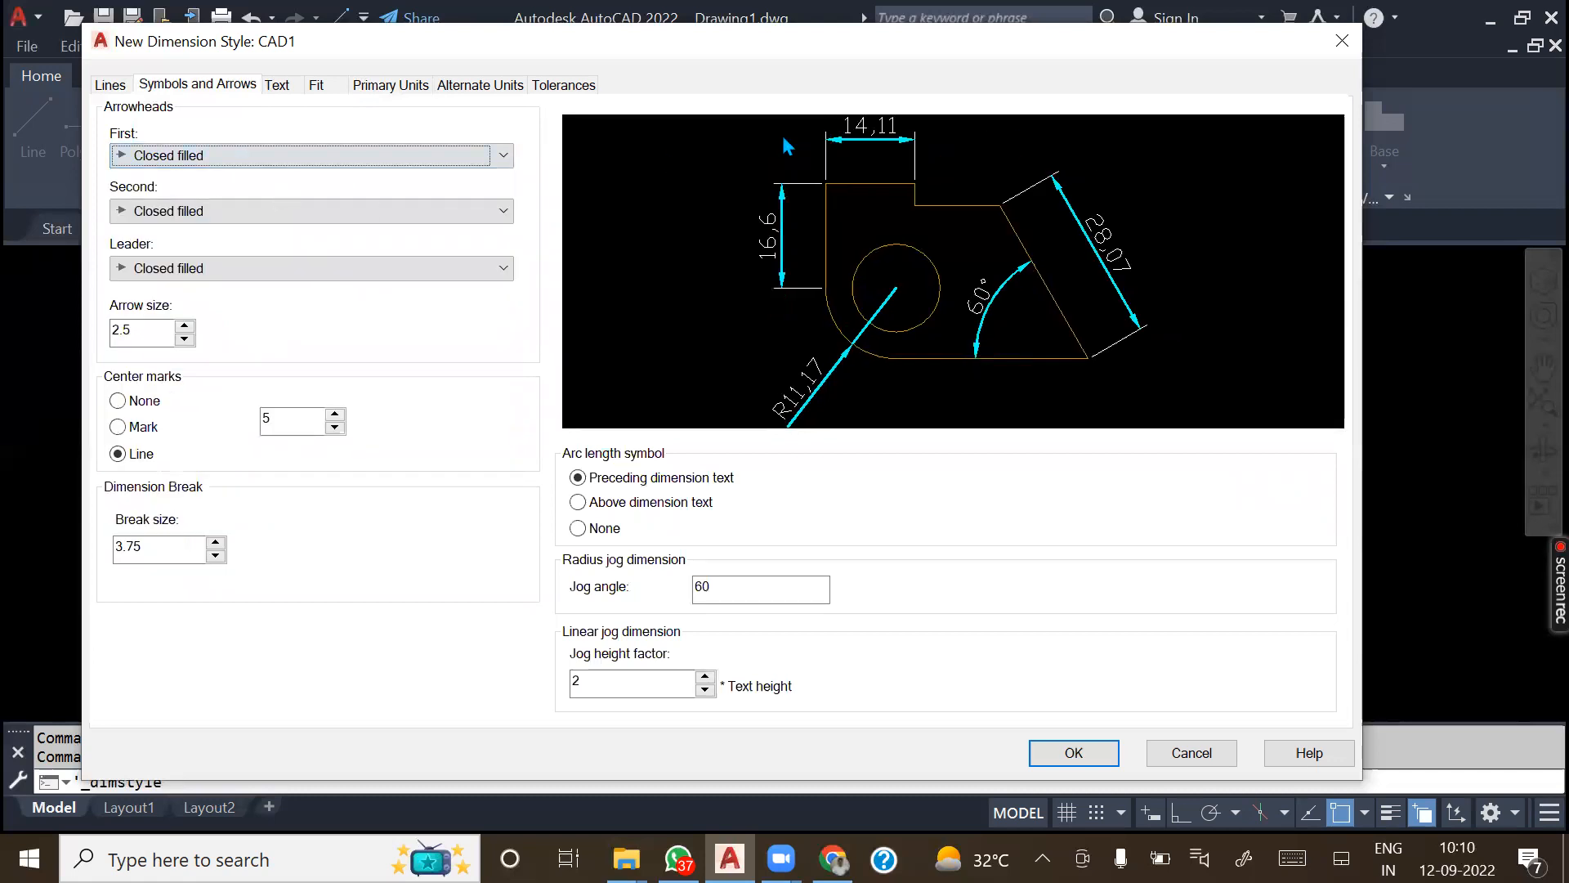
# - Try suppressing the first and second dimension lines, and turn both suppressions back off
pyautogui.click(111, 85)
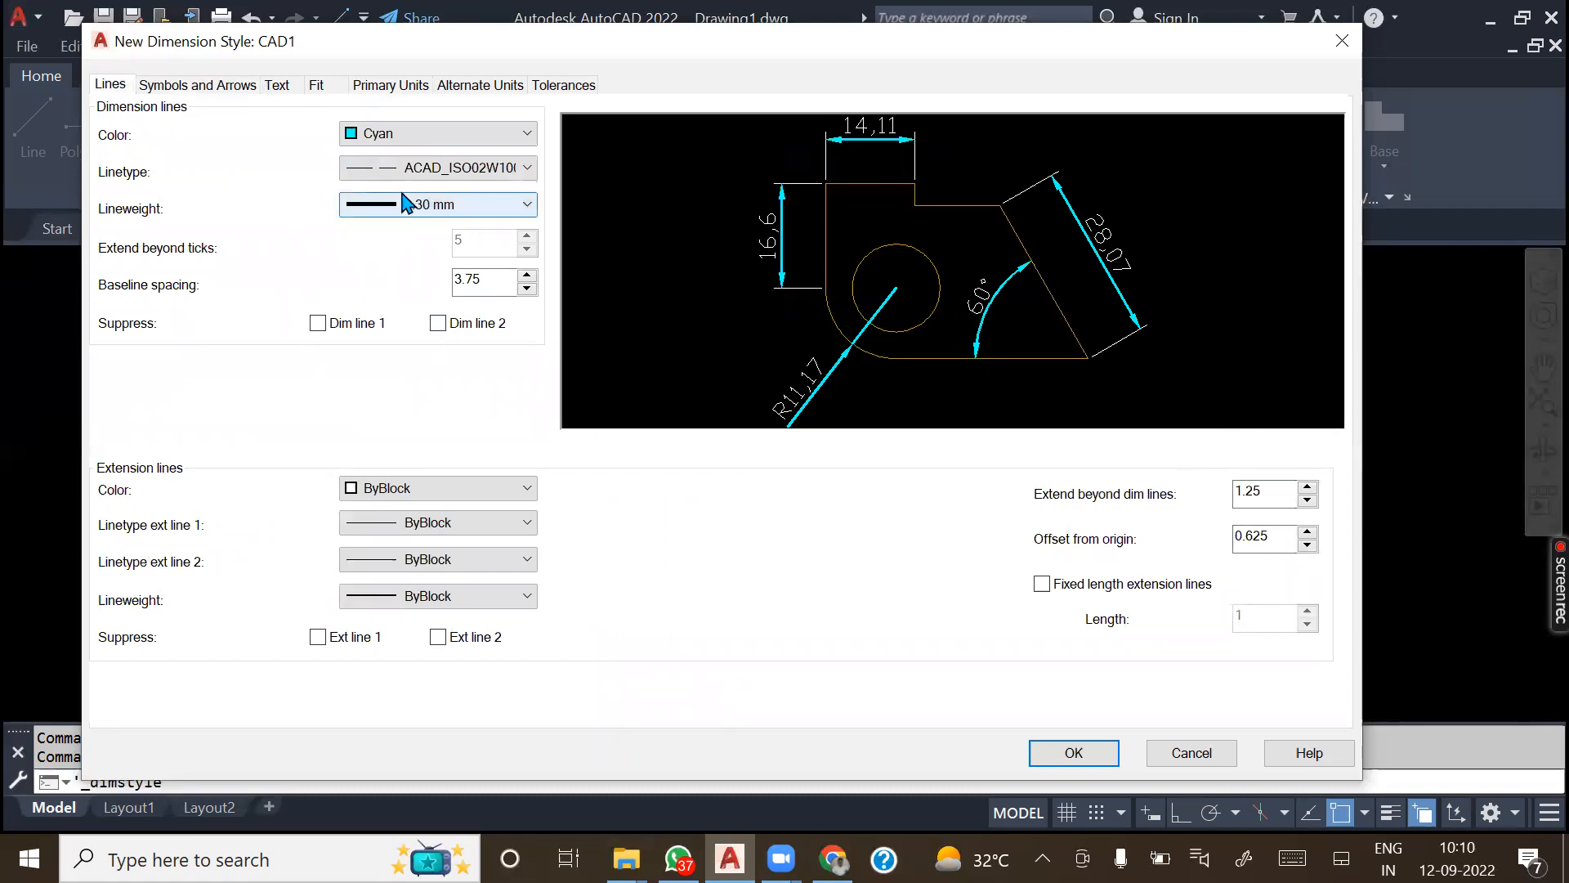
pyautogui.click(351, 324)
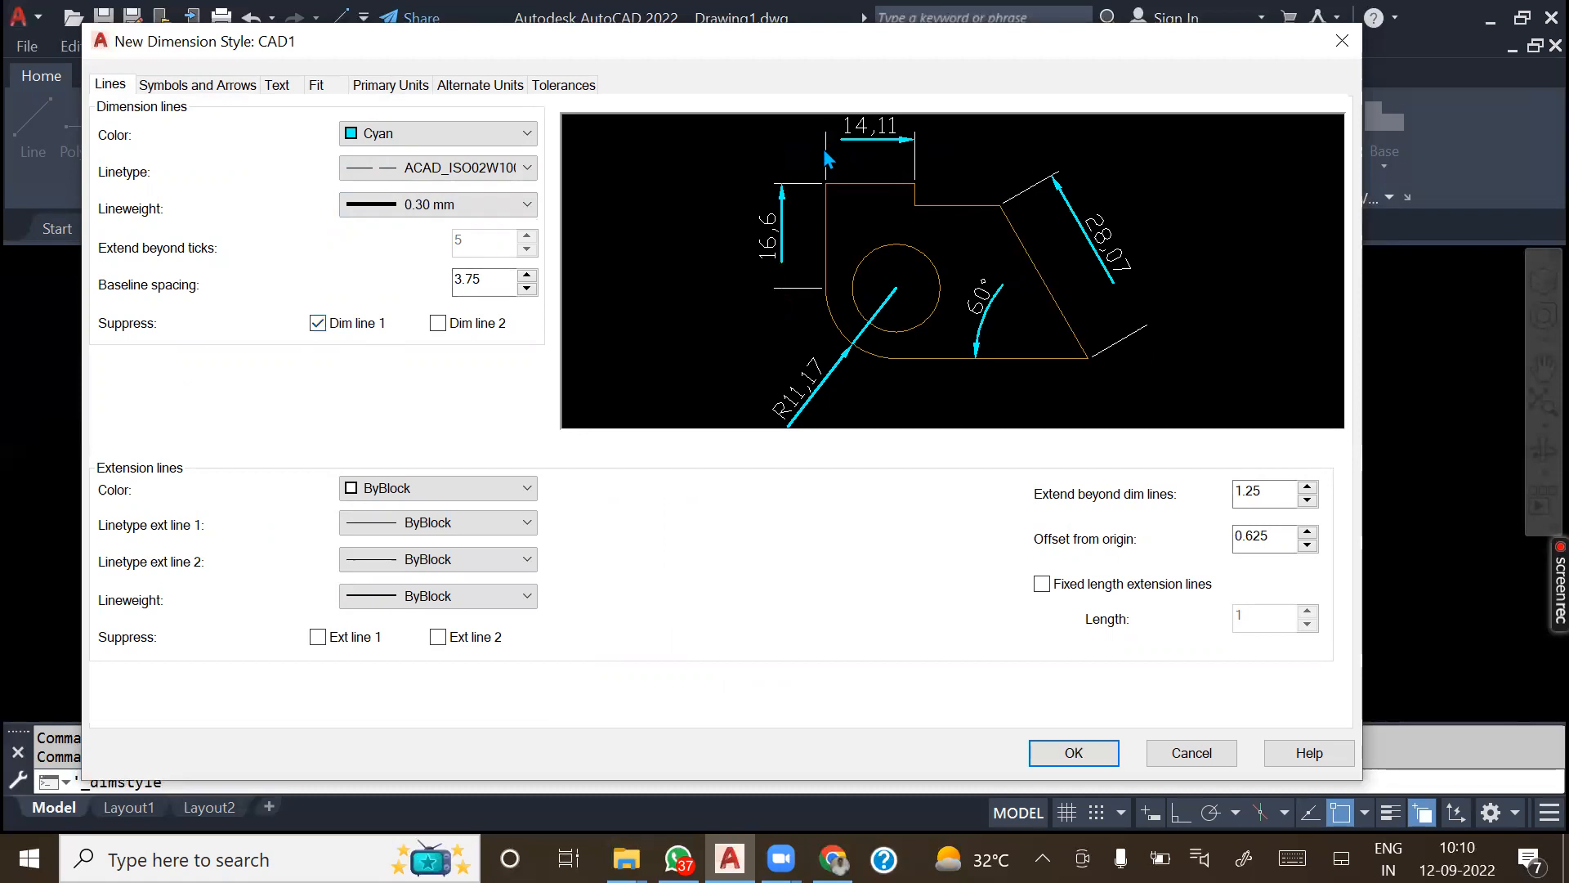
pyautogui.click(435, 330)
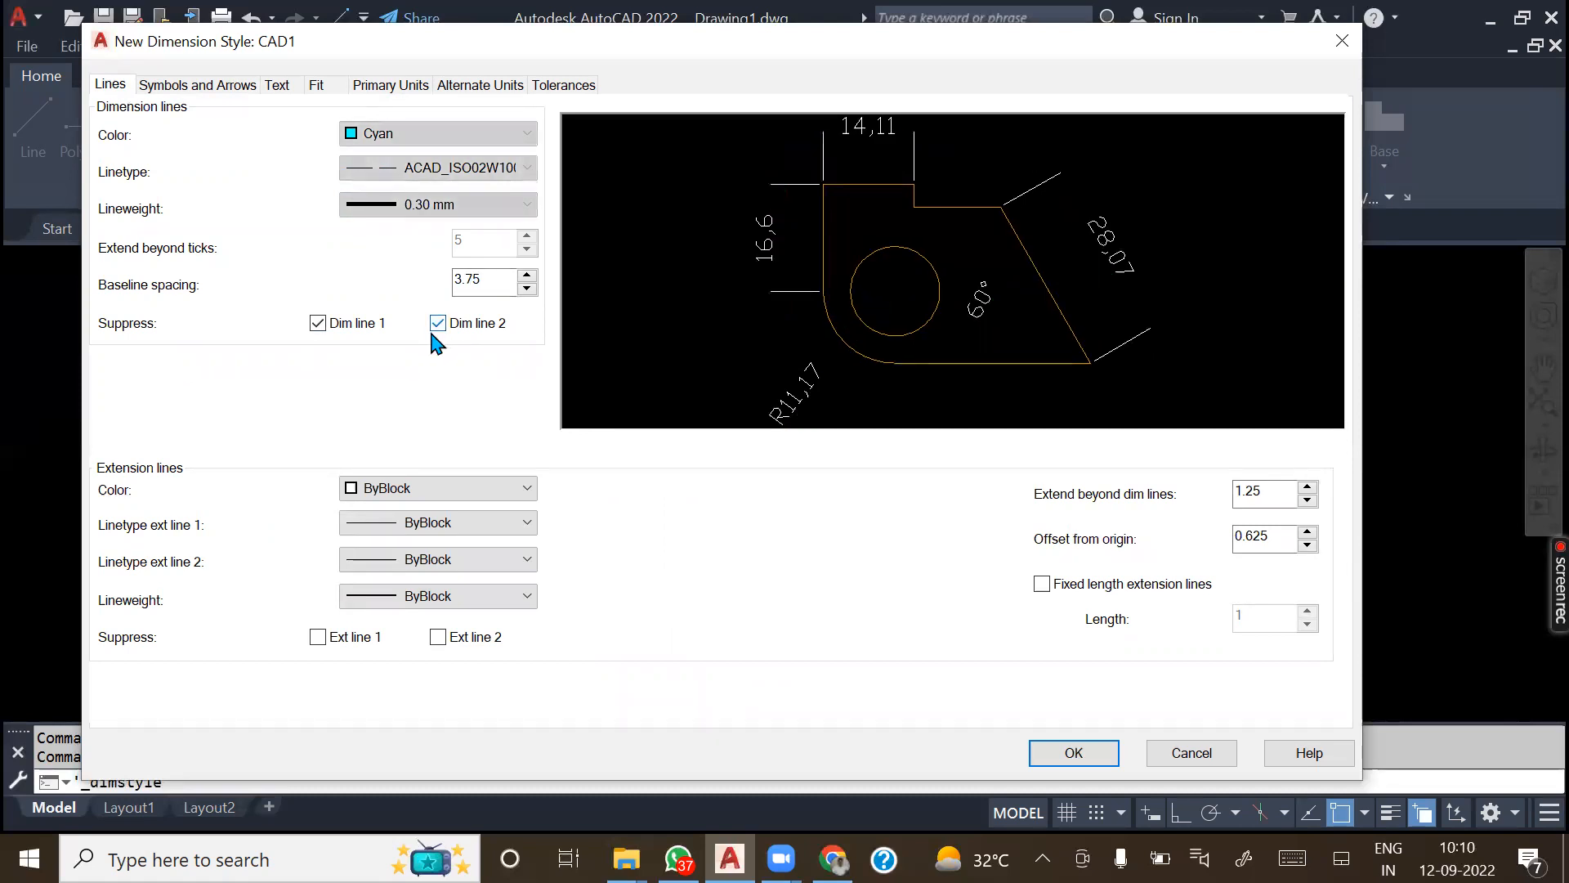
pyautogui.click(433, 331)
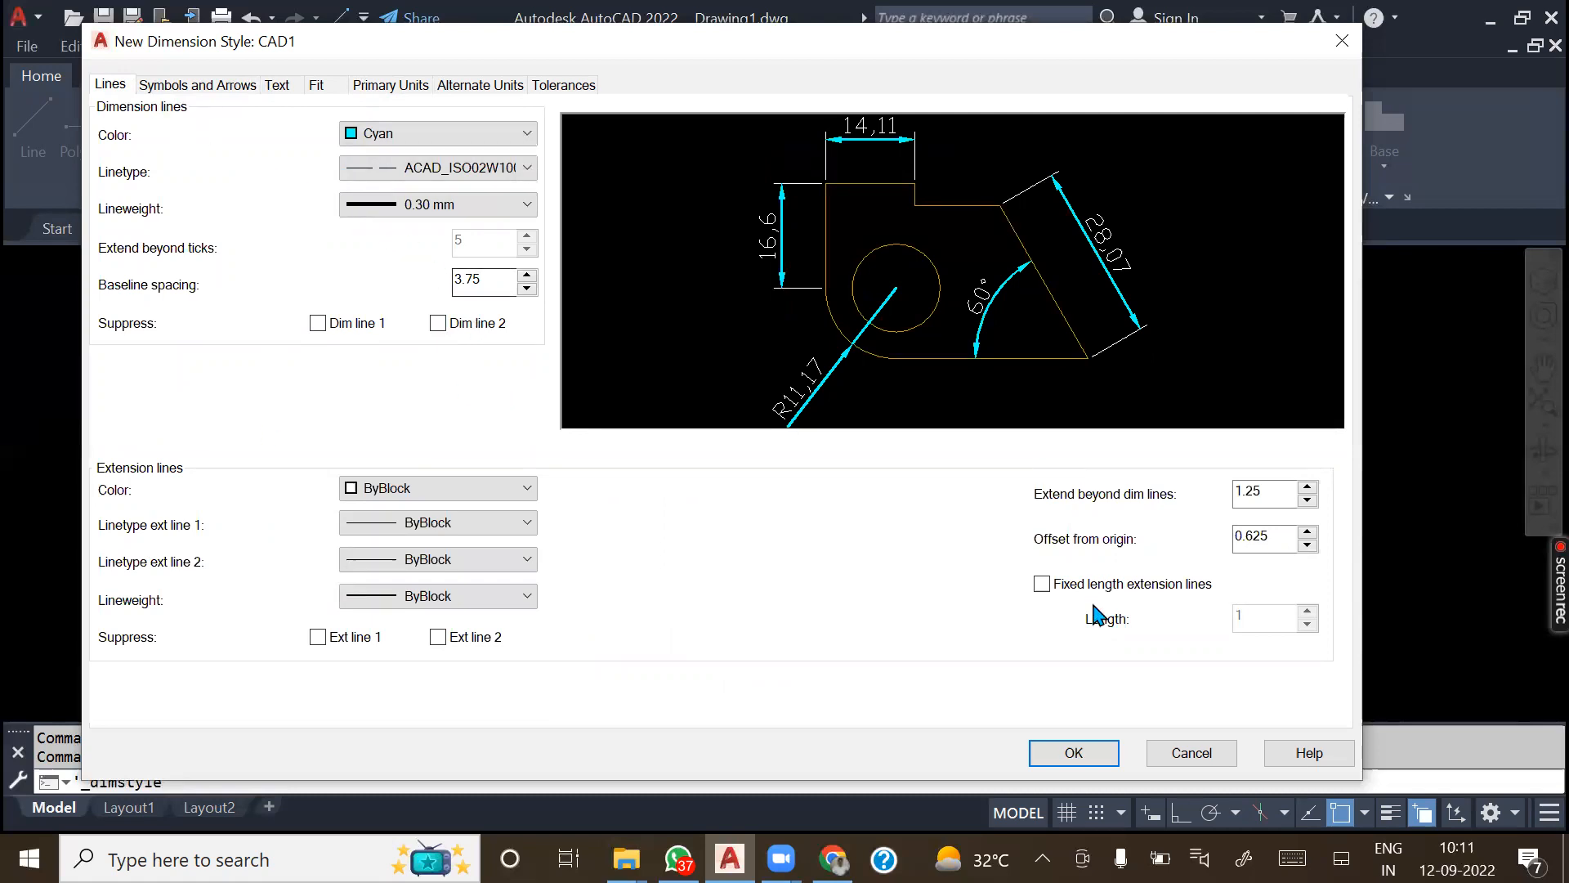
# - Save the new CAD1 dimension style, set it as the current style and close the Dimension Style Manager
pyautogui.moveTo(1222, 55); pyautogui.dragTo(1558, 32)
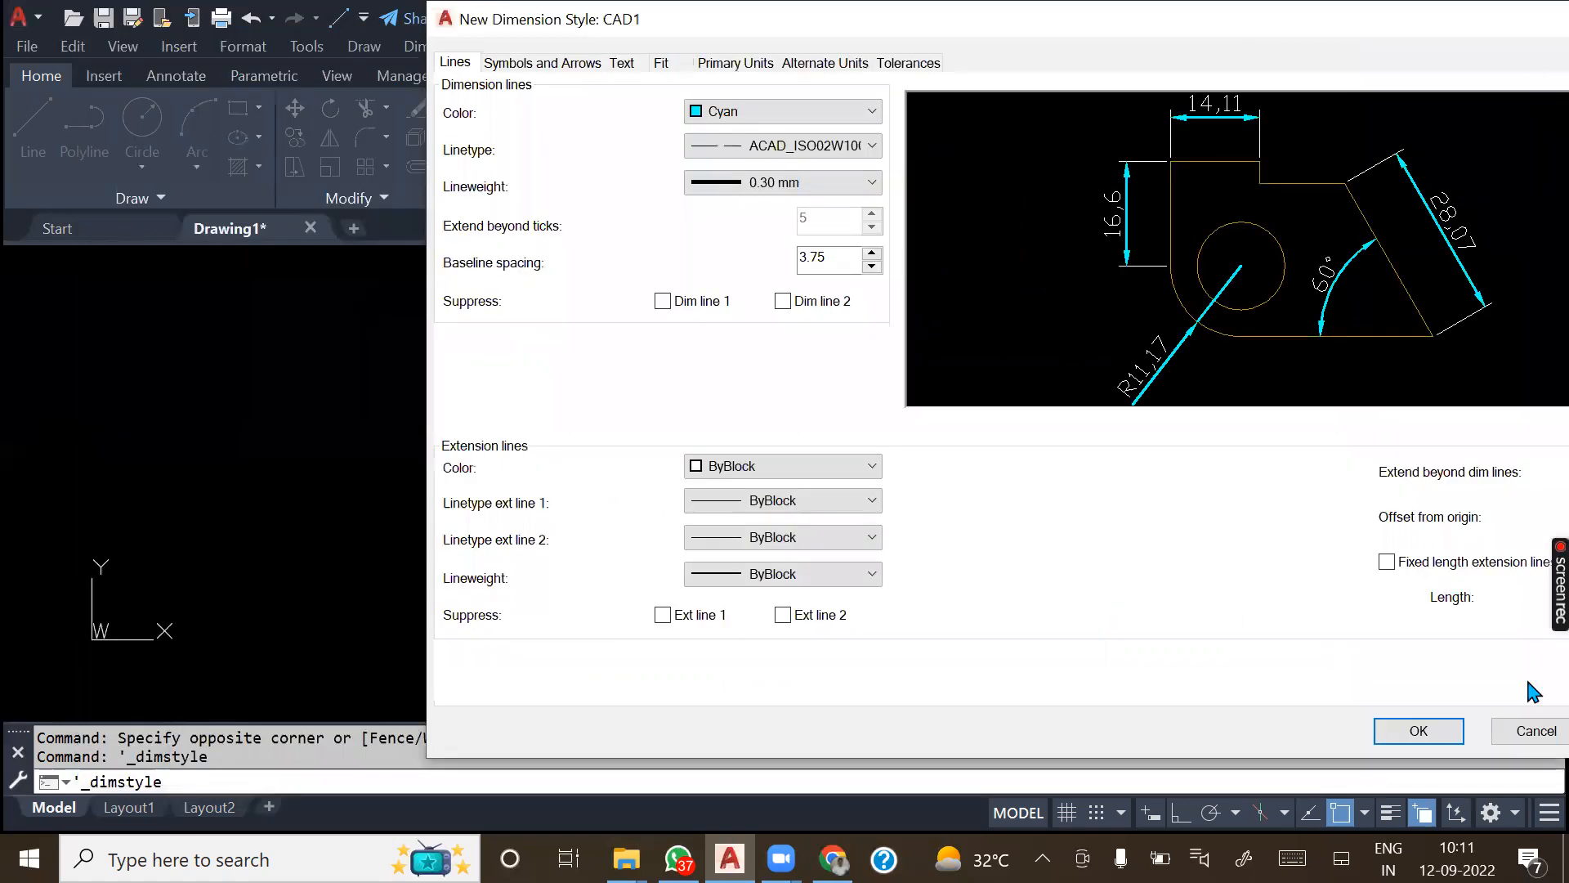
pyautogui.click(1414, 729)
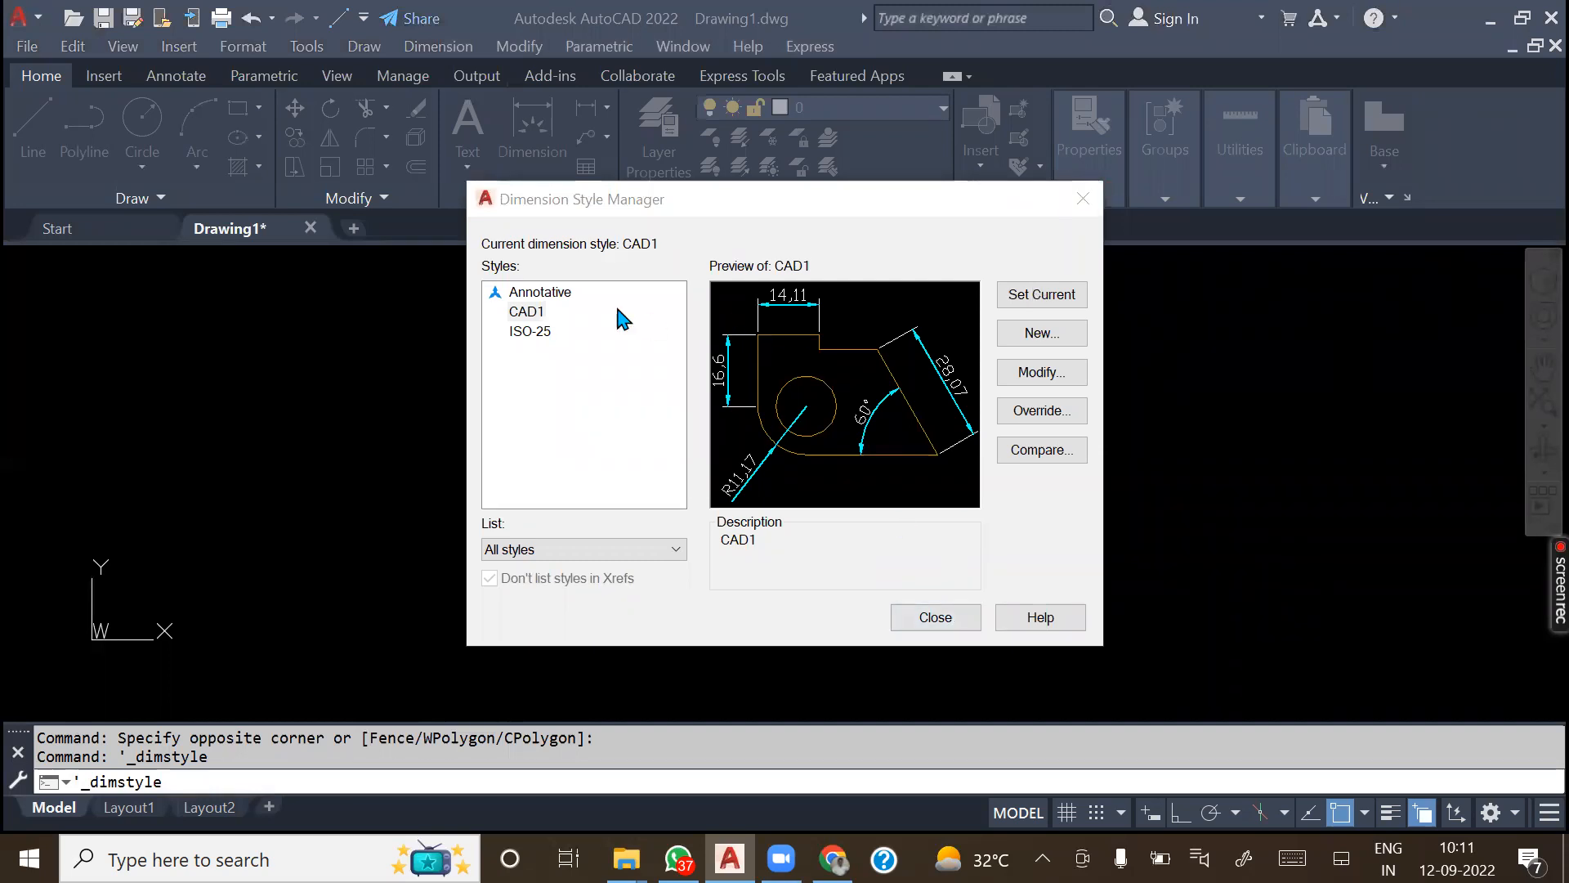
pyautogui.click(528, 314)
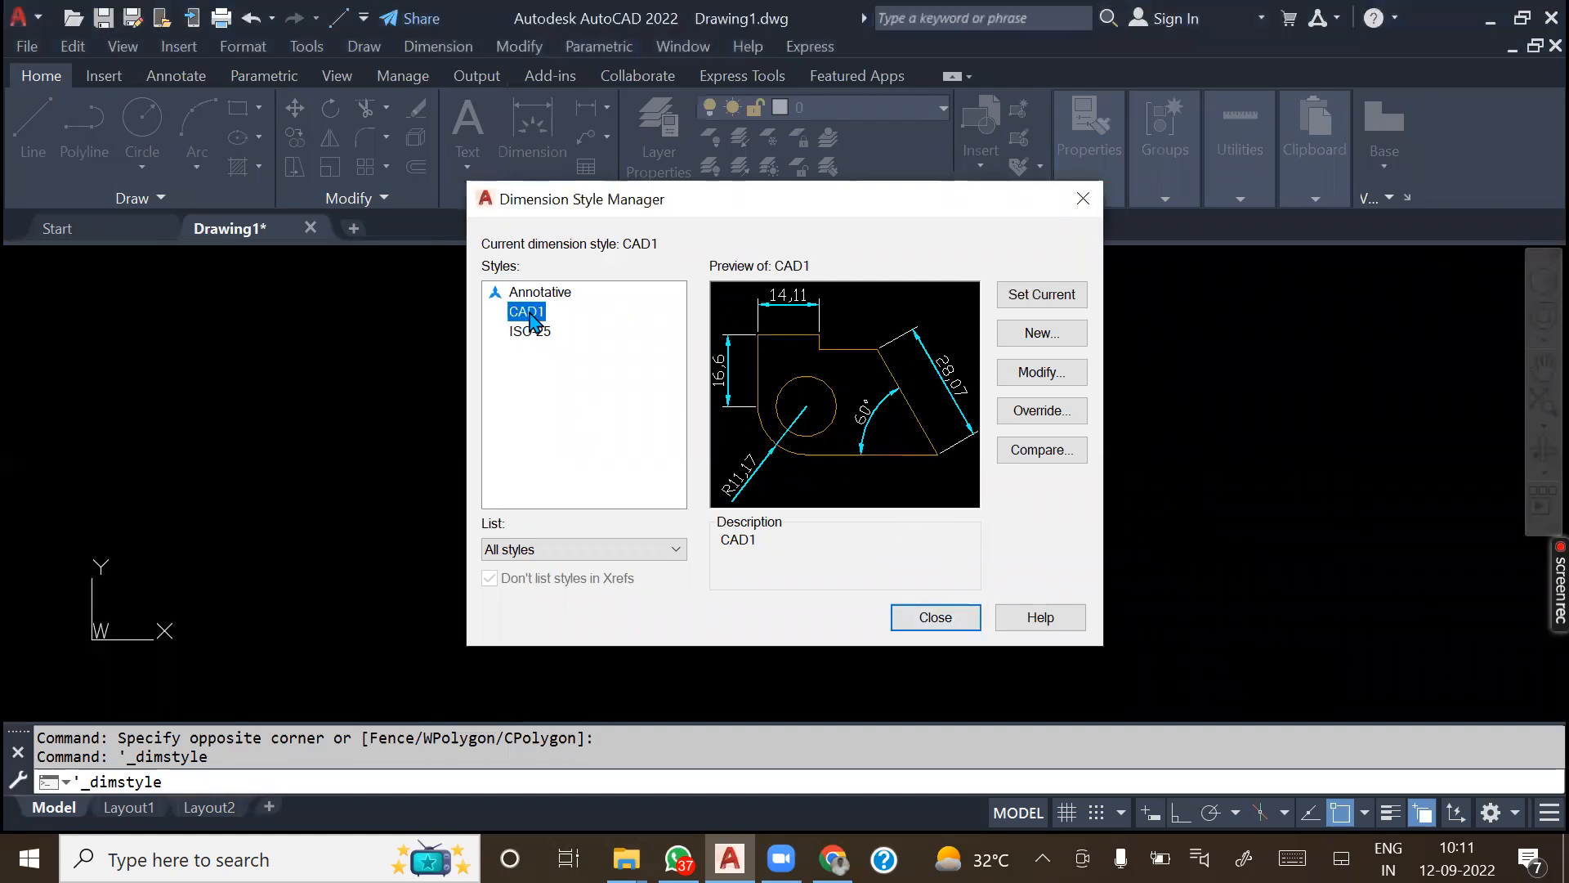
pyautogui.click(1035, 304)
pyautogui.click(936, 618)
pyautogui.click(438, 45)
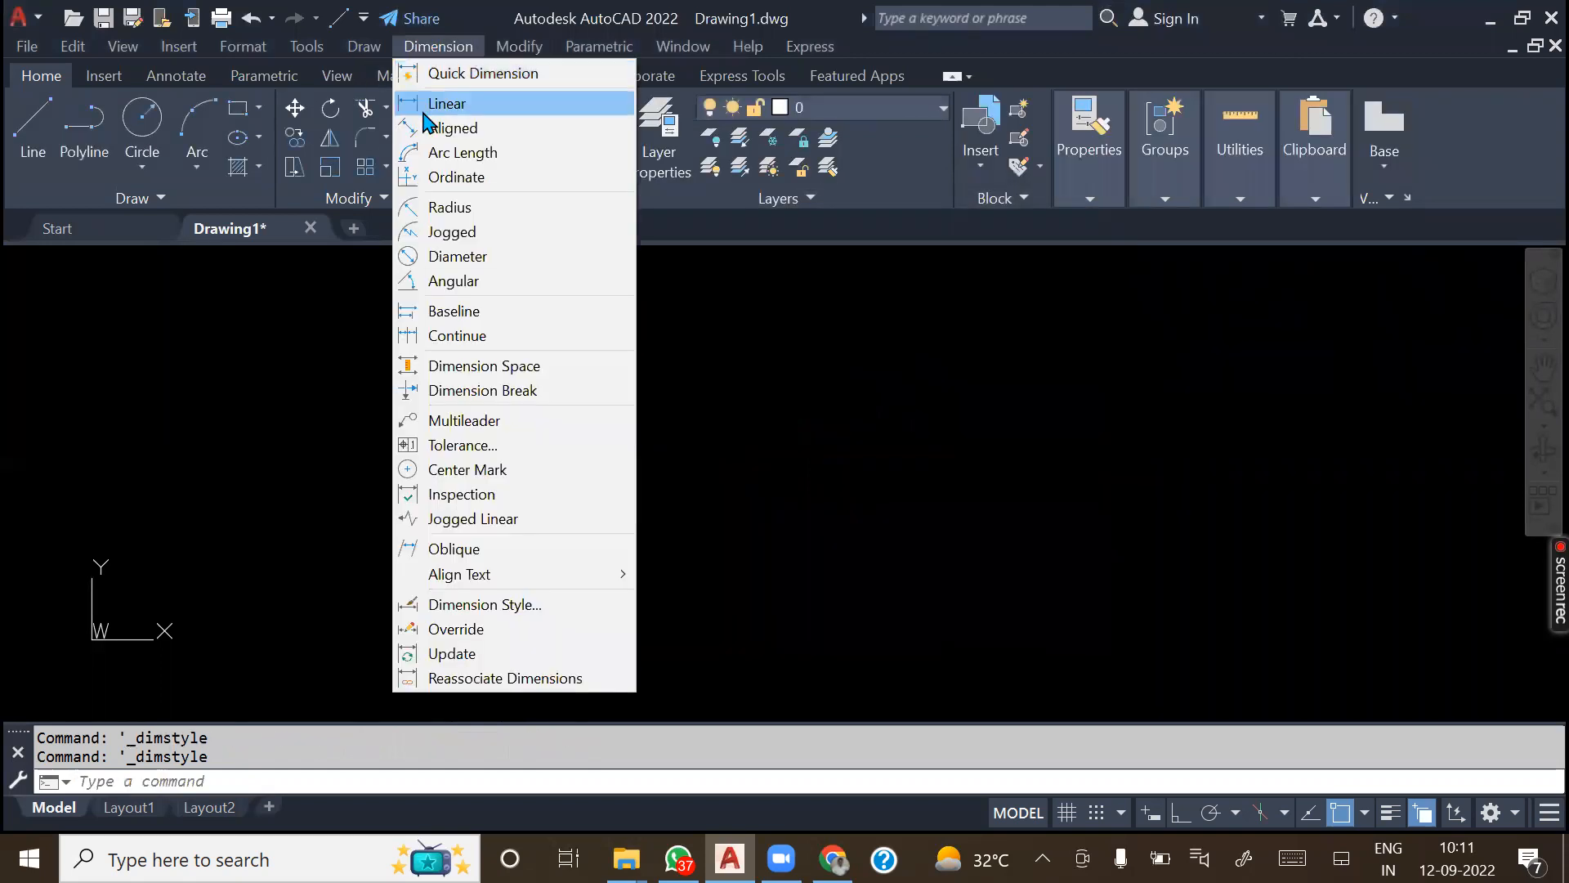
pyautogui.click(441, 103)
pyautogui.press('Return')
pyautogui.click(406, 456)
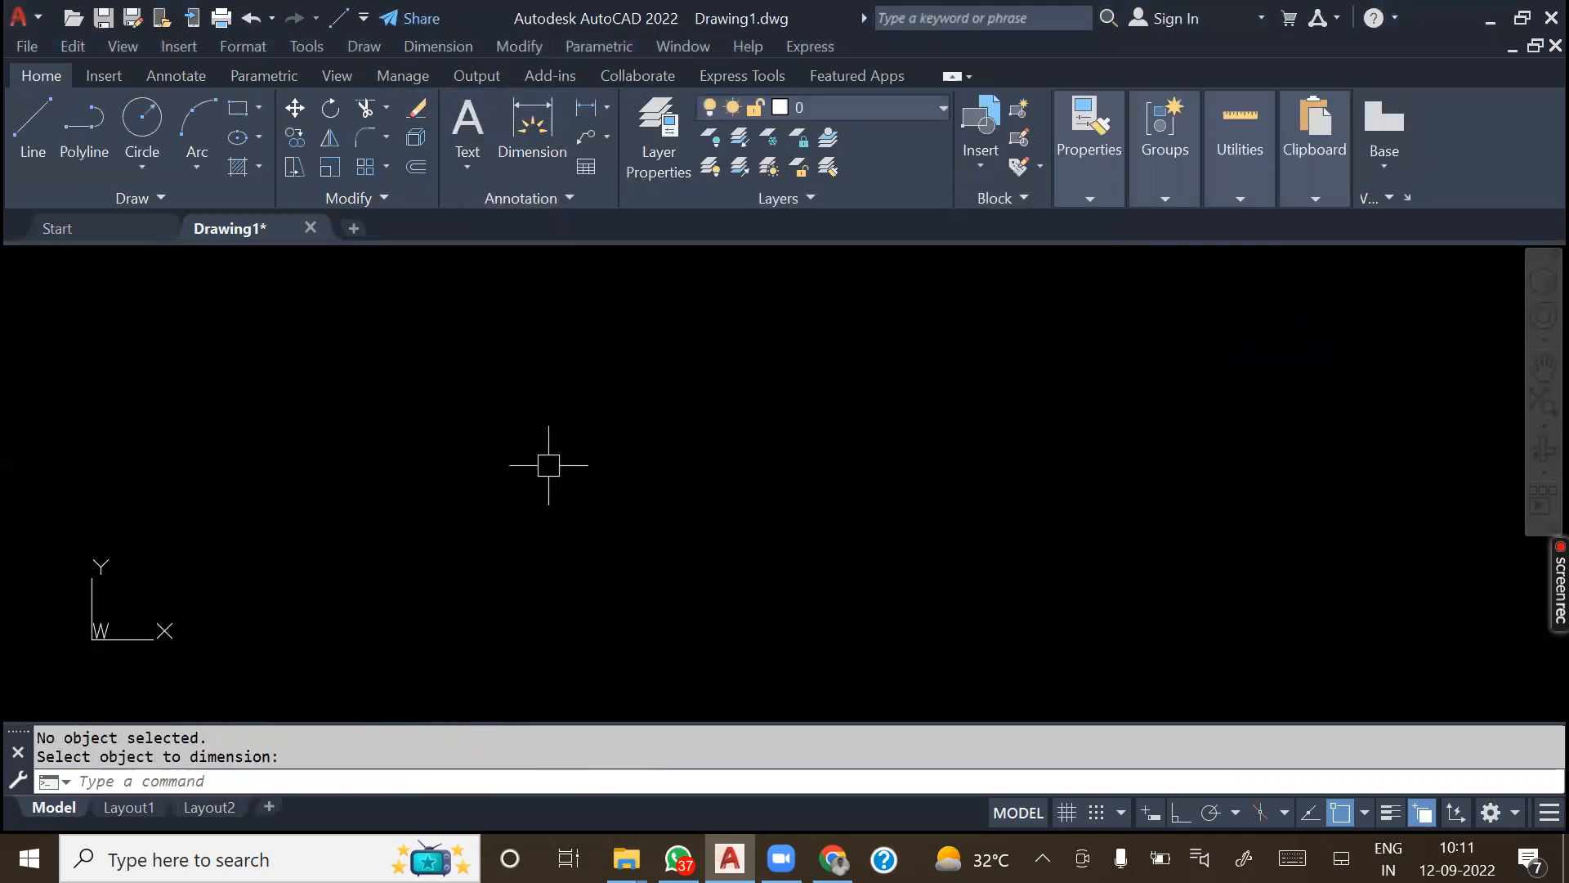
# - Place a horizontal linear dimension about 215 units long between two free points in the empty drawing area
pyautogui.click(422, 46)
pyautogui.click(434, 102)
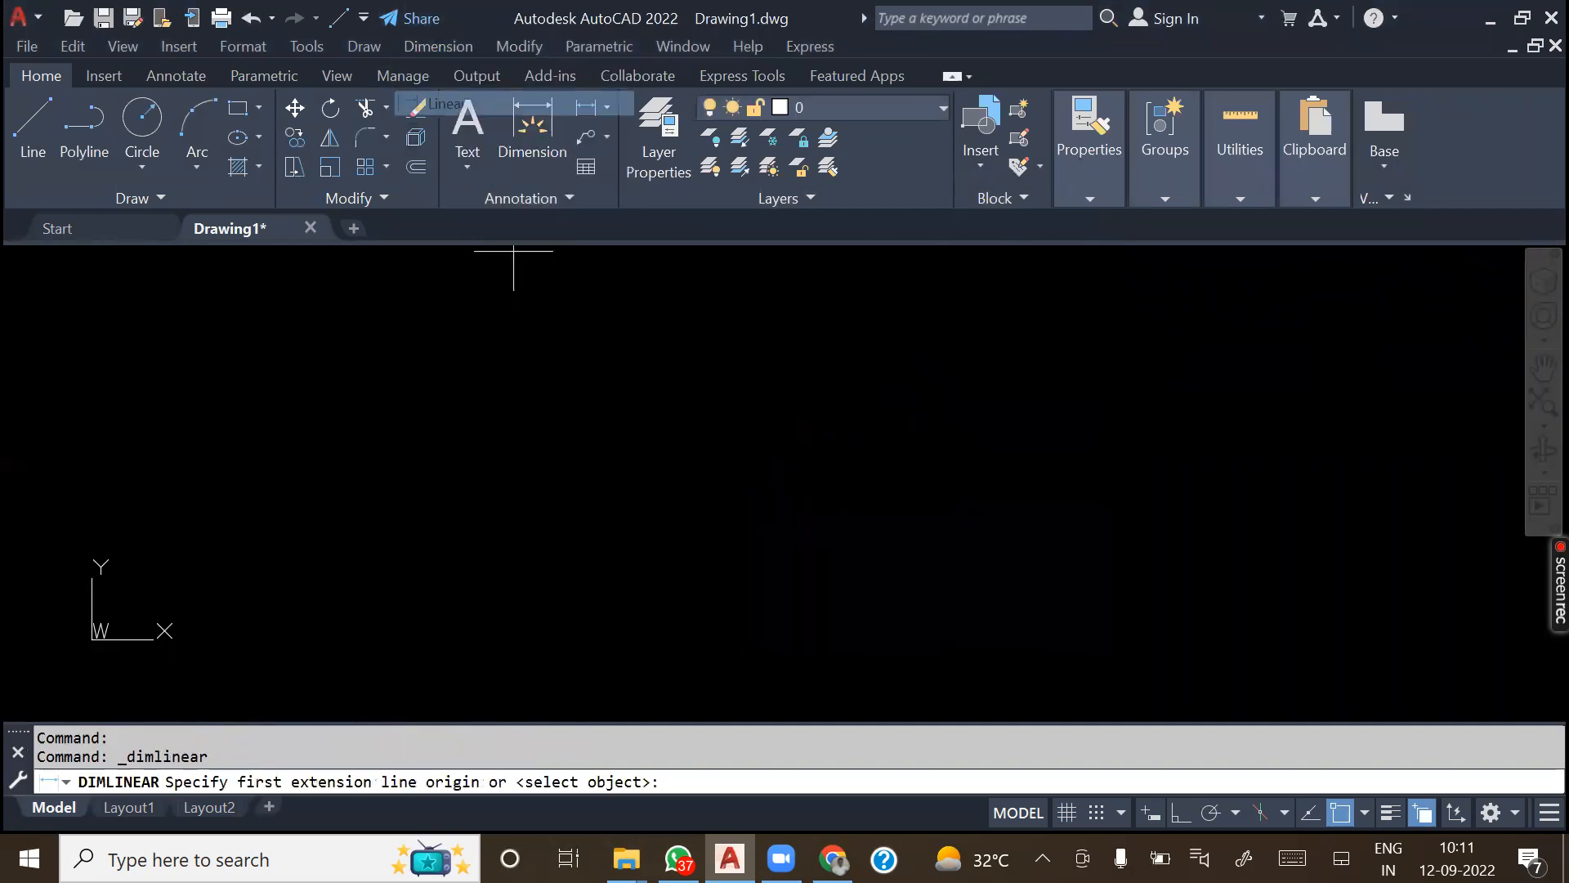
pyautogui.click(375, 506)
pyautogui.click(683, 523)
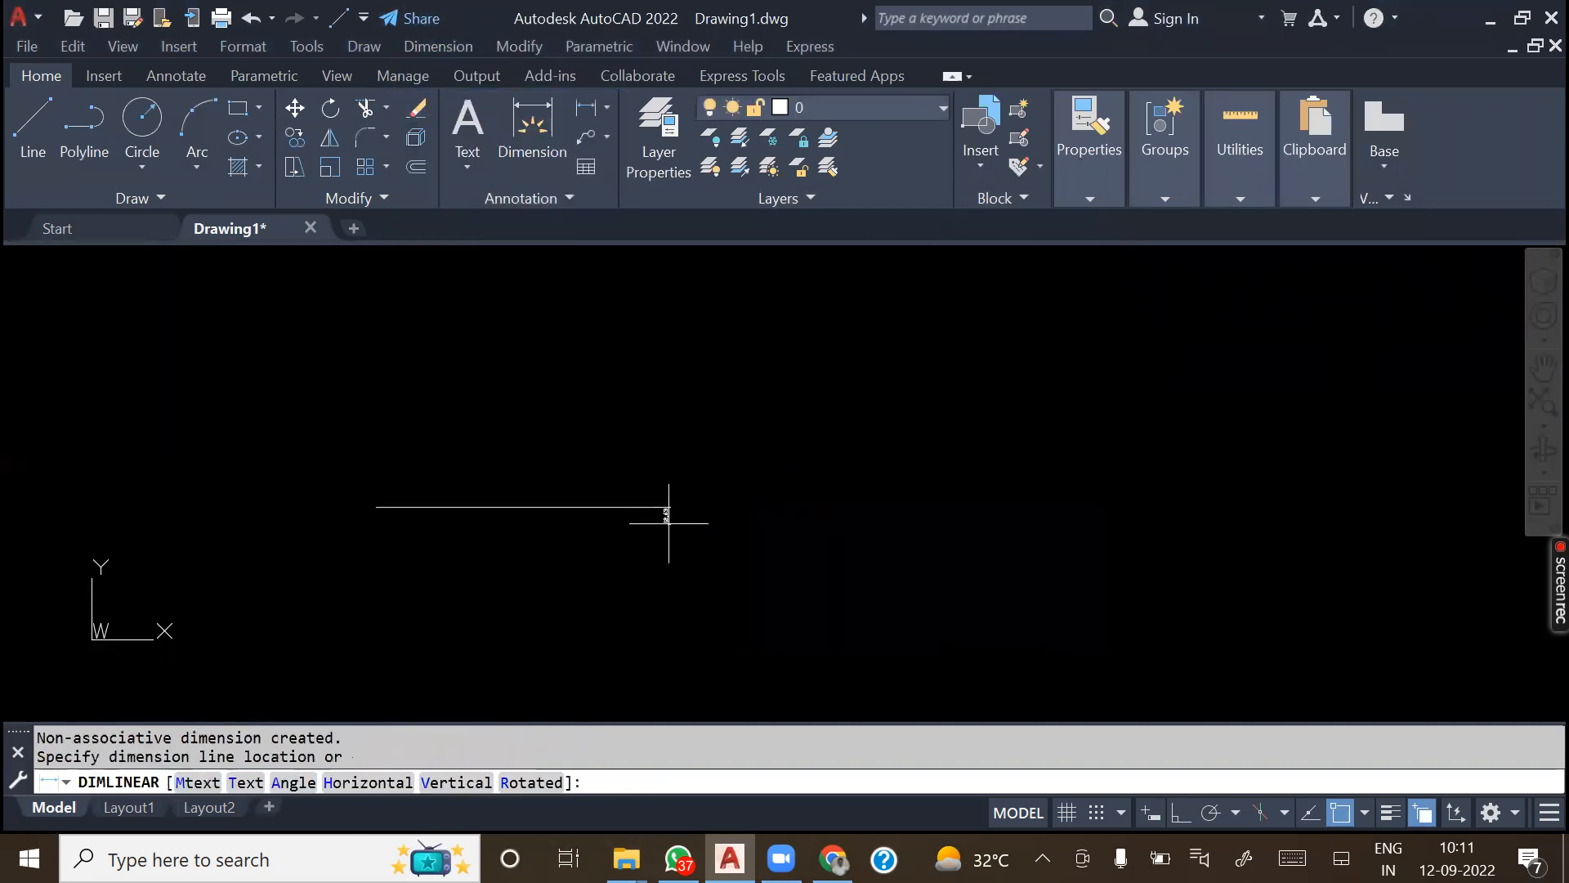
pyautogui.click(616, 449)
# - Examine the placed dimension's line, arrowheads and extension lines up close
pyautogui.scroll(4, 411, 506)
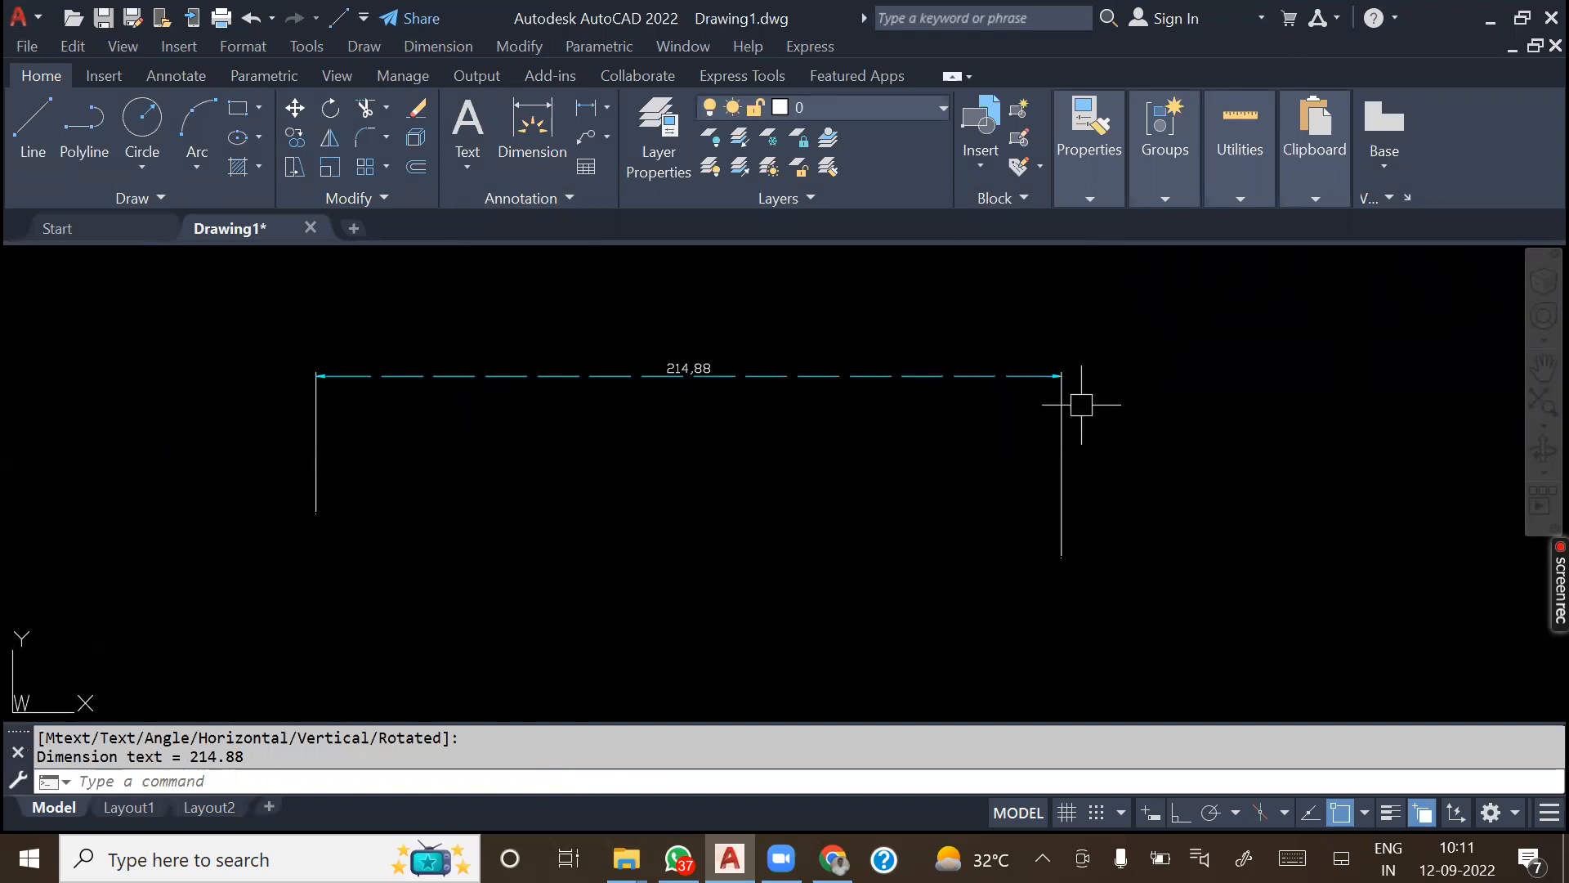
pyautogui.scroll(3, 401, 388)
pyautogui.scroll(-3, 214, 379)
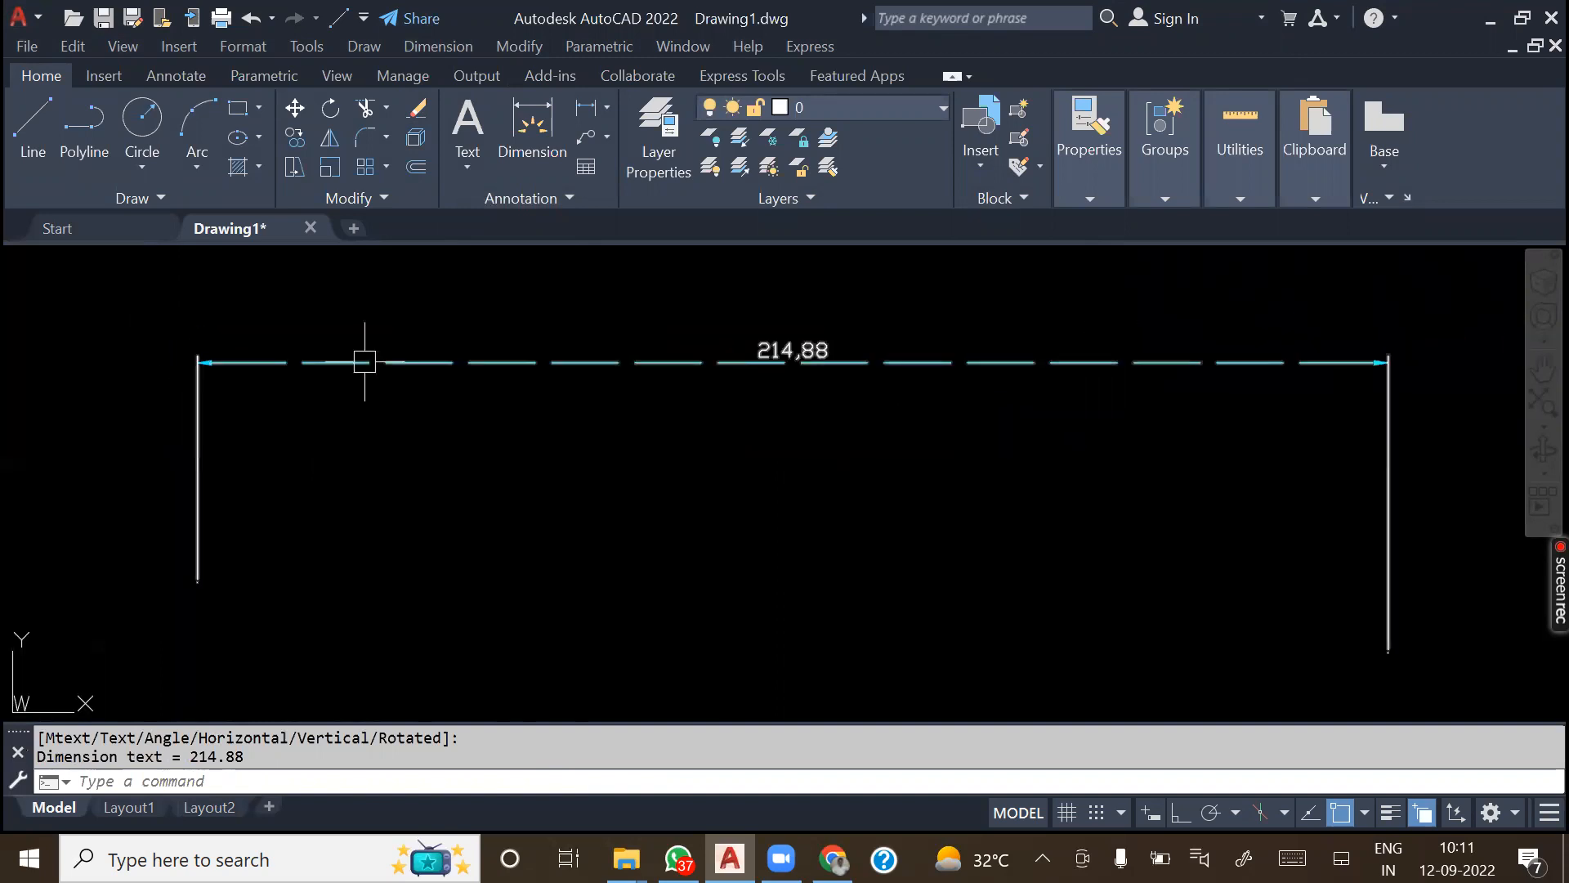
pyautogui.click(364, 354)
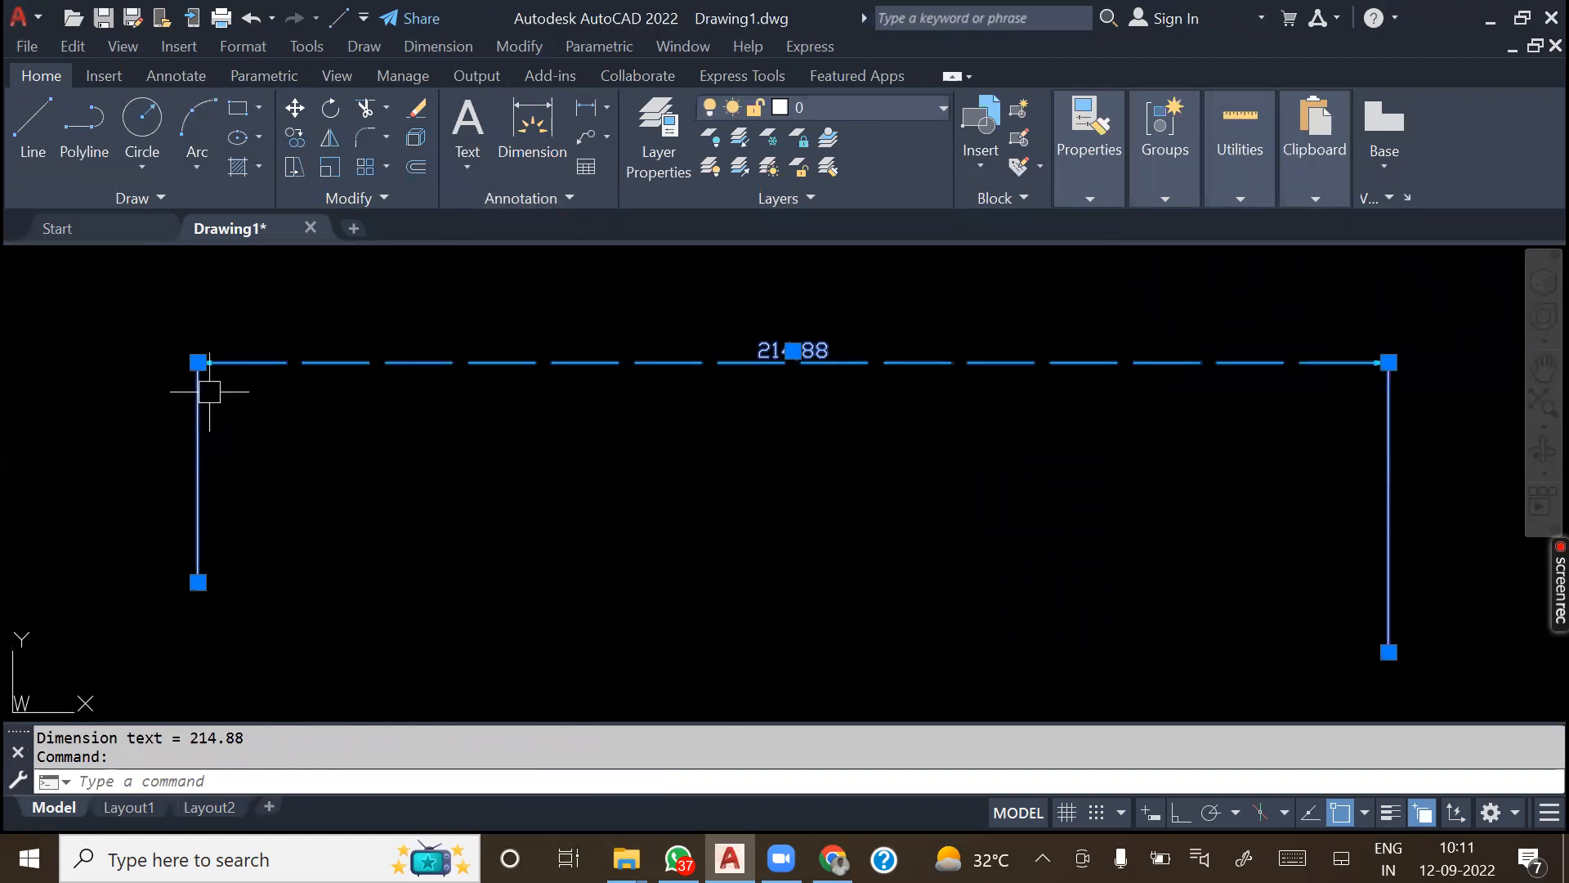
pyautogui.press('Escape')
pyautogui.press('Escape')
pyautogui.scroll(-4, 331, 413)
pyautogui.scroll(4, 296, 413)
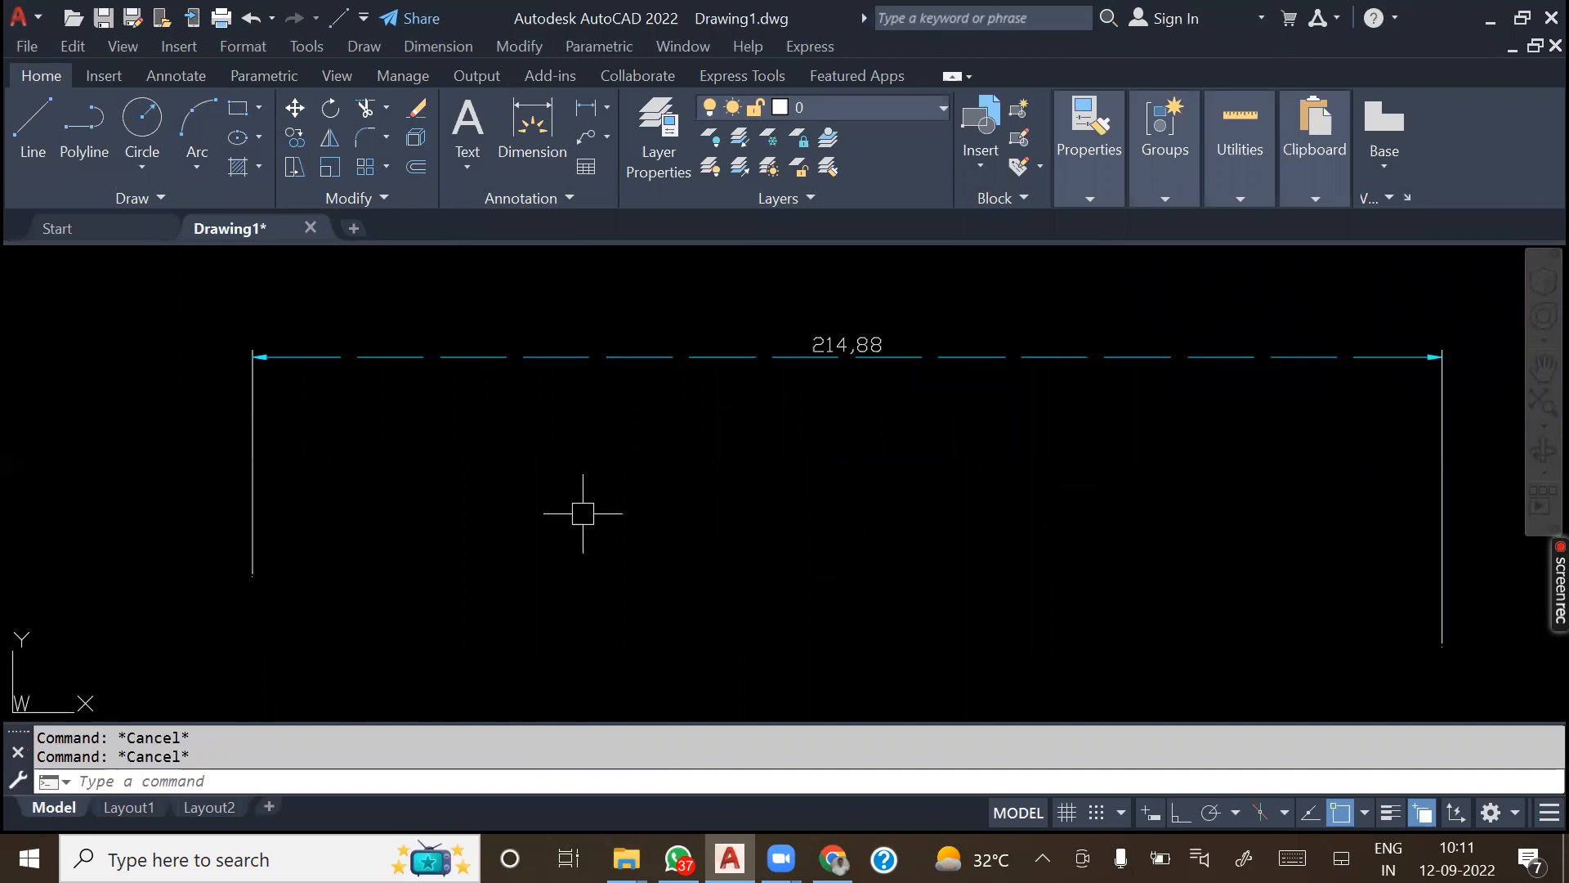
# - Switch the lineweight display on and off to compare the dimension line's thickness
pyautogui.click(1391, 813)
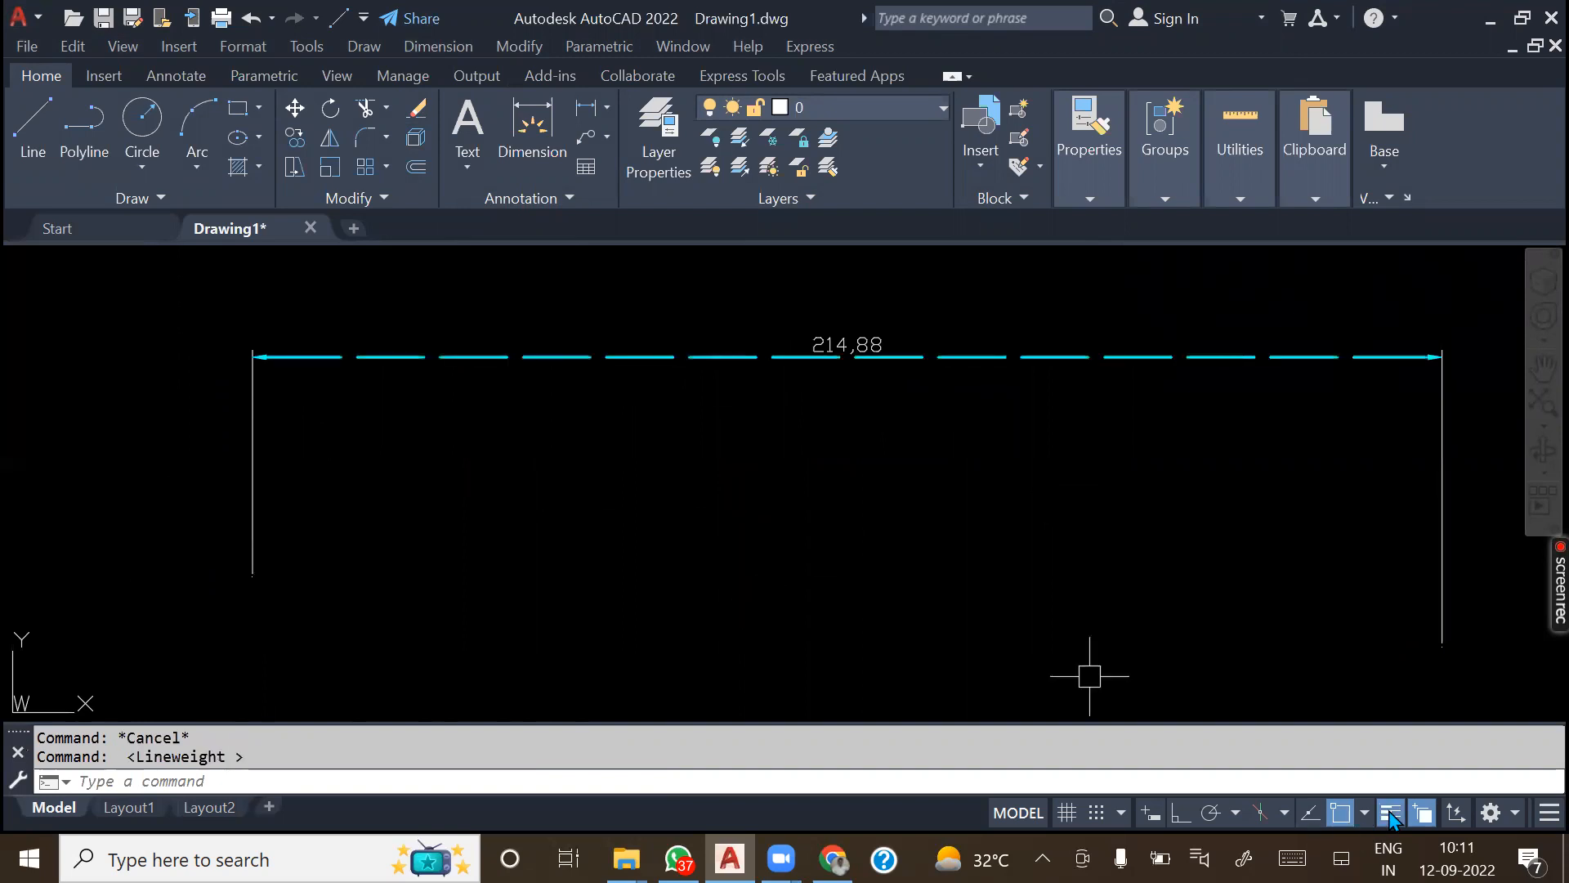
pyautogui.click(1390, 813)
pyautogui.click(1391, 813)
pyautogui.click(1390, 813)
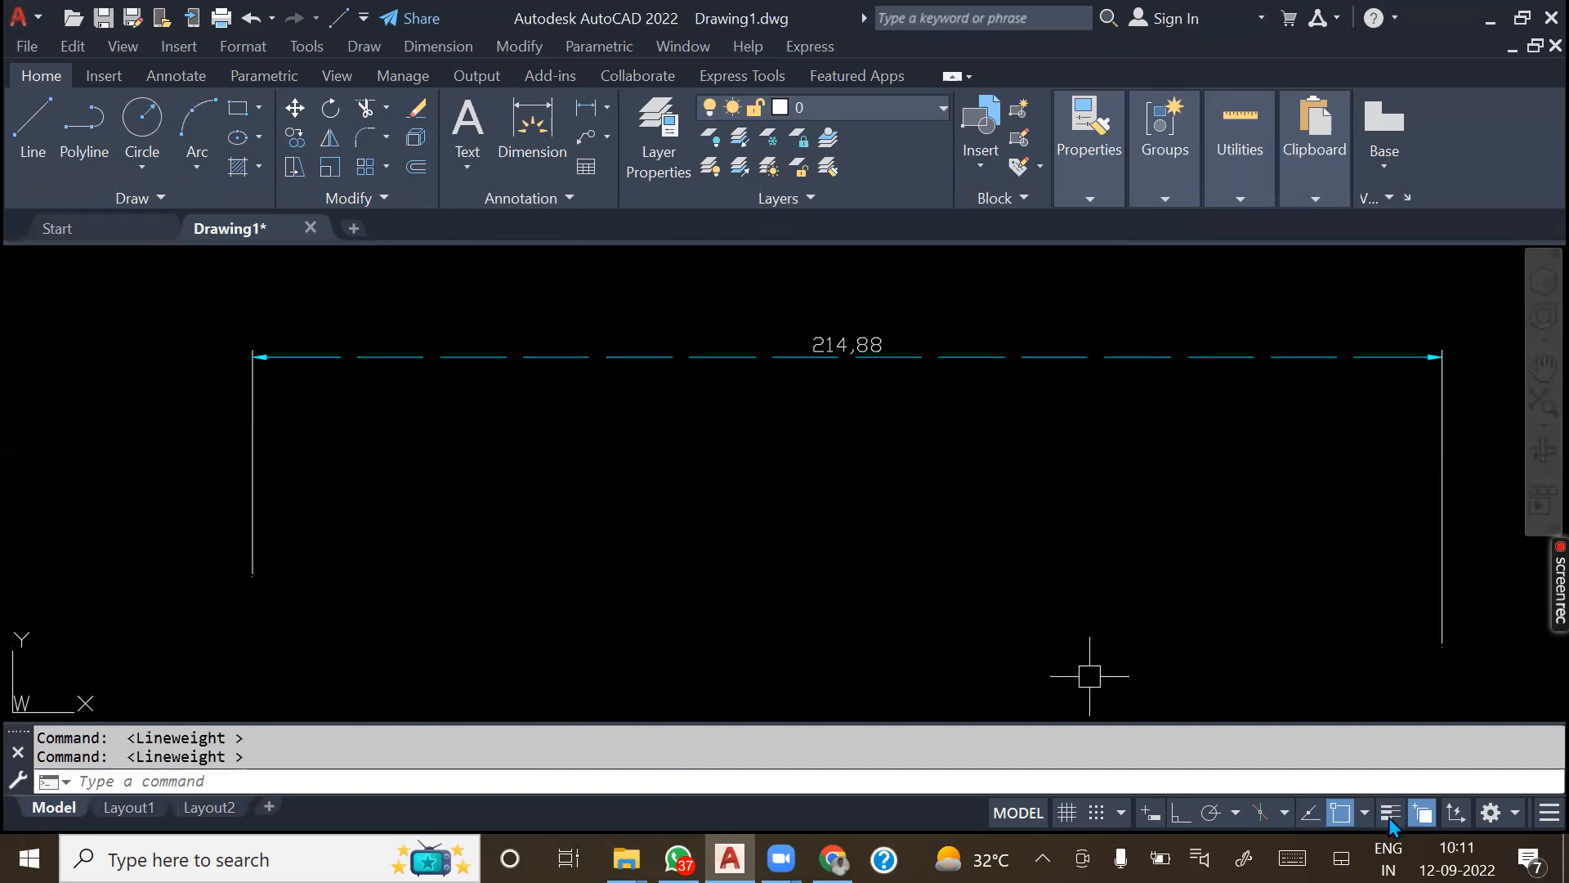
# - Open the Dimension Style Manager and view the modification settings of CAD1 without changing them
pyautogui.write('p')
pyautogui.press('Return')
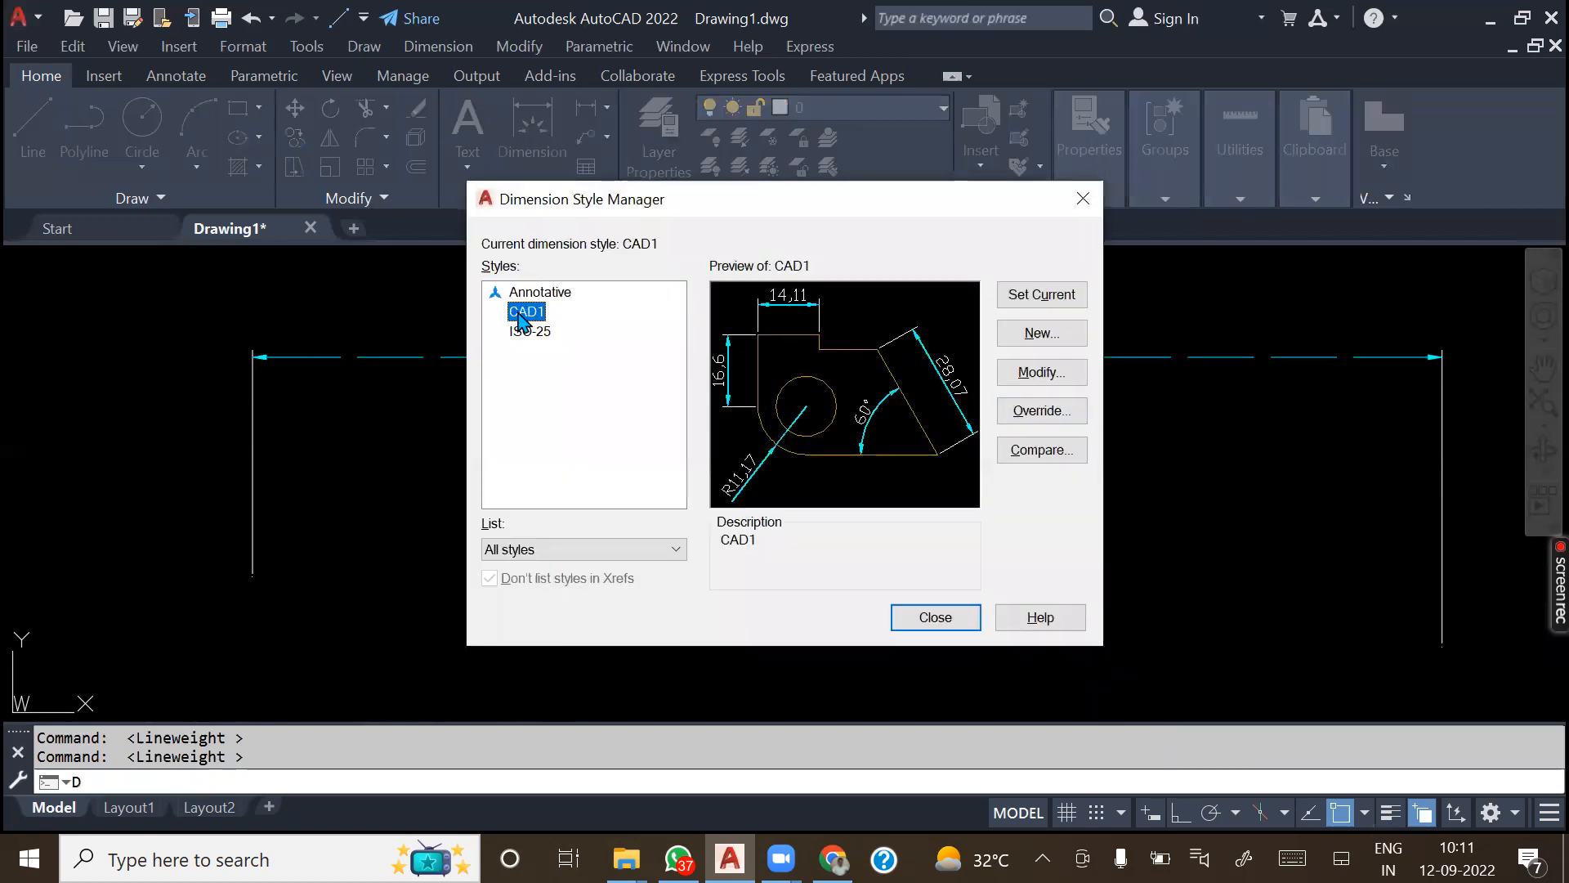
pyautogui.click(1038, 374)
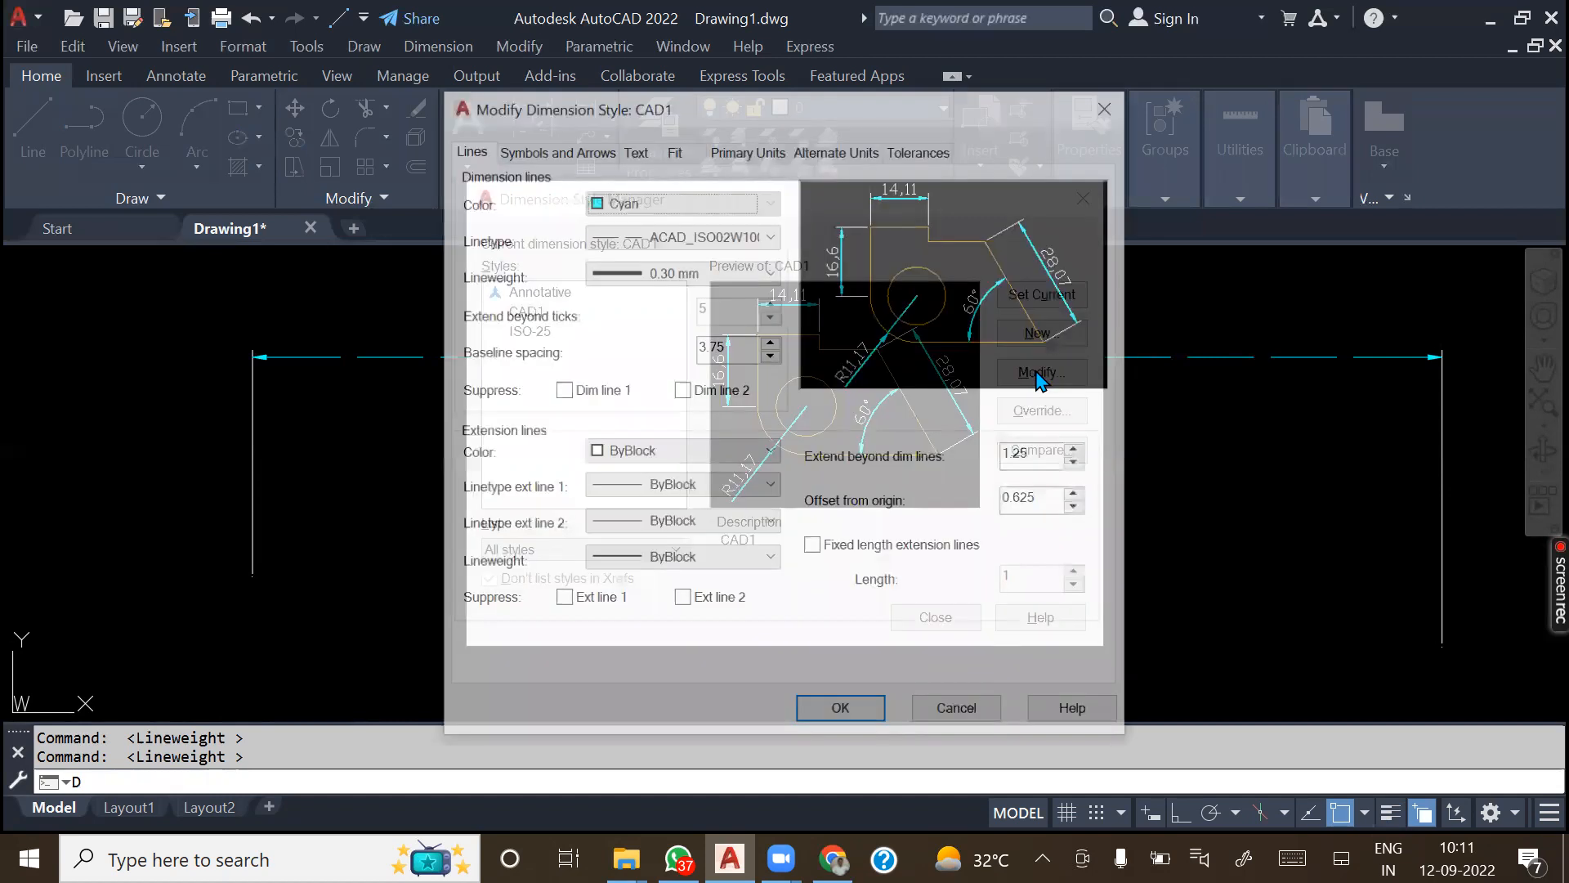
pyautogui.click(1110, 105)
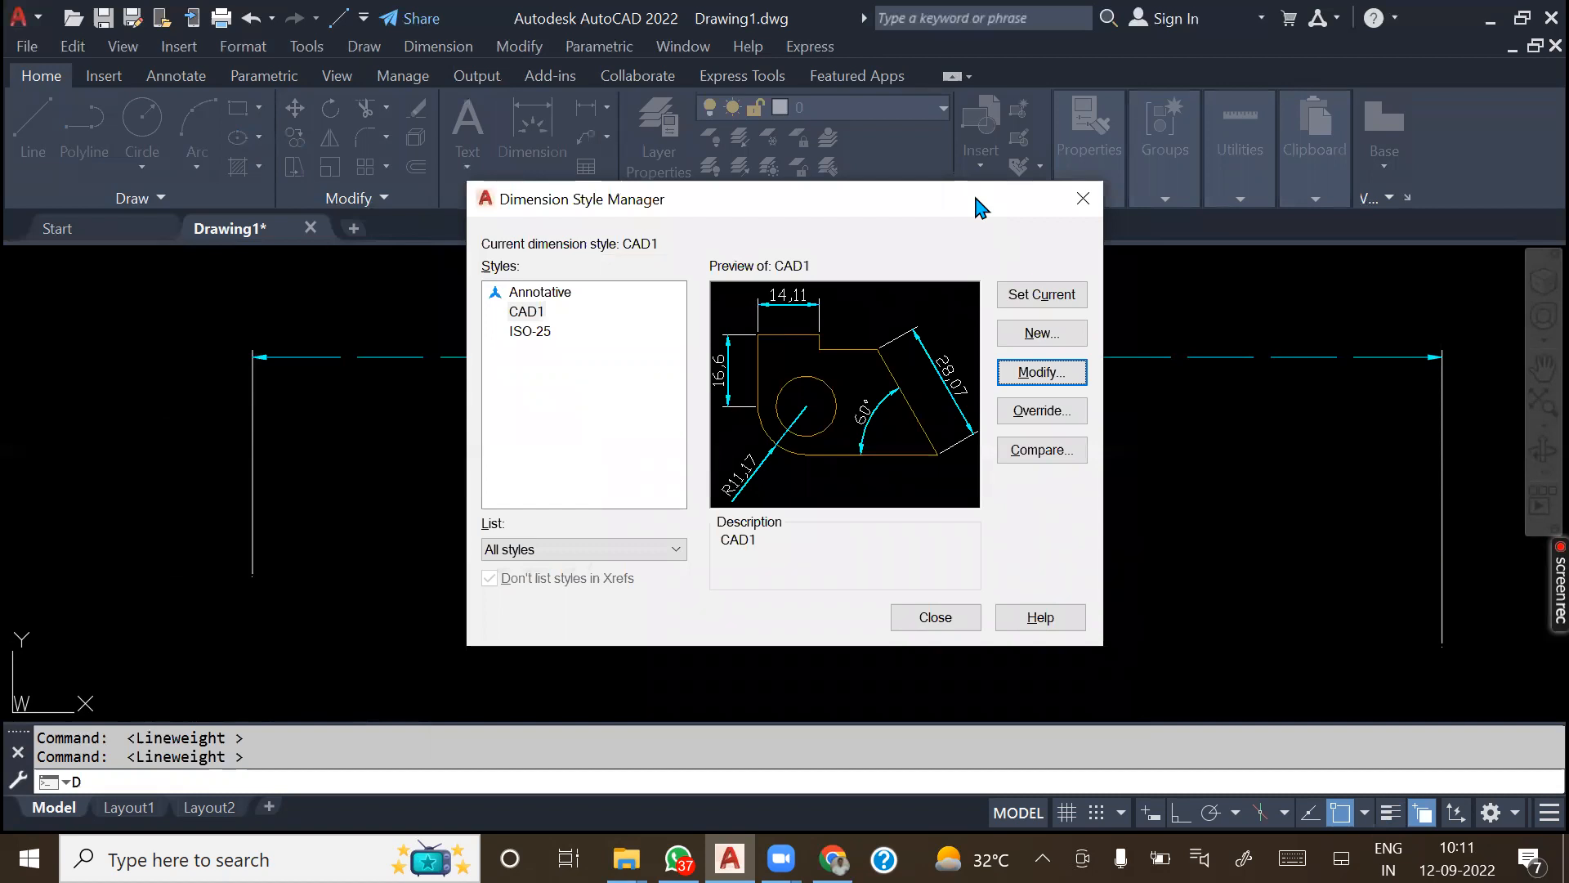
# - Override the current CAD1 style with Green as the text color, keeping the Dimension Style Manager clear of the existing dimension, and close it
pyautogui.moveTo(976, 198); pyautogui.dragTo(1216, 280)
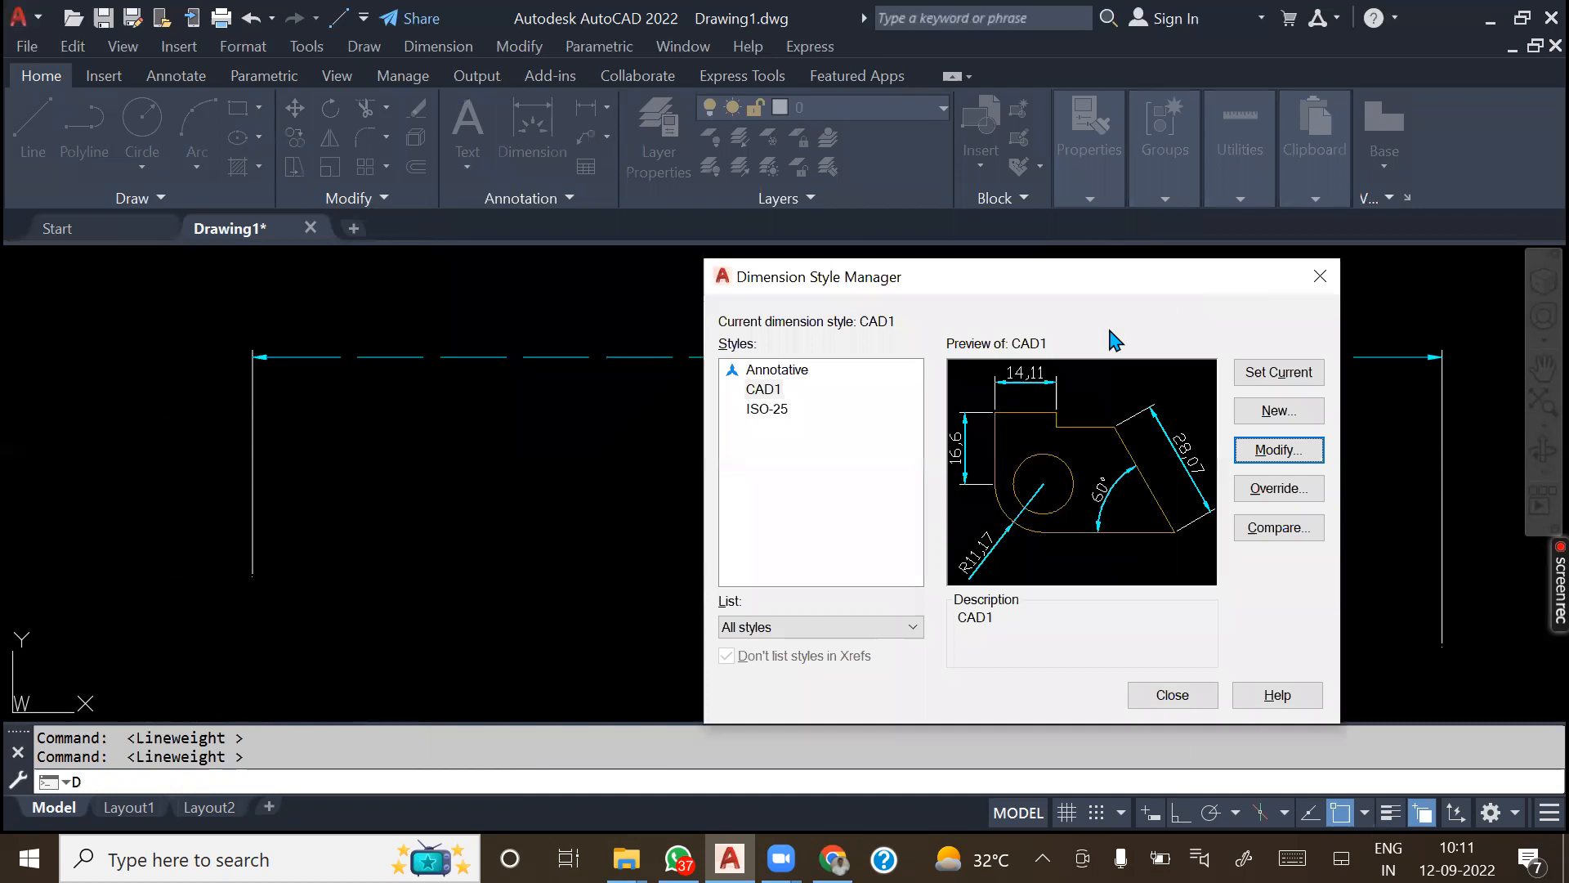
pyautogui.click(768, 395)
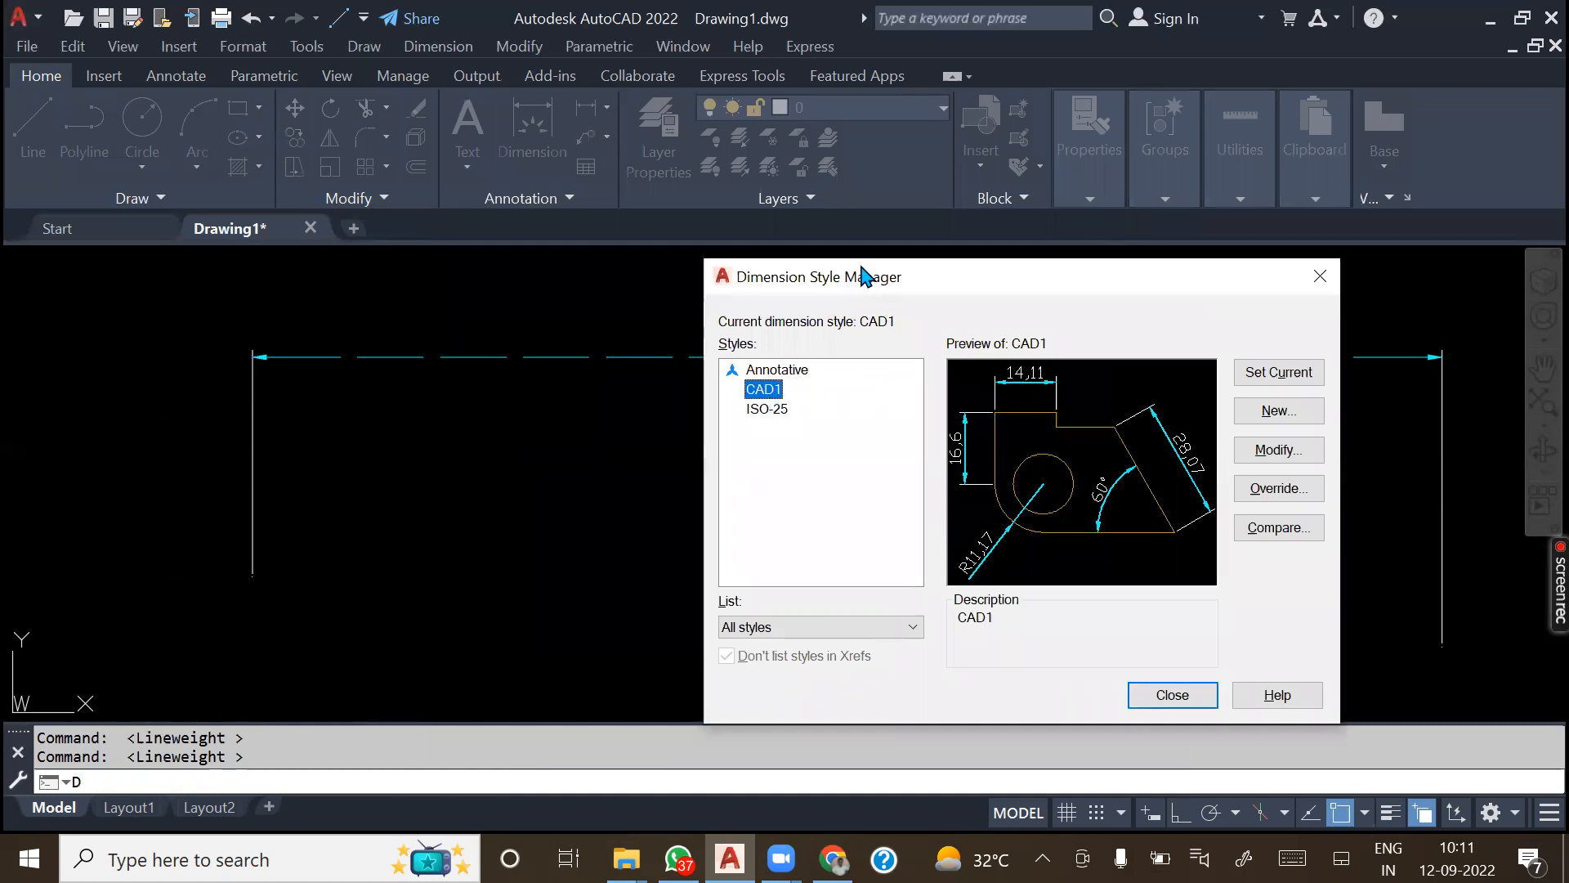
pyautogui.moveTo(871, 282); pyautogui.dragTo(798, 408)
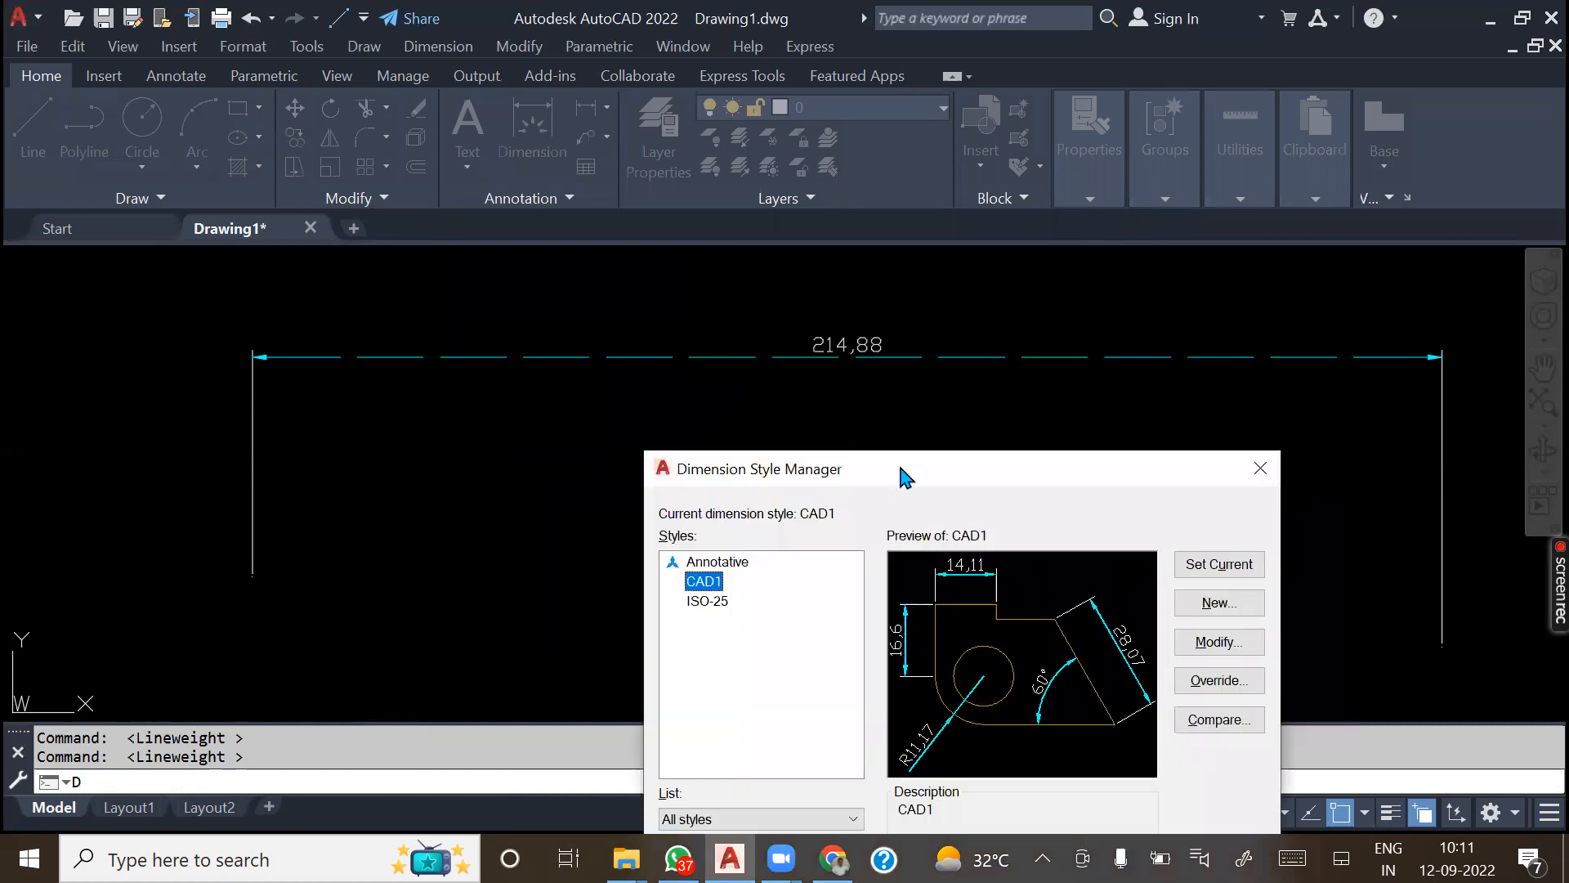
pyautogui.moveTo(903, 477); pyautogui.dragTo(331, 302)
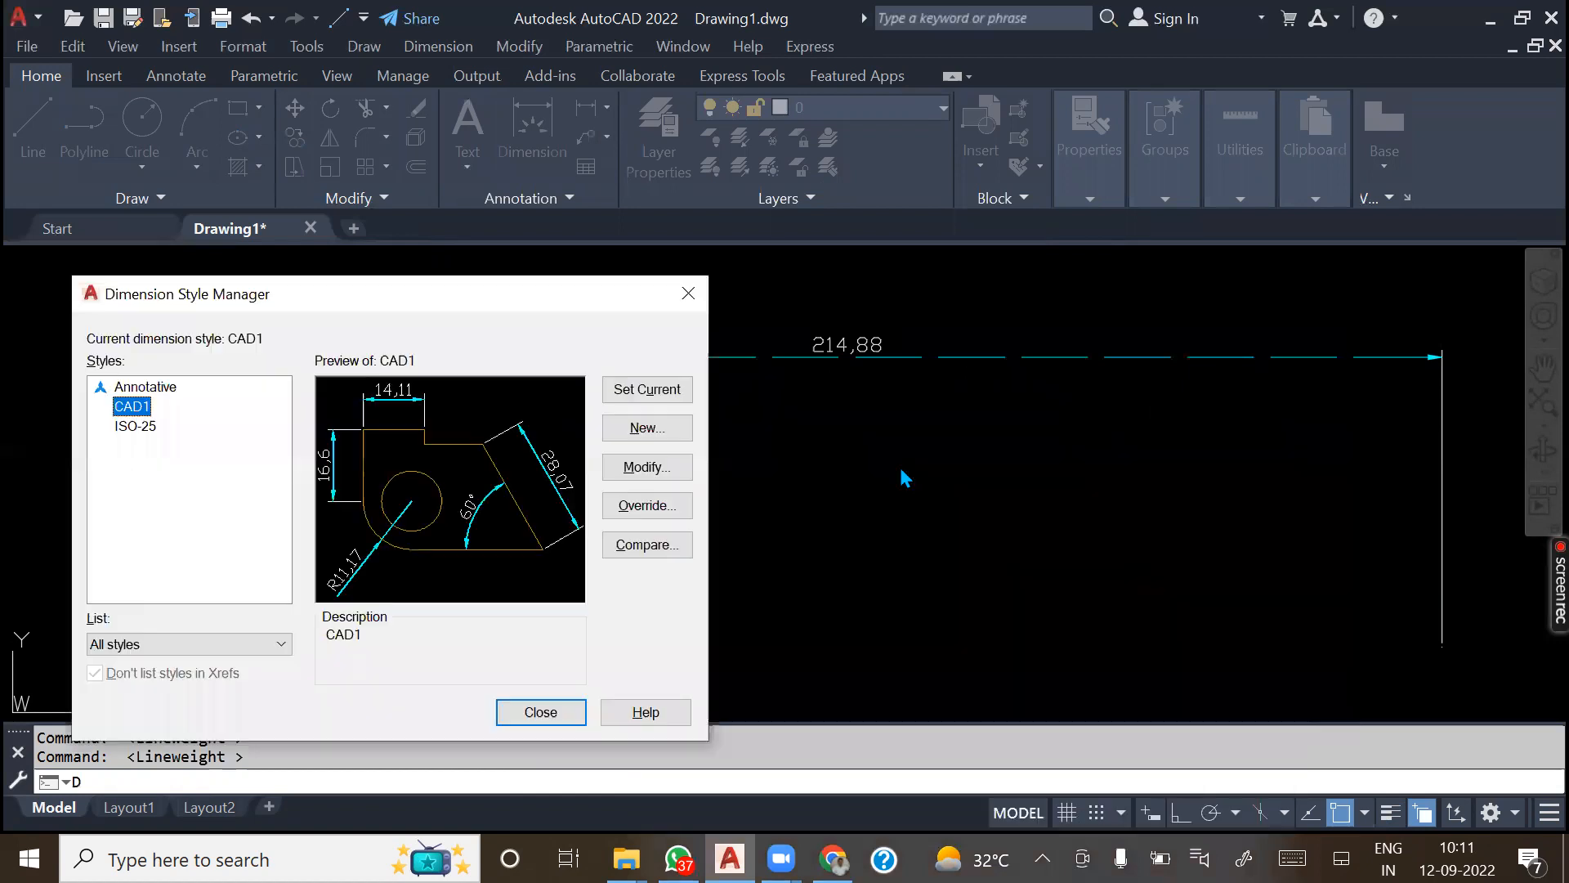
pyautogui.click(143, 406)
pyautogui.click(655, 513)
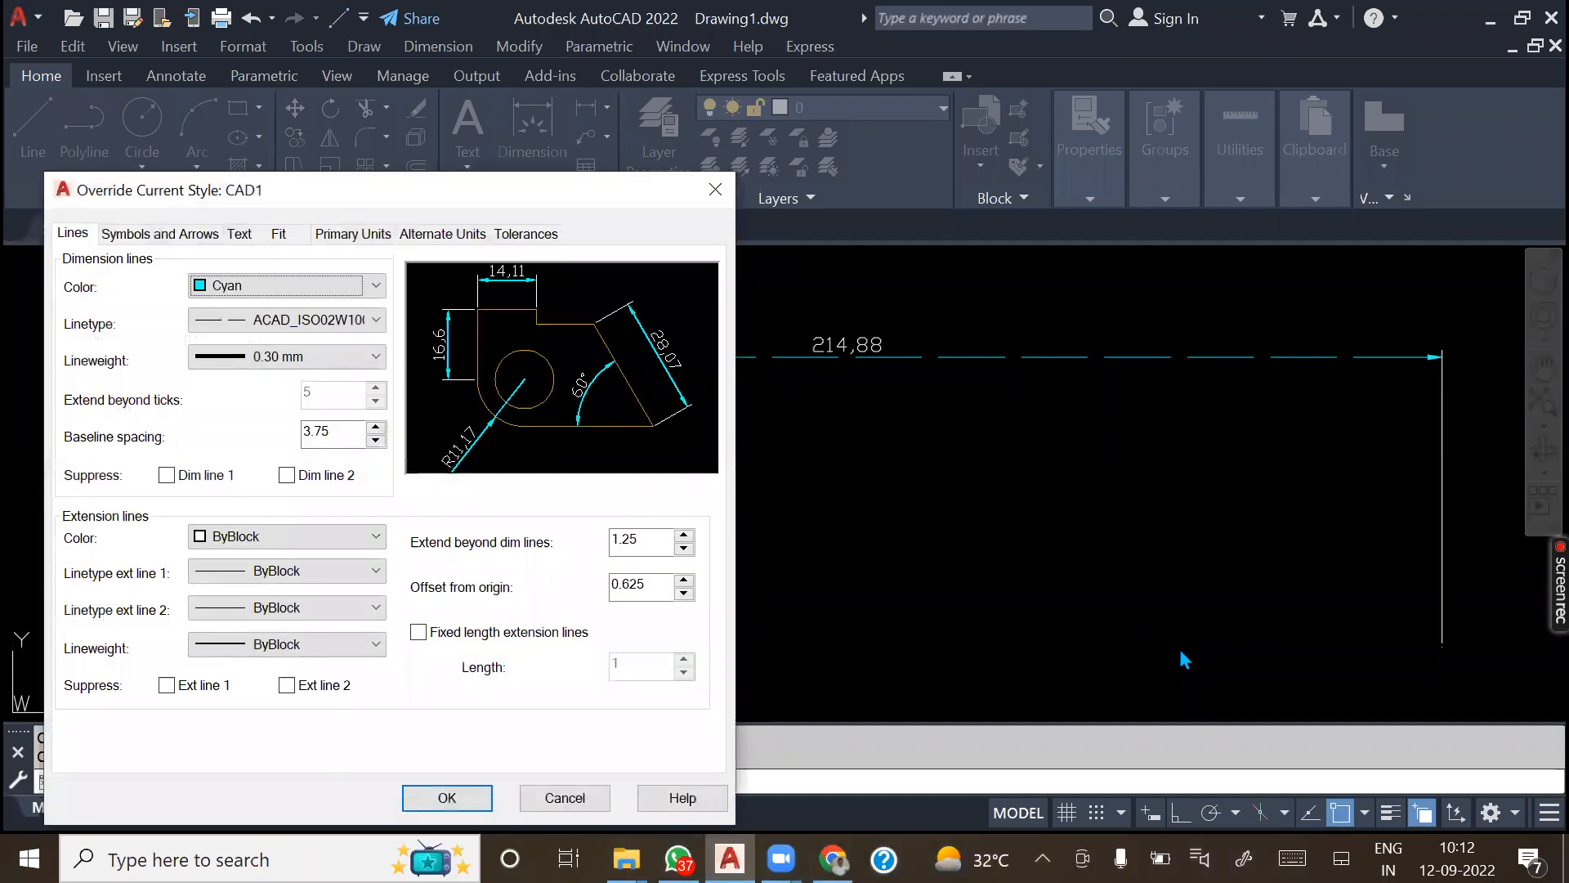
pyautogui.click(238, 235)
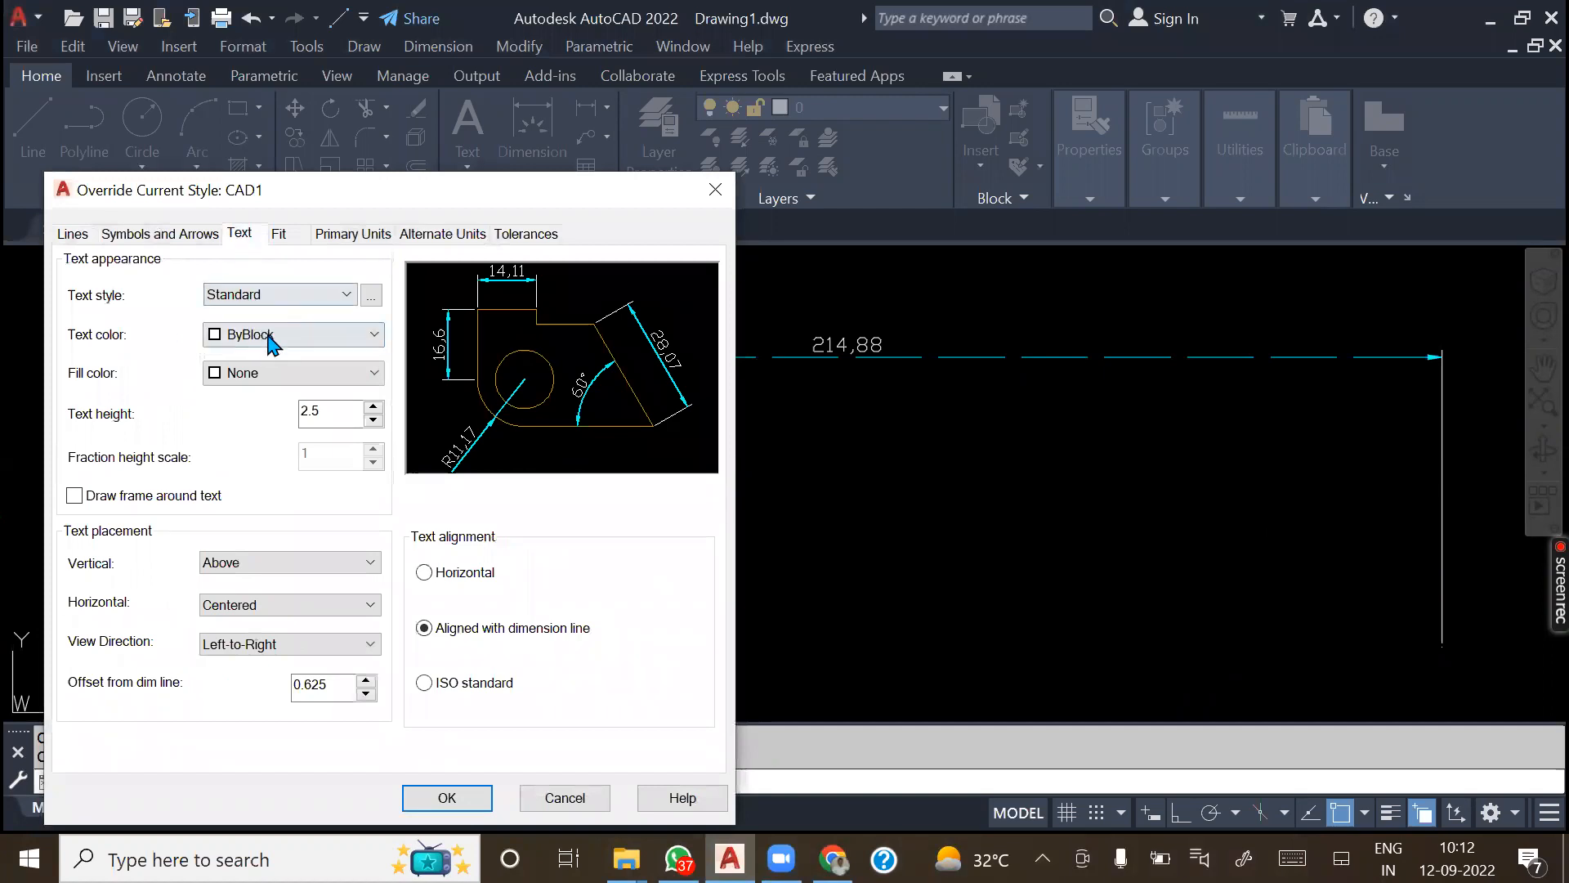
pyautogui.click(269, 335)
pyautogui.click(246, 442)
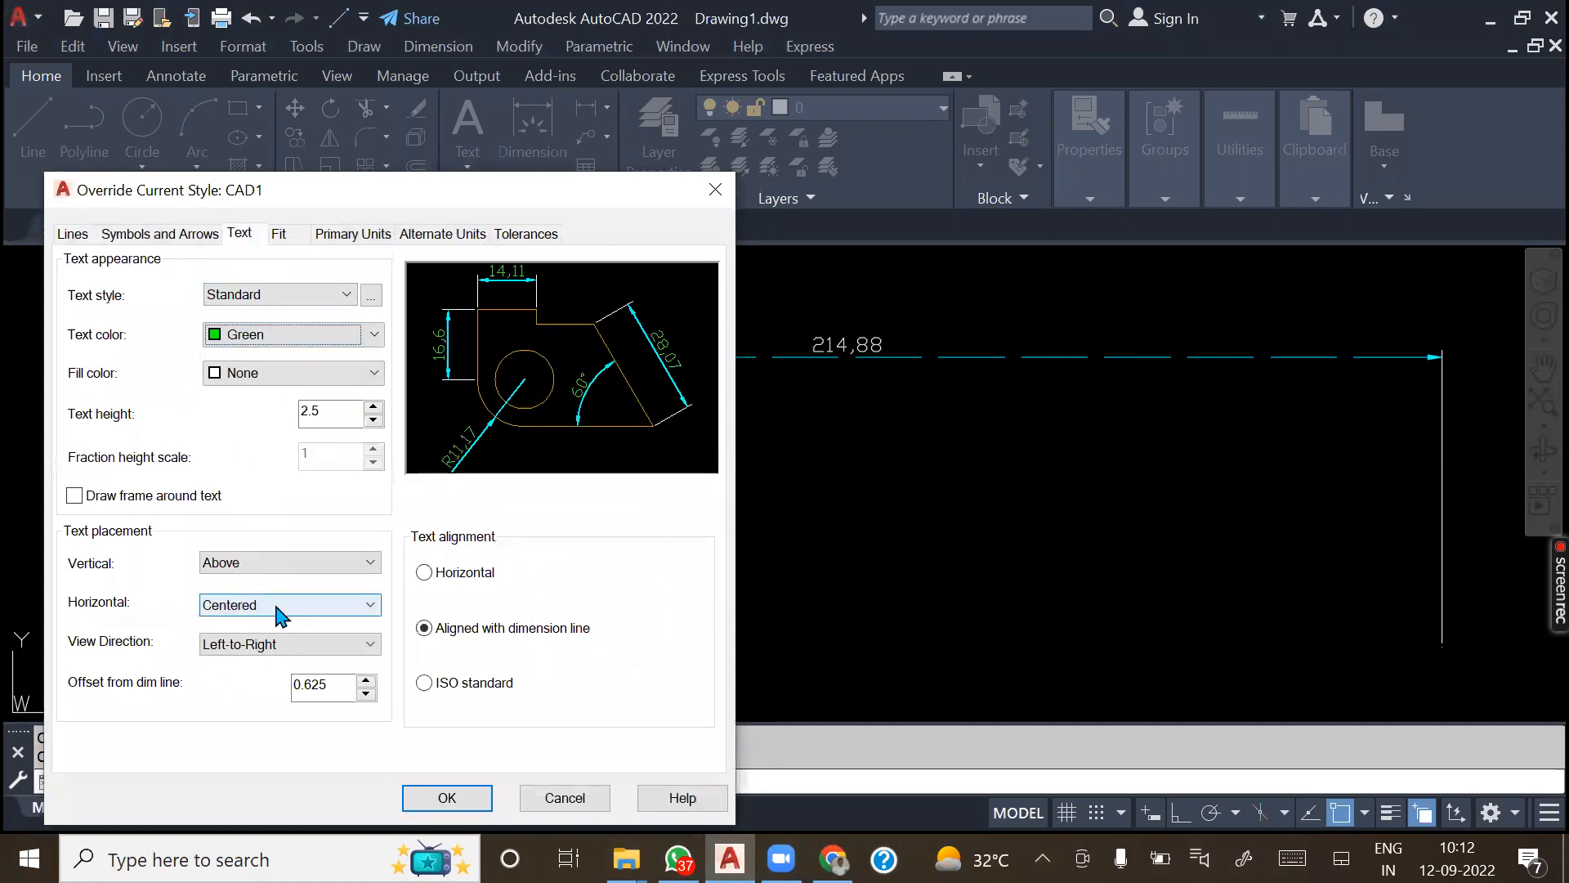
pyautogui.click(59, 233)
pyautogui.click(447, 798)
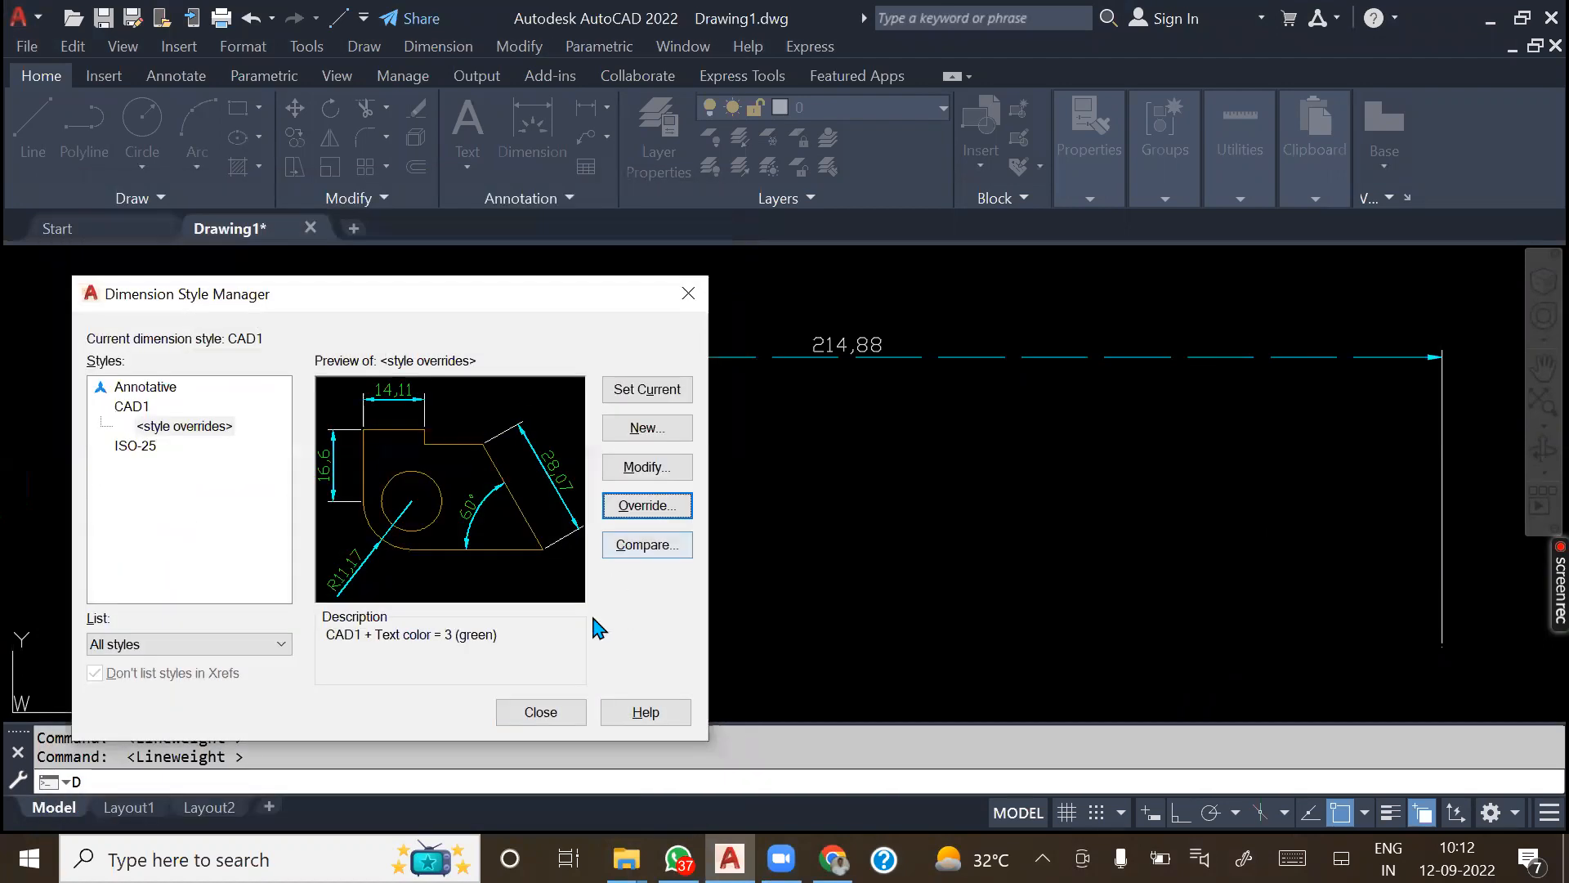
pyautogui.click(543, 714)
# - Place a second horizontal linear dimension about 89 units long beside the first one, using the style override
pyautogui.scroll(-3, 521, 329)
pyautogui.moveTo(884, 328); pyautogui.dragTo(494, 309, button='middle')
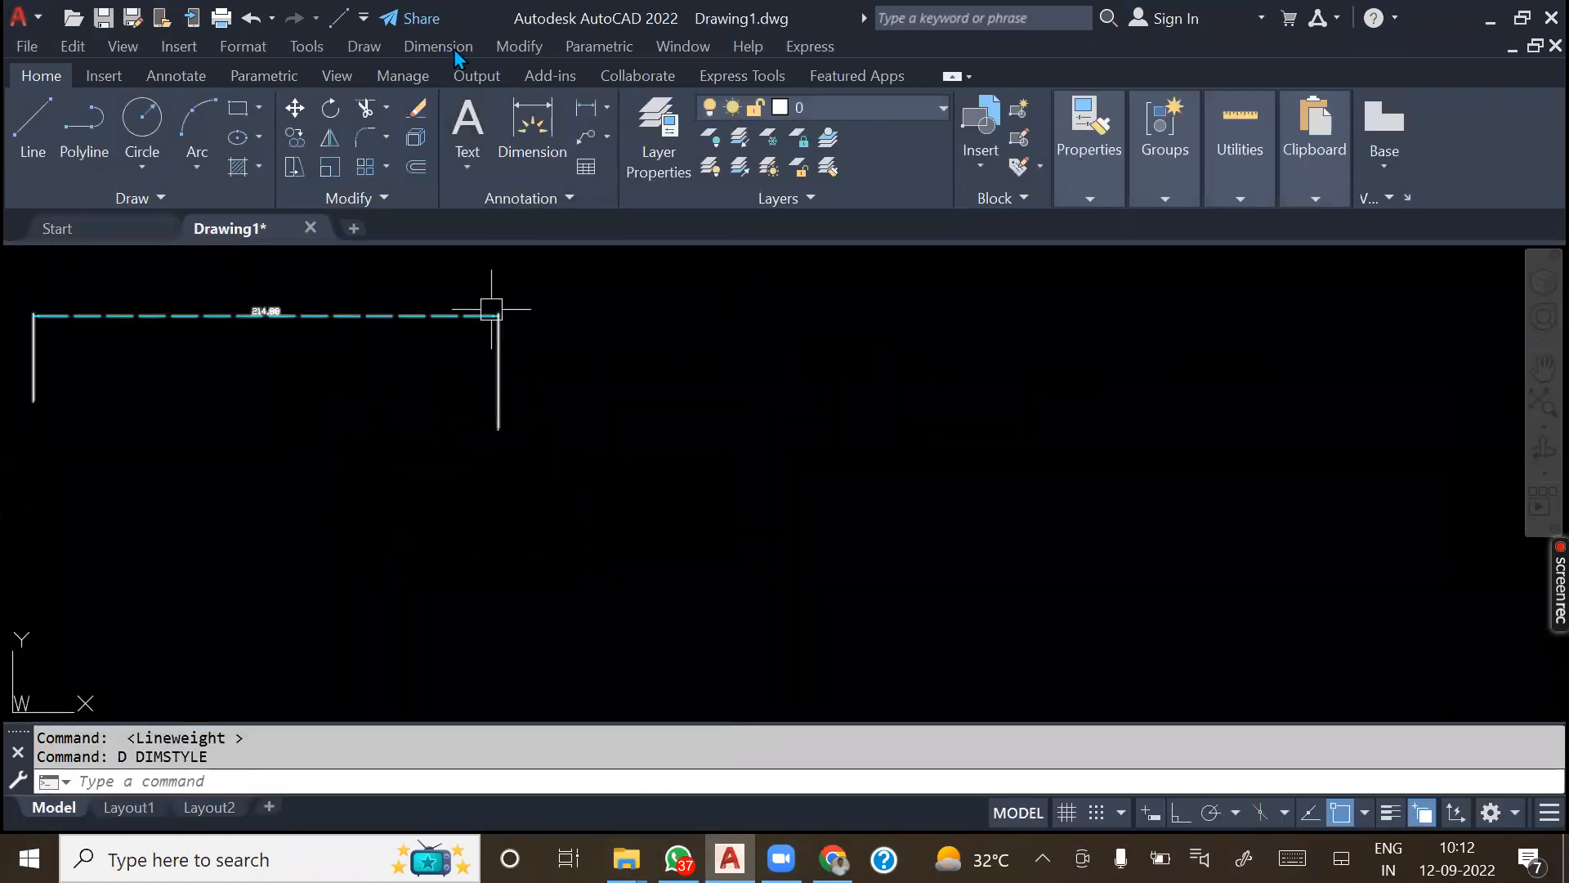
pyautogui.click(438, 45)
pyautogui.click(447, 105)
pyautogui.click(648, 366)
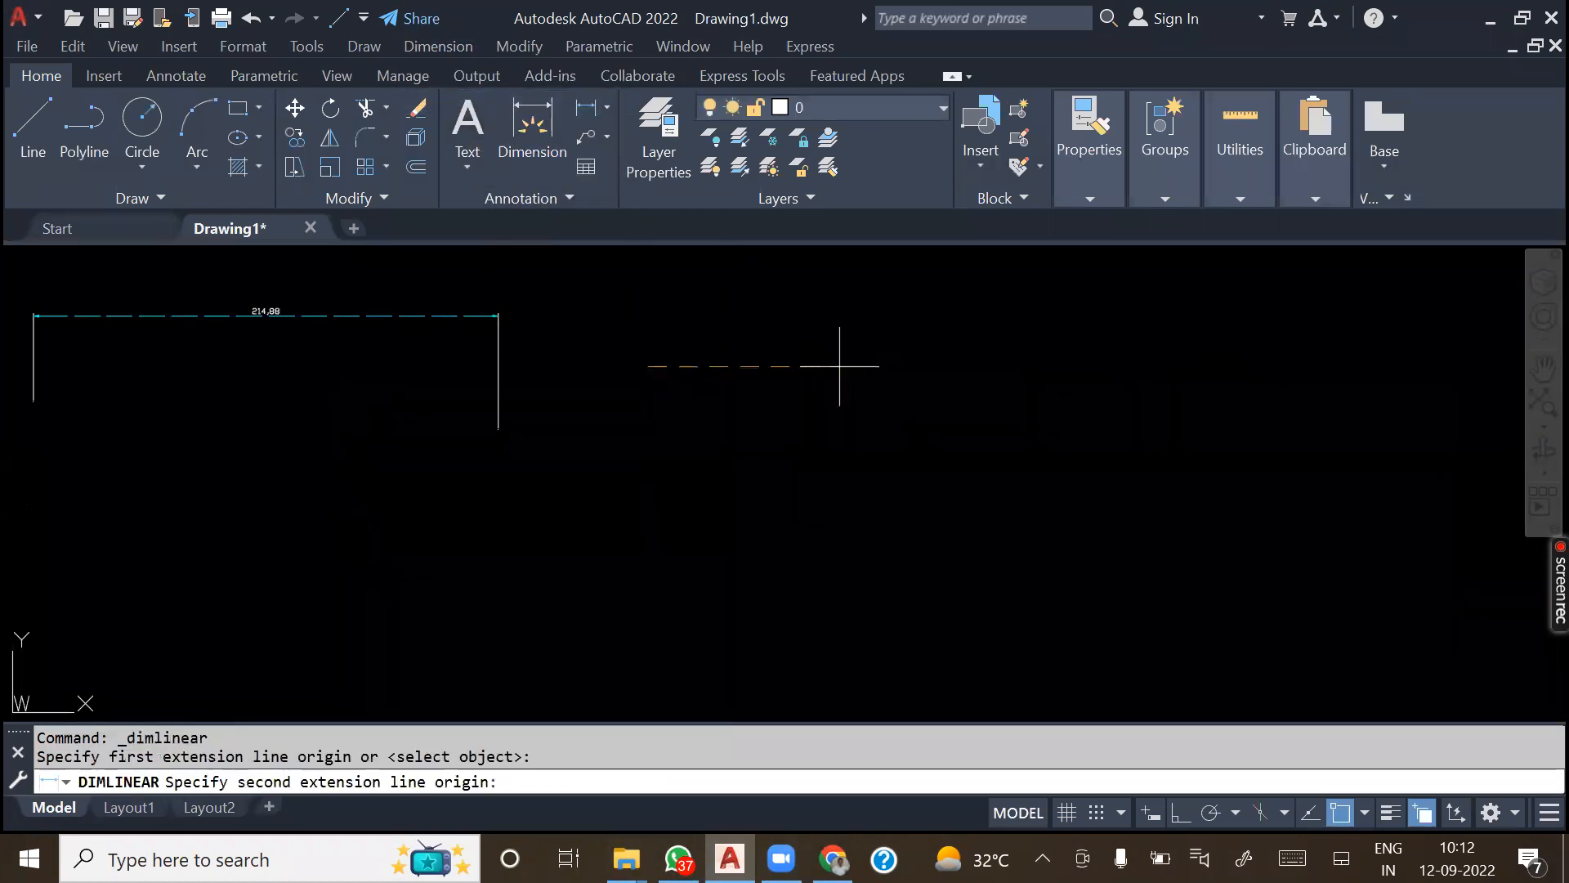
pyautogui.click(842, 367)
pyautogui.click(772, 319)
pyautogui.scroll(3, 752, 323)
pyautogui.moveTo(736, 333); pyautogui.dragTo(886, 526, button='middle')
pyautogui.scroll(-2, 886, 526)
pyautogui.press('Return')
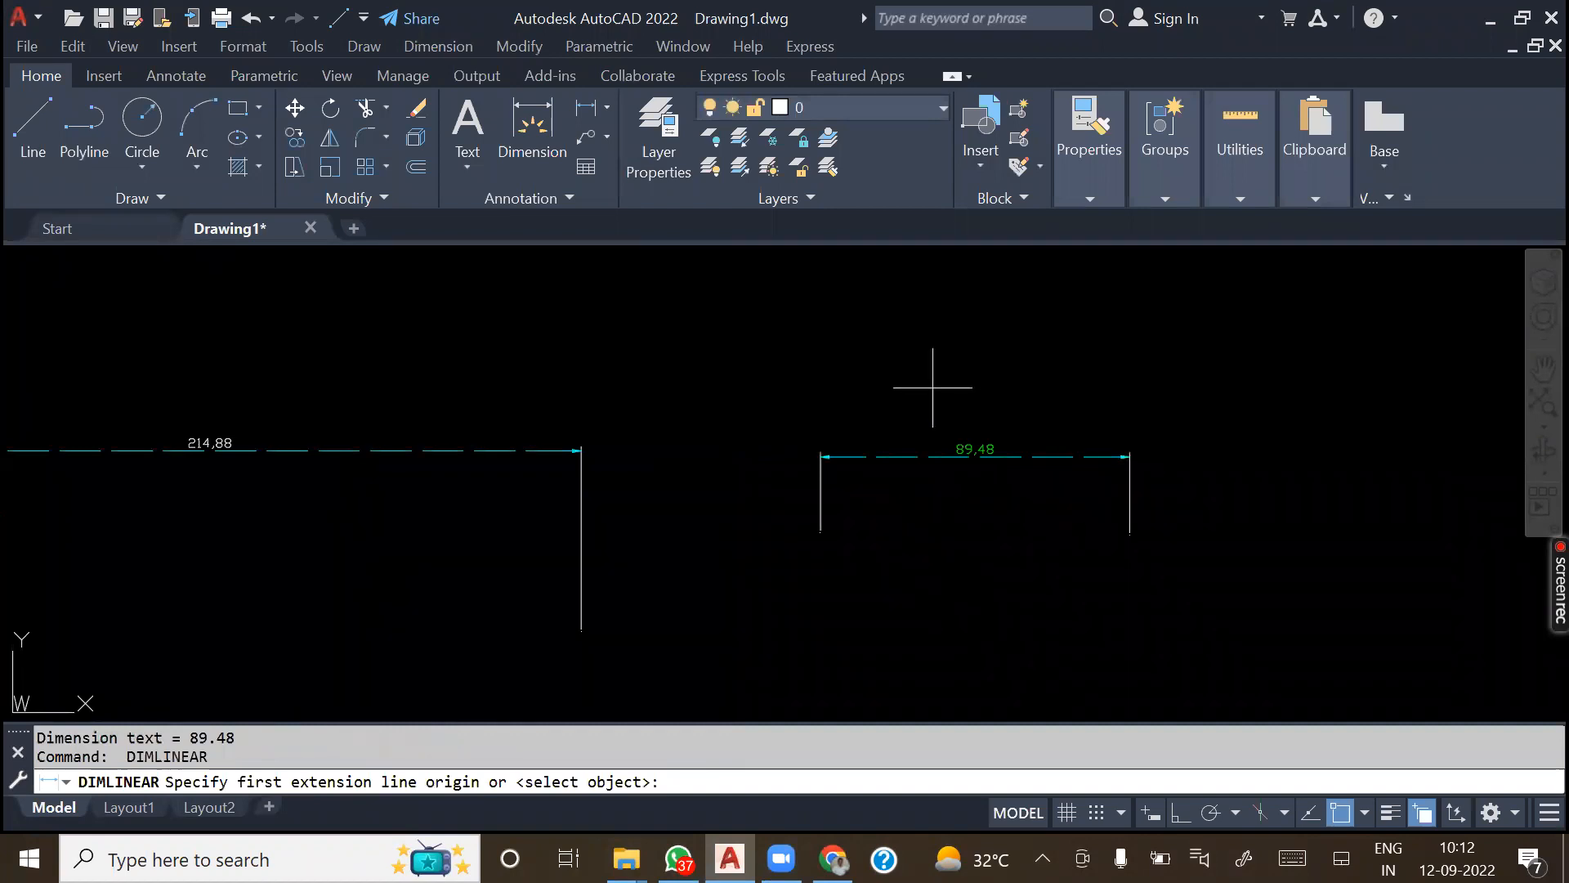
pyautogui.press('Escape')
# - Make the base CAD1 dimension style current in place of its style overrides and close the Dimension Style Manager
pyautogui.write('D')
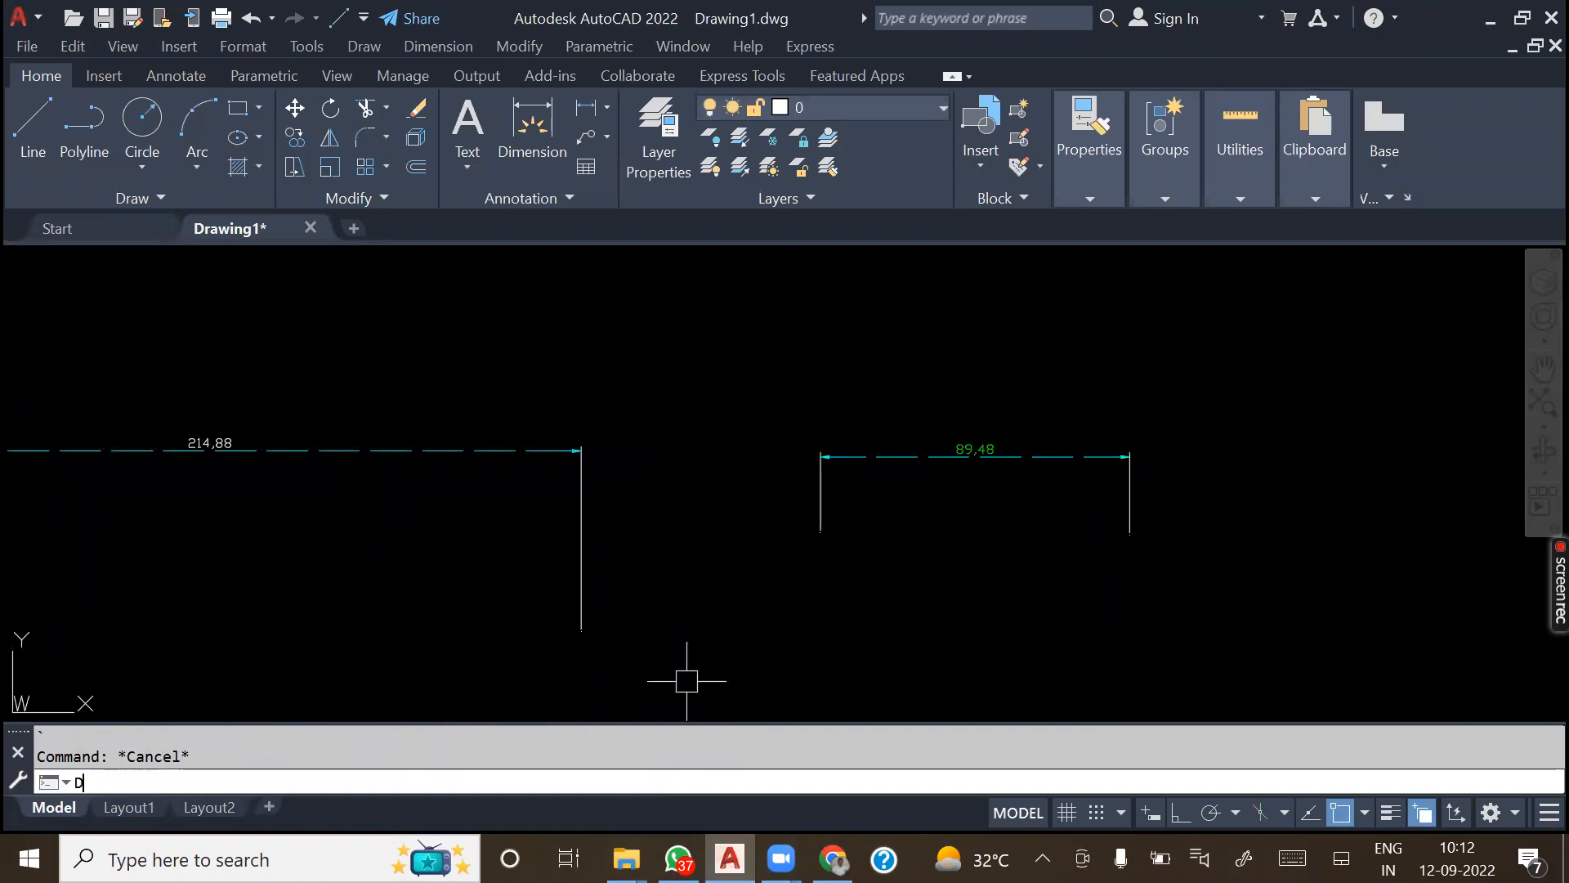
pyautogui.press('Return')
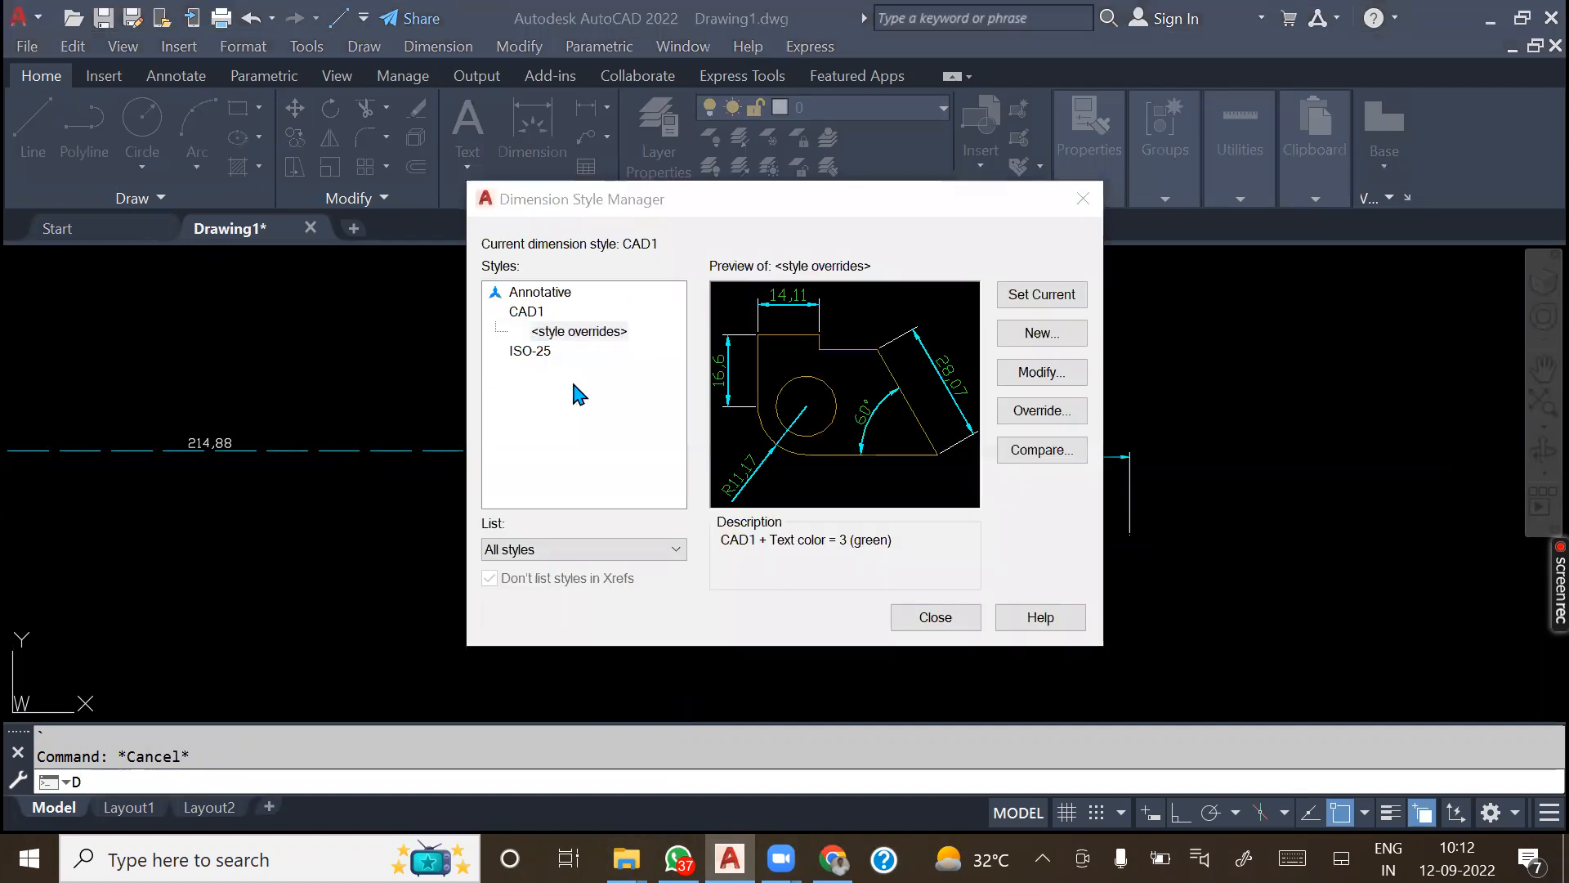
pyautogui.click(536, 316)
pyautogui.click(1038, 296)
pyautogui.click(717, 439)
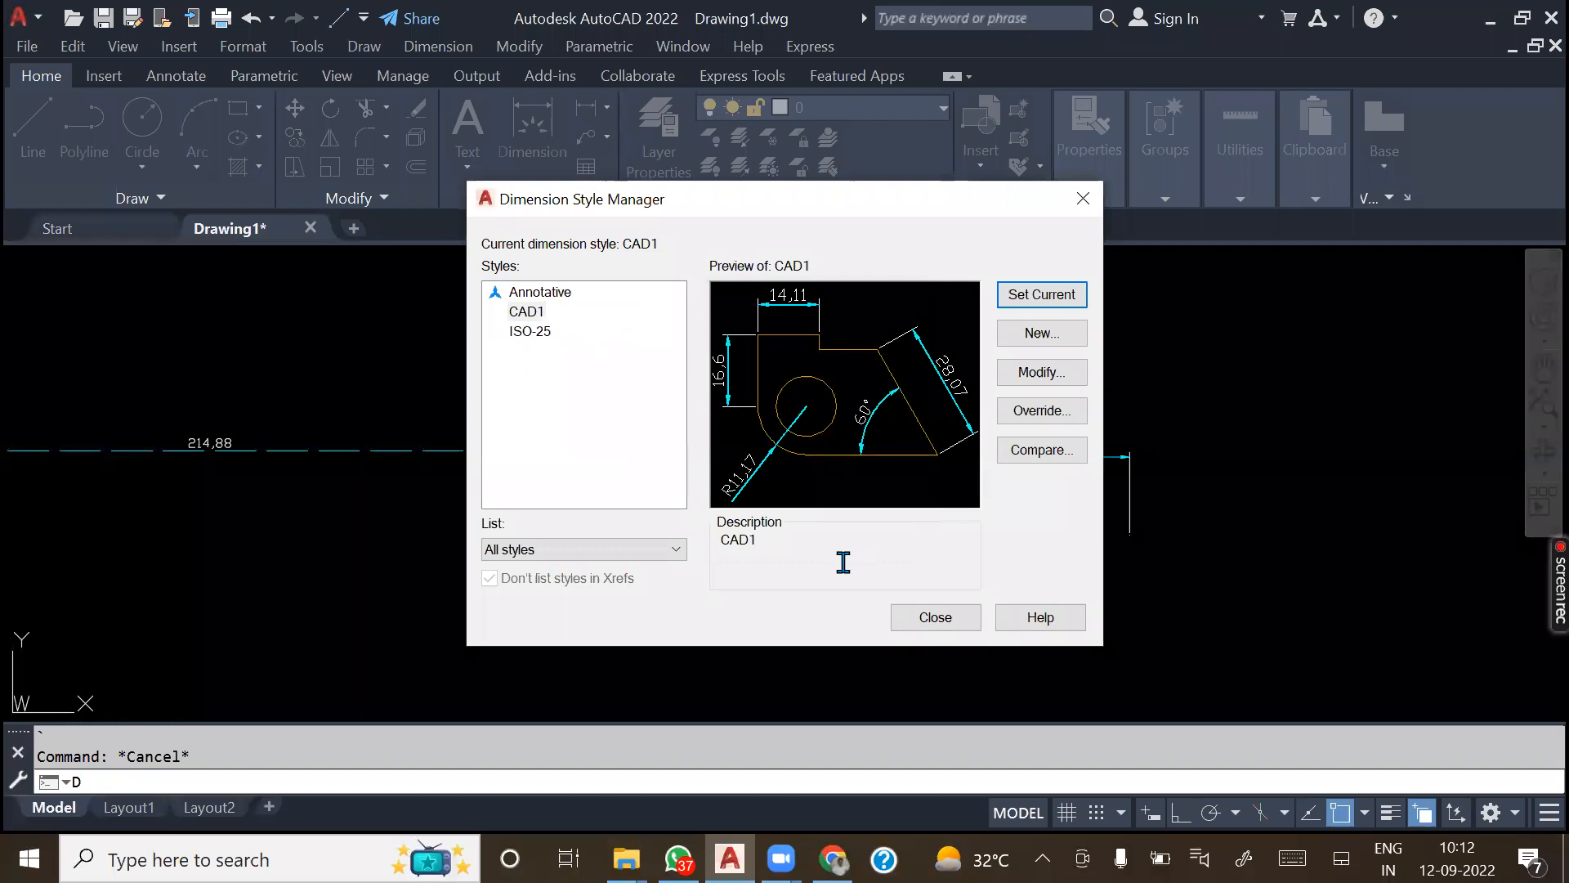
pyautogui.click(936, 619)
# - Place a third horizontal linear dimension about 56 units long beyond the green-text dimension
pyautogui.scroll(-2, 588, 403)
pyautogui.moveTo(952, 435); pyautogui.dragTo(775, 393, button='middle')
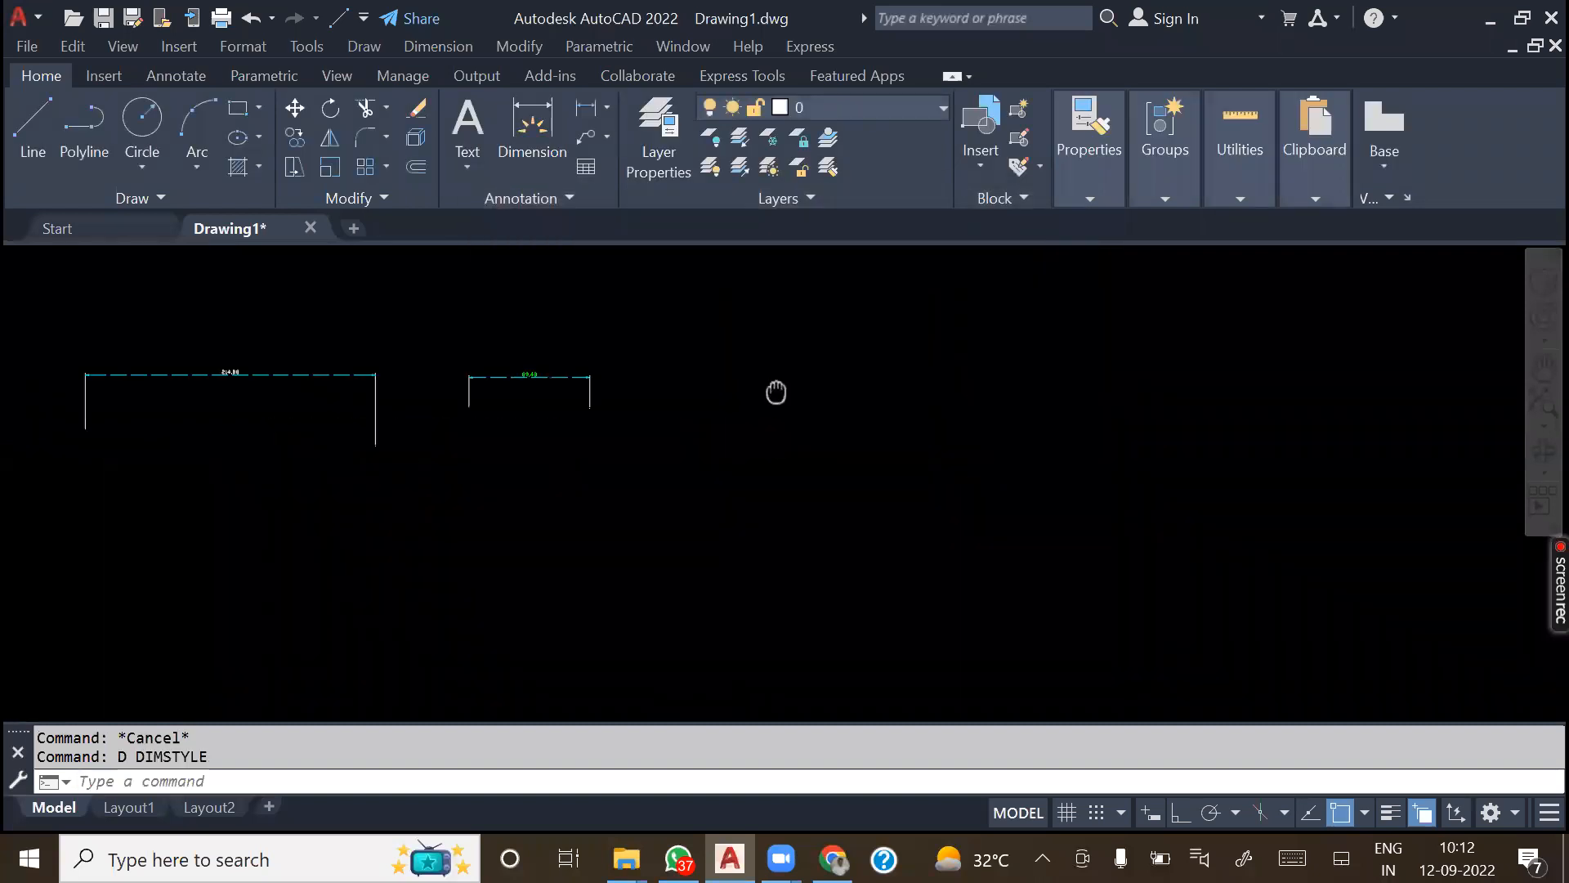
pyautogui.click(439, 46)
pyautogui.click(445, 101)
pyautogui.scroll(4, 563, 317)
pyautogui.press('Return')
pyautogui.press('Return')
pyautogui.press('Return')
pyautogui.click(717, 472)
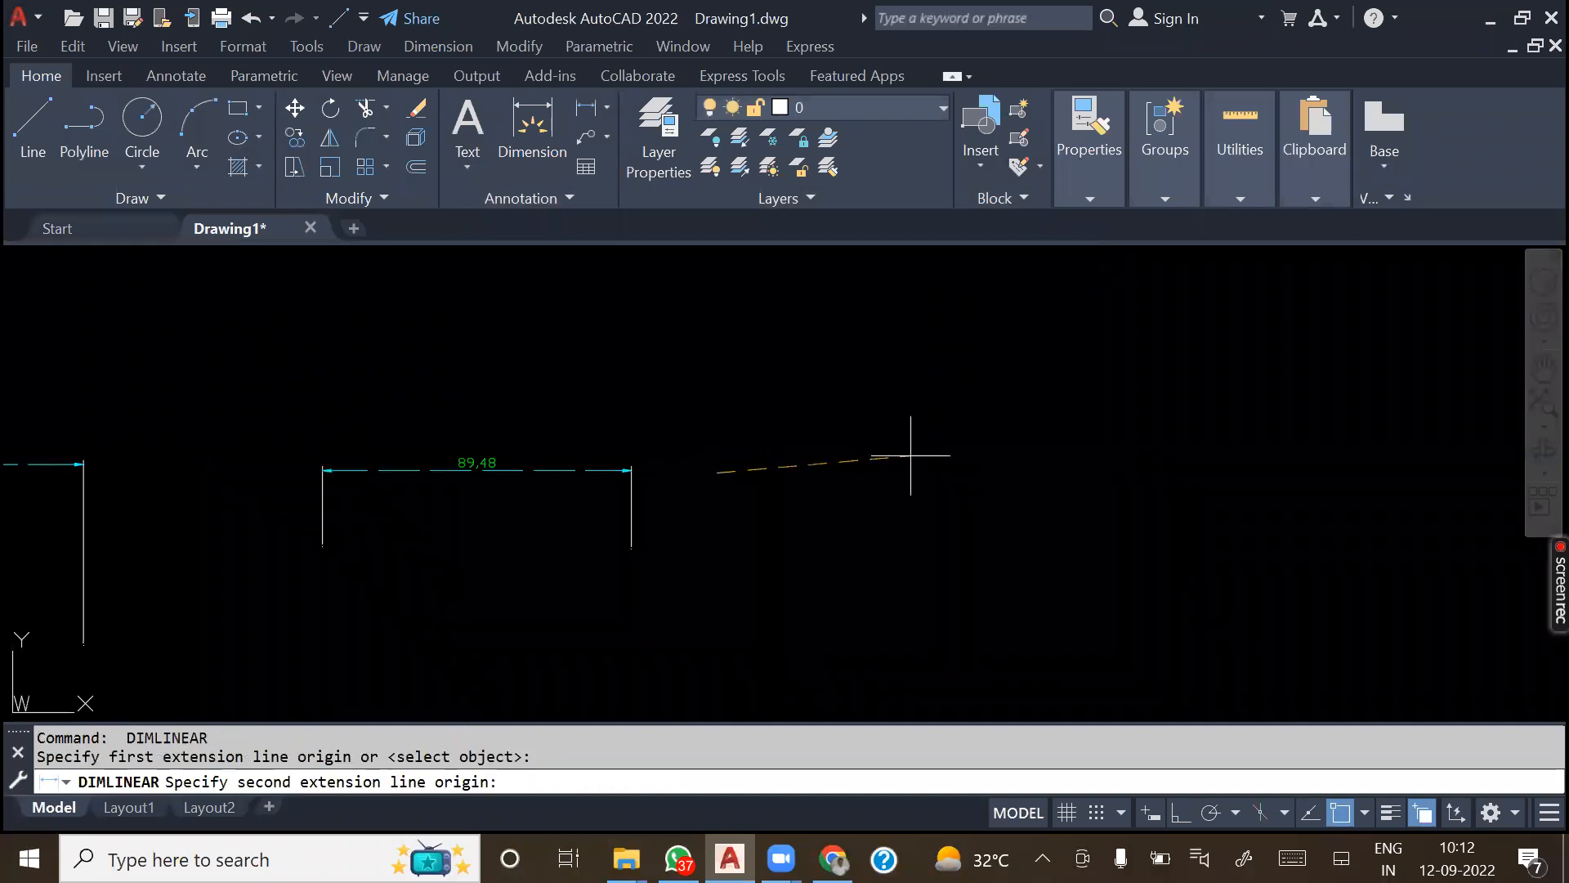
pyautogui.click(910, 455)
pyautogui.click(904, 410)
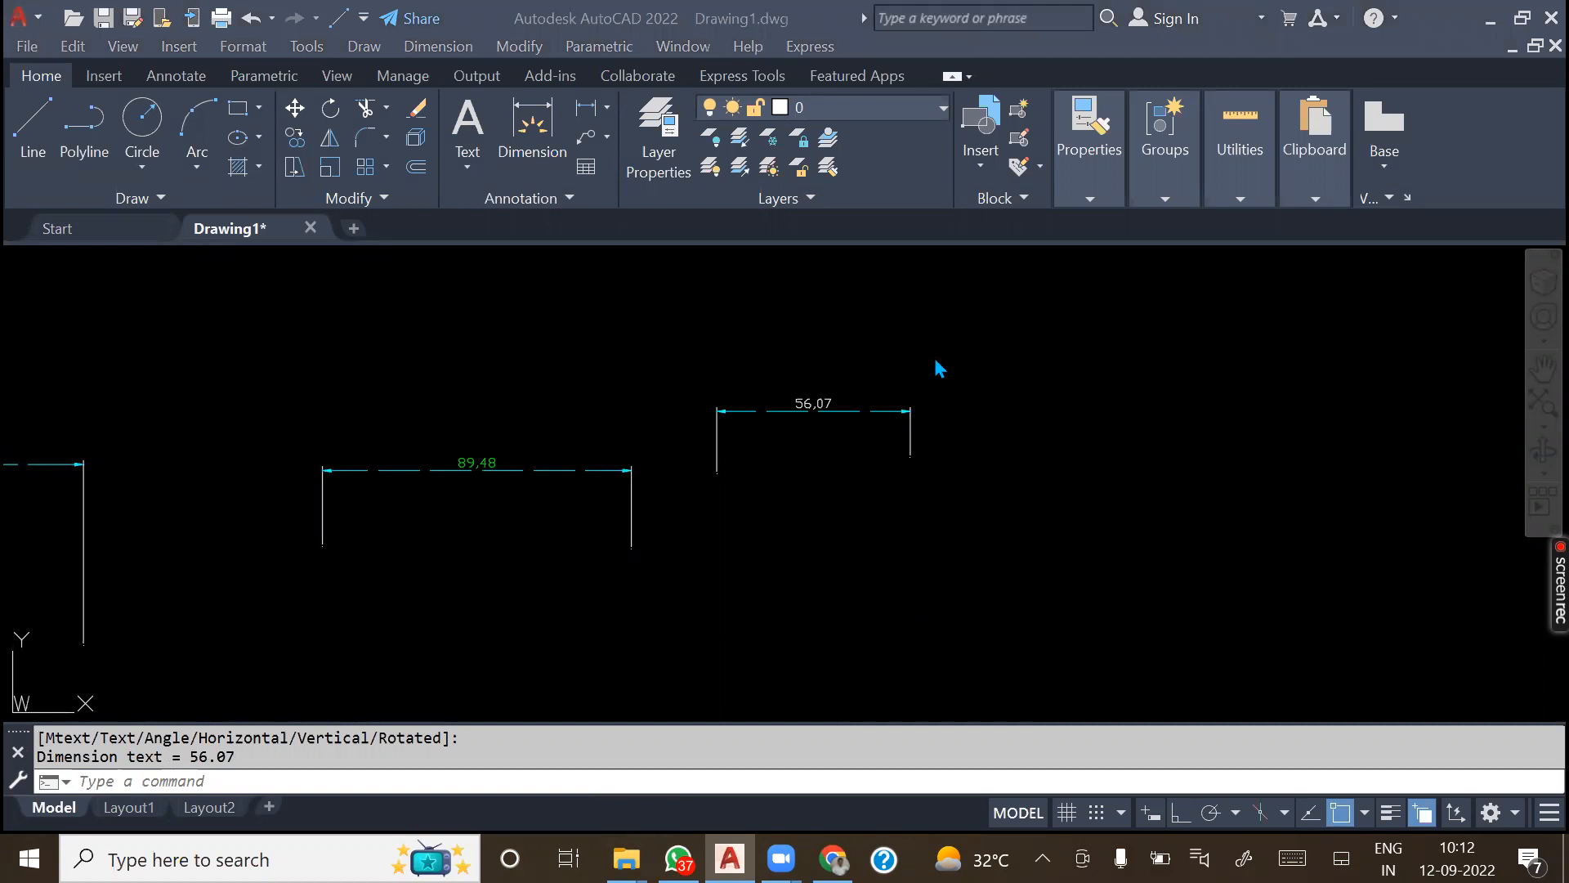
# - Modify the CAD1 dimension style to give its extension lines the color Yellow
pyautogui.click(942, 537)
pyautogui.click(1303, 464)
pyautogui.moveTo(1142, 466); pyautogui.dragTo(1365, 449, button='middle')
pyautogui.scroll(-3, 656, 427)
pyautogui.write('D')
pyautogui.press('Return')
pyautogui.click(1054, 377)
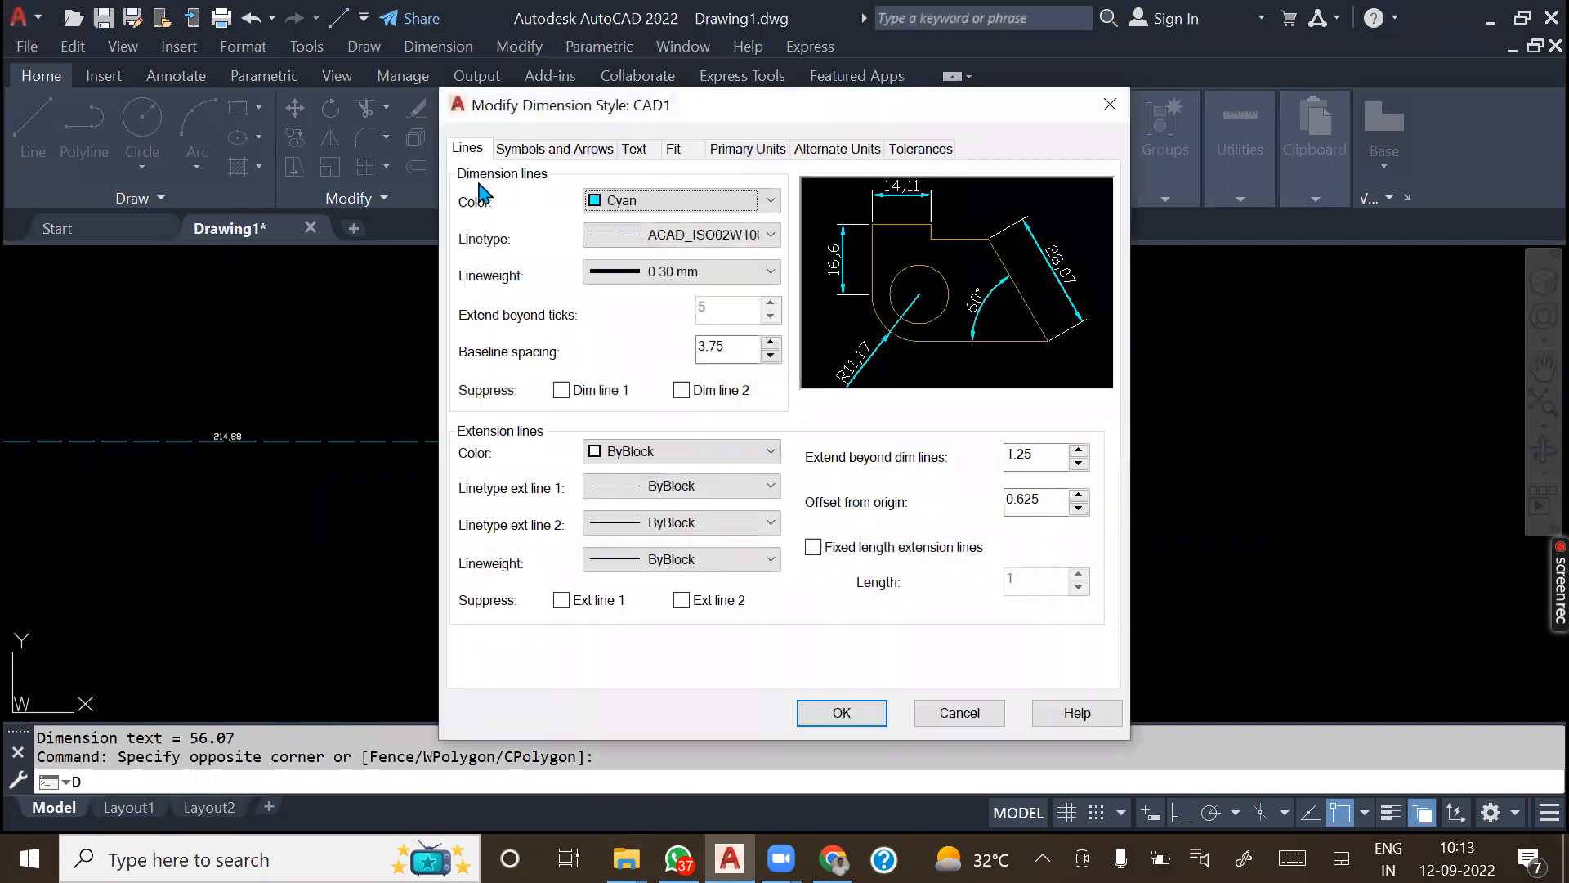
pyautogui.click(638, 454)
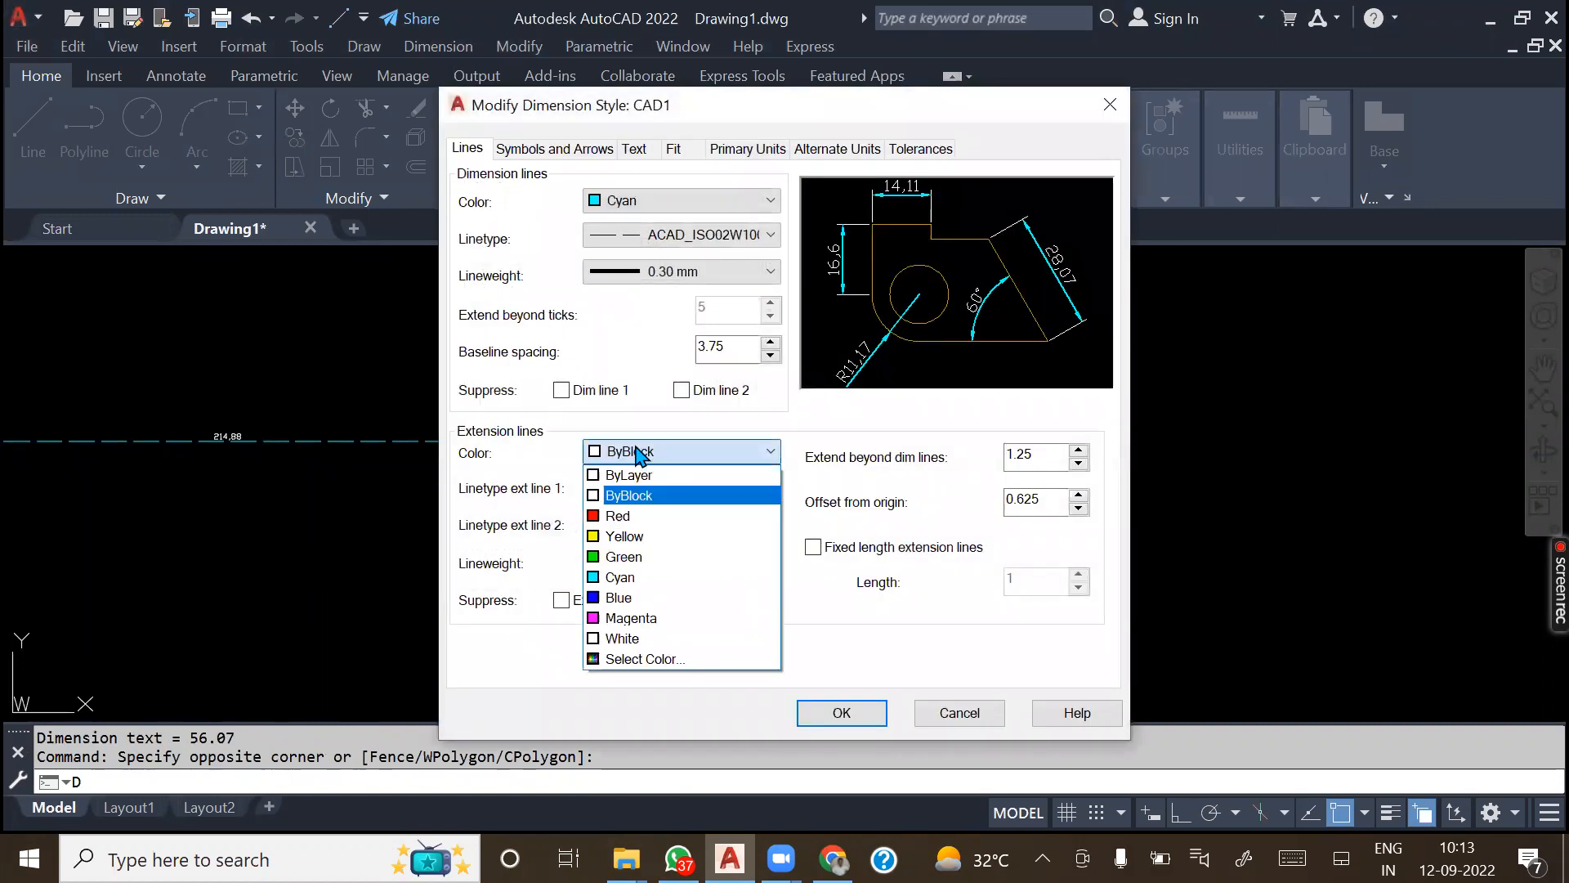
pyautogui.click(630, 536)
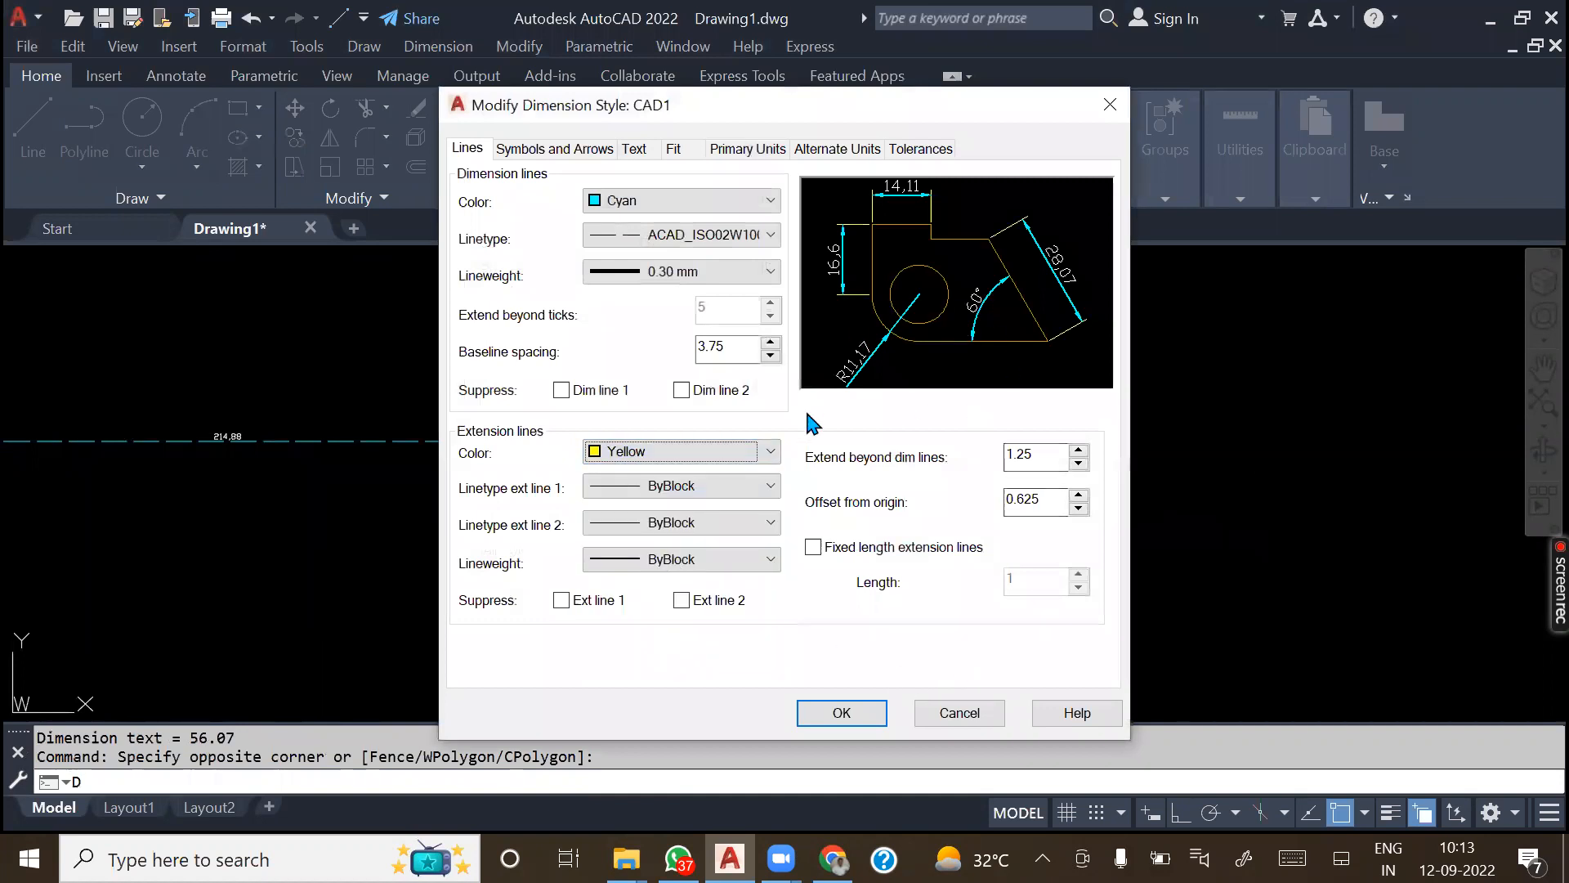
# - View the linetypes available to load for extension line 1 without loading or choosing any
pyautogui.click(682, 500)
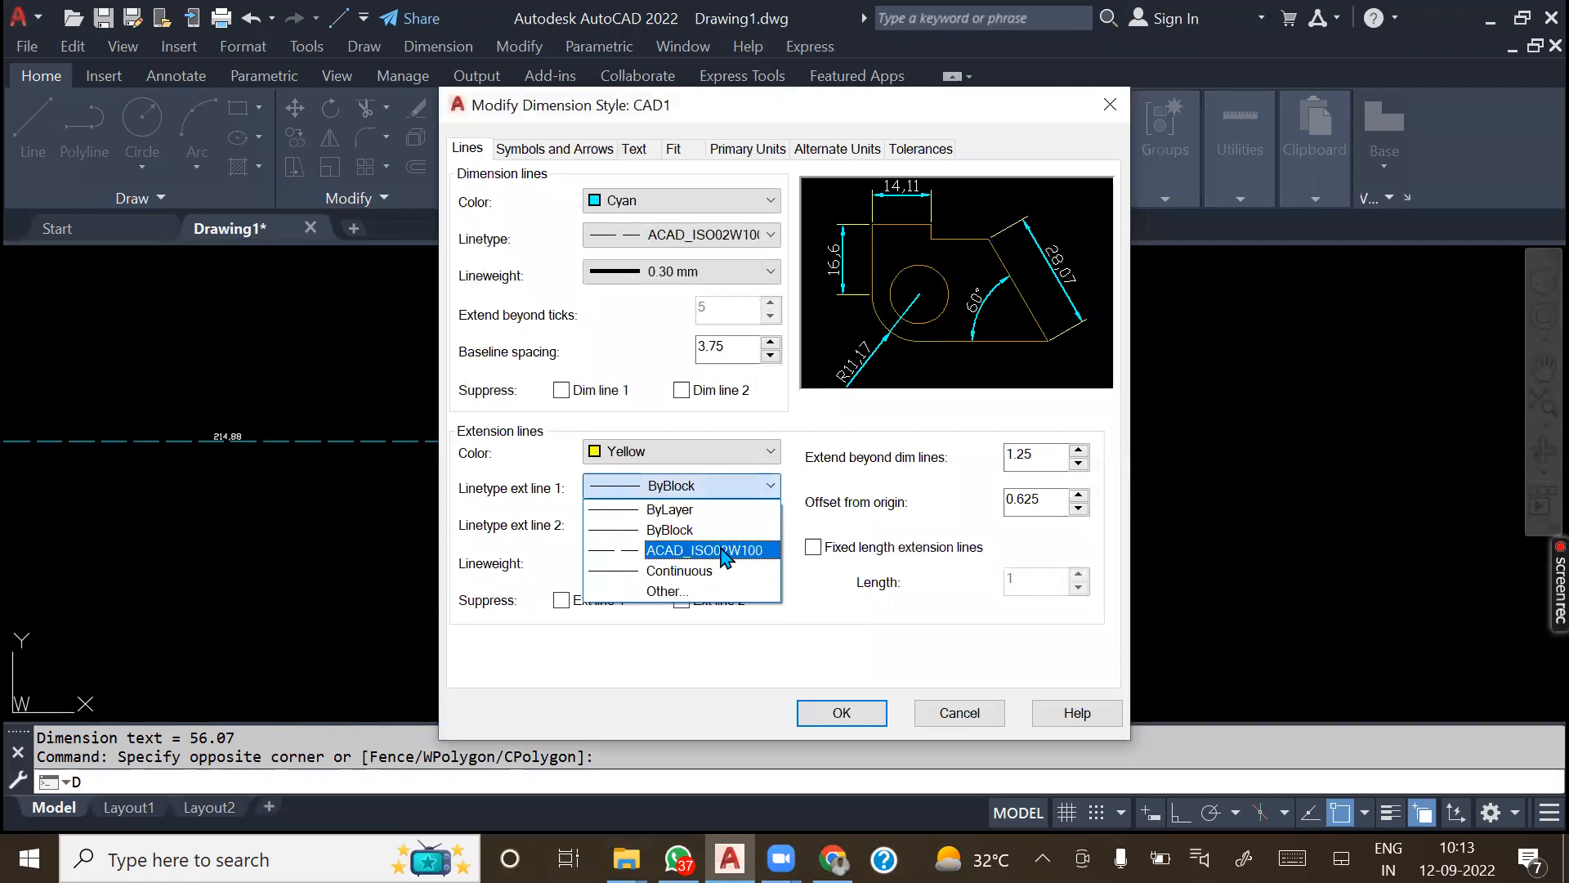
pyautogui.click(710, 590)
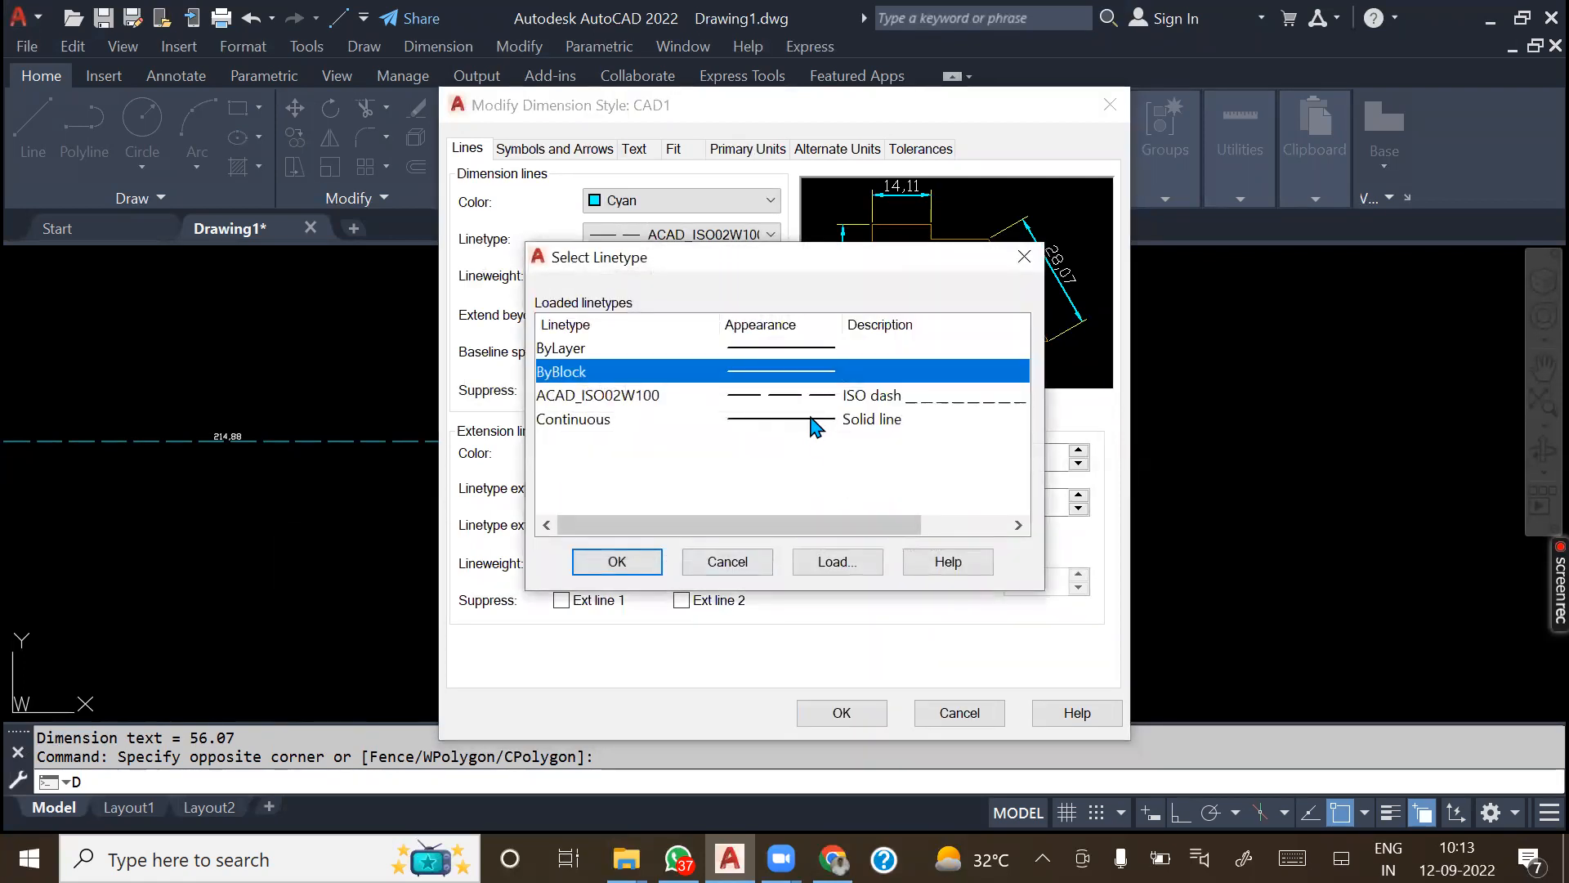
pyautogui.click(818, 564)
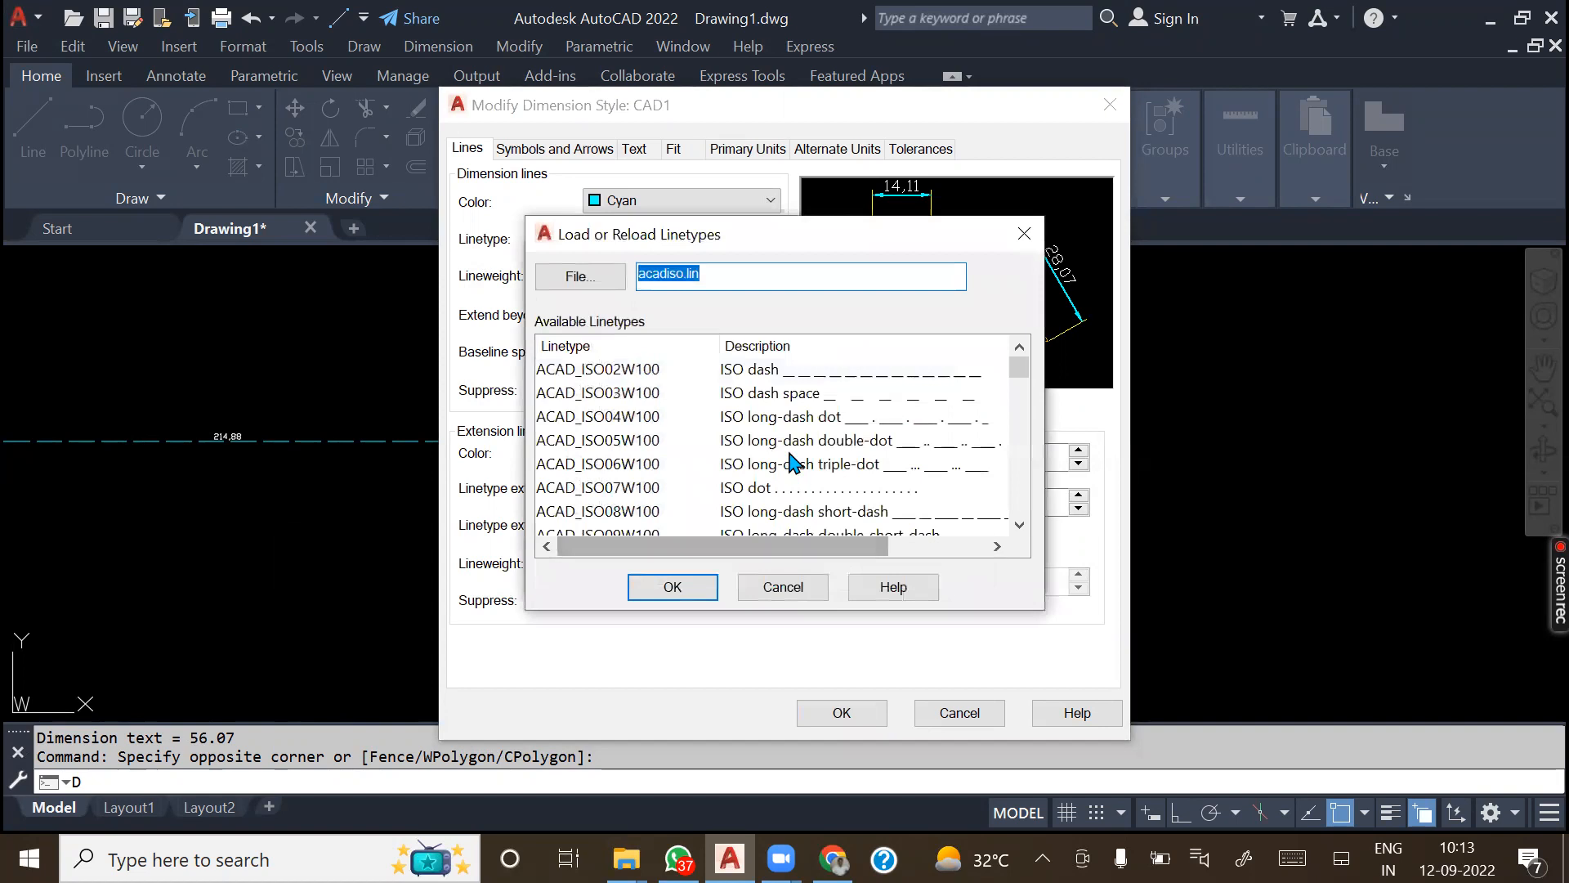
pyautogui.scroll(3, 734, 452)
pyautogui.scroll(-3, 891, 458)
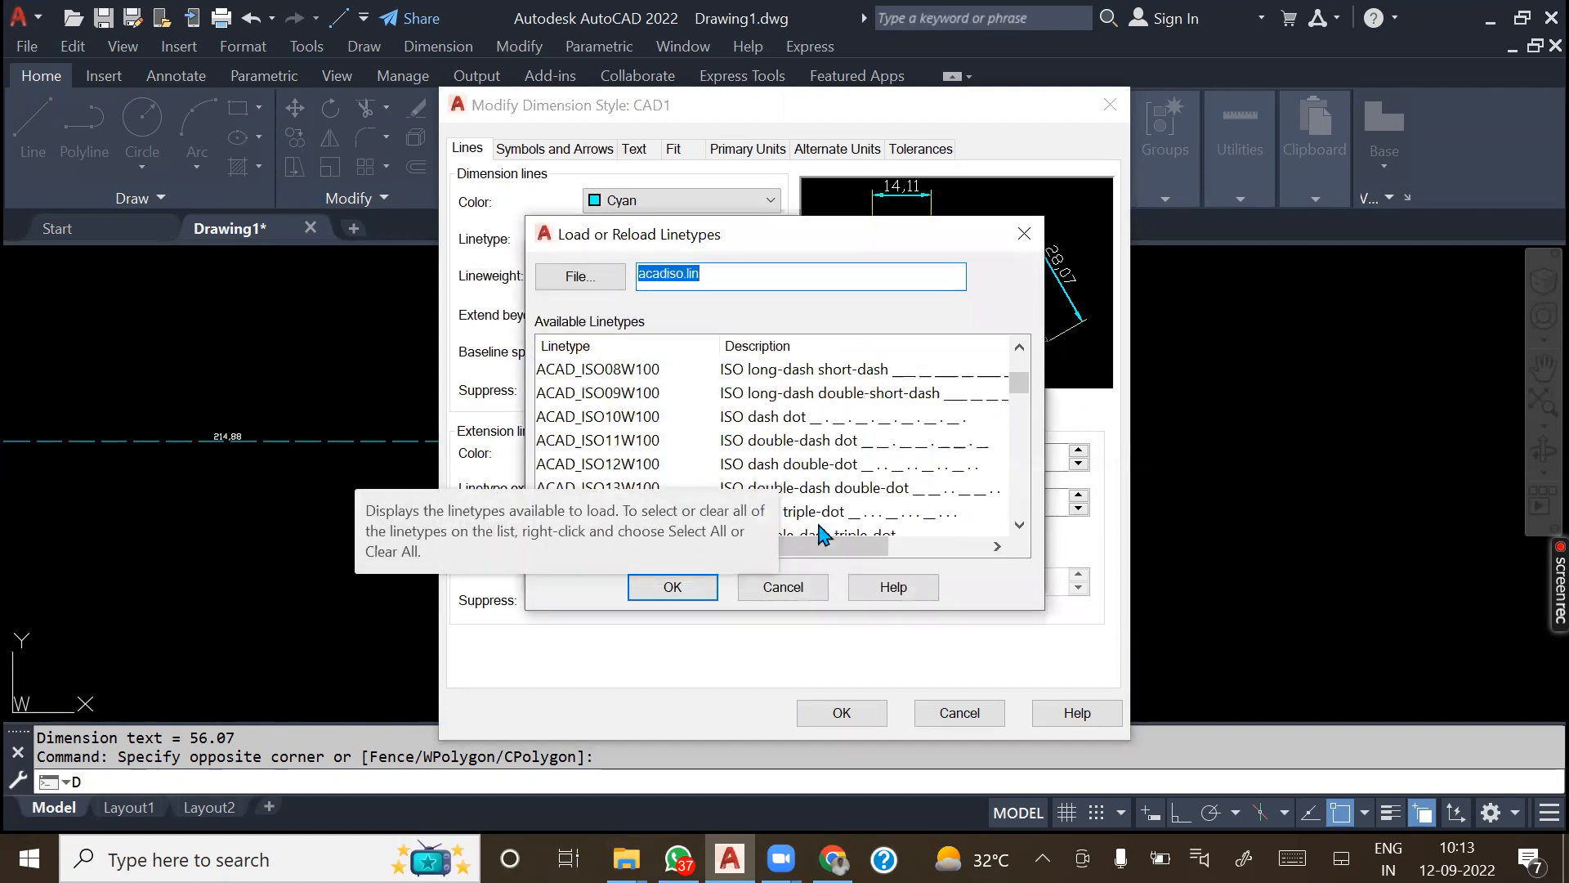
pyautogui.click(776, 587)
pyautogui.click(726, 562)
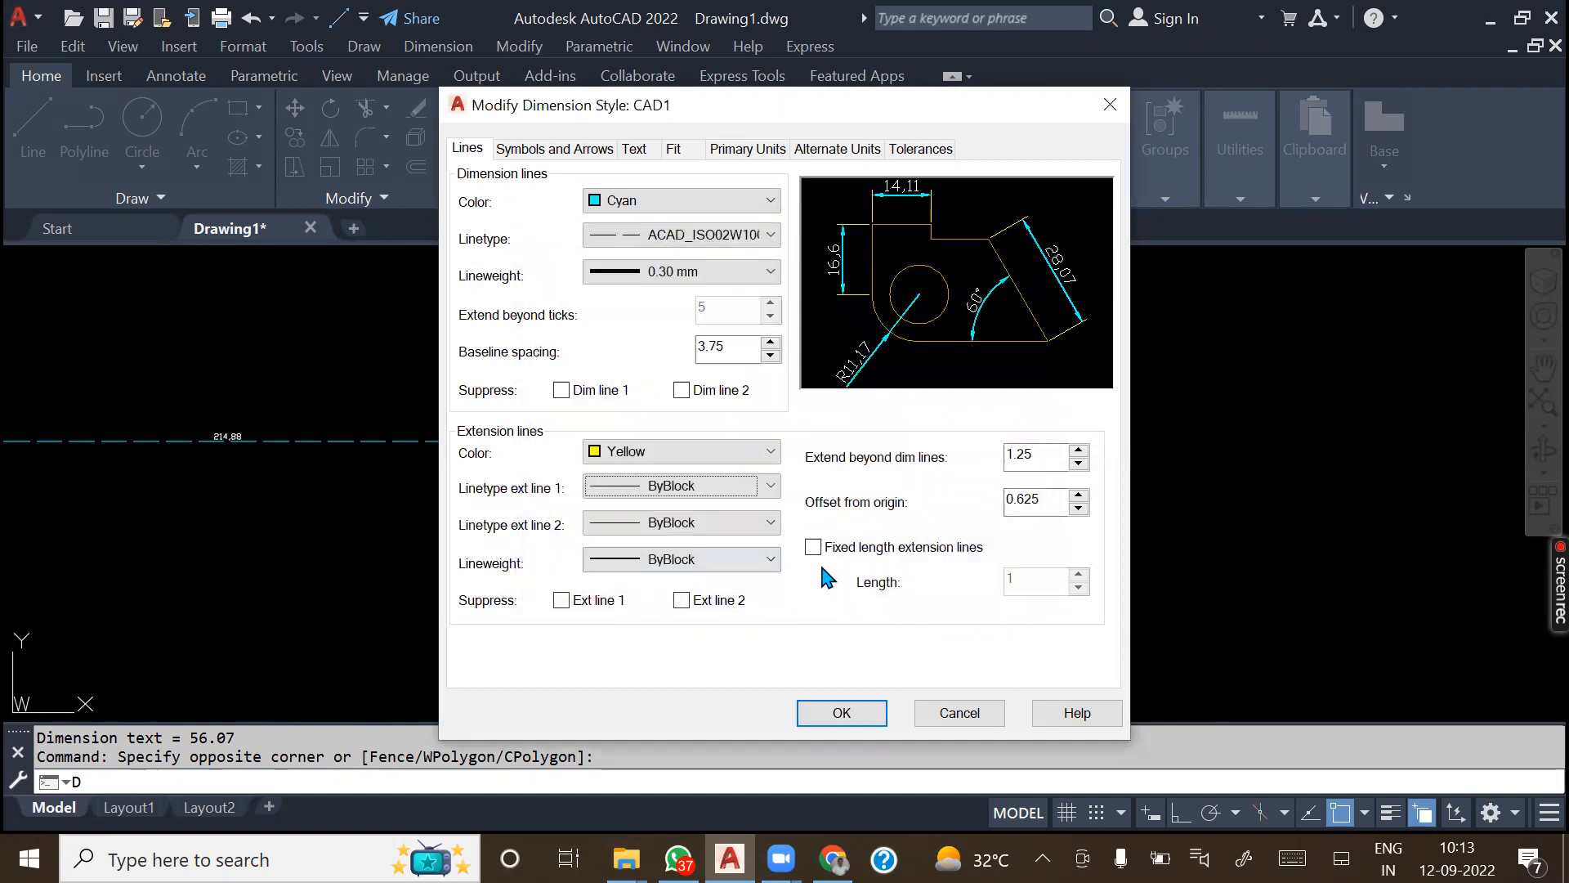
# - Look at the extension line lineweight choices and try out the suppression of the extension lines
pyautogui.click(656, 561)
pyautogui.click(652, 564)
pyautogui.click(558, 601)
pyautogui.click(559, 601)
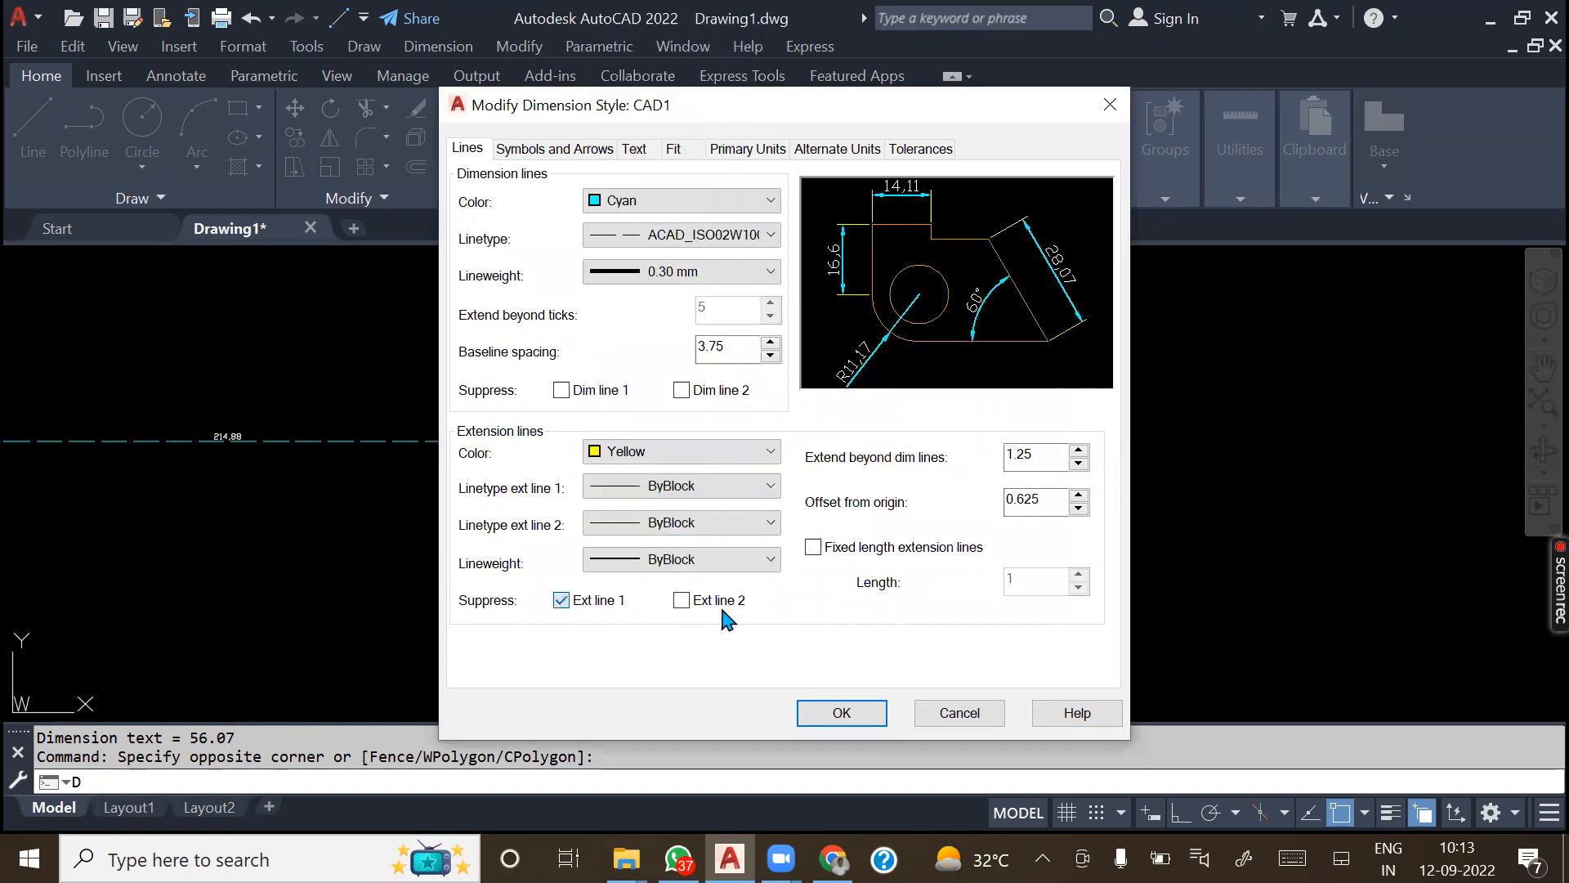
pyautogui.click(682, 601)
# - Set the extension lines of CAD1 to extend 5 beyond the dimension lines
pyautogui.moveTo(1064, 464); pyautogui.dragTo(722, 419)
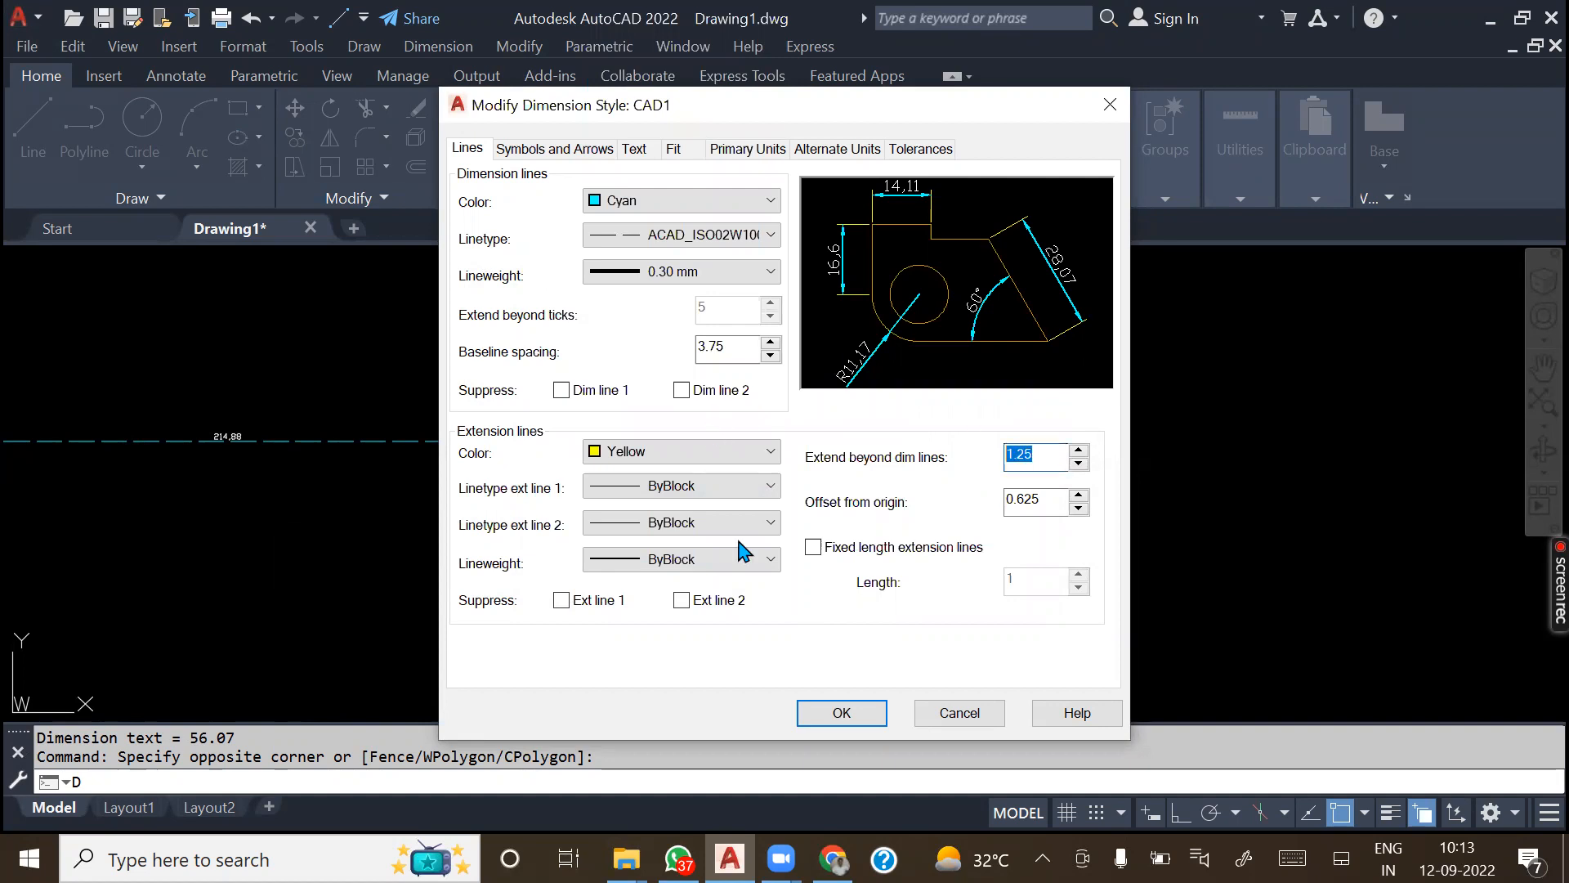
pyautogui.write('5')
pyautogui.click(1014, 502)
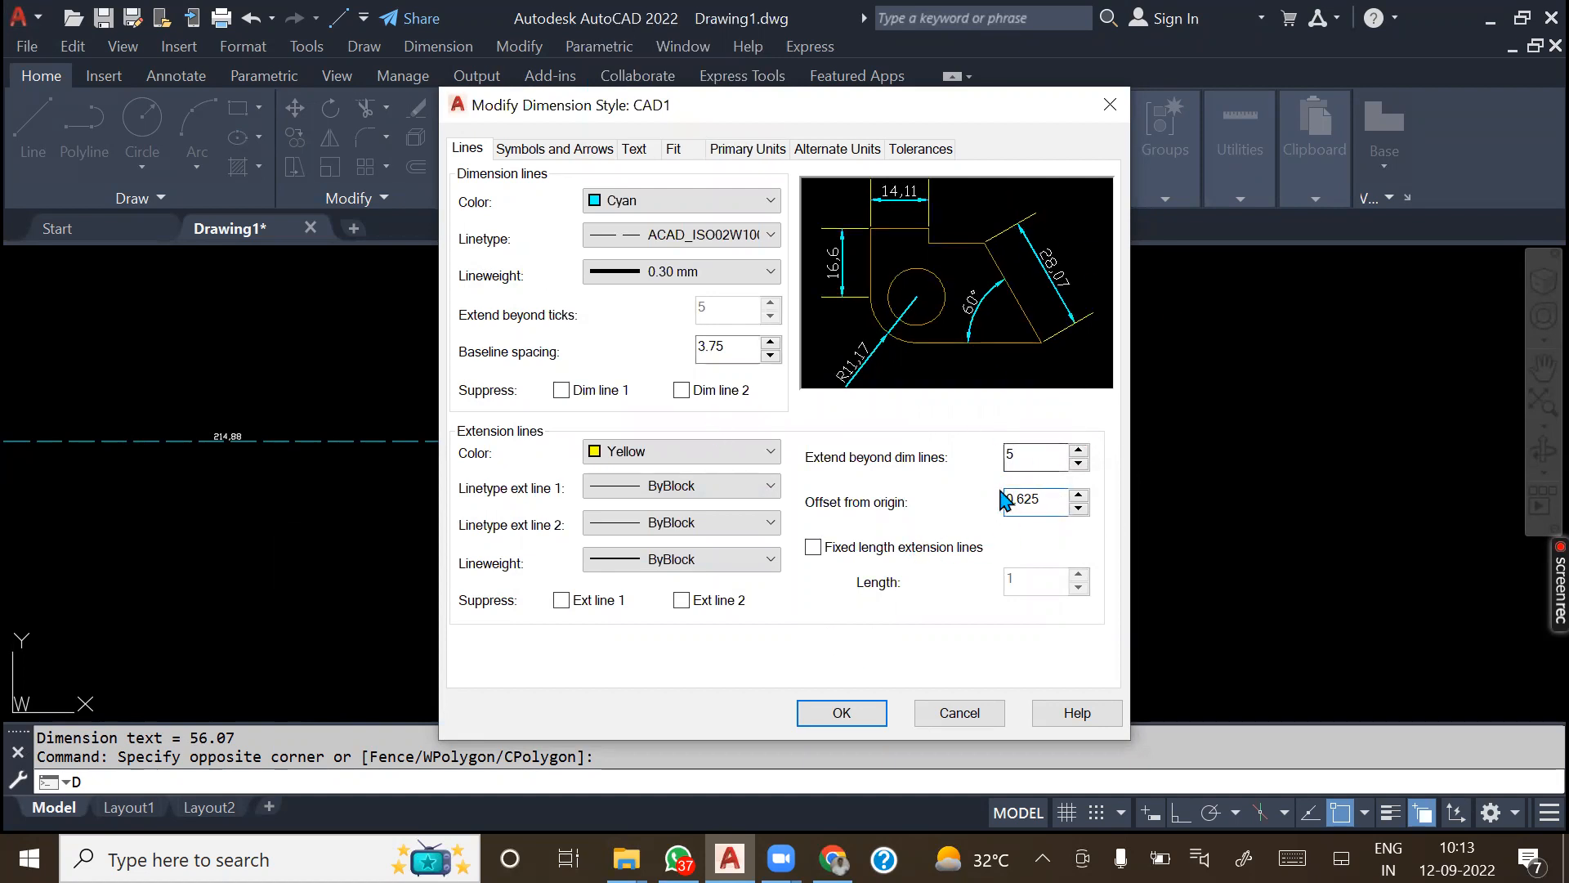
pyautogui.moveTo(1016, 447); pyautogui.dragTo(1003, 435)
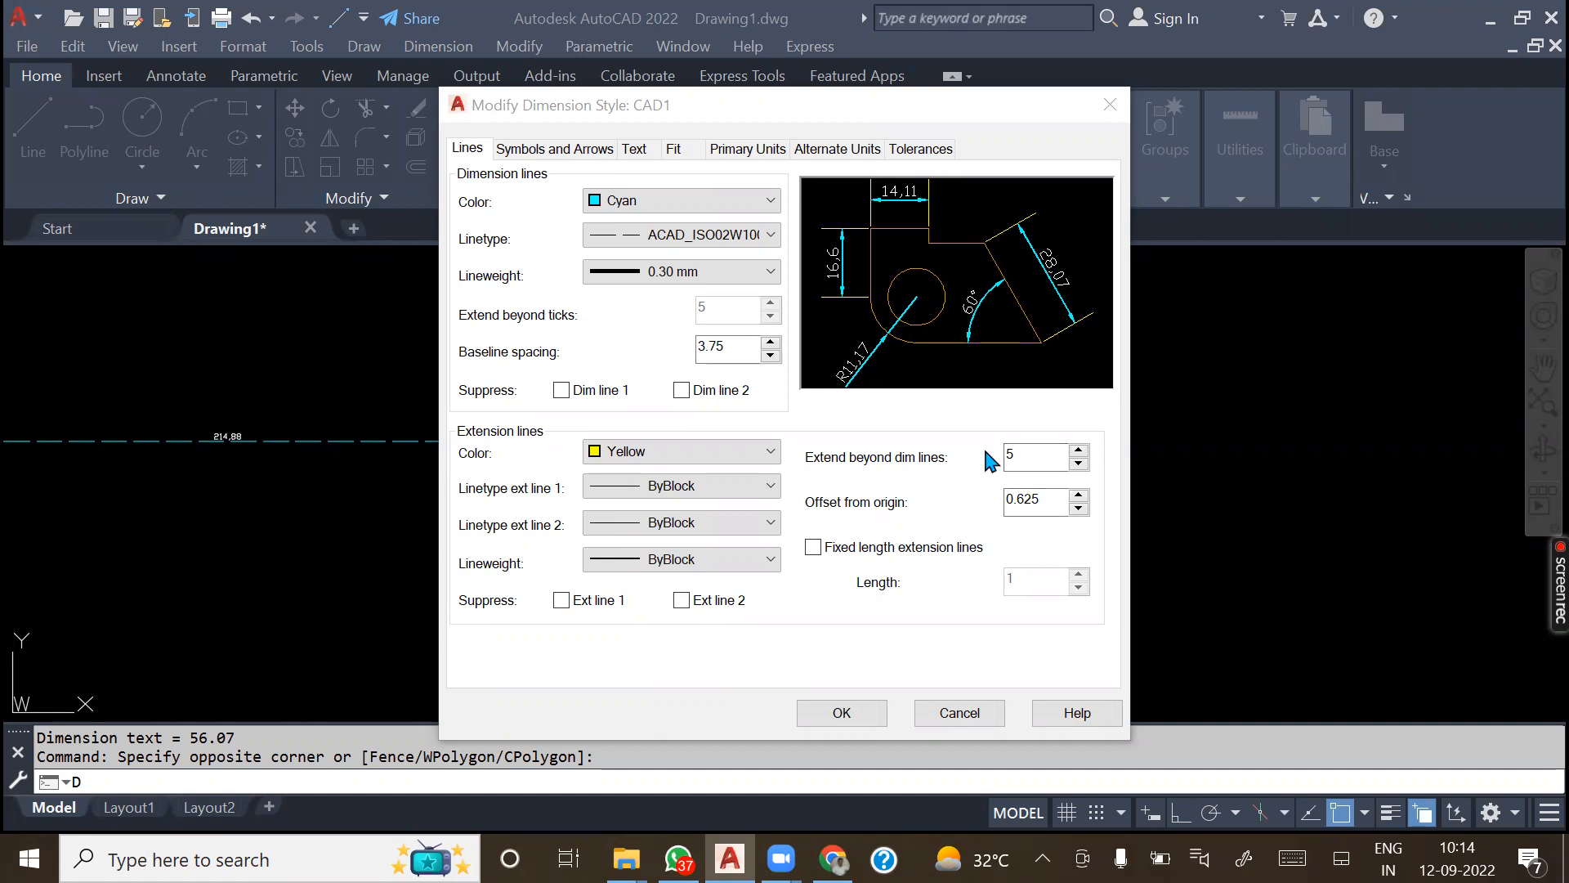
# - Set the extension lines' offset from origin to 3, after trying a value of 2
pyautogui.moveTo(1043, 503); pyautogui.dragTo(986, 503)
pyautogui.write('2')
pyautogui.click(1012, 455)
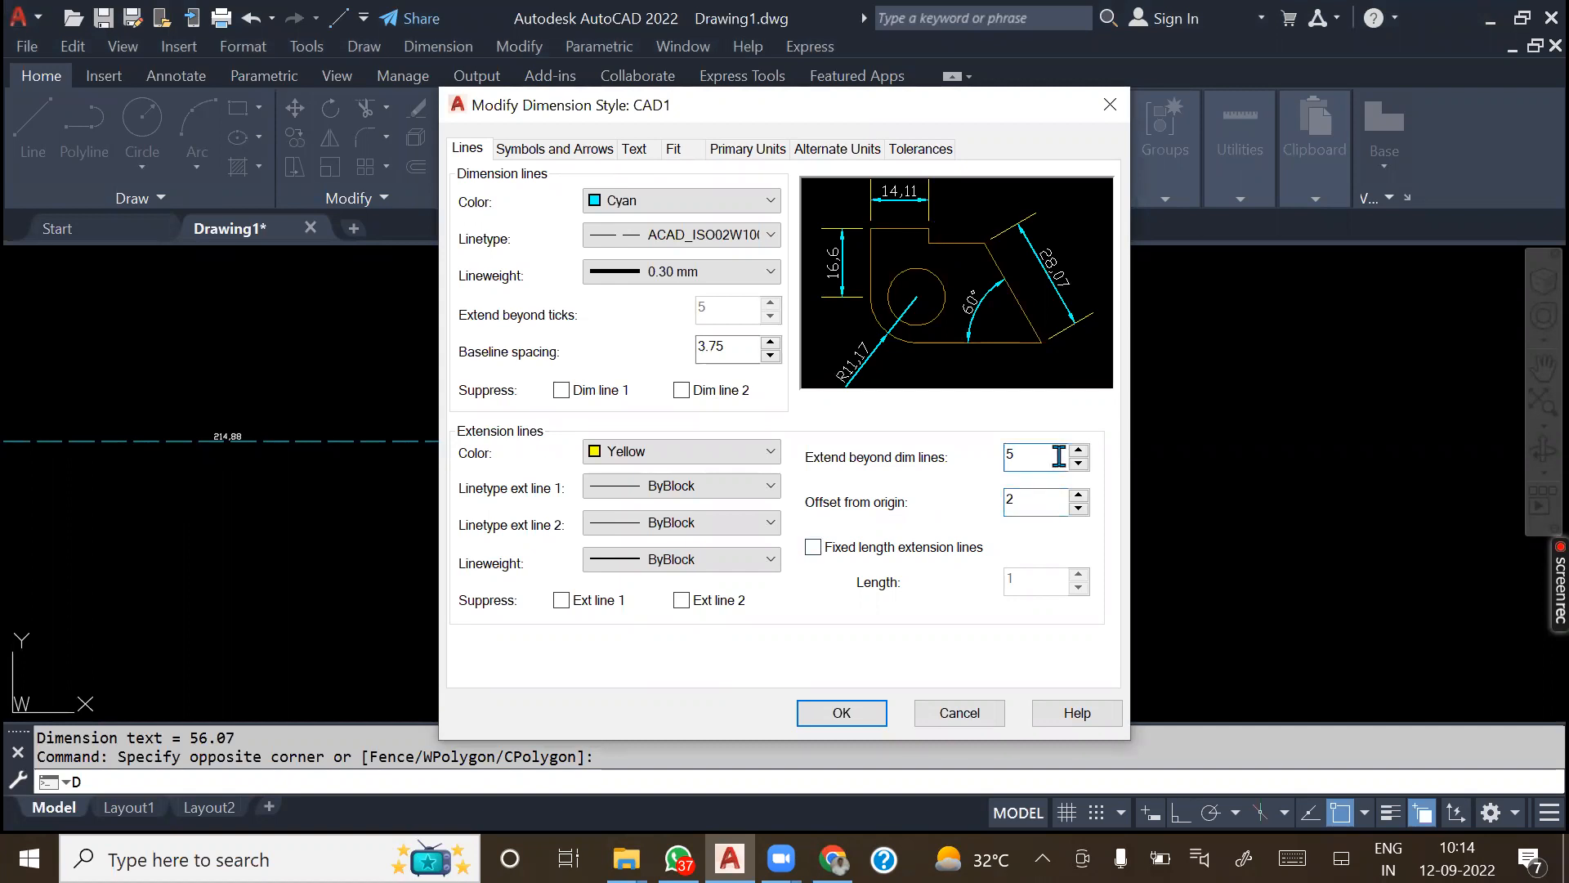
pyautogui.moveTo(1016, 501); pyautogui.dragTo(904, 483)
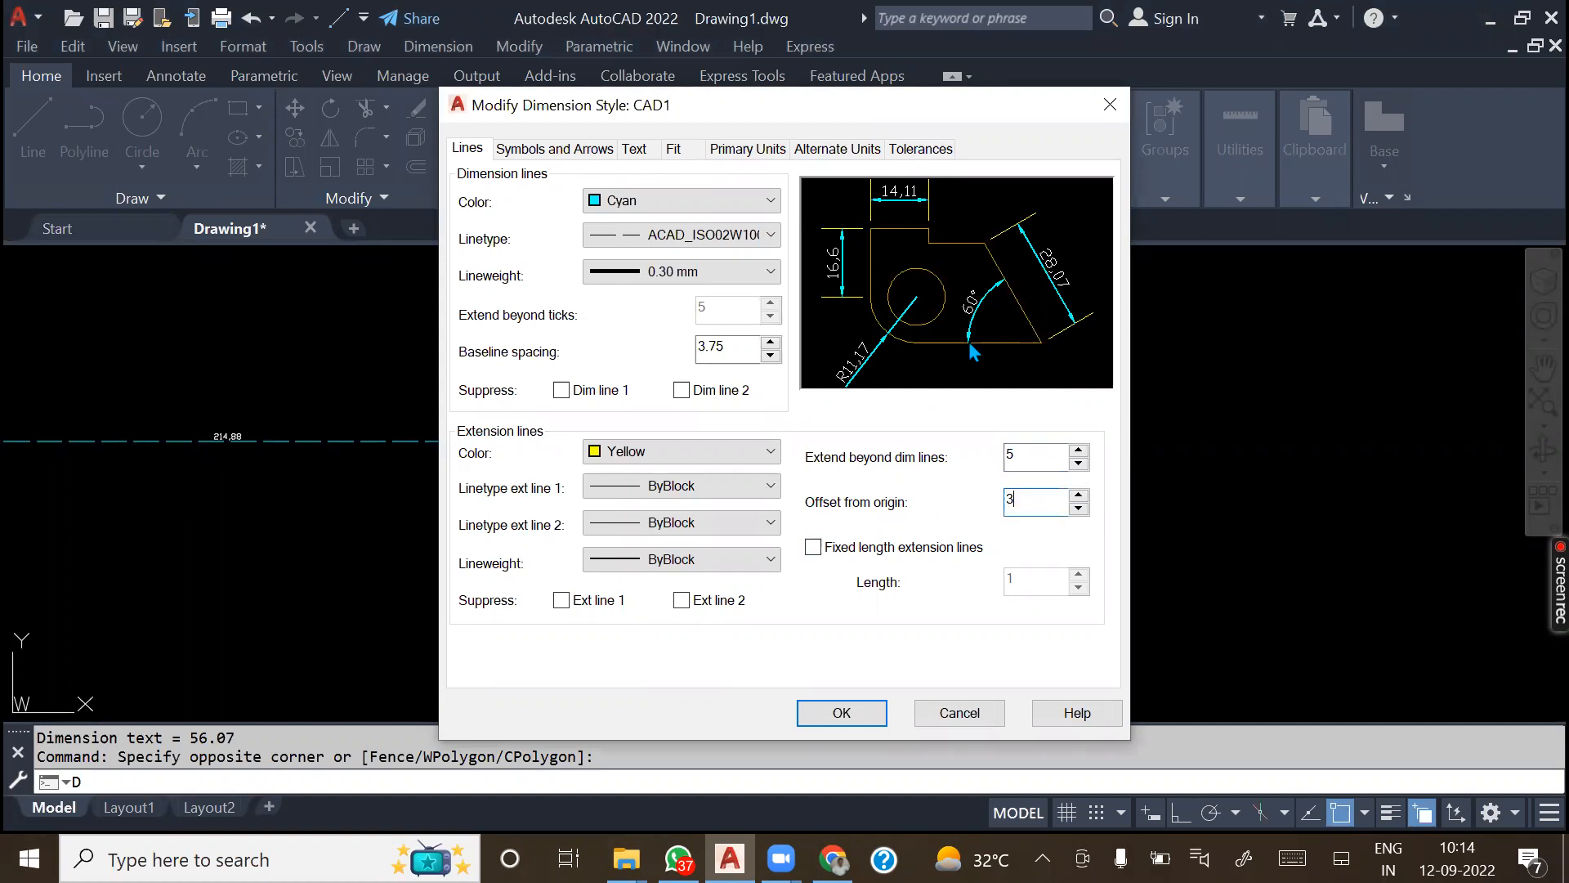
pyautogui.click(1017, 460)
pyautogui.click(1244, 391)
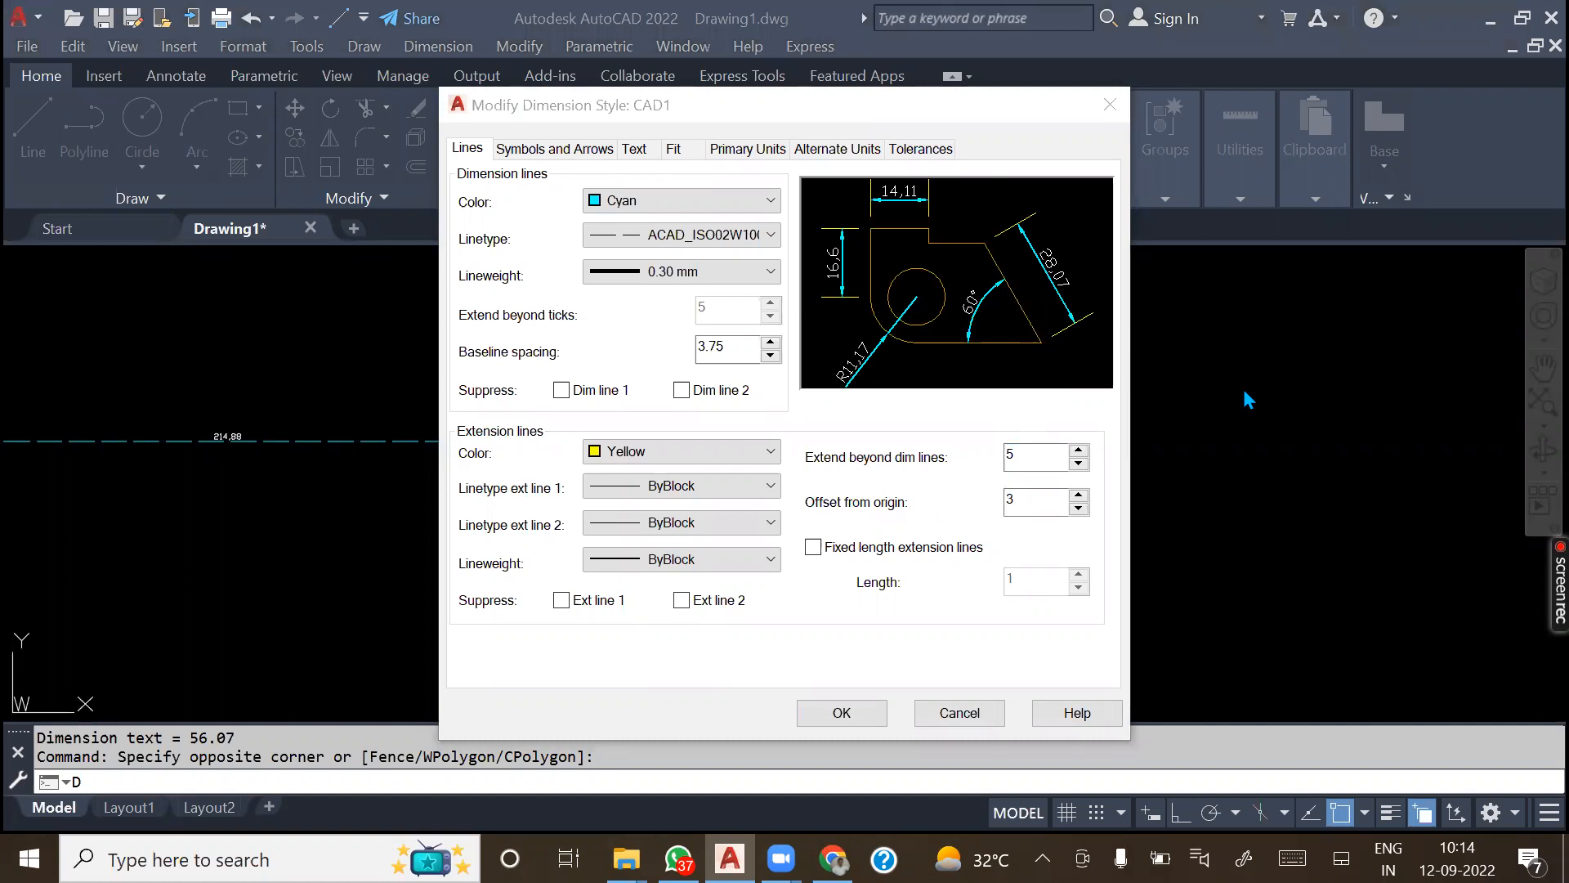
# - Apply the CAD1 modifications, set CAD1 as the current style and close the Dimension Style Manager
pyautogui.click(862, 712)
pyautogui.click(542, 309)
pyautogui.click(1019, 302)
pyautogui.click(963, 609)
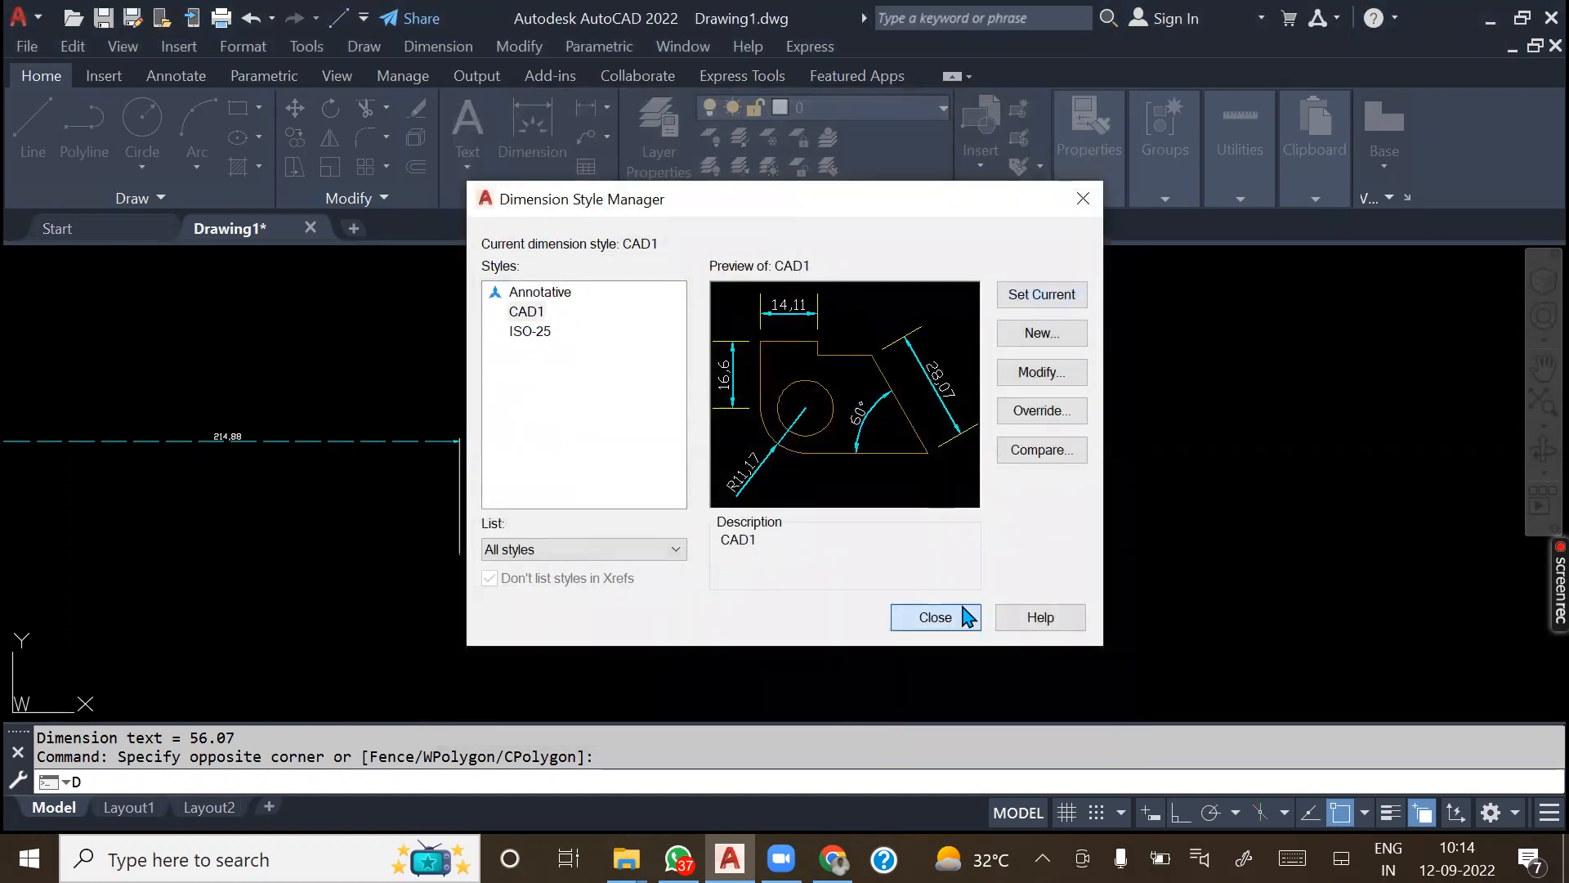
# - Draw a rectangle about 85 units wide in the empty space to the right of the existing dimensions
pyautogui.moveTo(1034, 494); pyautogui.dragTo(609, 536, button='middle')
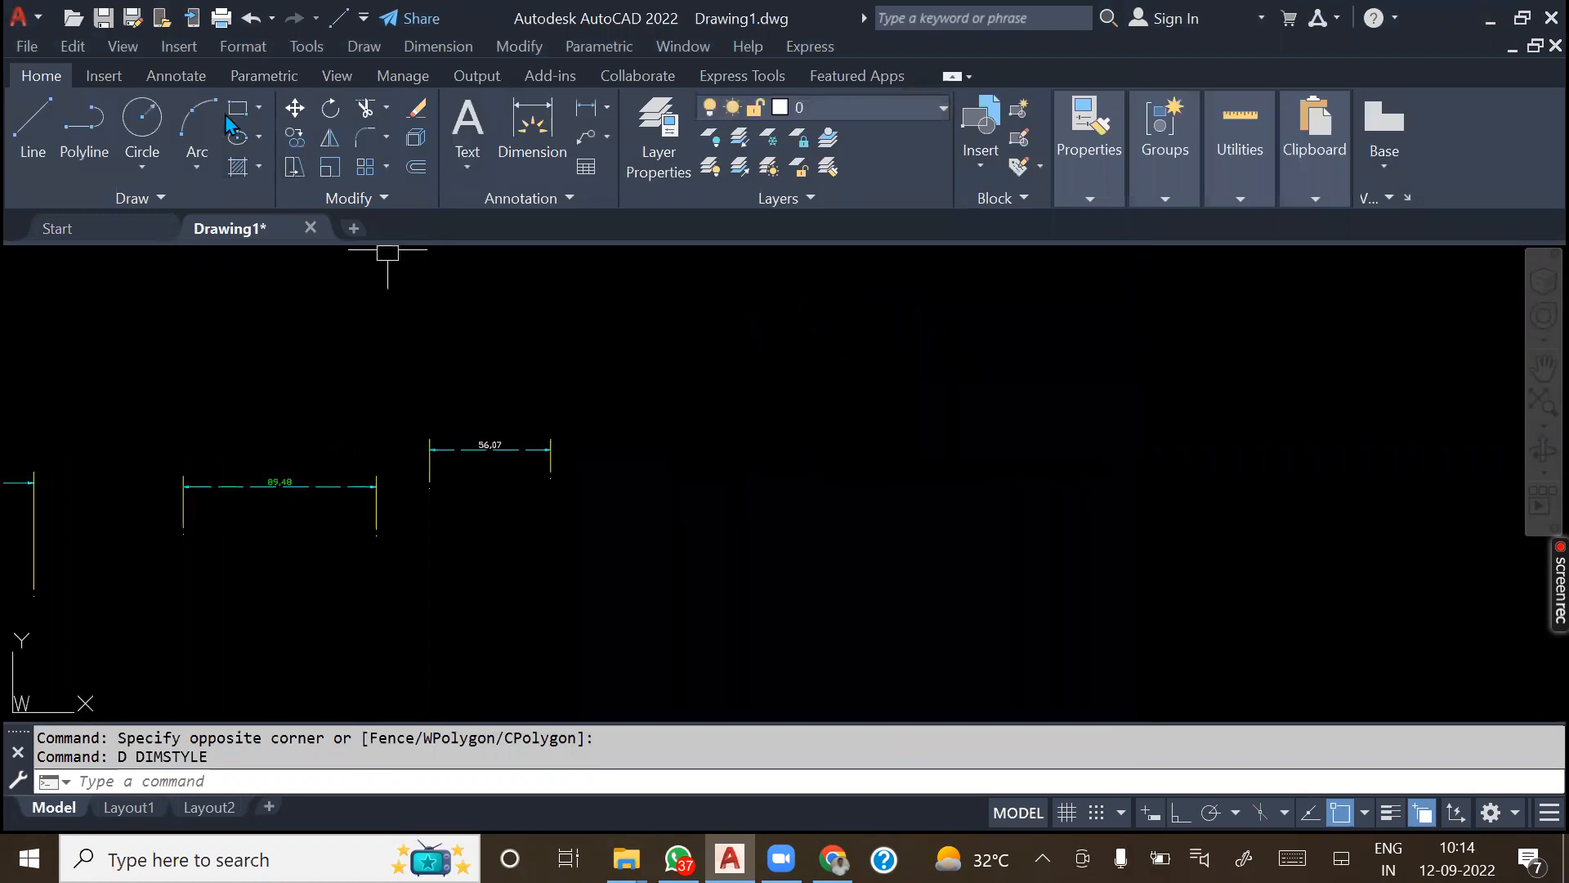
pyautogui.click(234, 113)
pyautogui.click(868, 389)
pyautogui.click(1051, 483)
# - Add a linear dimension above the rectangle by selecting its top edge, and inspect the extension line gap at the corners
pyautogui.click(463, 47)
pyautogui.click(442, 102)
pyautogui.scroll(2, 1006, 319)
pyautogui.press('Return')
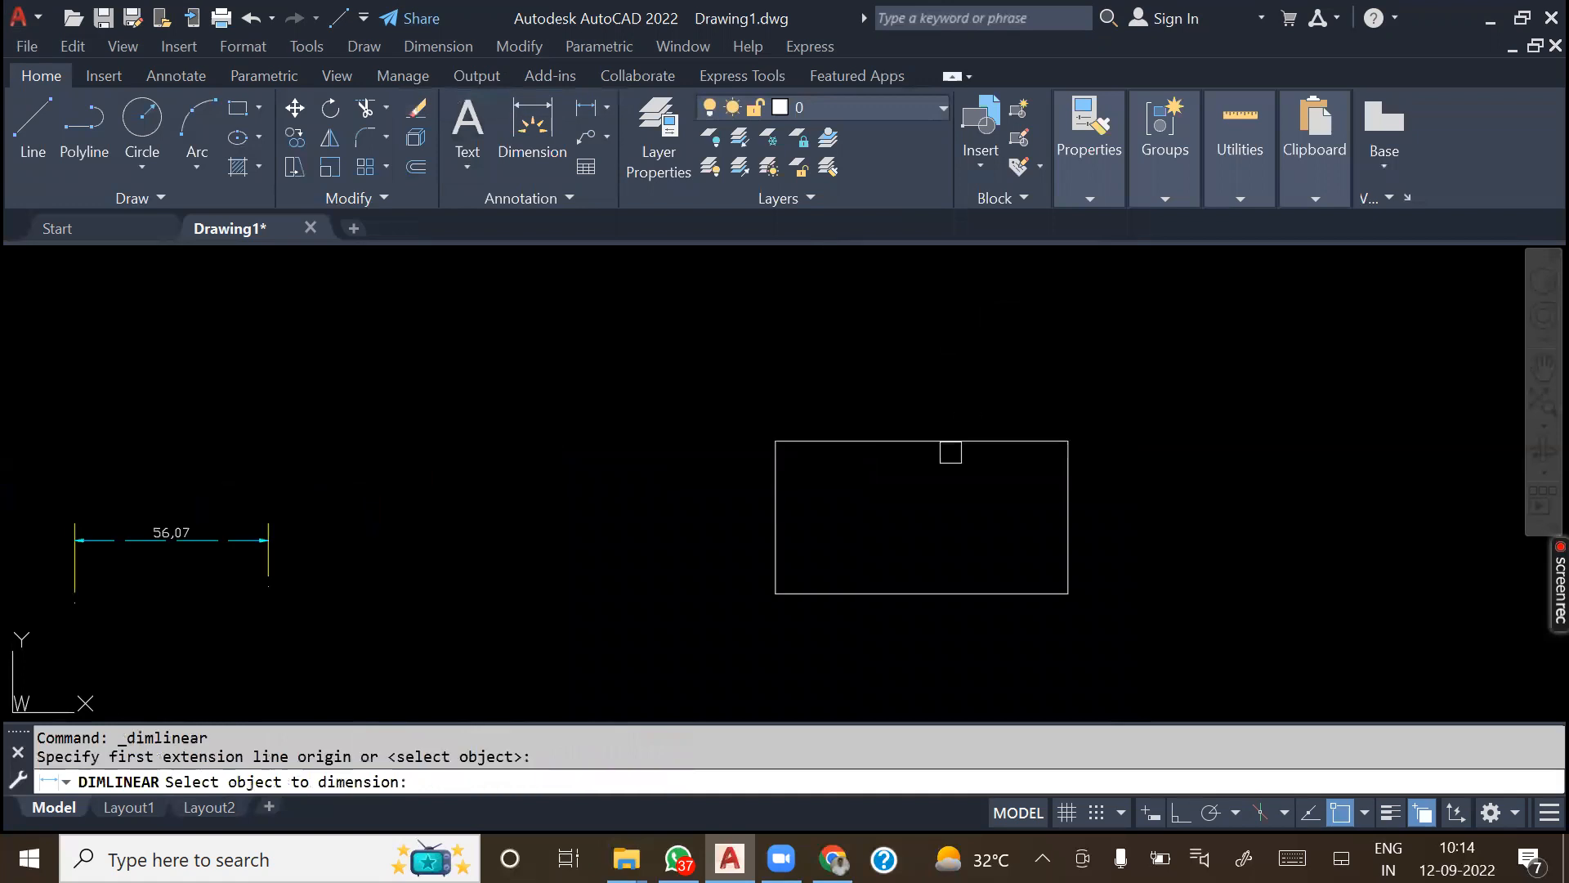
pyautogui.click(951, 452)
pyautogui.click(970, 372)
pyautogui.scroll(4, 1009, 414)
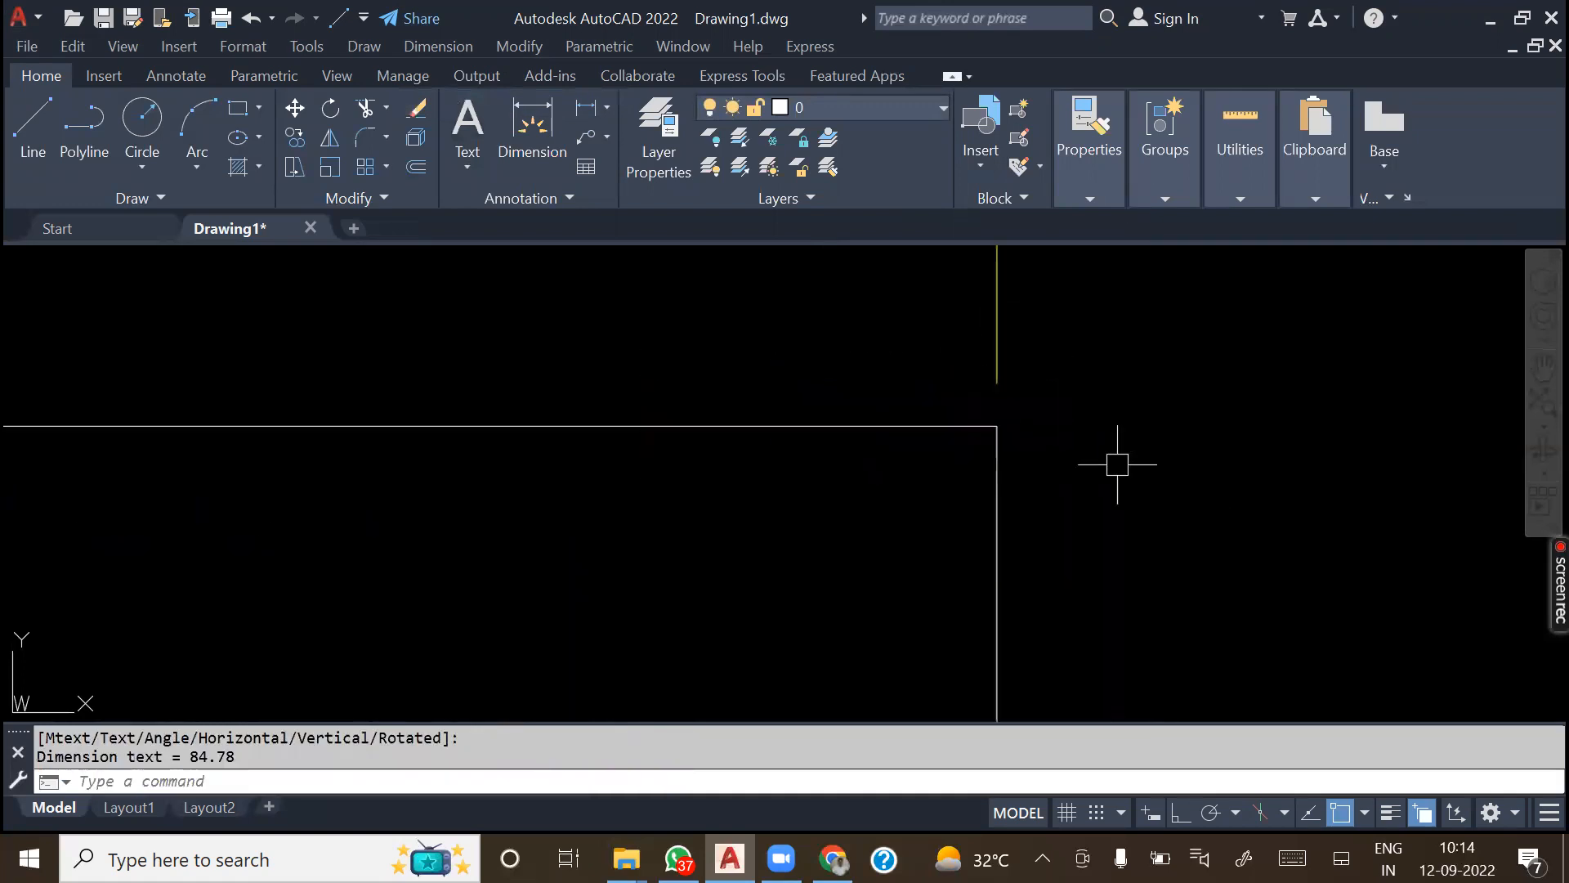
pyautogui.scroll(-5, 997, 442)
pyautogui.moveTo(1114, 438); pyautogui.dragTo(1268, 512, button='middle')
pyautogui.scroll(4, 1144, 474)
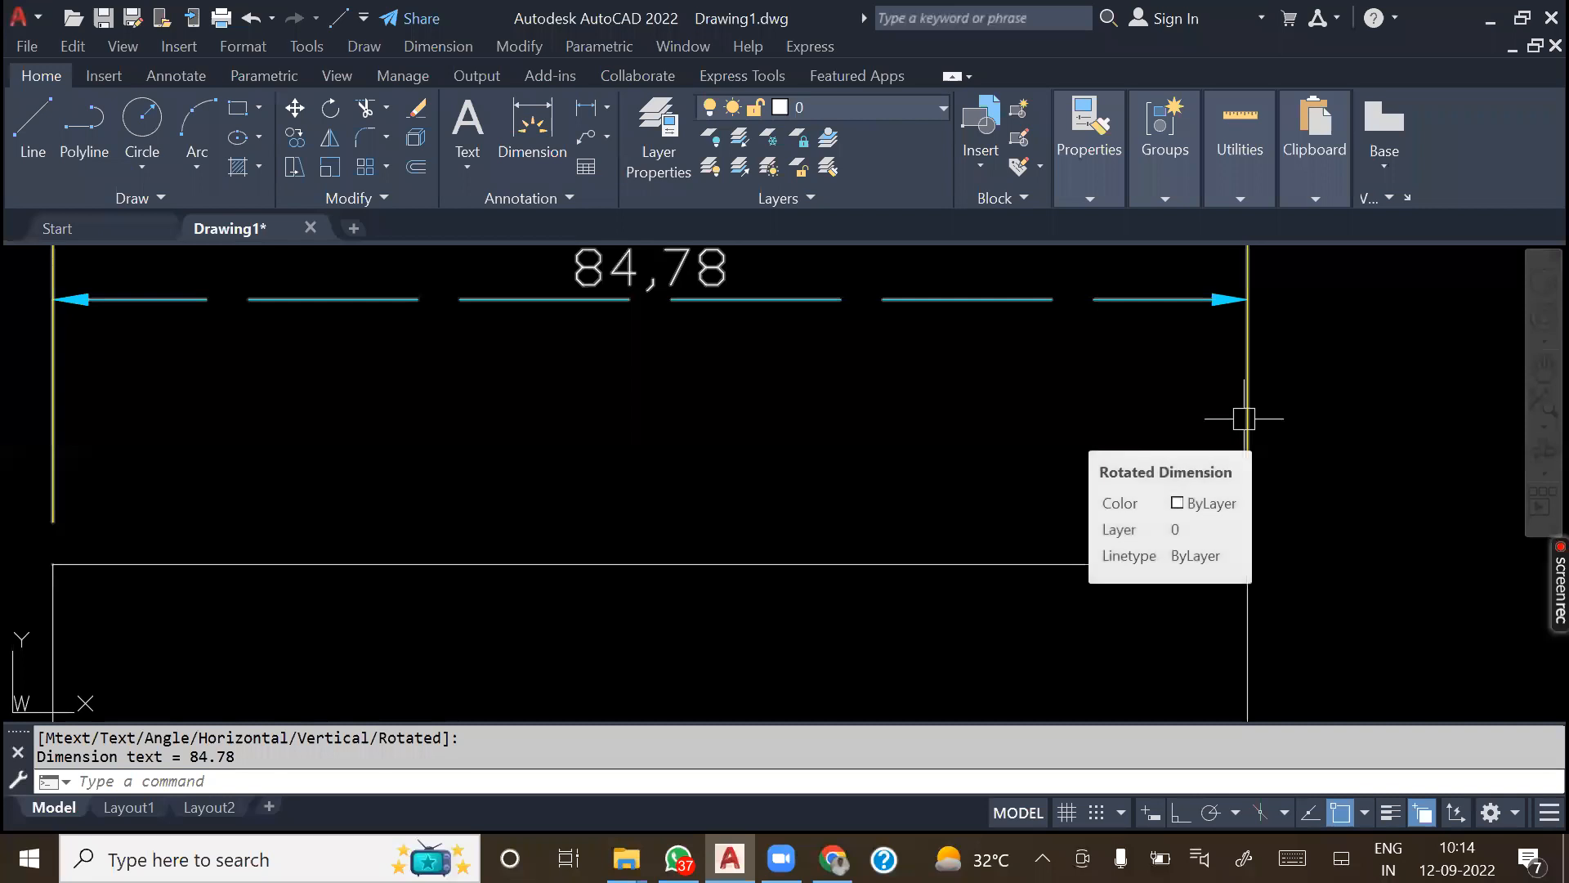
pyautogui.scroll(-2, 1245, 298)
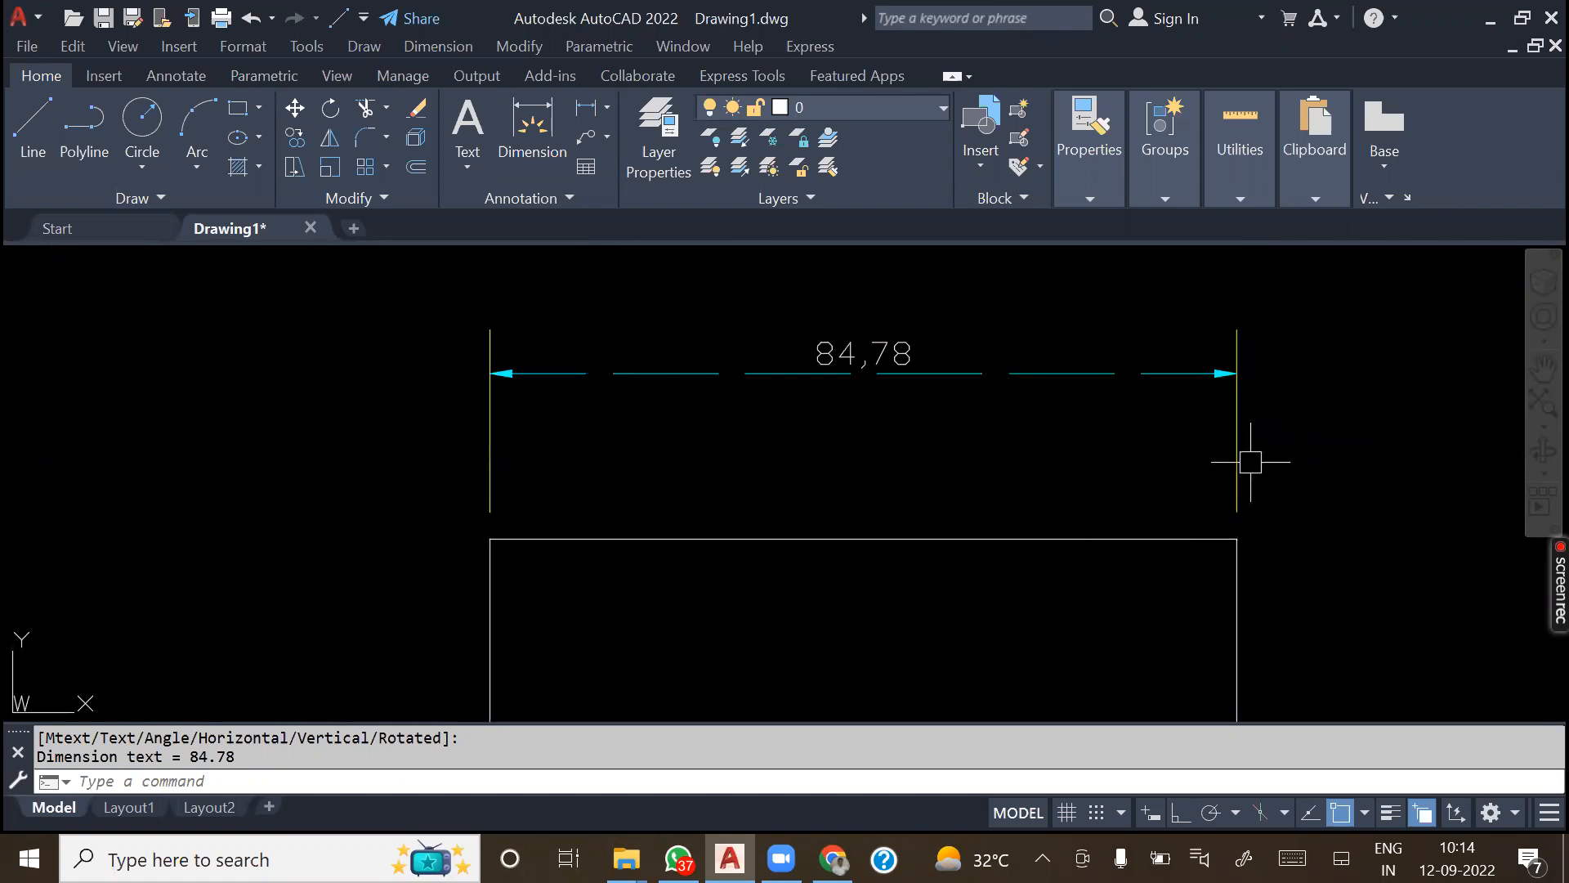
# - Modify CAD1 to use fixed length extension lines with a length of 5, and close the Dimension Style Manager
pyautogui.write('D')
pyautogui.press('Return')
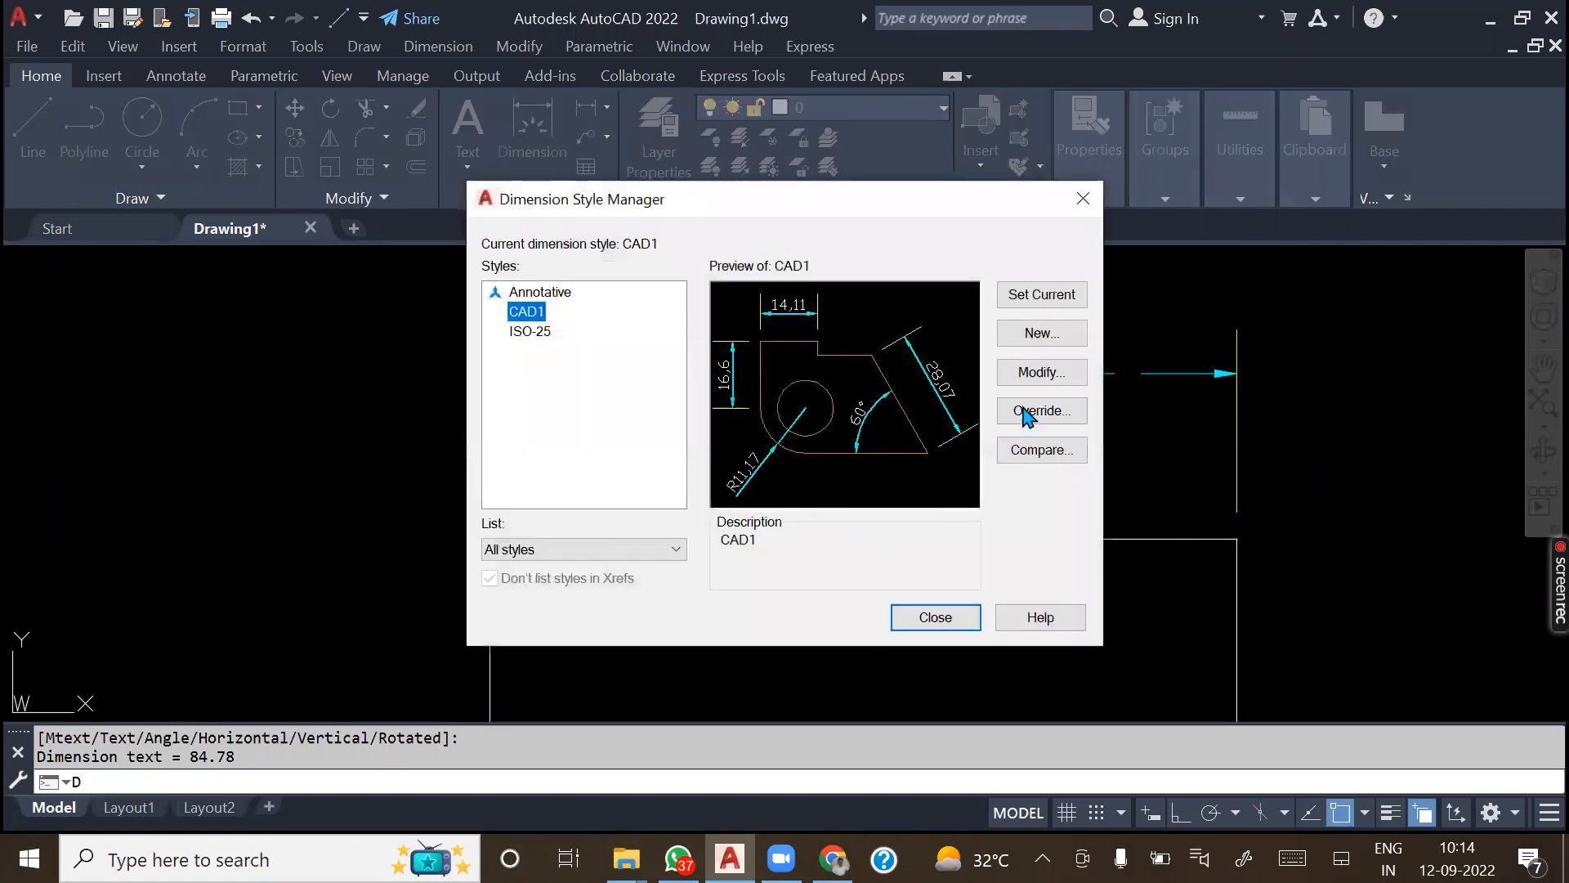
pyautogui.click(1043, 378)
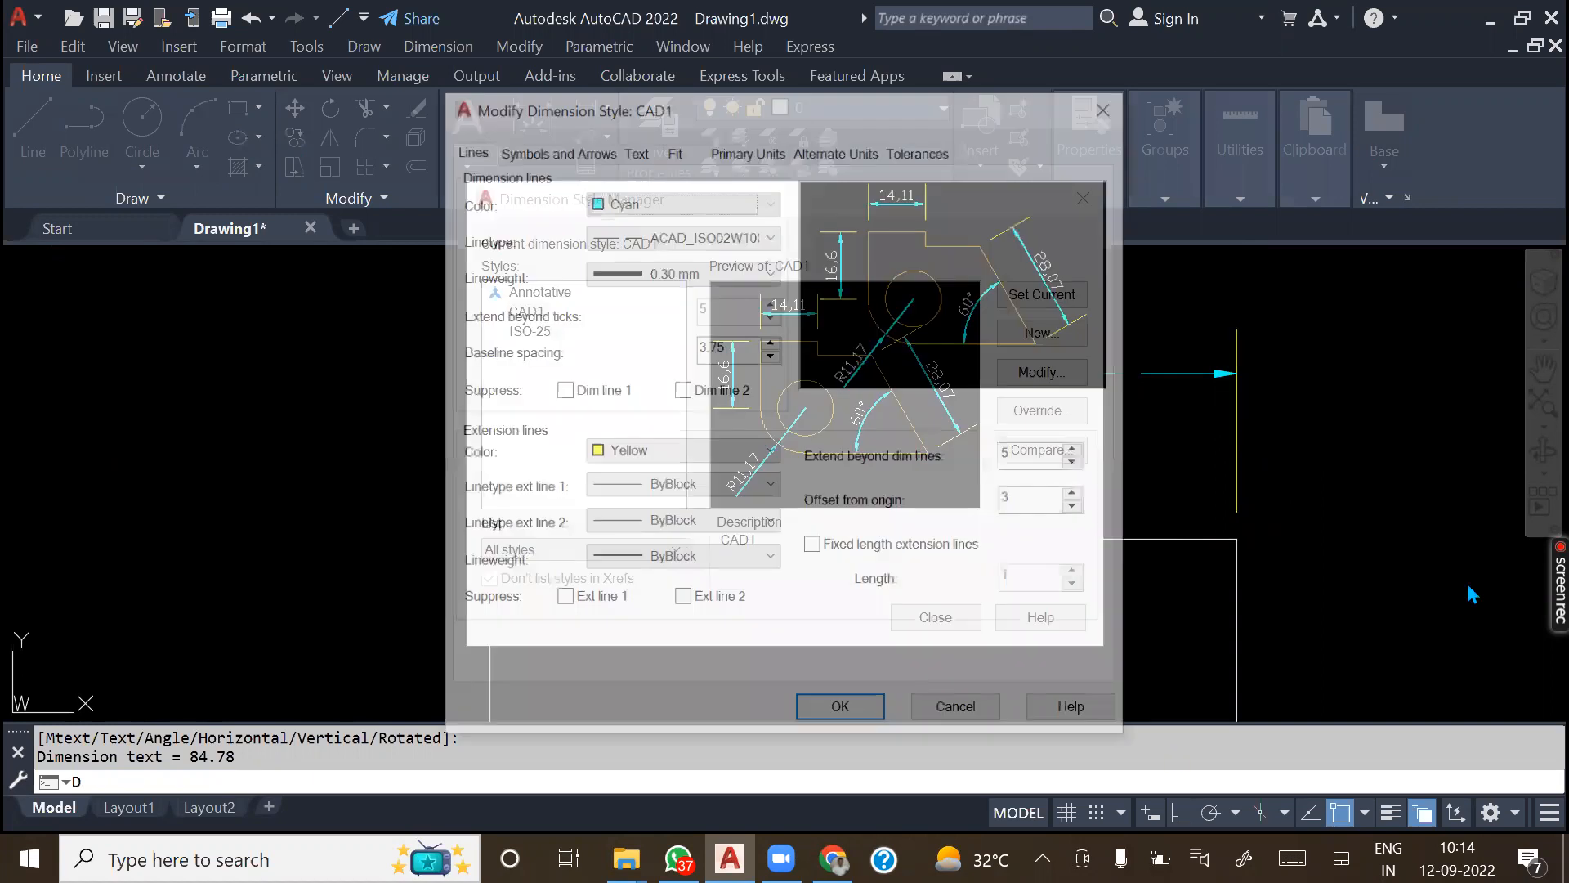
pyautogui.click(814, 547)
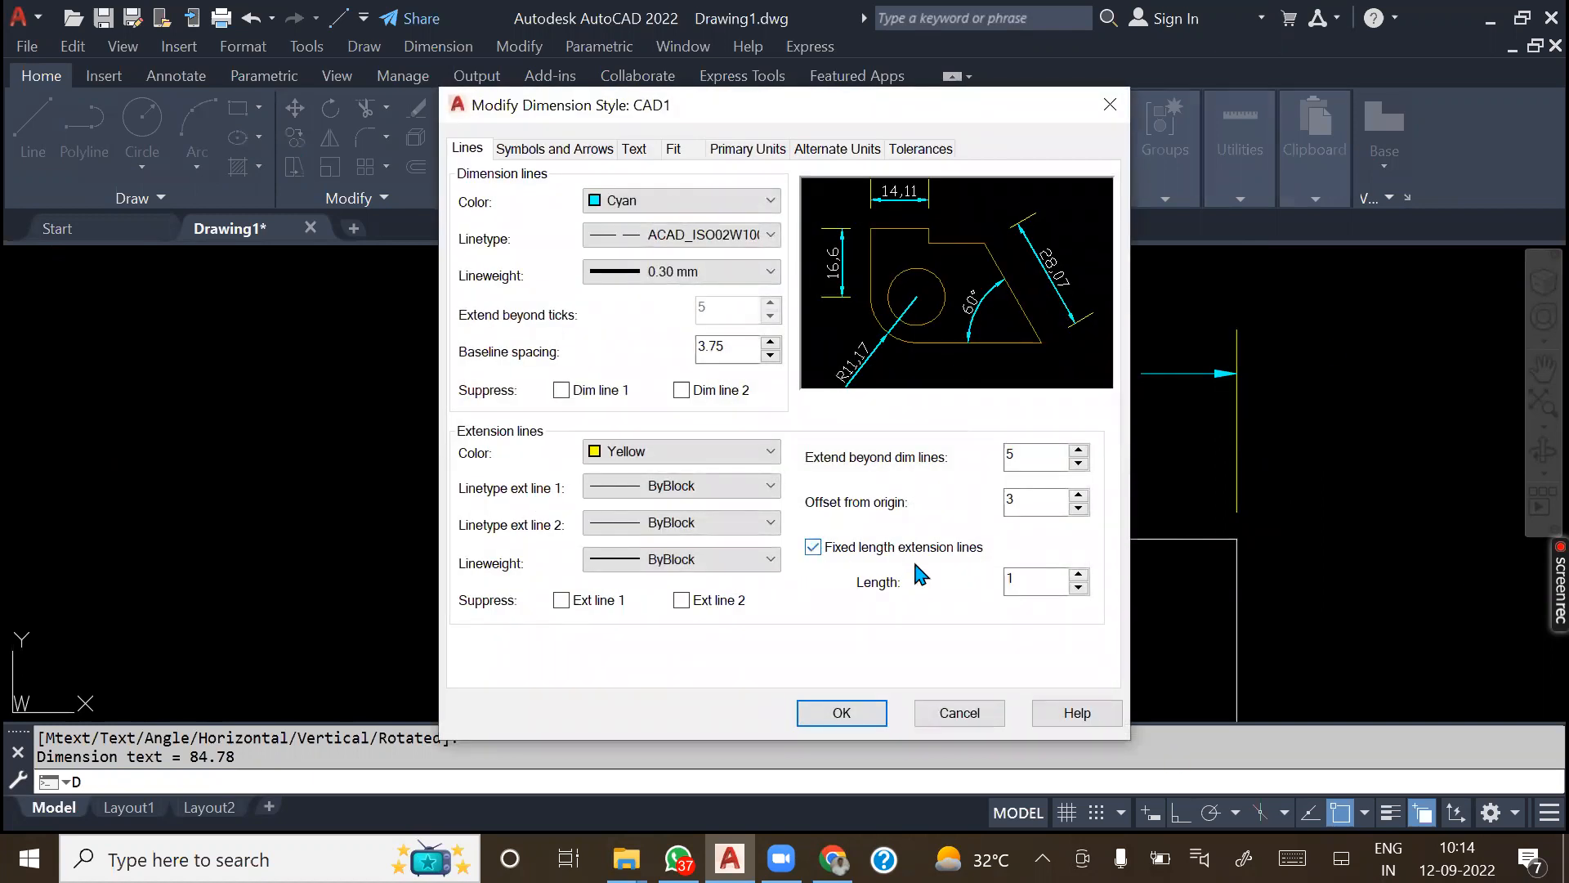
pyautogui.doubleClick(1040, 582)
pyautogui.write('5')
pyautogui.click(868, 708)
pyautogui.click(937, 619)
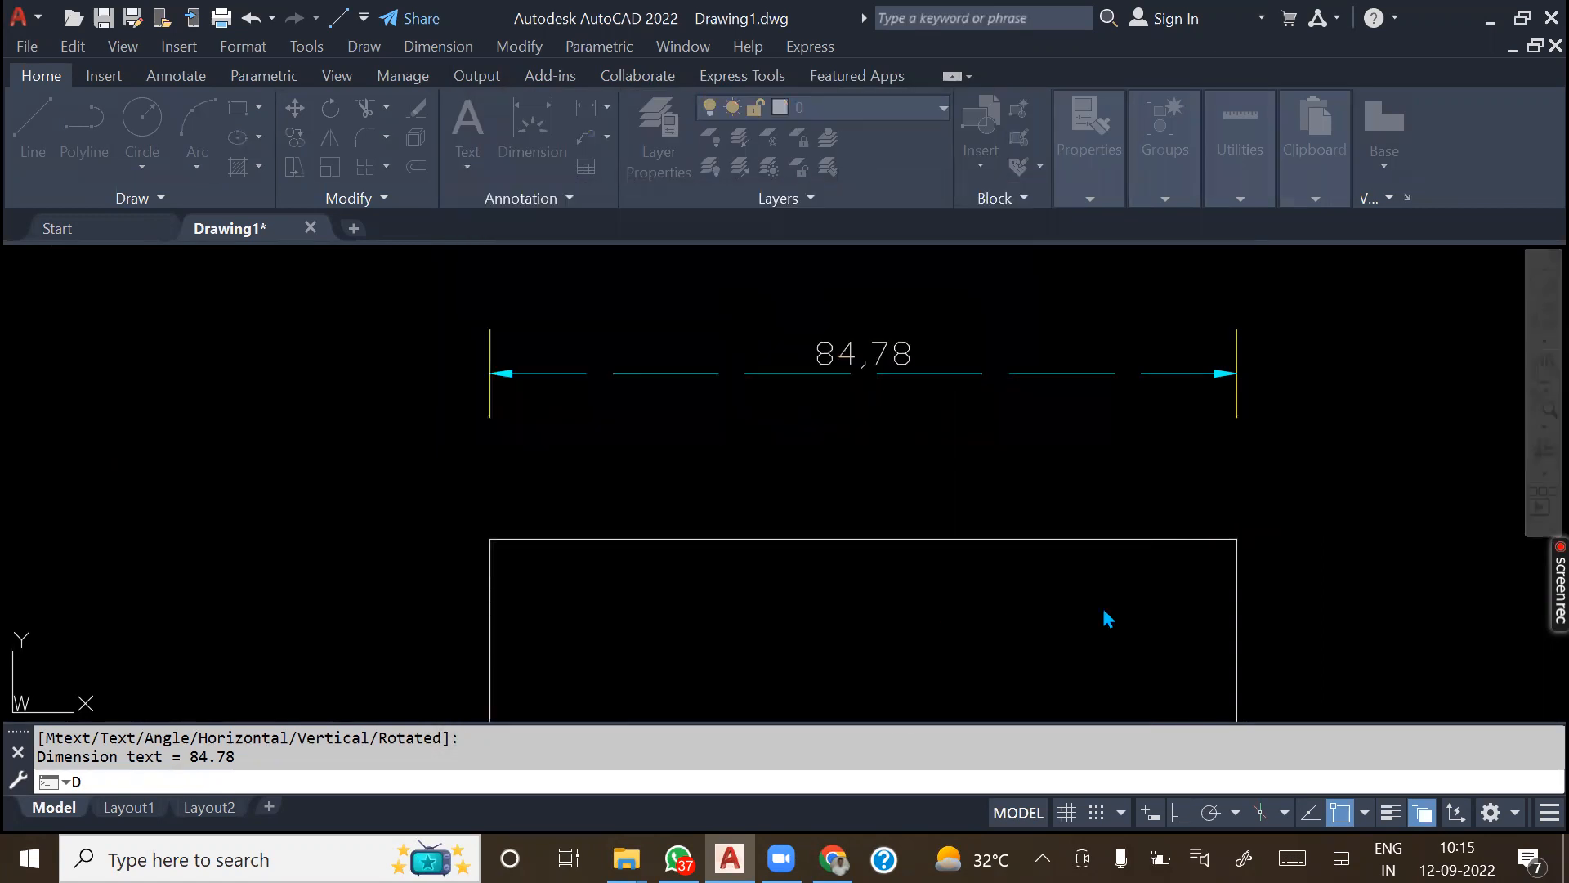
# - Delete the linear dimension above the rectangle
pyautogui.scroll(-4, 1093, 456)
pyautogui.click(974, 403)
pyautogui.click(830, 296)
pyautogui.click(1149, 455)
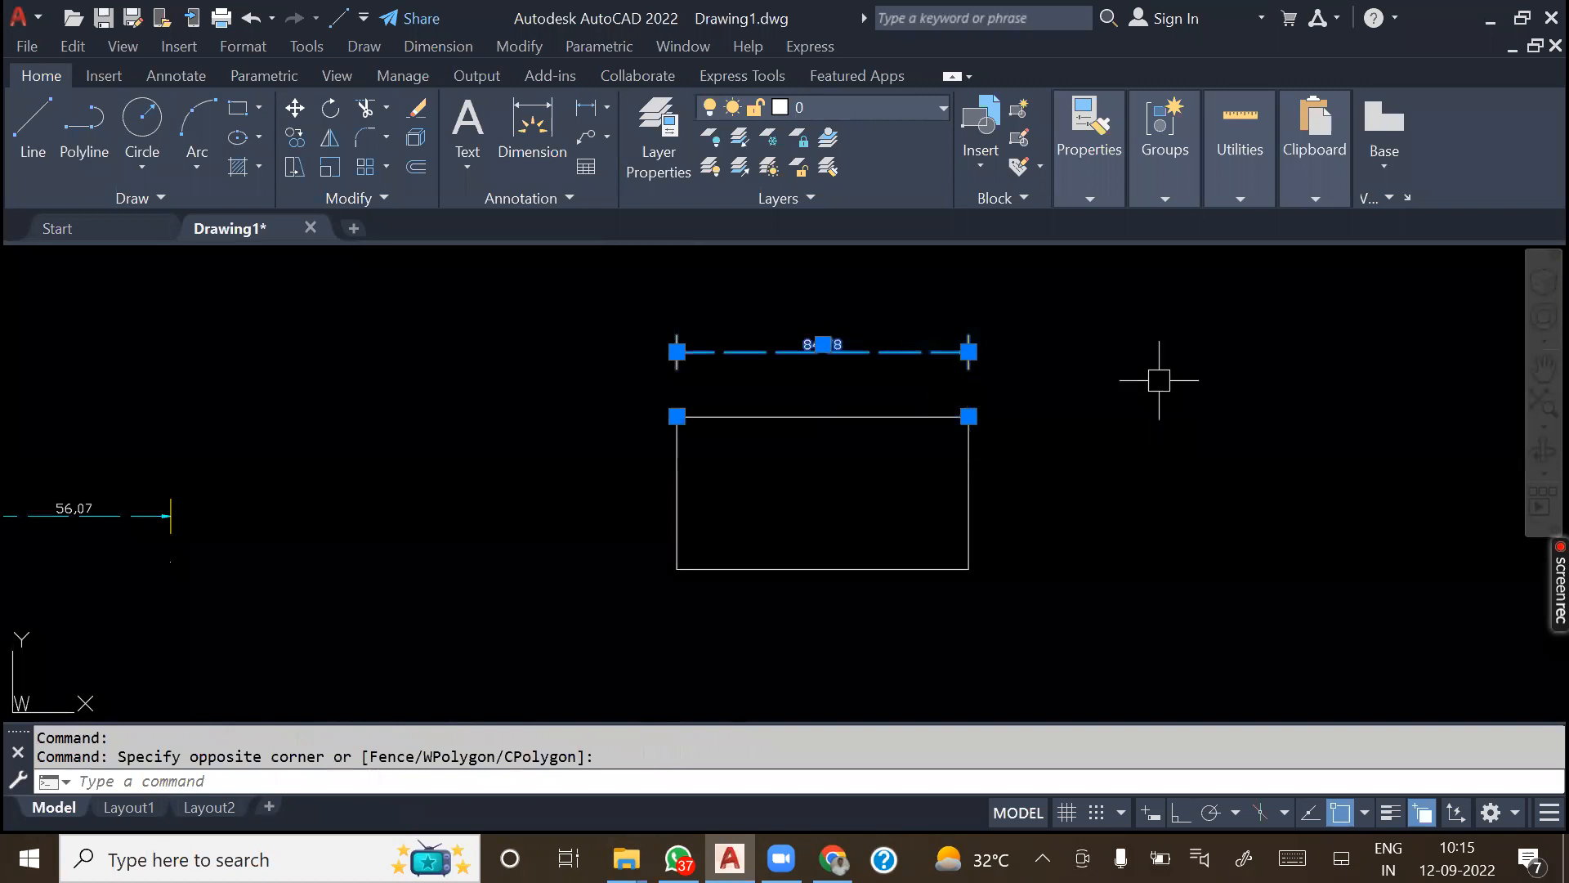
pyautogui.press('Delete')
# - Add a linear dimension above the rectangle by selecting its top edge, using the fixed length extension lines
pyautogui.click(405, 49)
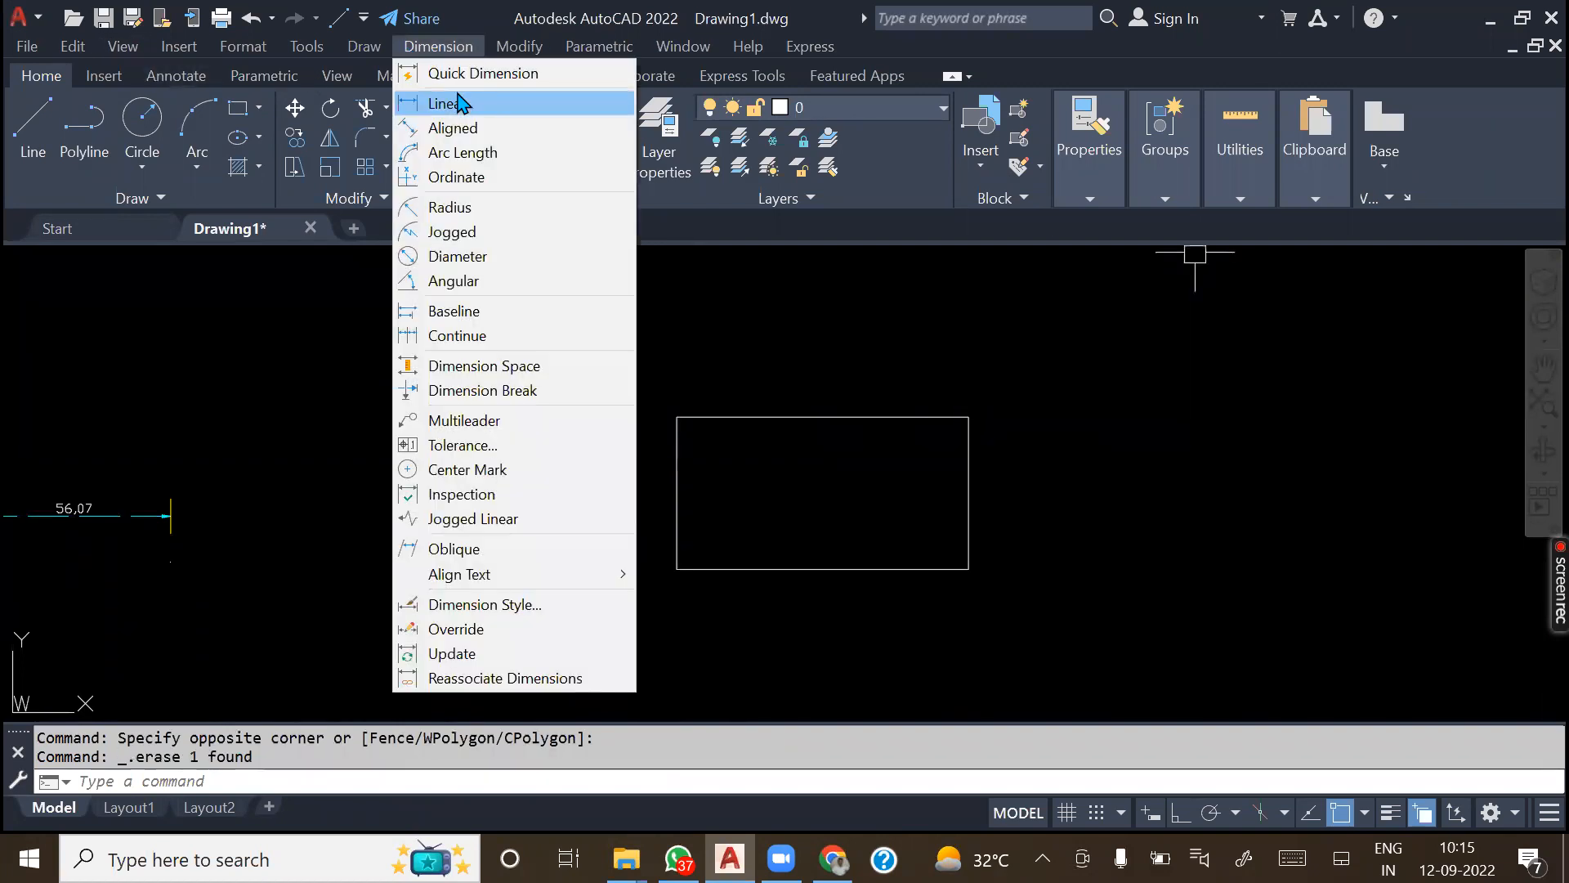
pyautogui.click(455, 102)
pyautogui.press('Return')
pyautogui.click(792, 416)
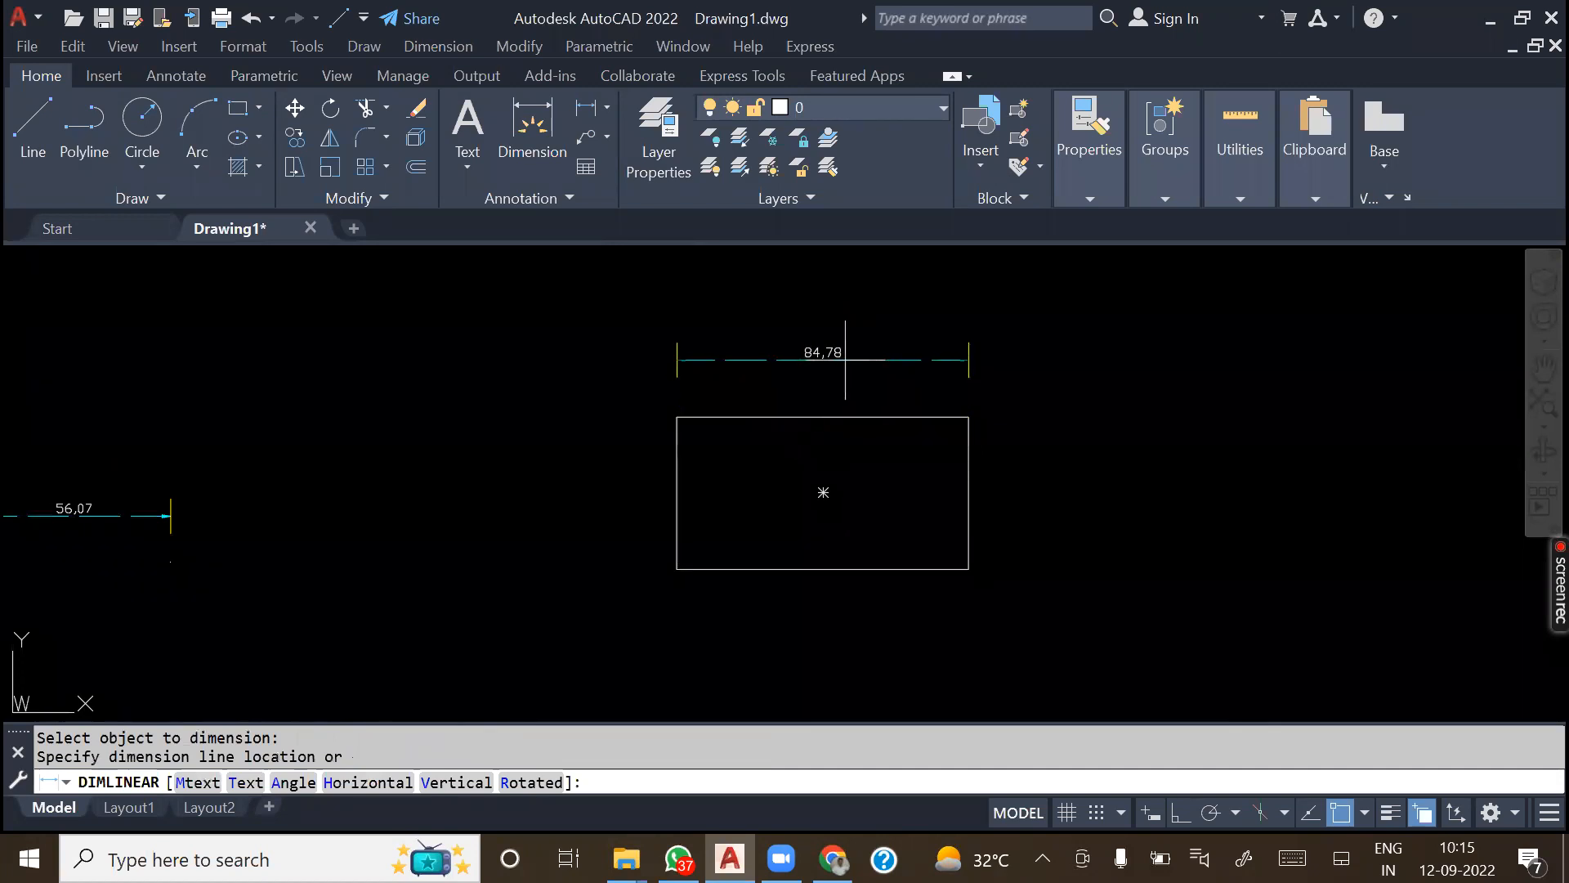
pyautogui.click(818, 352)
pyautogui.scroll(2, 737, 380)
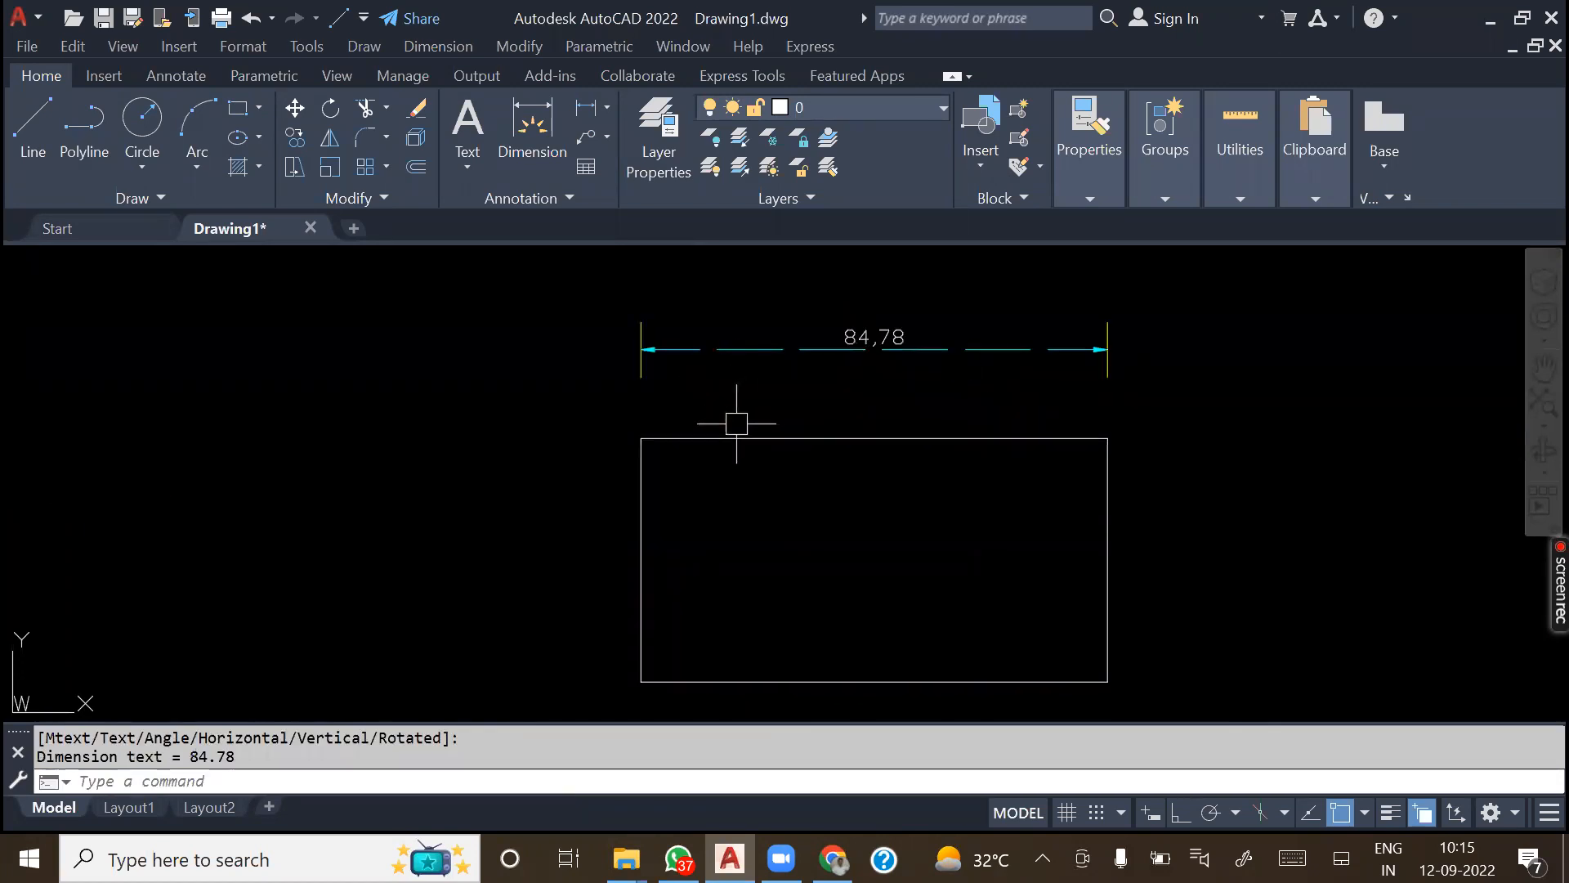
# - Open the dimension style CAD1 for modification and turn off its fixed length extension lines
pyautogui.scroll(-2, 740, 422)
pyautogui.write('D')
pyautogui.press('Return')
pyautogui.click(1063, 376)
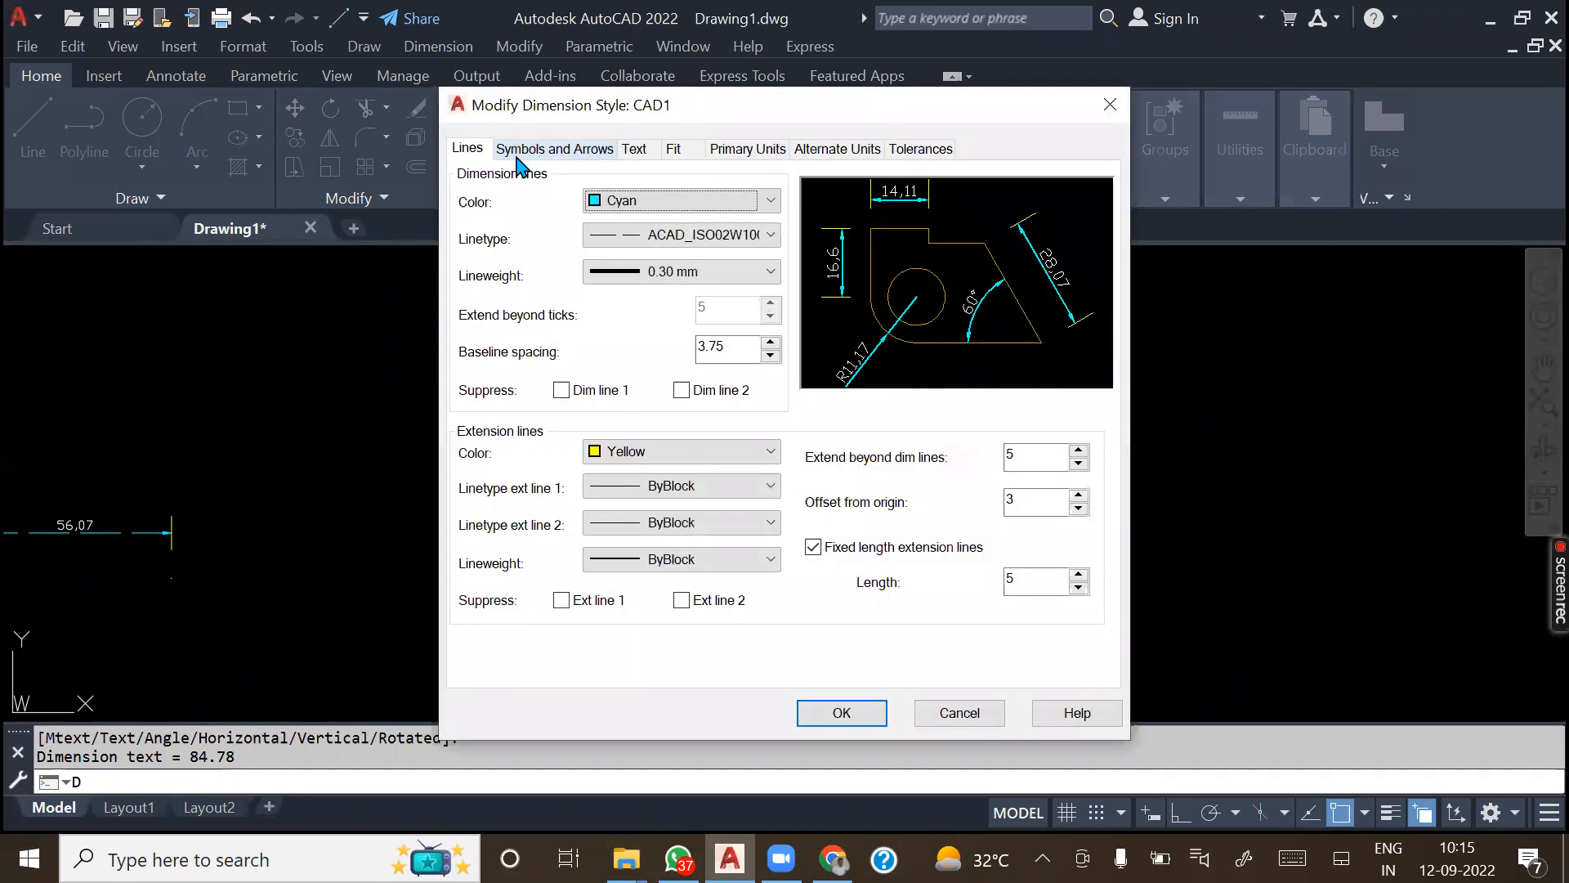
pyautogui.click(814, 547)
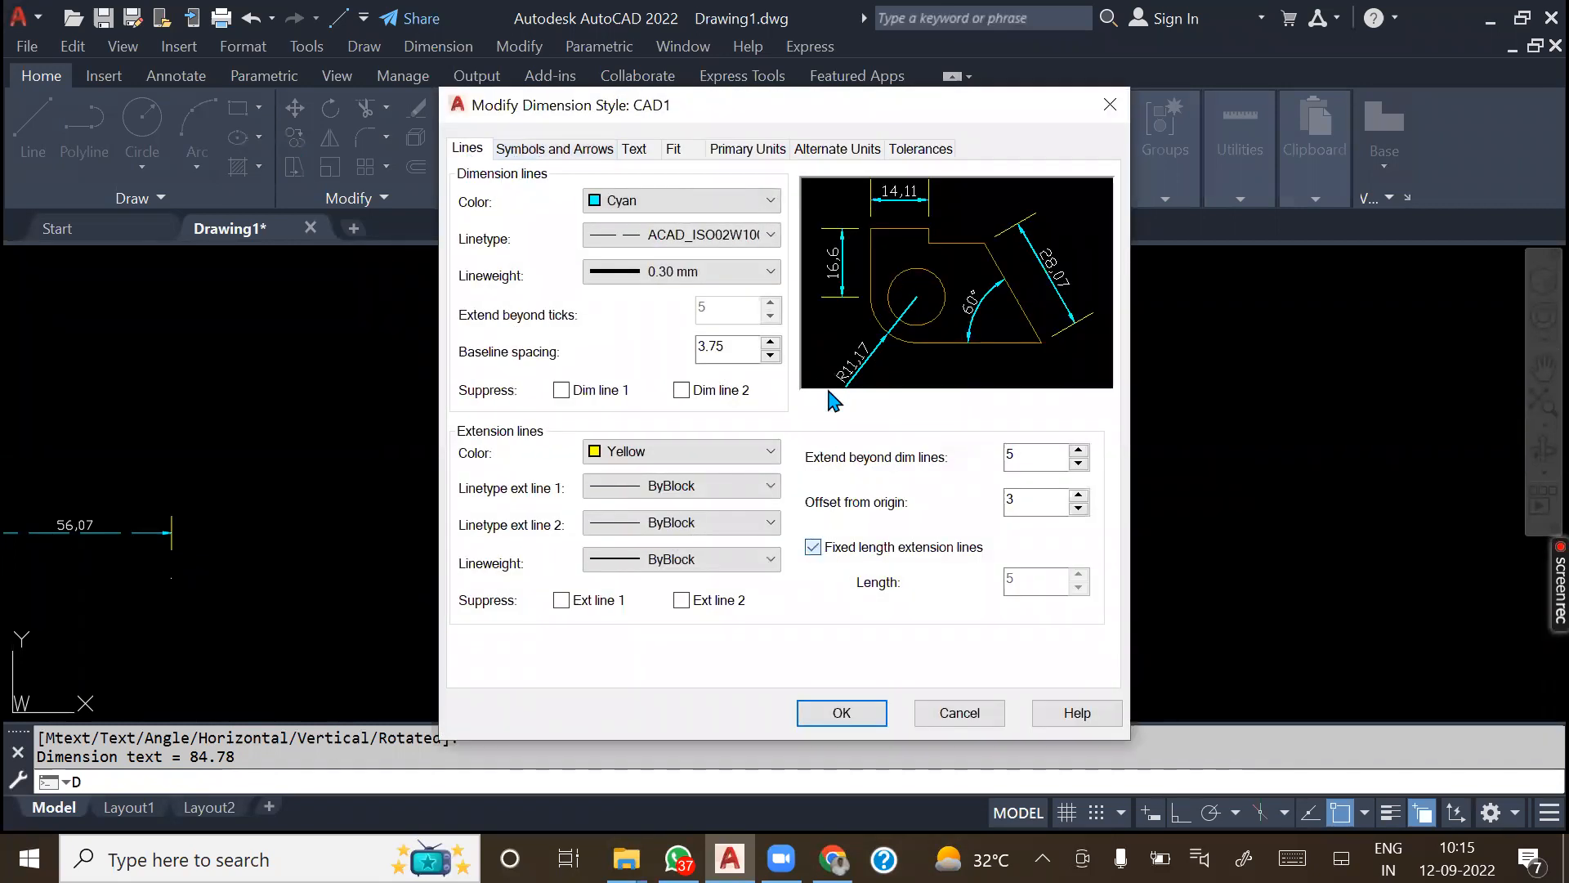
# - Review CAD1's arrowhead and text settings and inspect the definition of the Standard text style without changing it
pyautogui.click(557, 150)
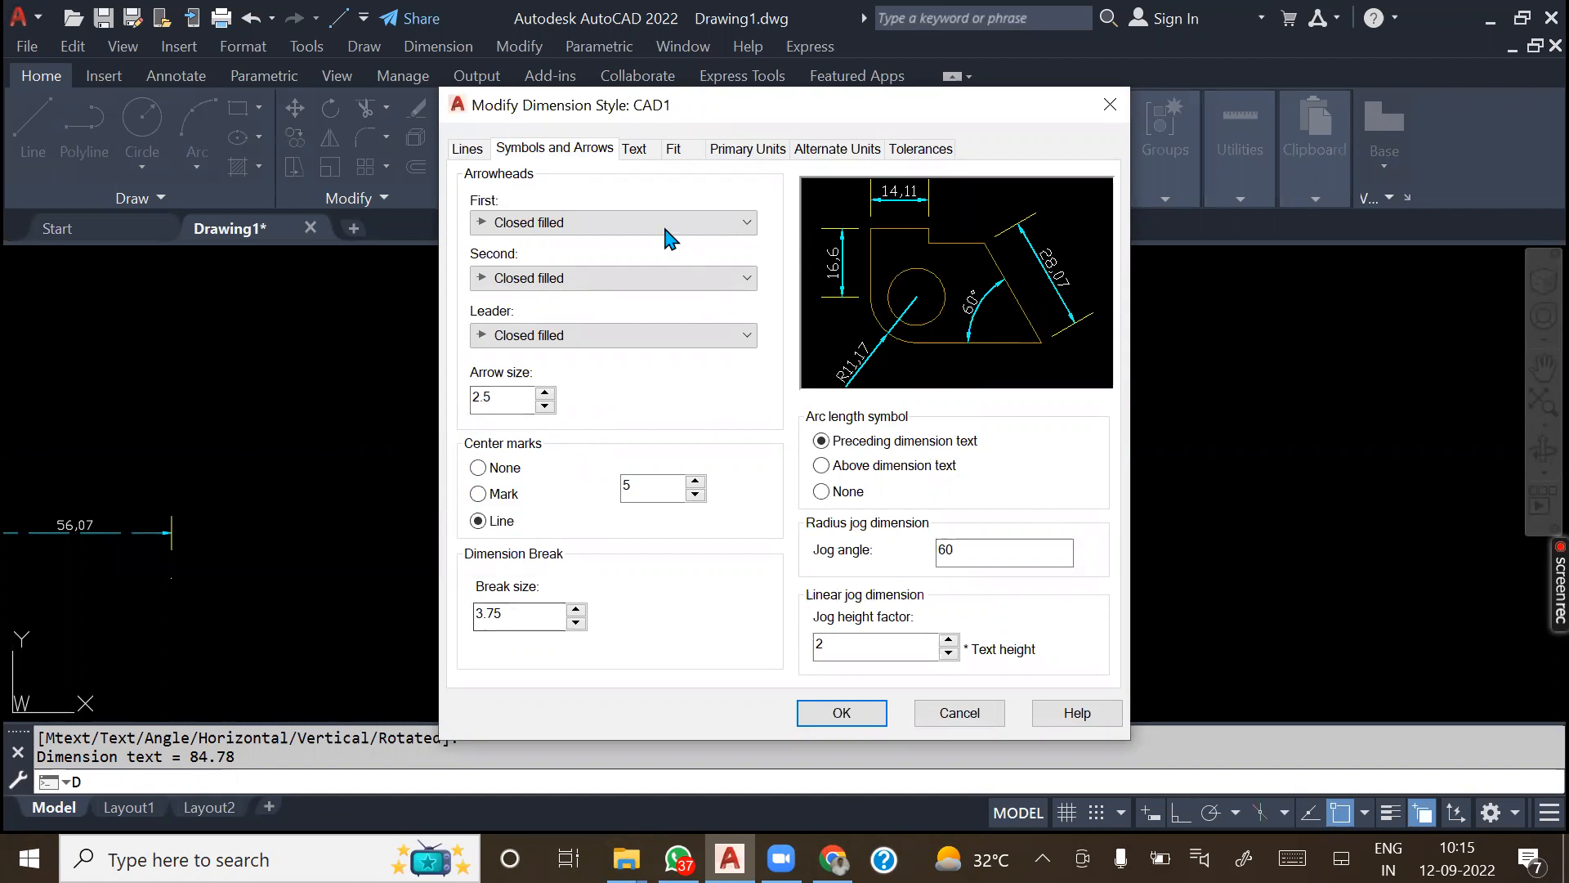
pyautogui.click(645, 152)
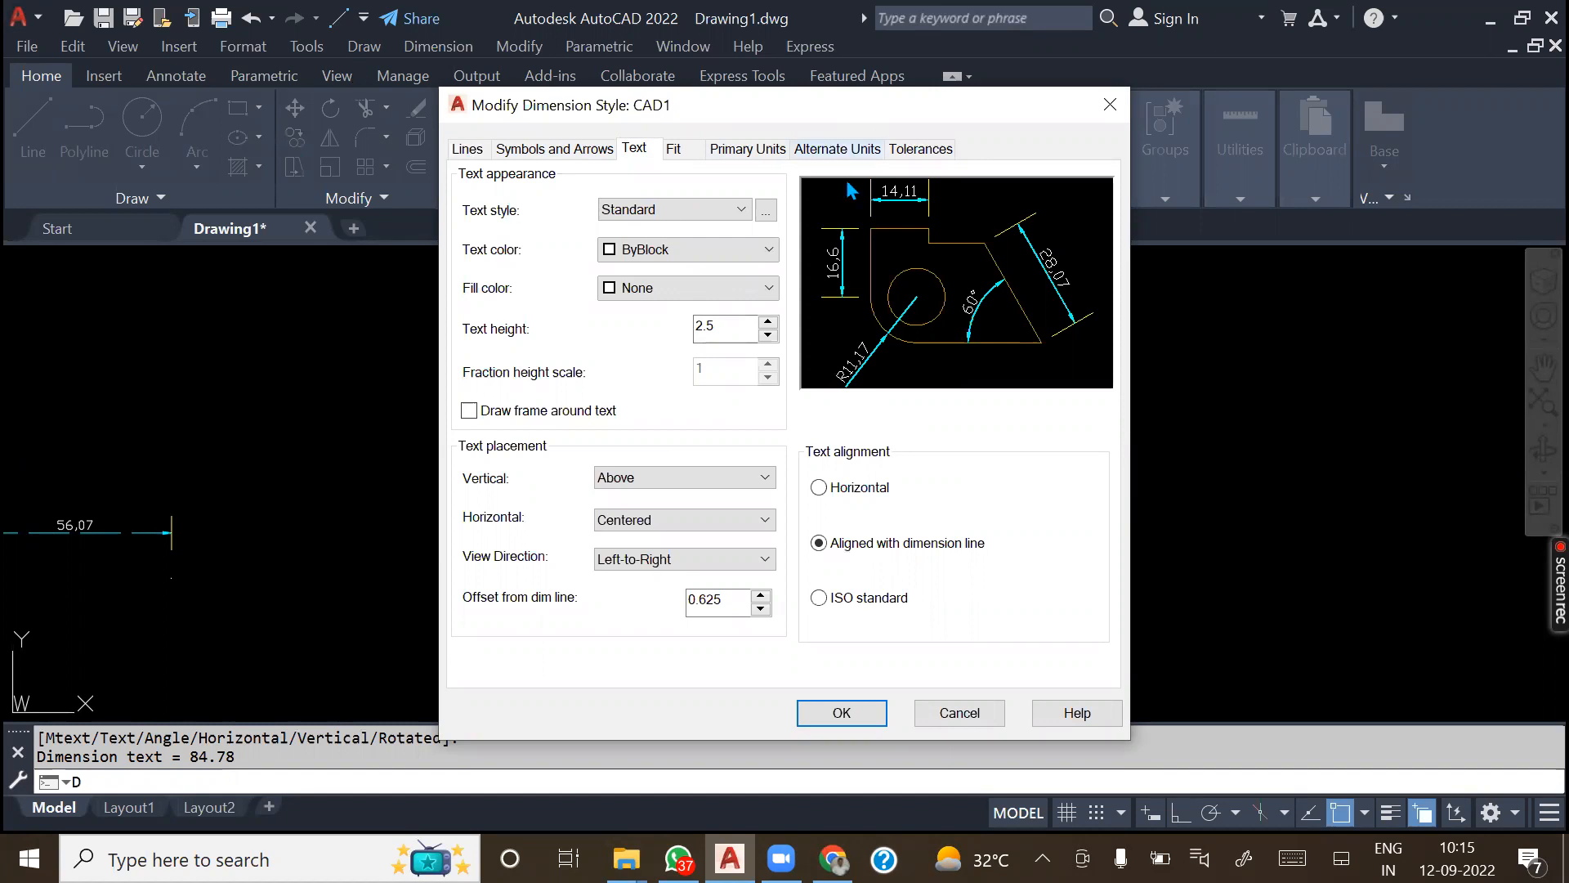
pyautogui.click(766, 213)
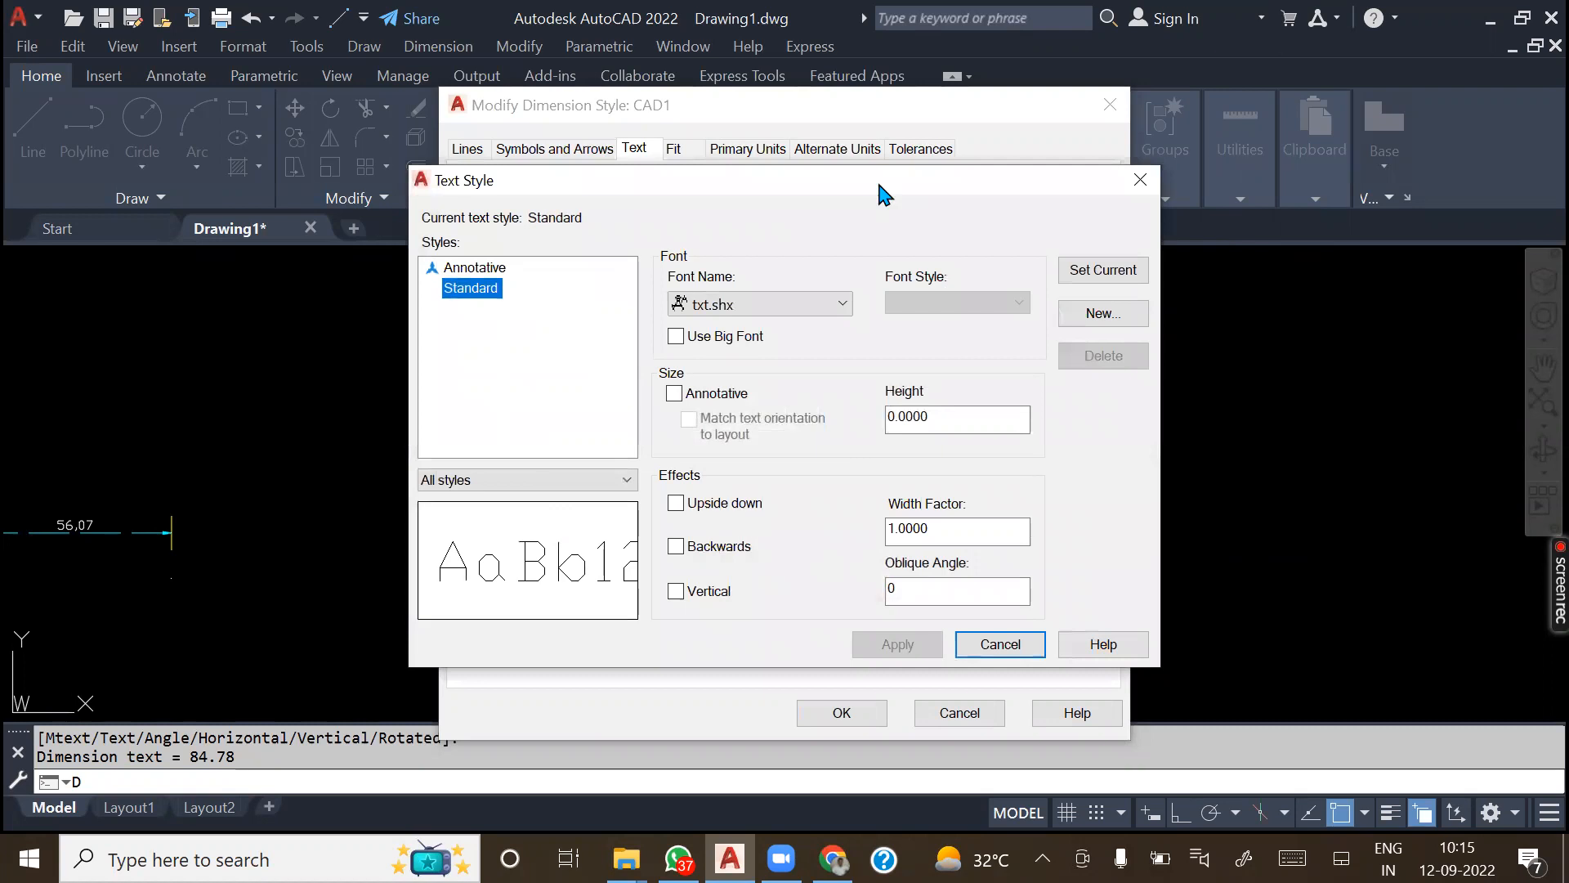
pyautogui.click(1001, 644)
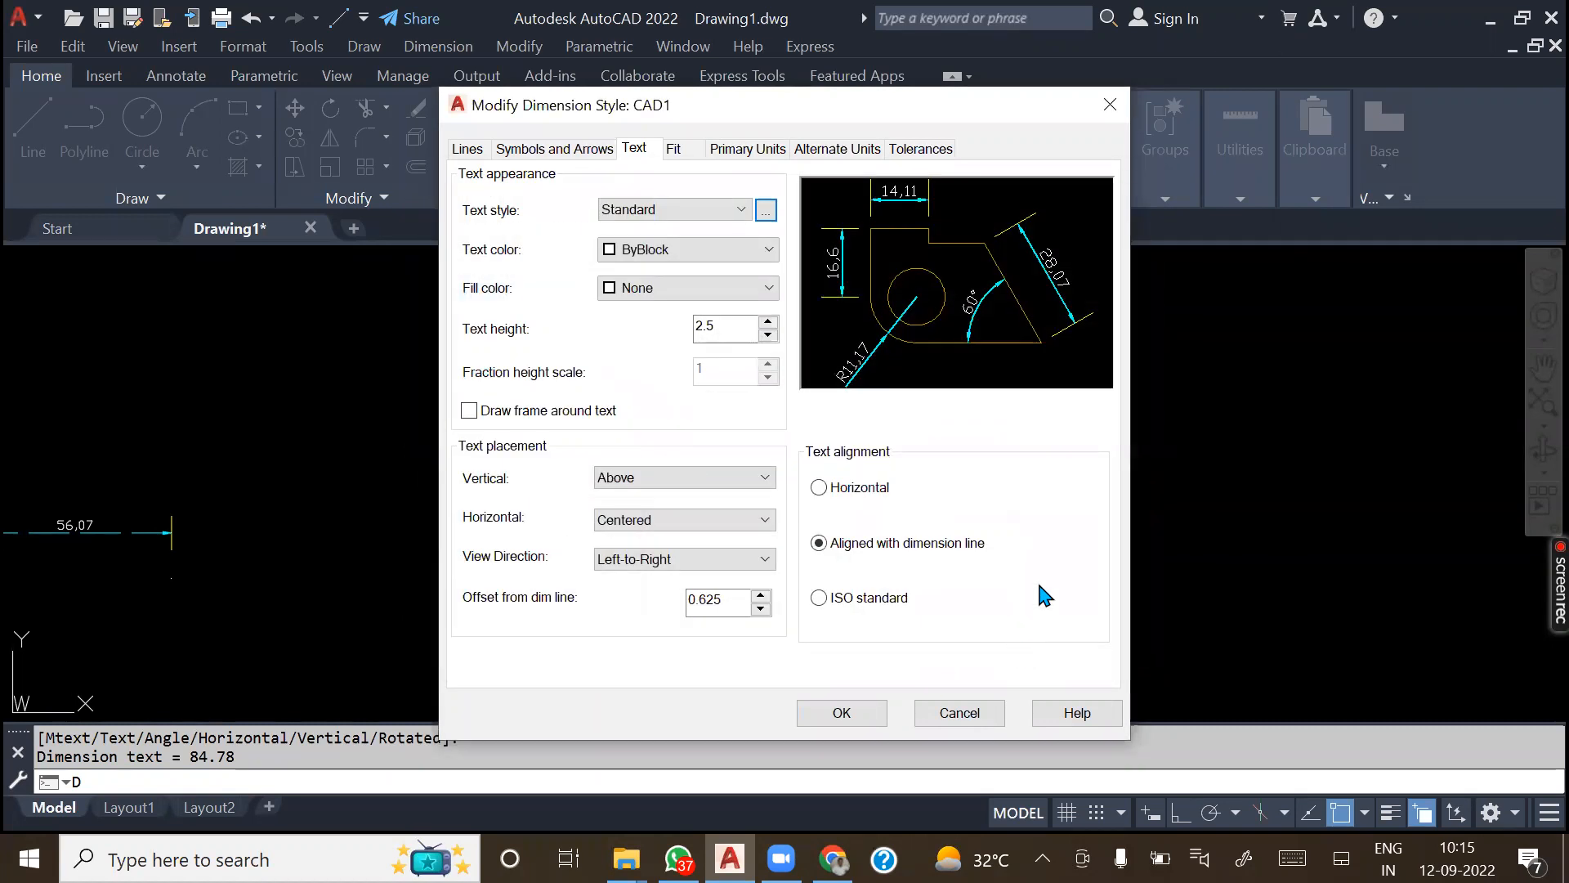
pyautogui.click(766, 212)
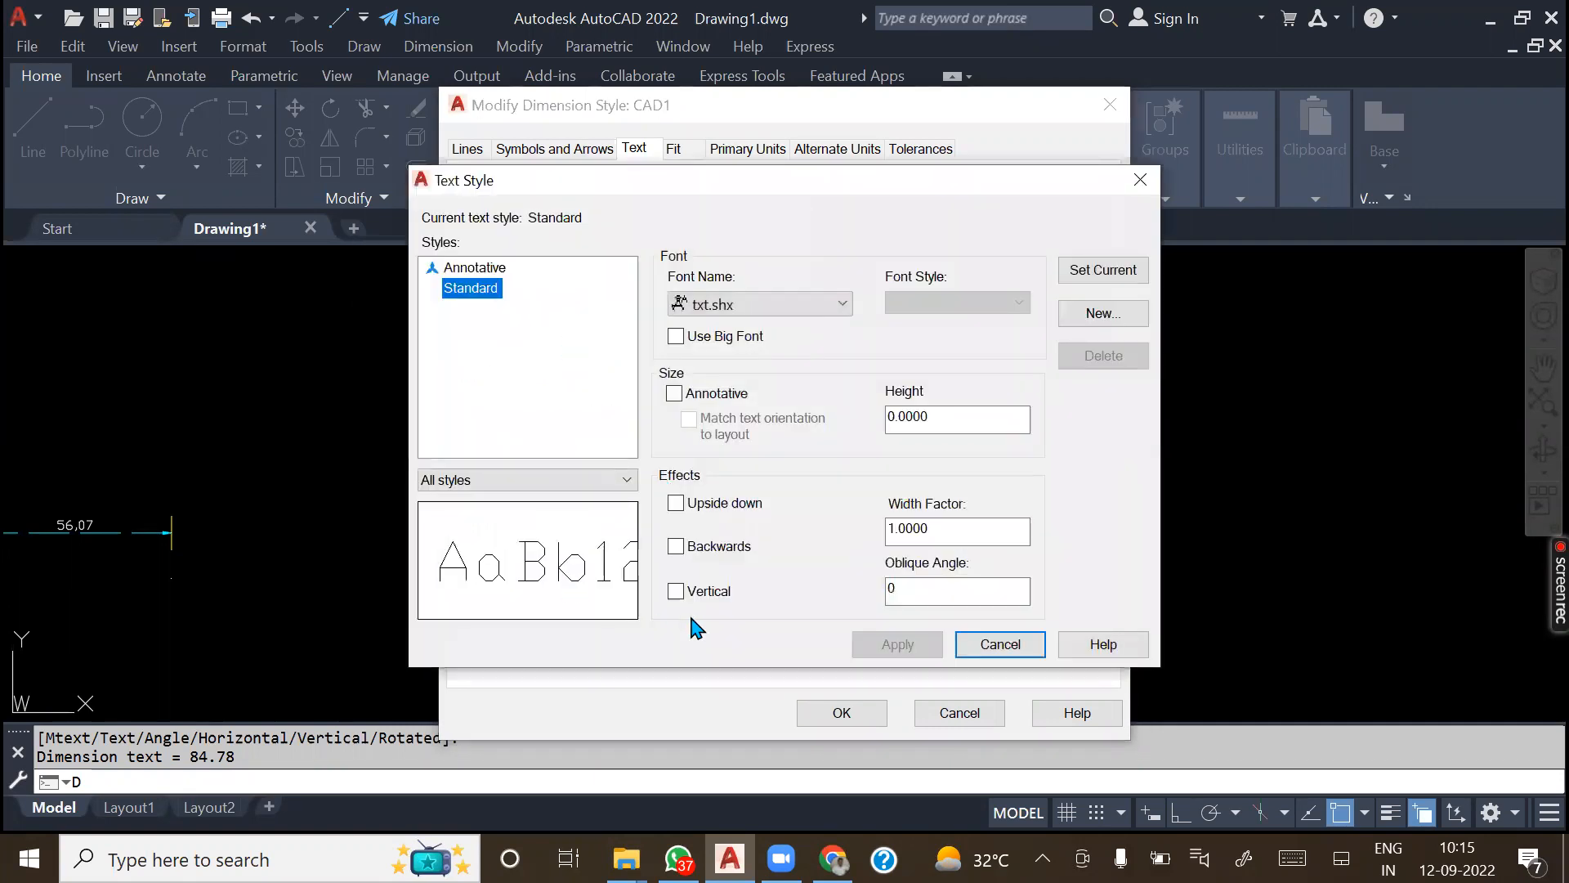
pyautogui.click(998, 645)
# - Set the dimension text color to Magenta, and try Red as the fill color before returning it to None
pyautogui.click(697, 249)
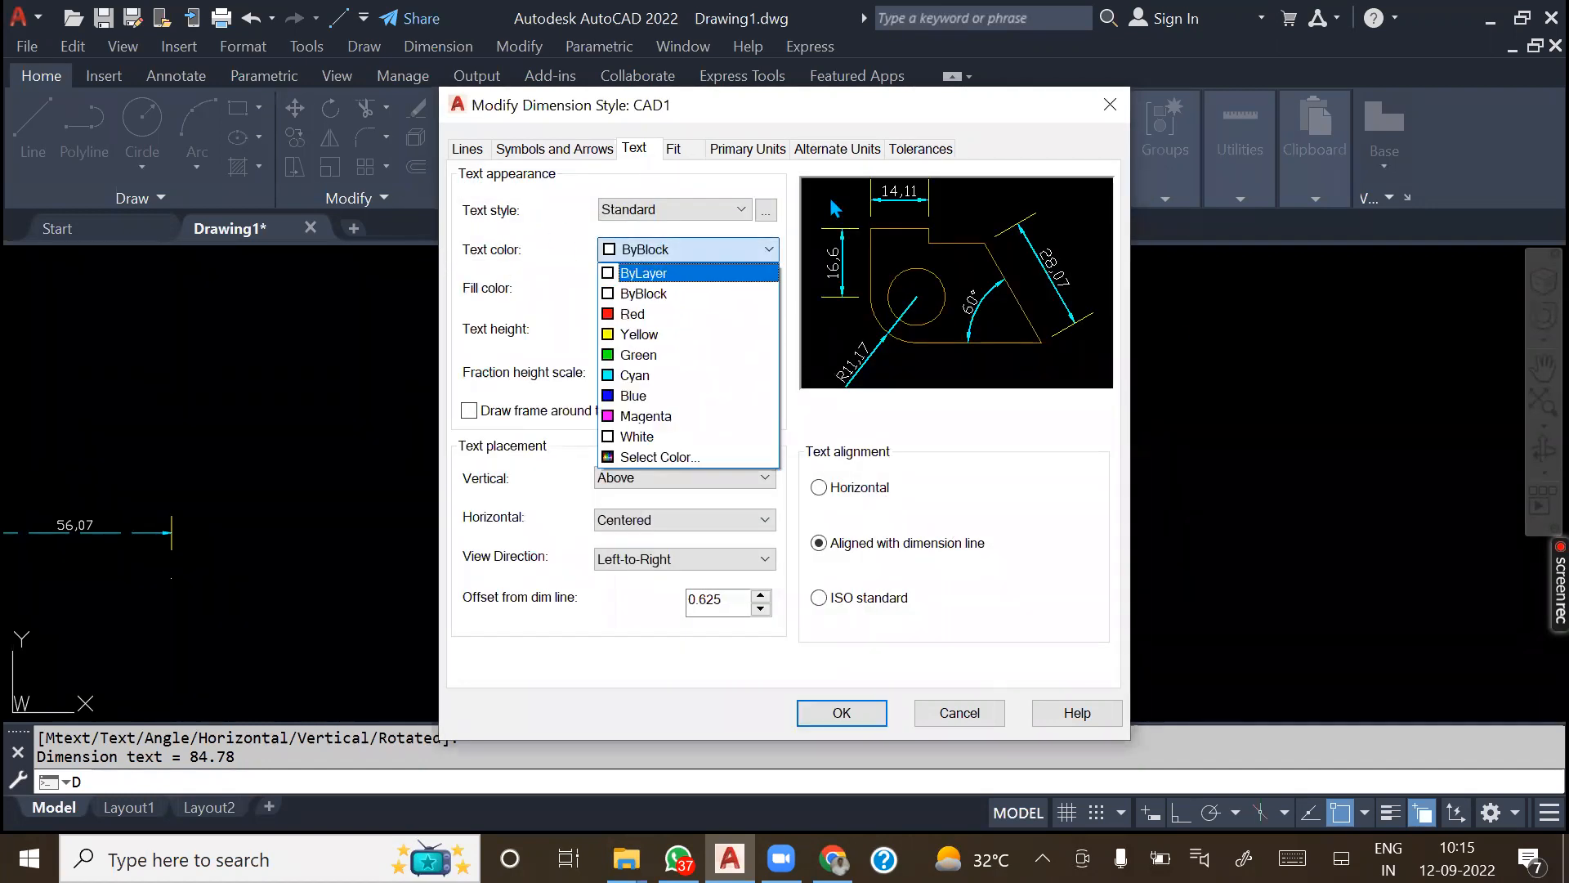
pyautogui.click(658, 419)
pyautogui.click(670, 290)
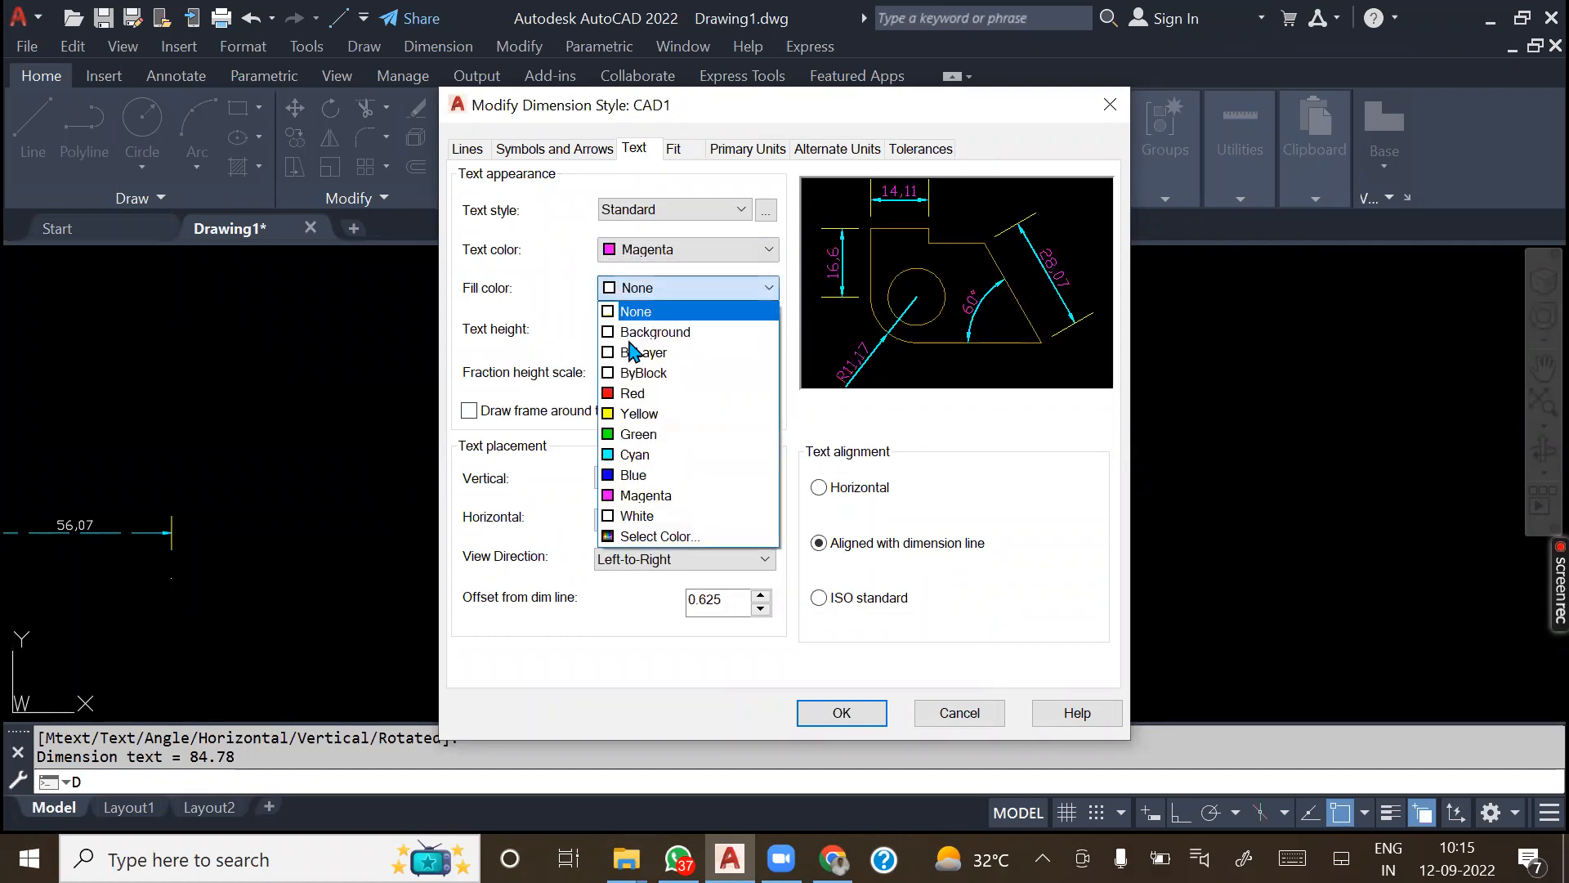
pyautogui.click(646, 397)
pyautogui.click(669, 290)
pyautogui.click(646, 311)
# - Set the dimension text height to 5, and switch the frame around the text on and off again
pyautogui.doubleClick(728, 326)
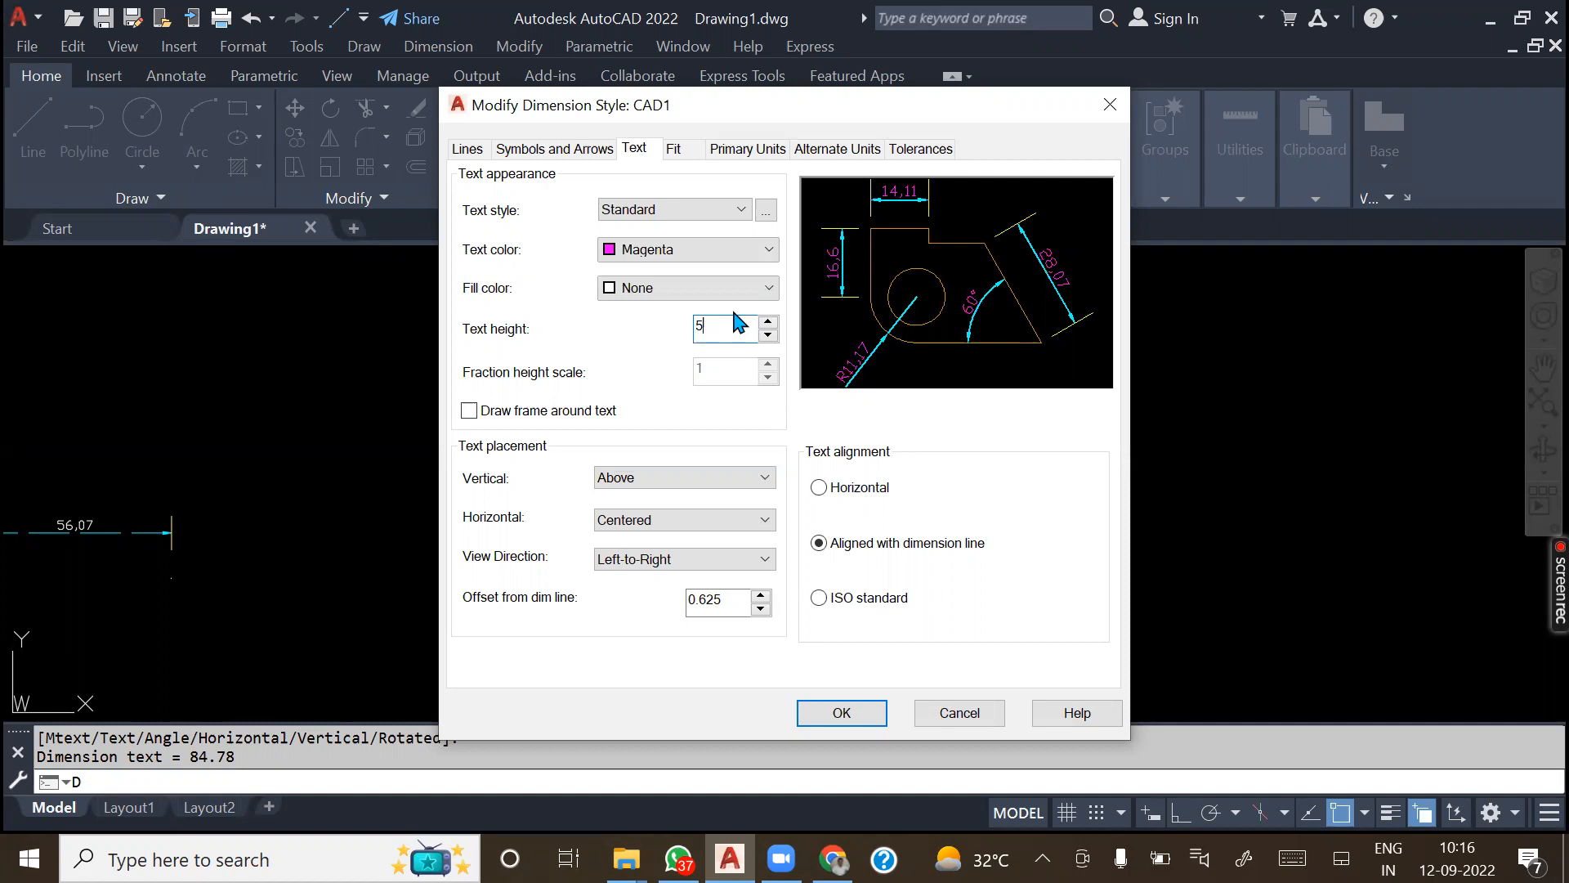
pyautogui.click(469, 410)
pyautogui.click(469, 411)
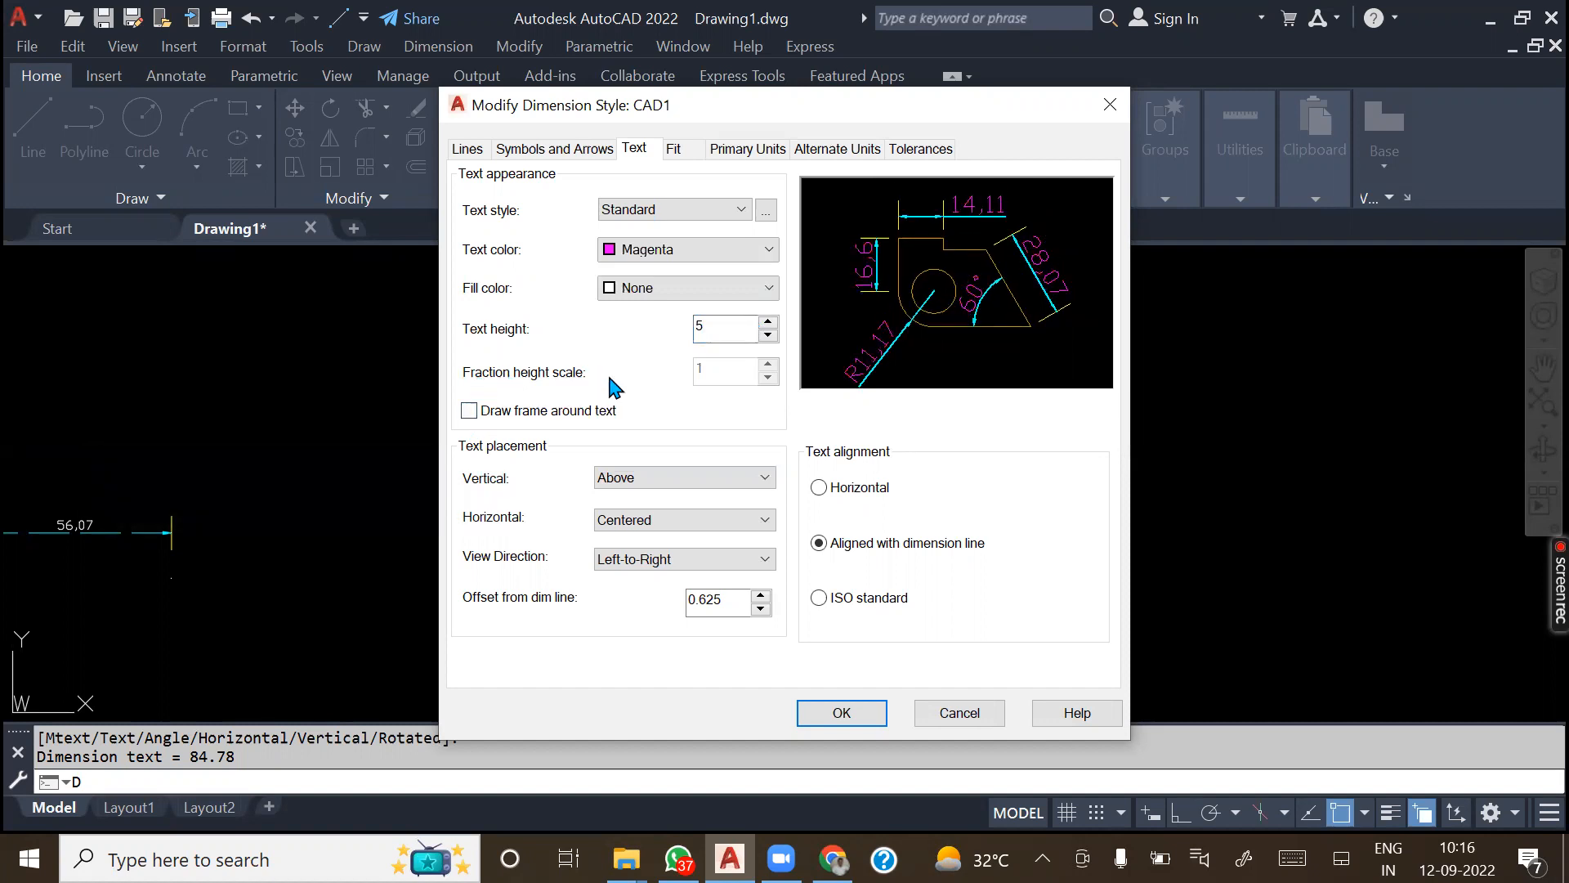
# - Set the unit format of the linear dimensions to Architectural in the primary units
pyautogui.click(723, 154)
pyautogui.click(705, 199)
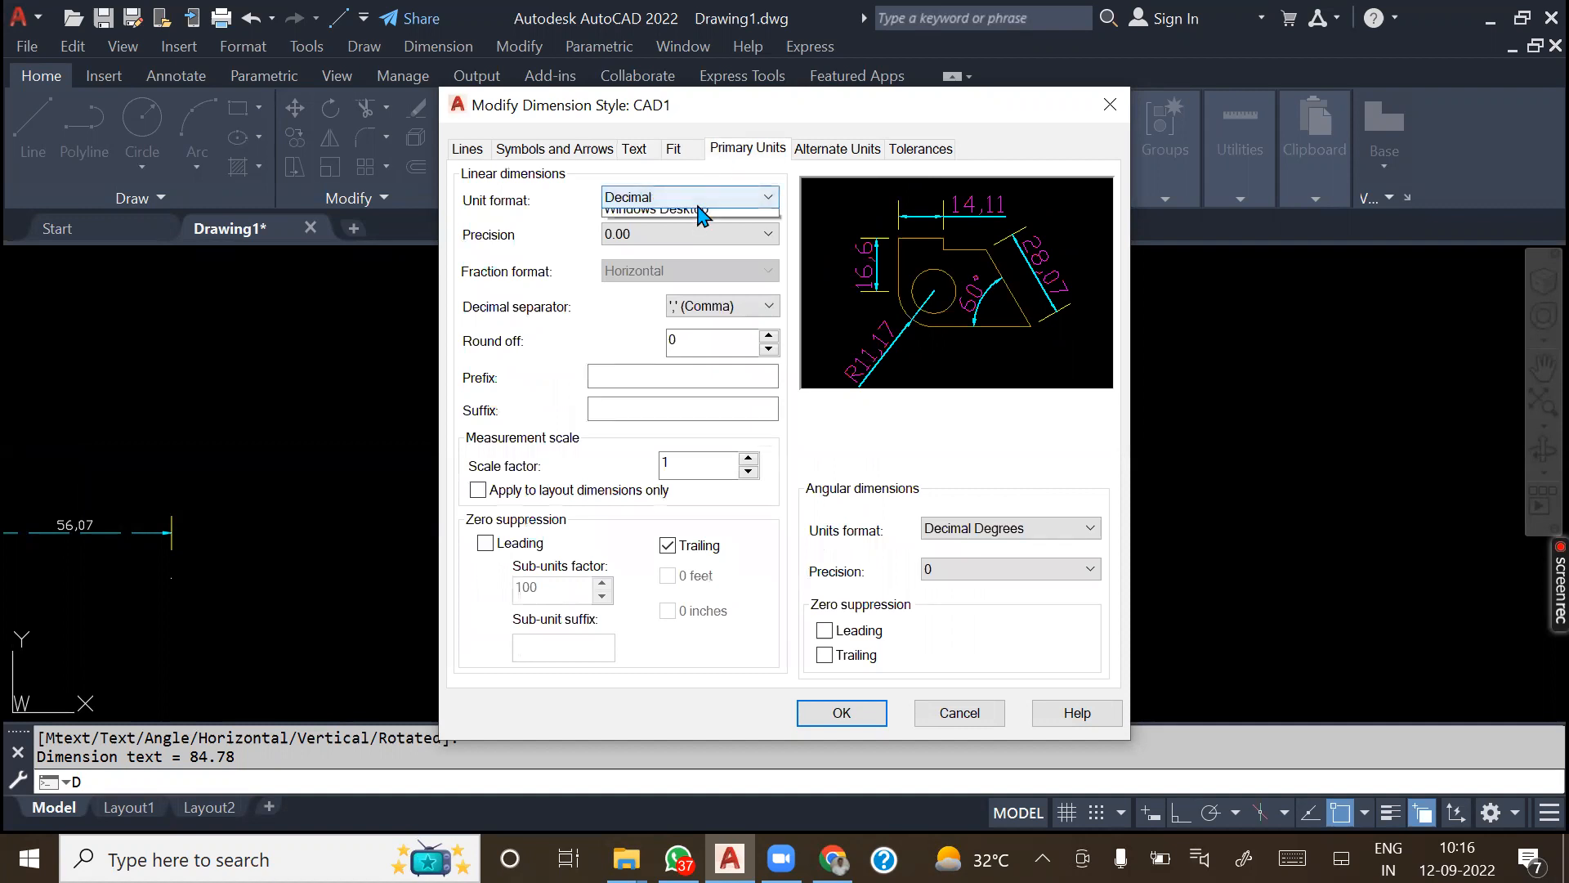
pyautogui.click(672, 268)
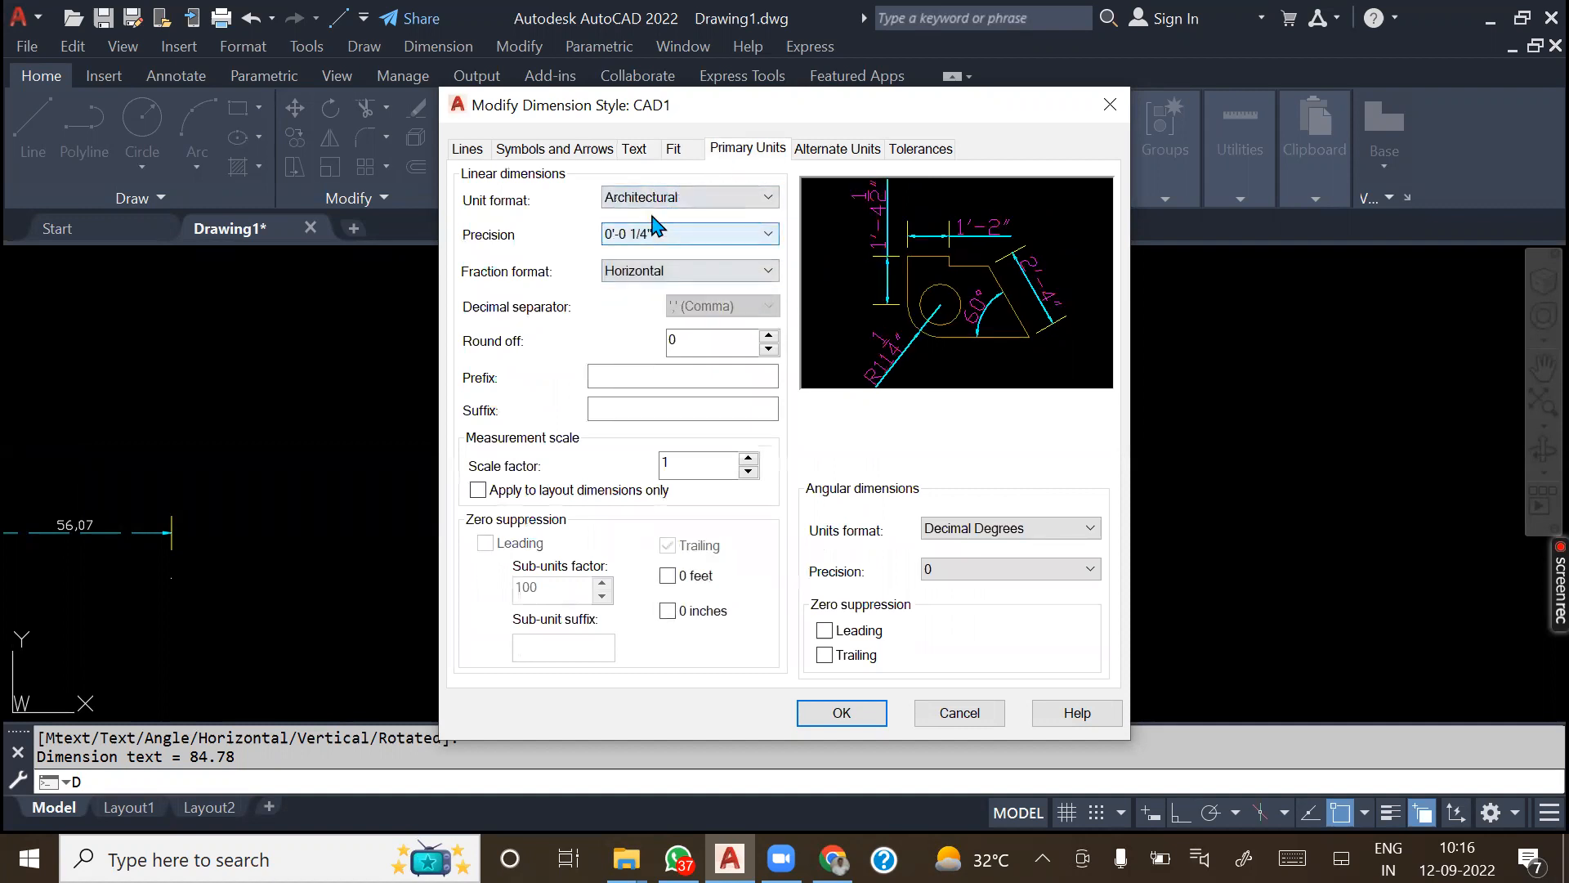
# - Enlarge the style preview and try a fraction height scale of 2 before setting it back to 1
pyautogui.click(635, 149)
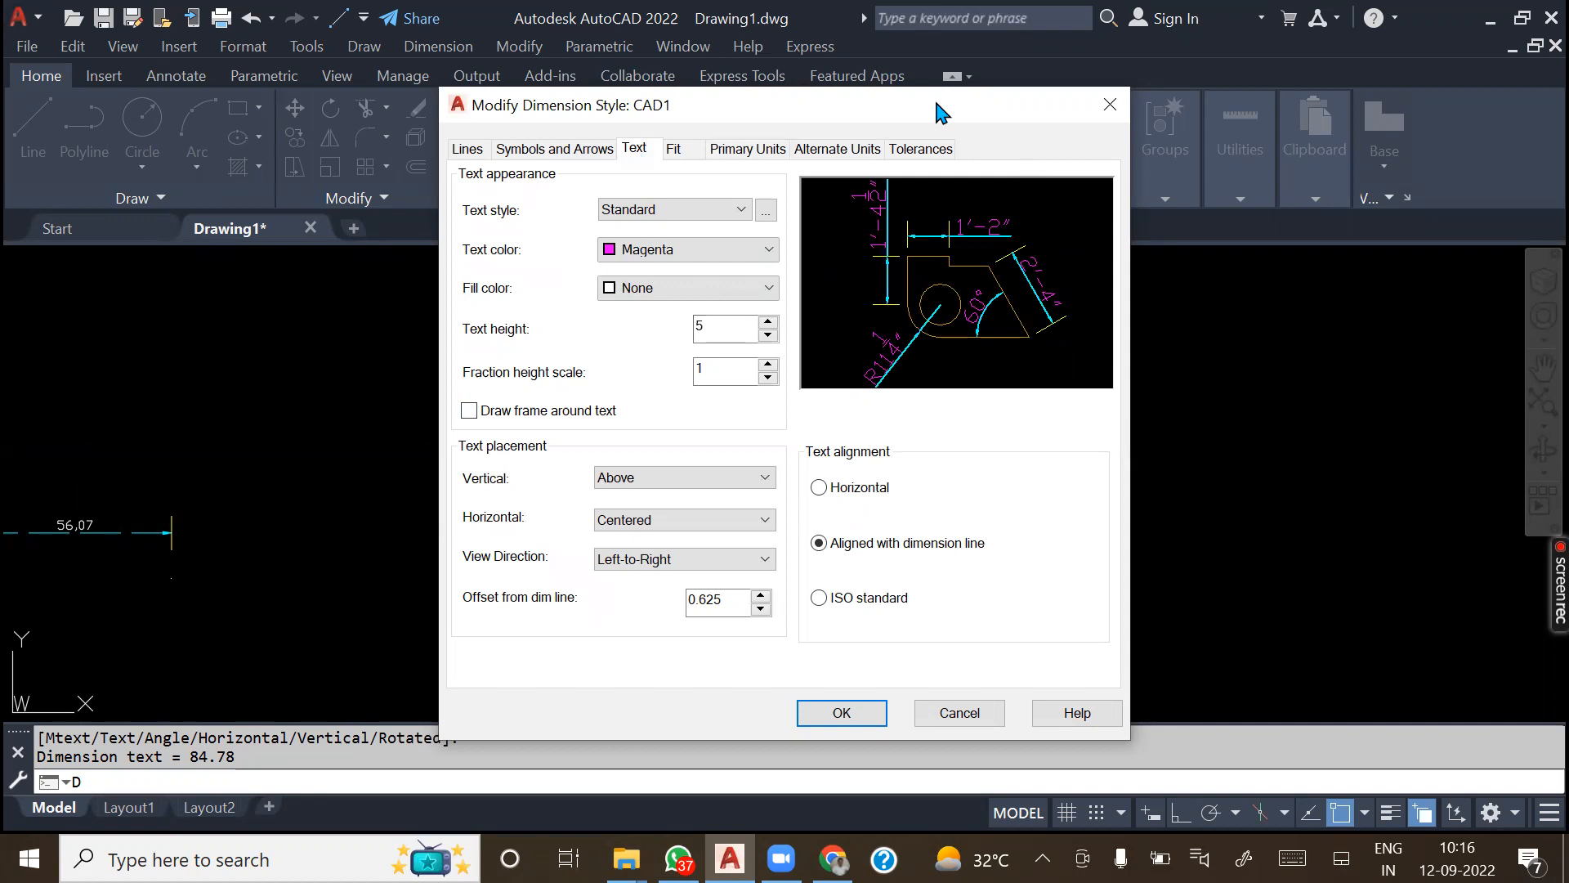
pyautogui.moveTo(938, 112); pyautogui.dragTo(698, 31)
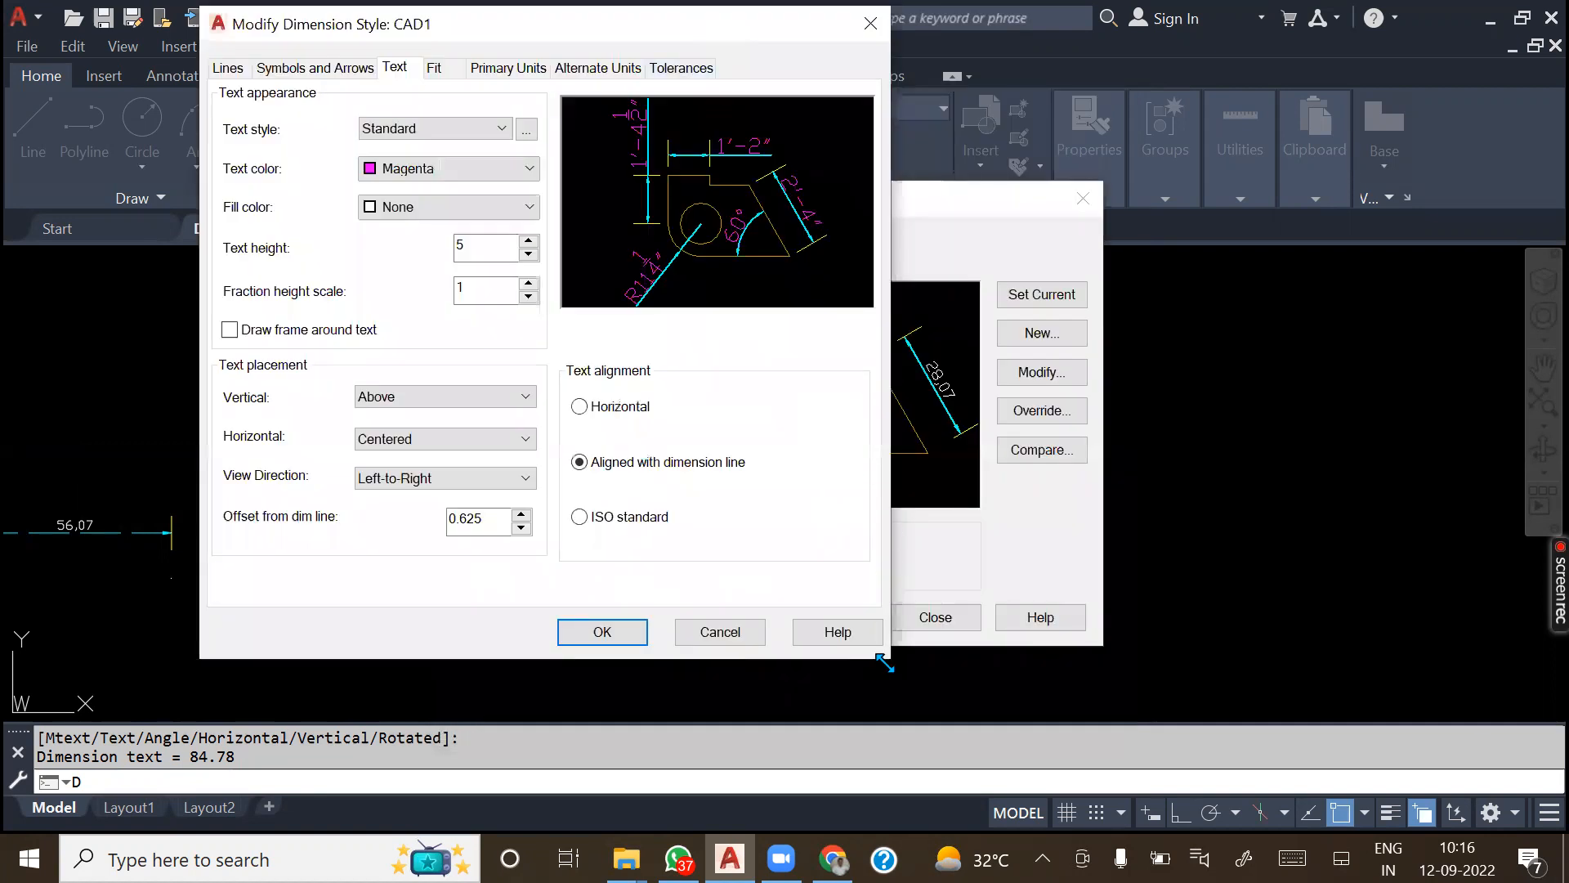
pyautogui.moveTo(885, 662); pyautogui.dragTo(1447, 774)
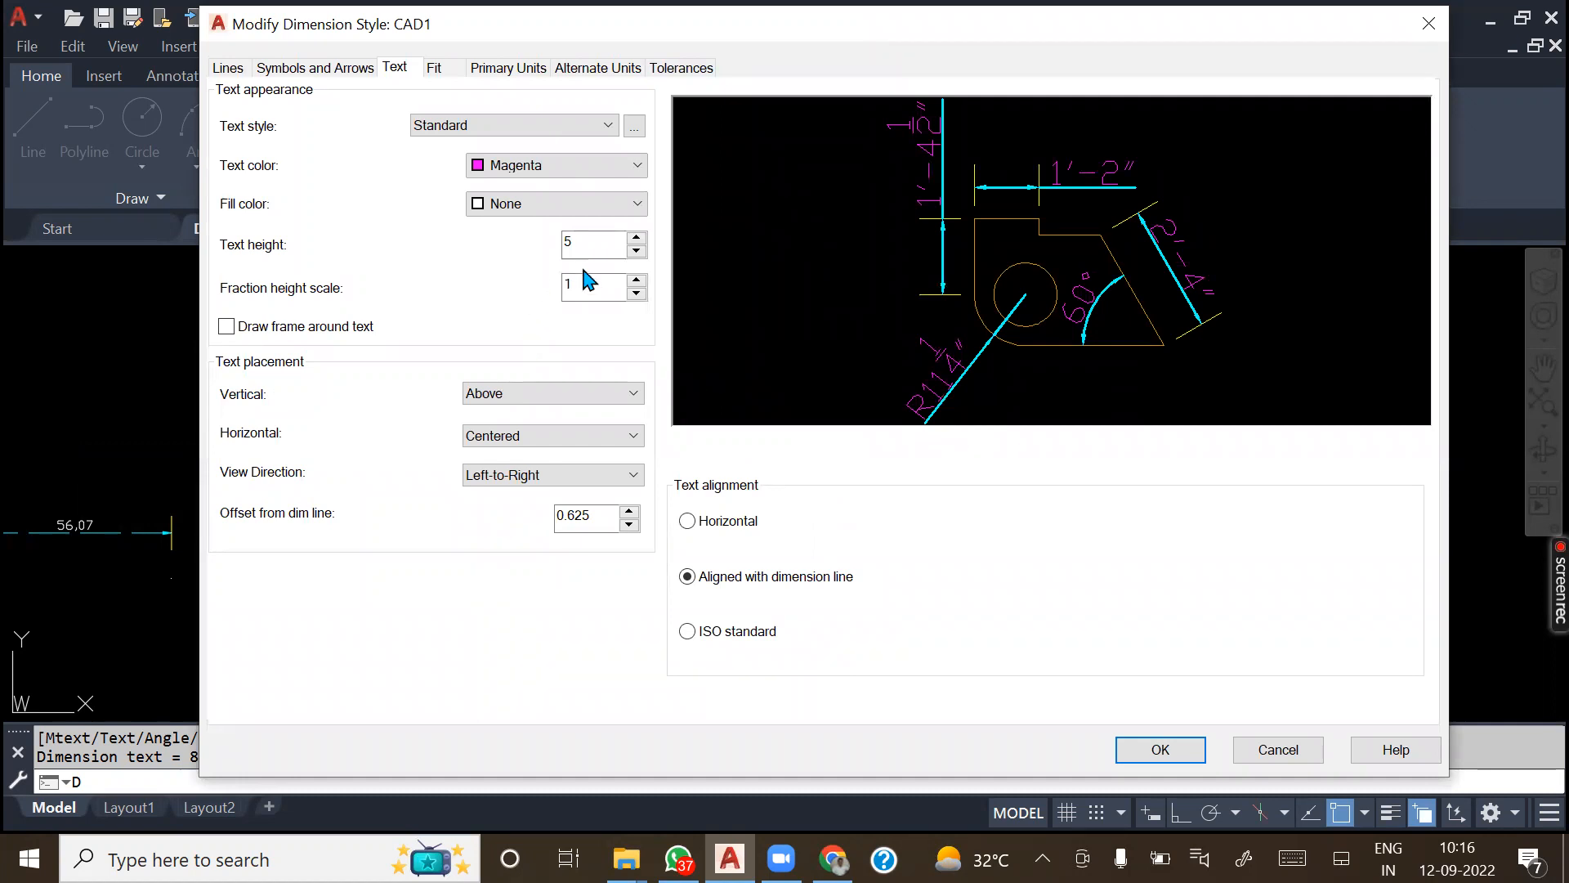
pyautogui.doubleClick(590, 292)
pyautogui.write('2')
pyautogui.click(602, 245)
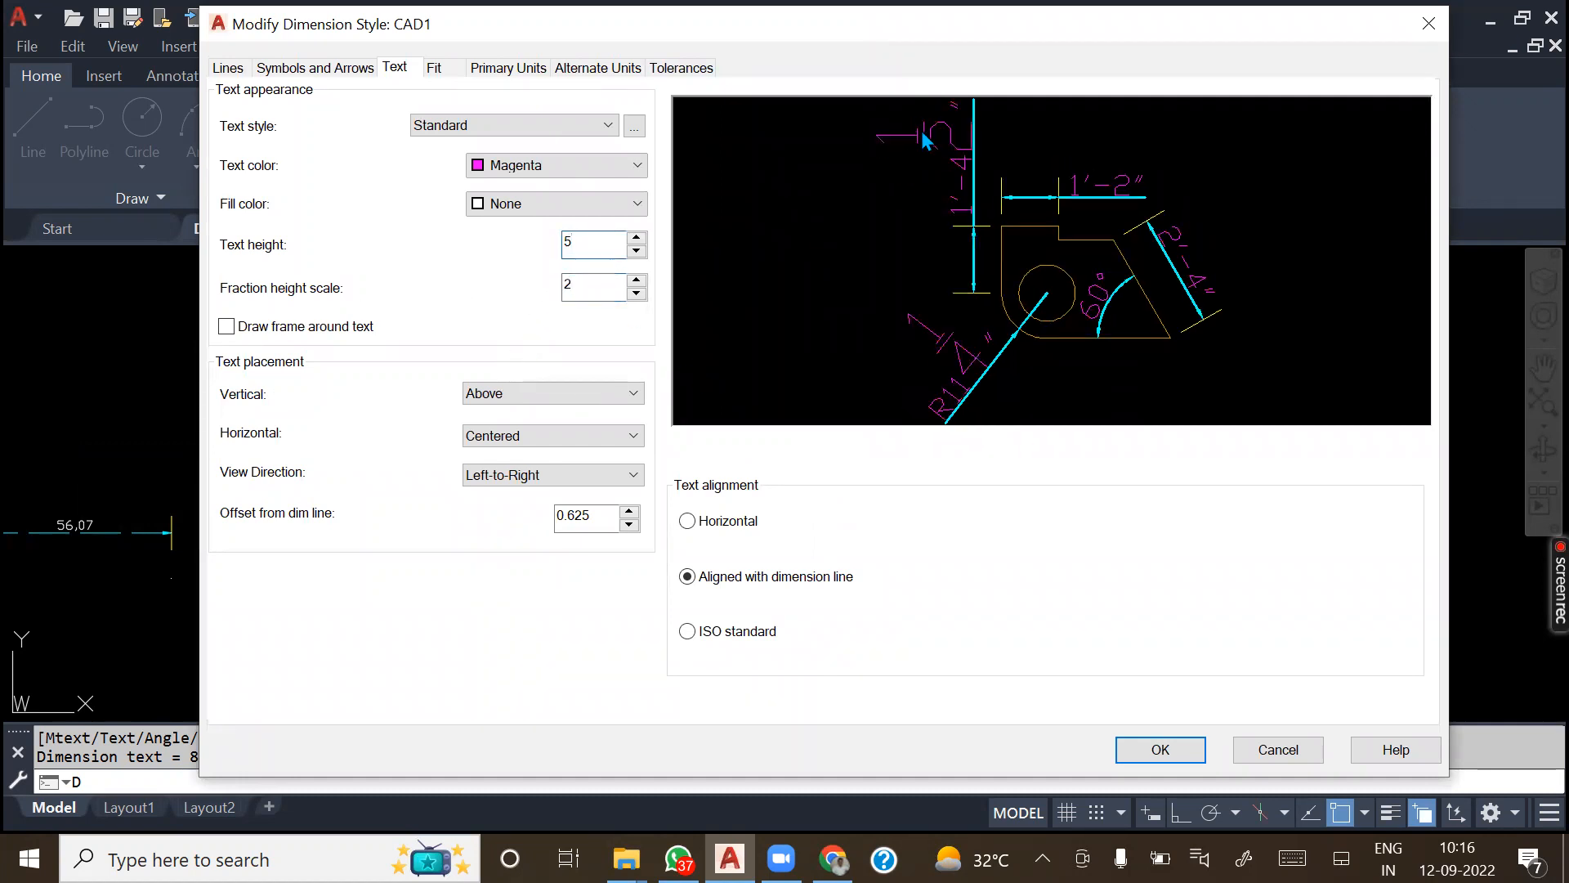
pyautogui.doubleClick(580, 286)
pyautogui.write('1')
pyautogui.click(602, 242)
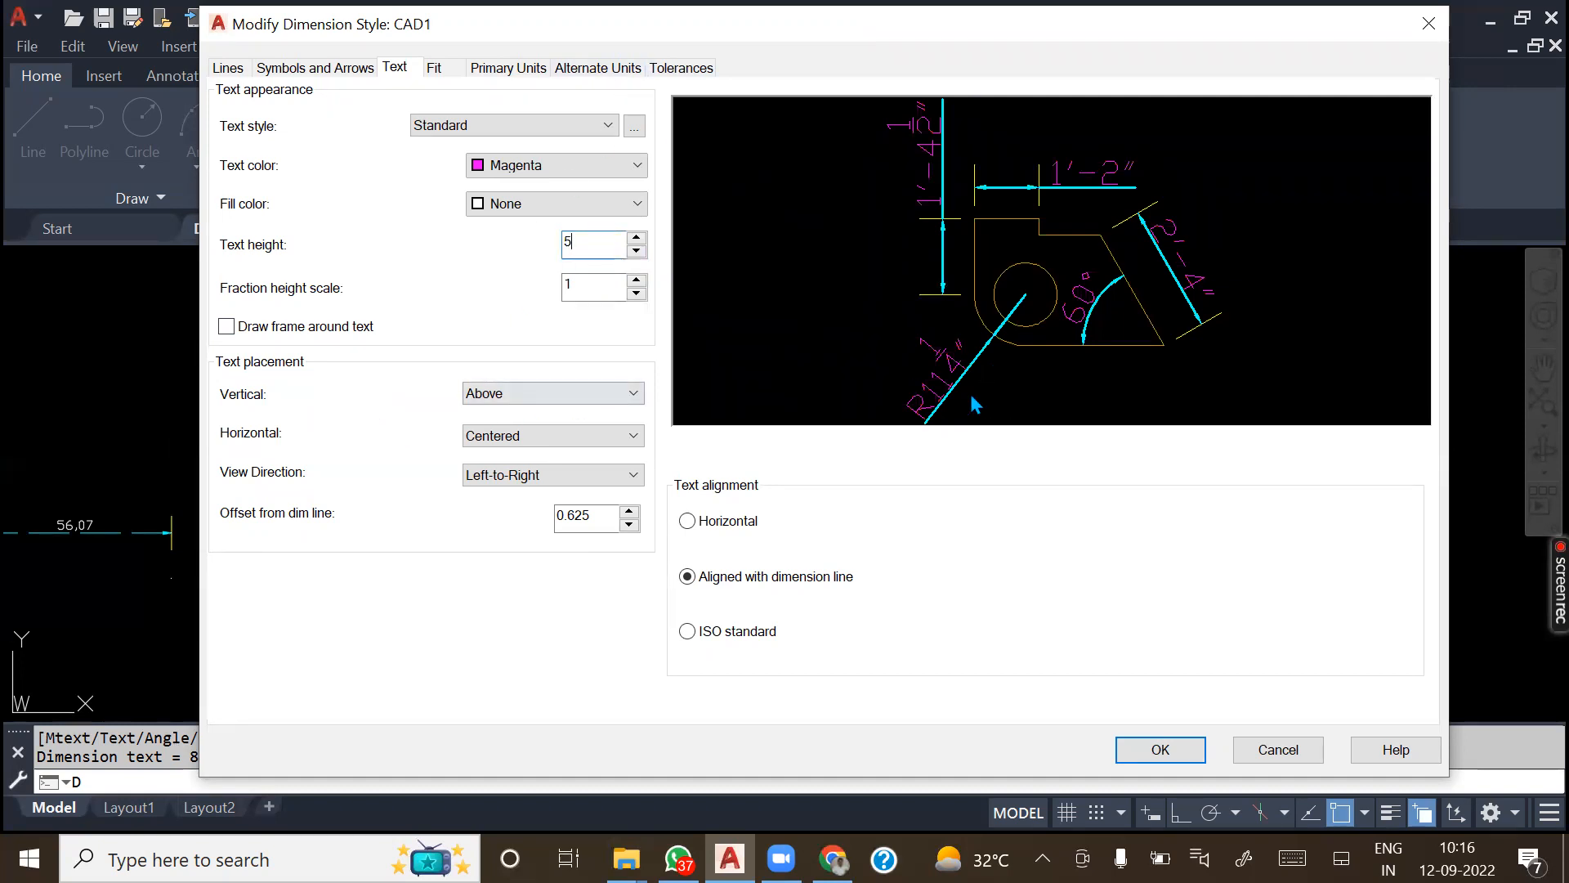
# - Set the linear dimensions' unit format back to Decimal and the dimension text height to 2.5
pyautogui.click(527, 72)
pyautogui.click(553, 114)
pyautogui.click(532, 150)
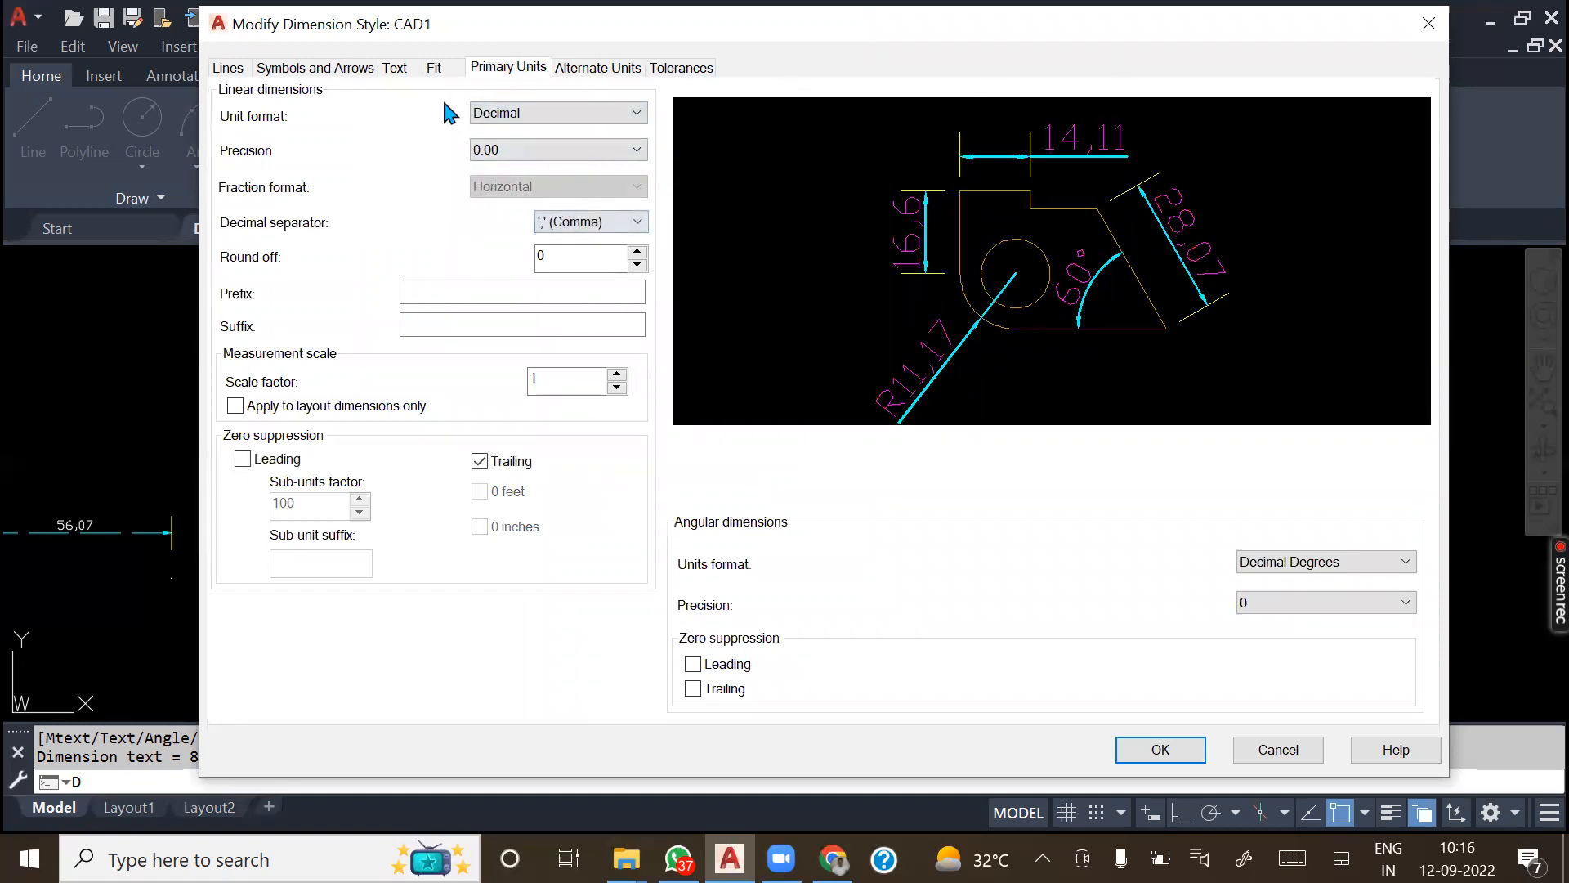
pyautogui.click(395, 68)
pyautogui.doubleClick(589, 254)
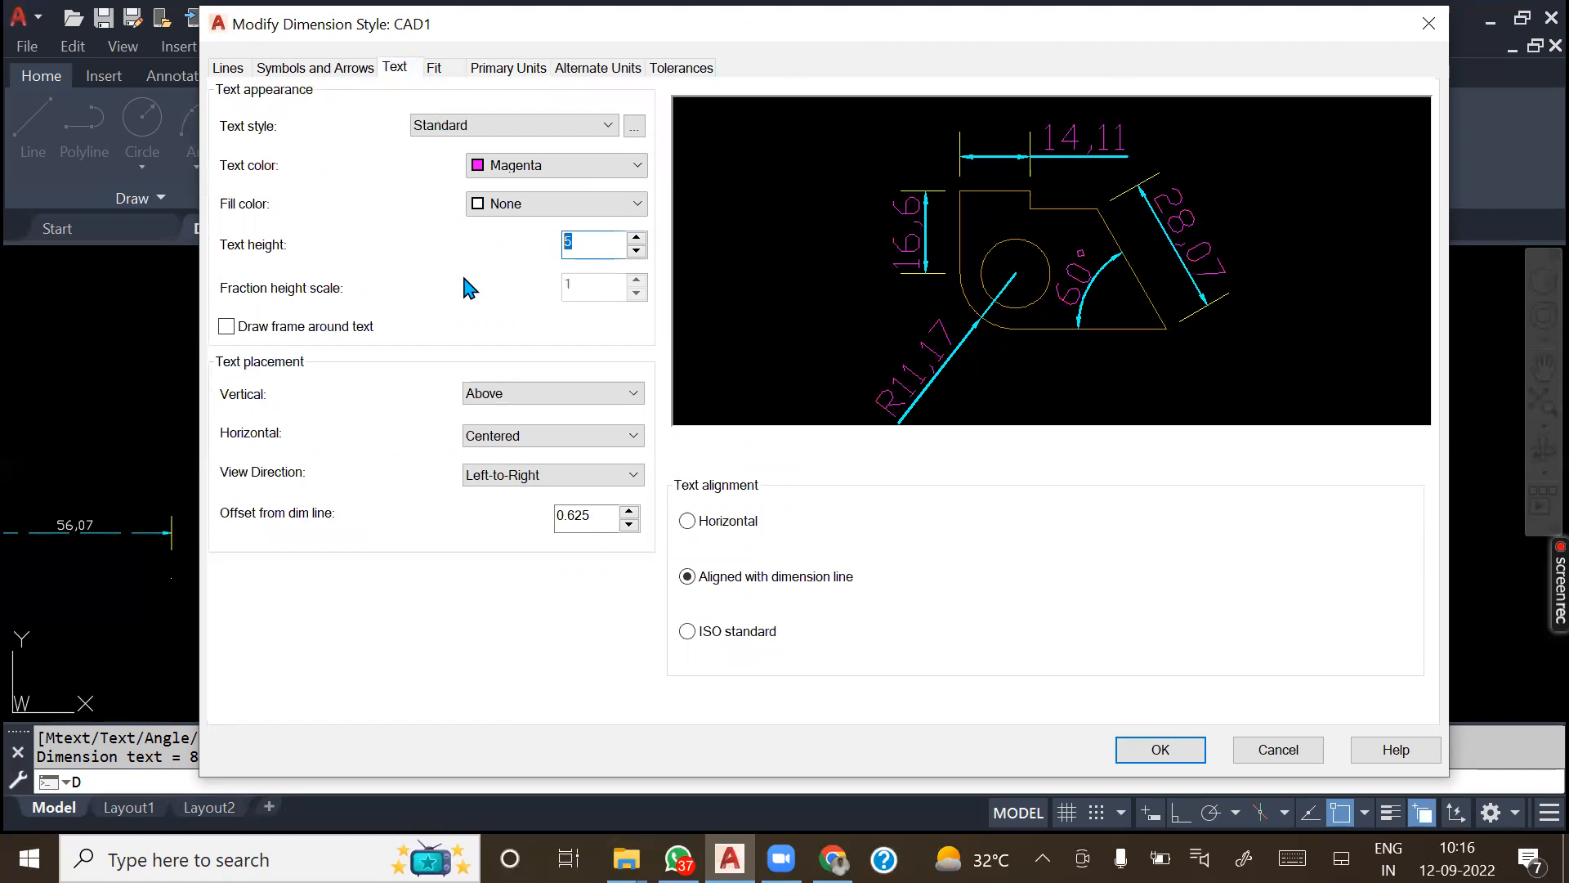
pyautogui.write('2.5')
pyautogui.click(596, 517)
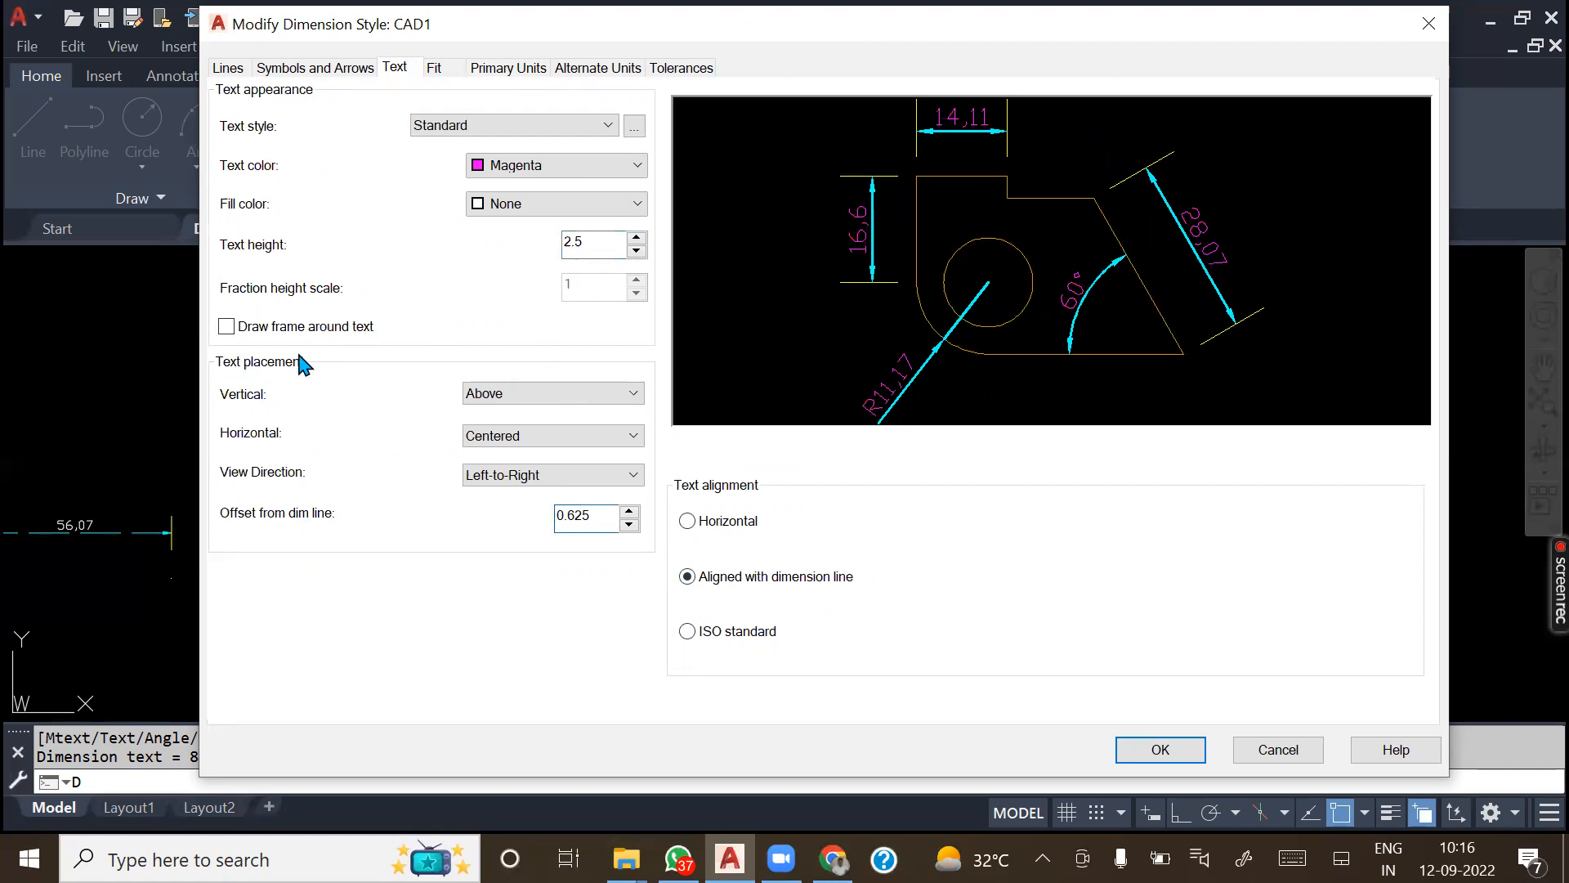
# - Try the vertical text placements Below, JIS and Centered in the preview, ending with Above
pyautogui.click(582, 395)
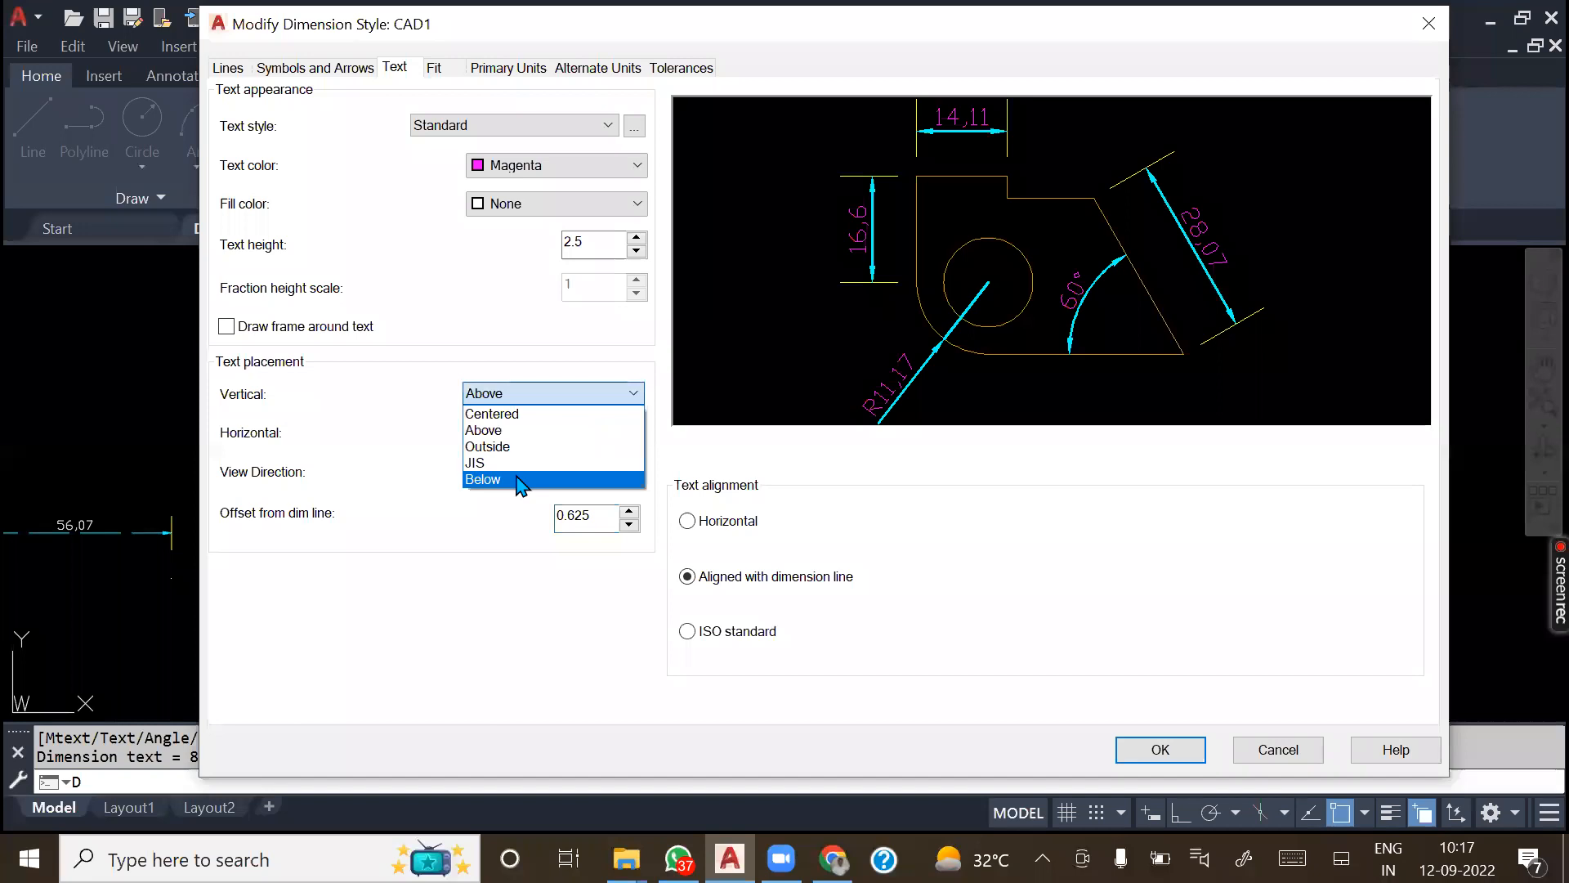
pyautogui.click(519, 481)
pyautogui.click(550, 395)
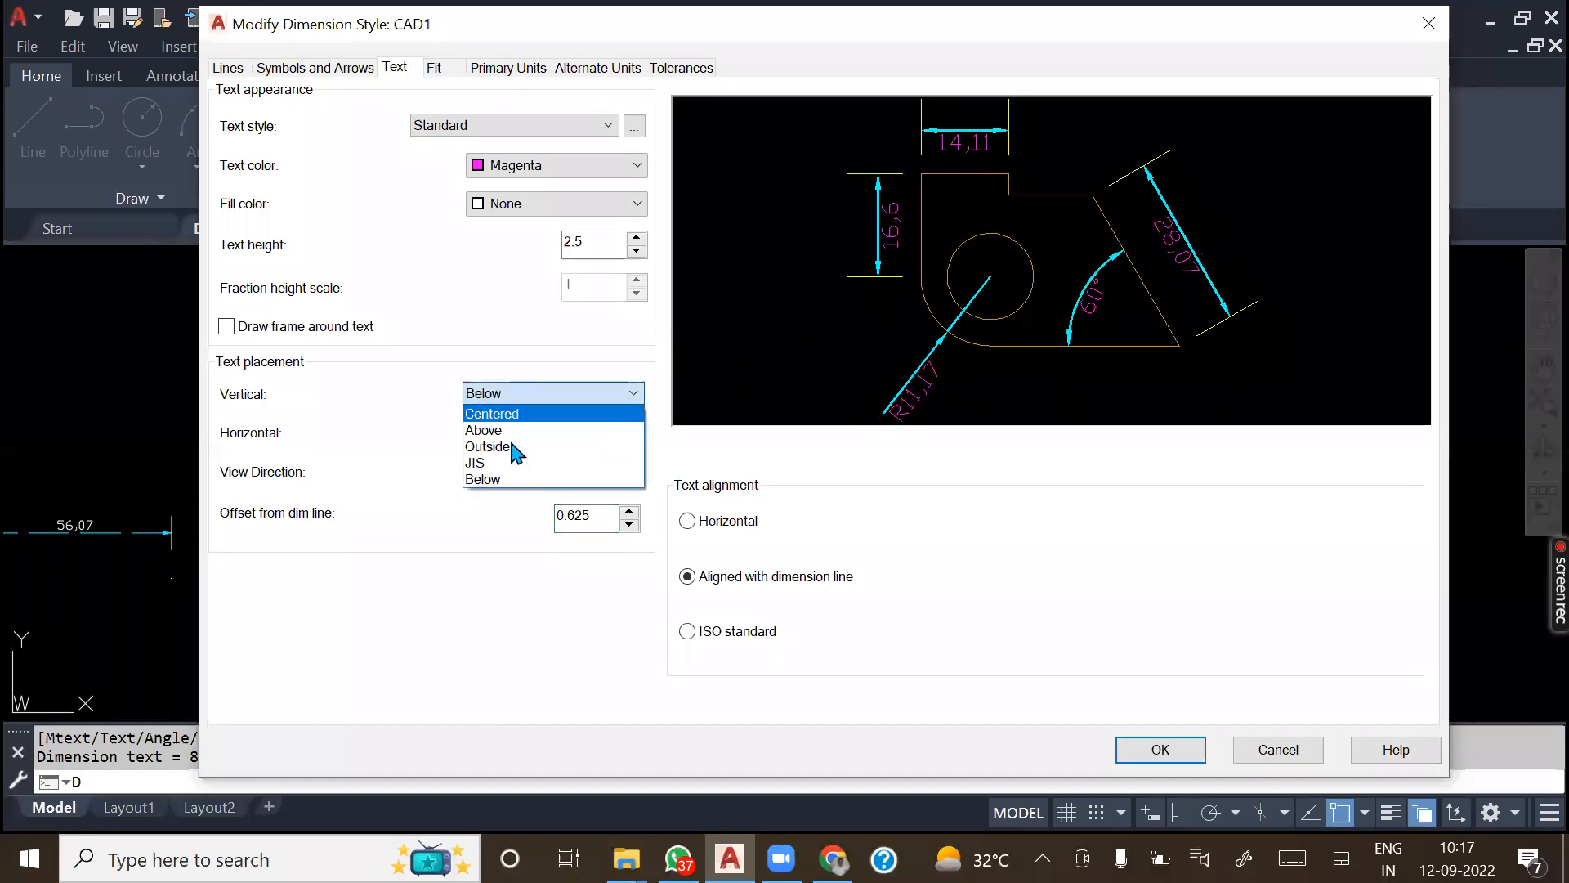
pyautogui.click(512, 464)
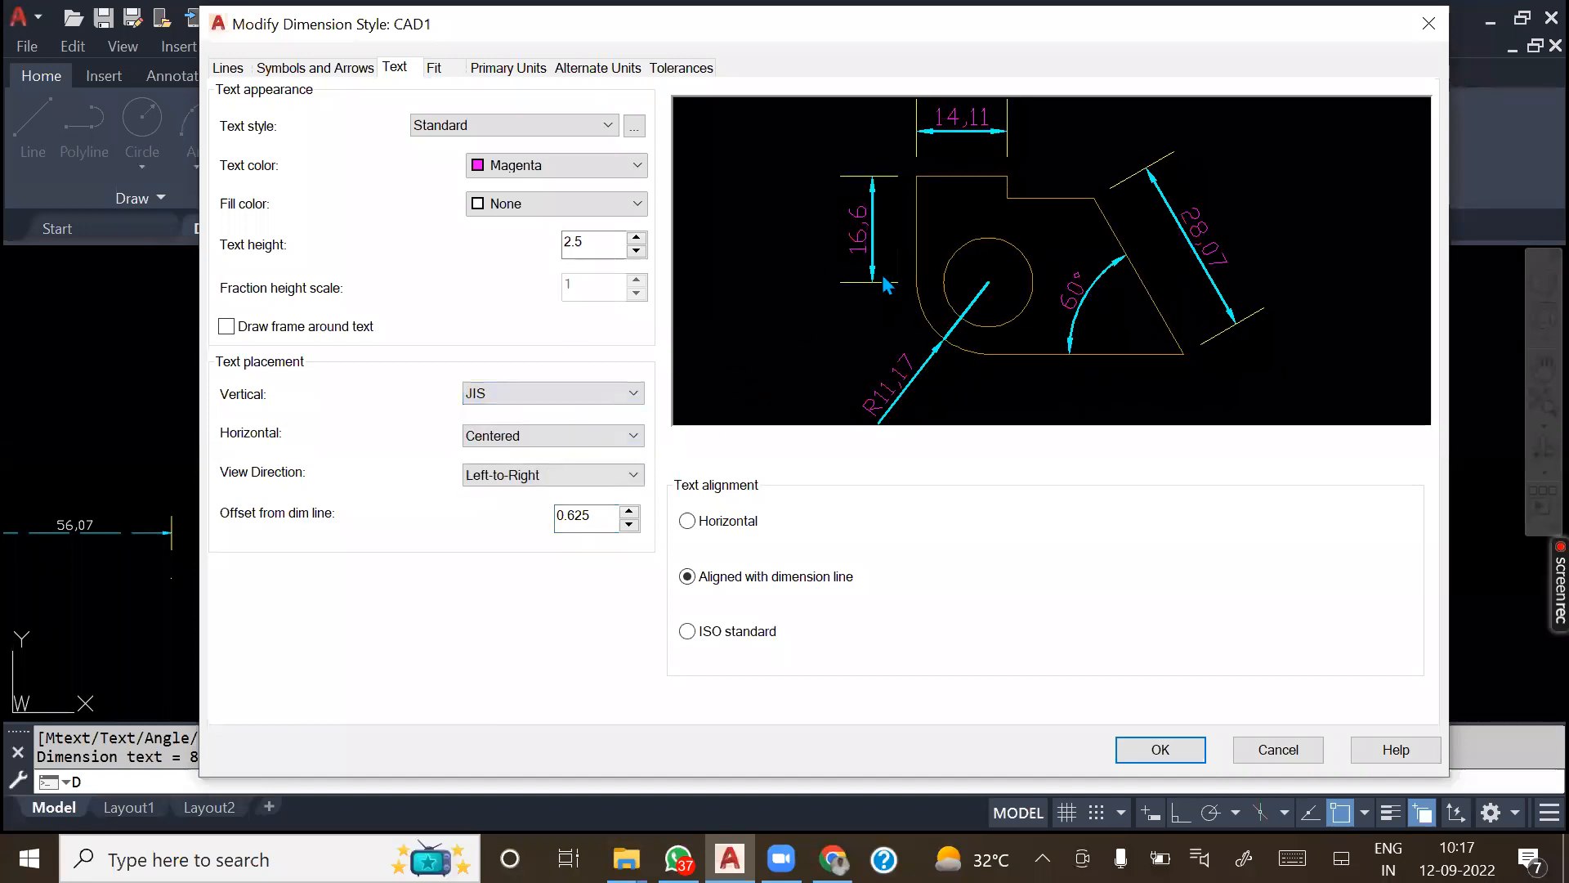
pyautogui.click(561, 437)
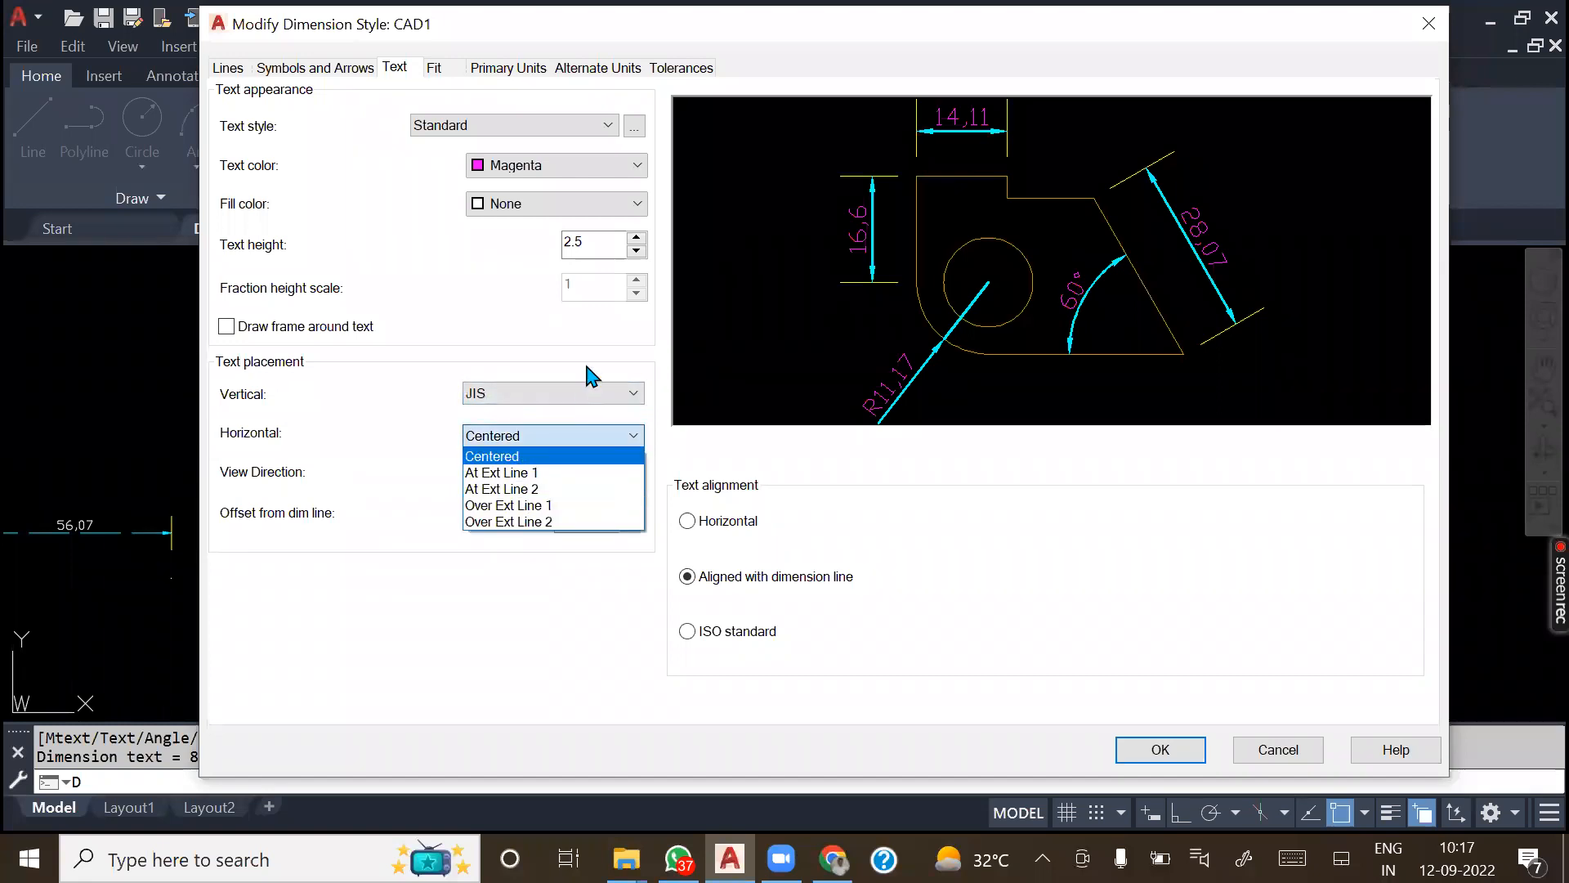
pyautogui.click(587, 392)
pyautogui.click(587, 393)
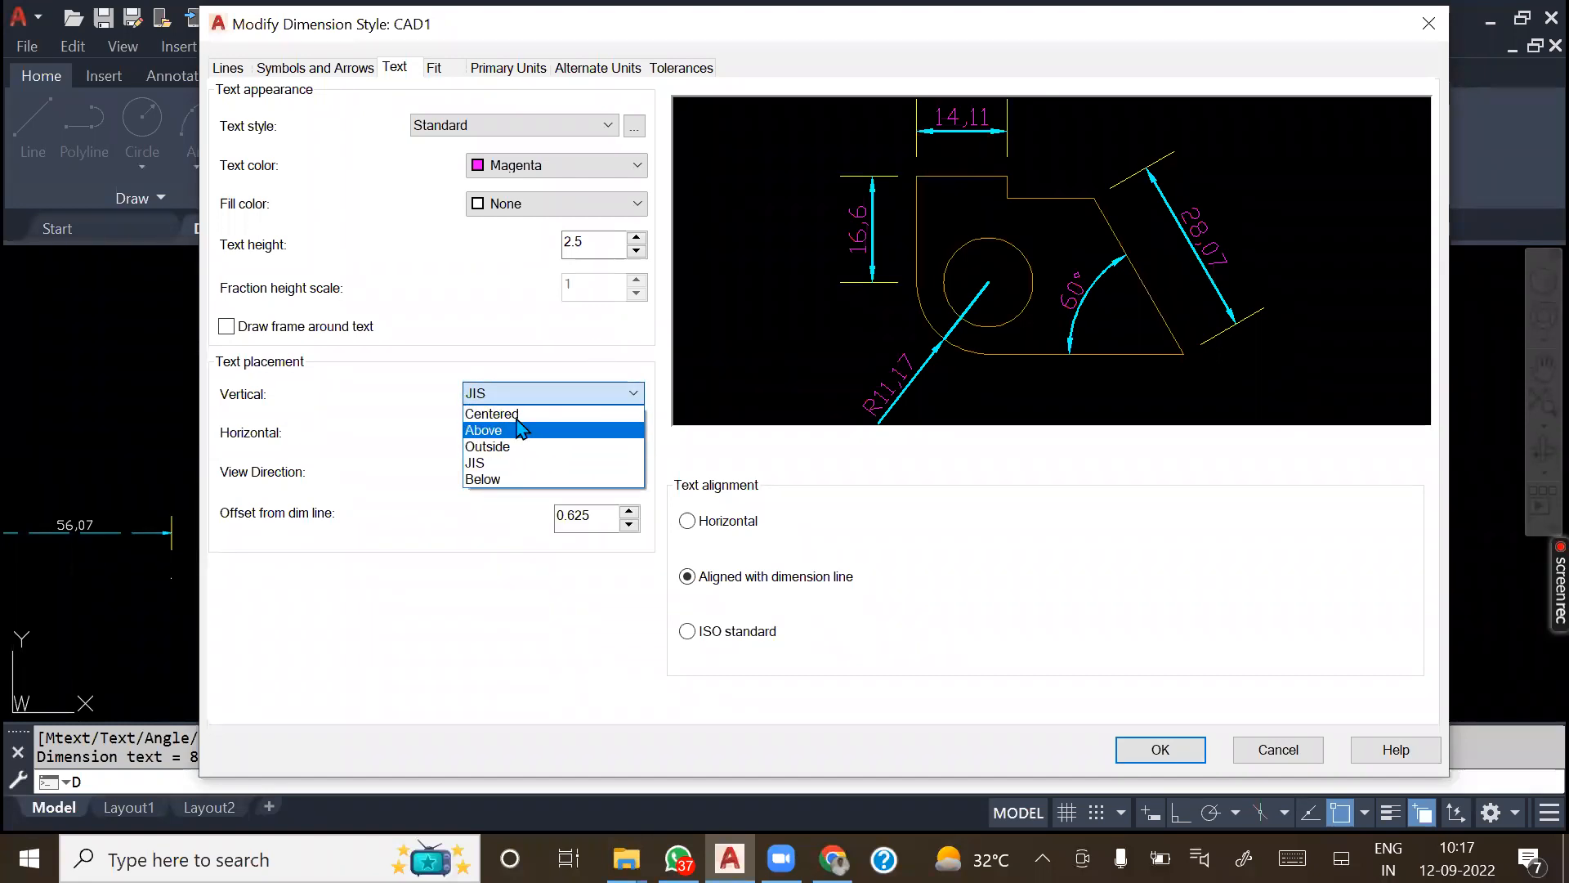
pyautogui.click(634, 413)
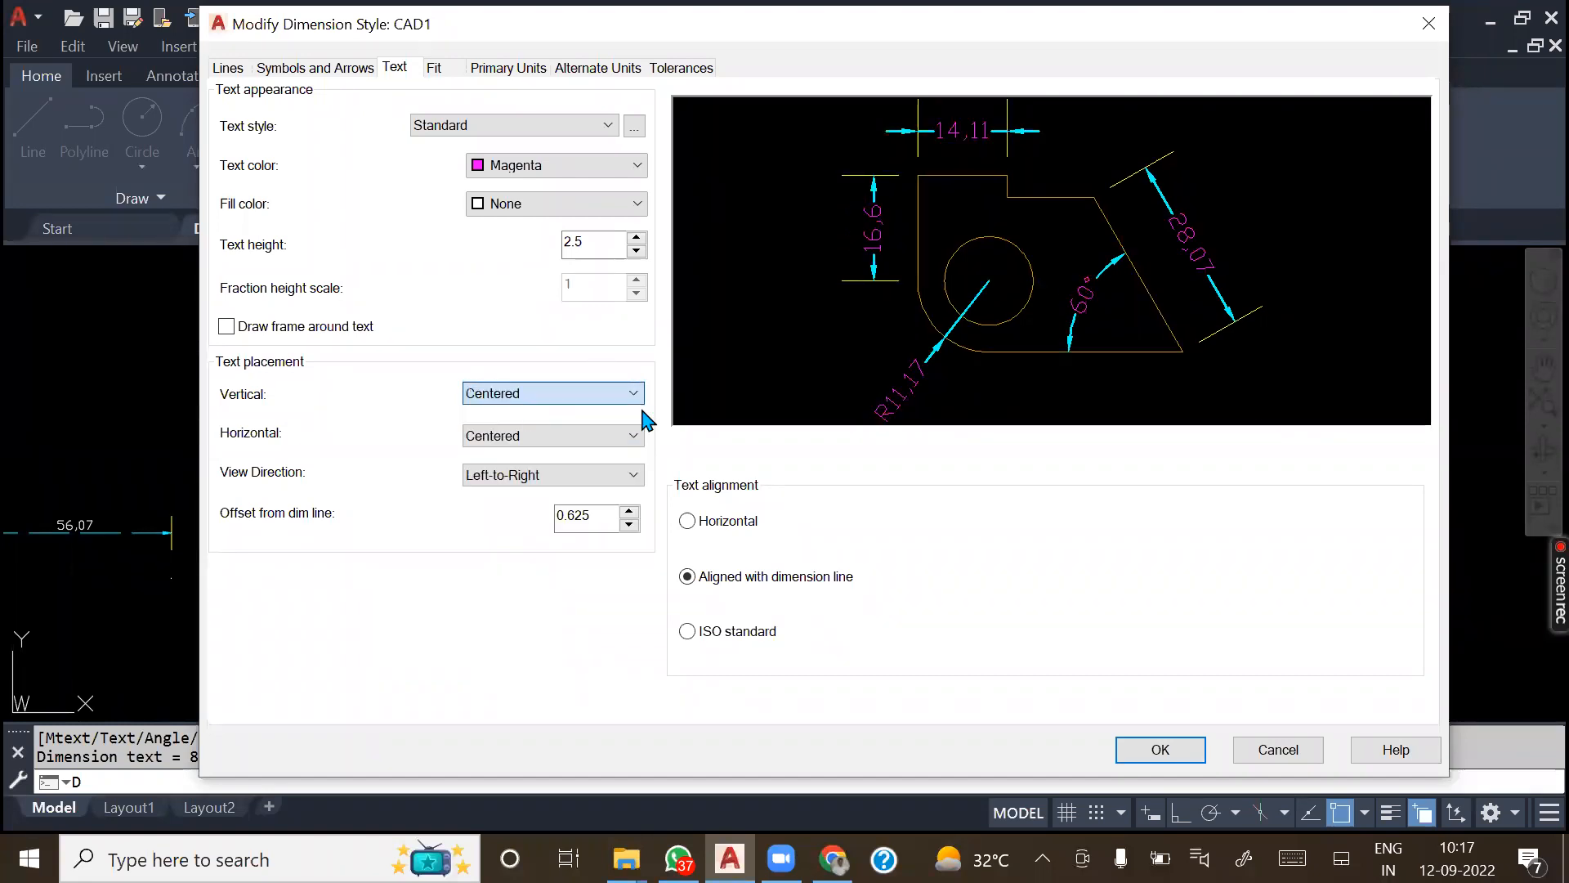
pyautogui.click(564, 396)
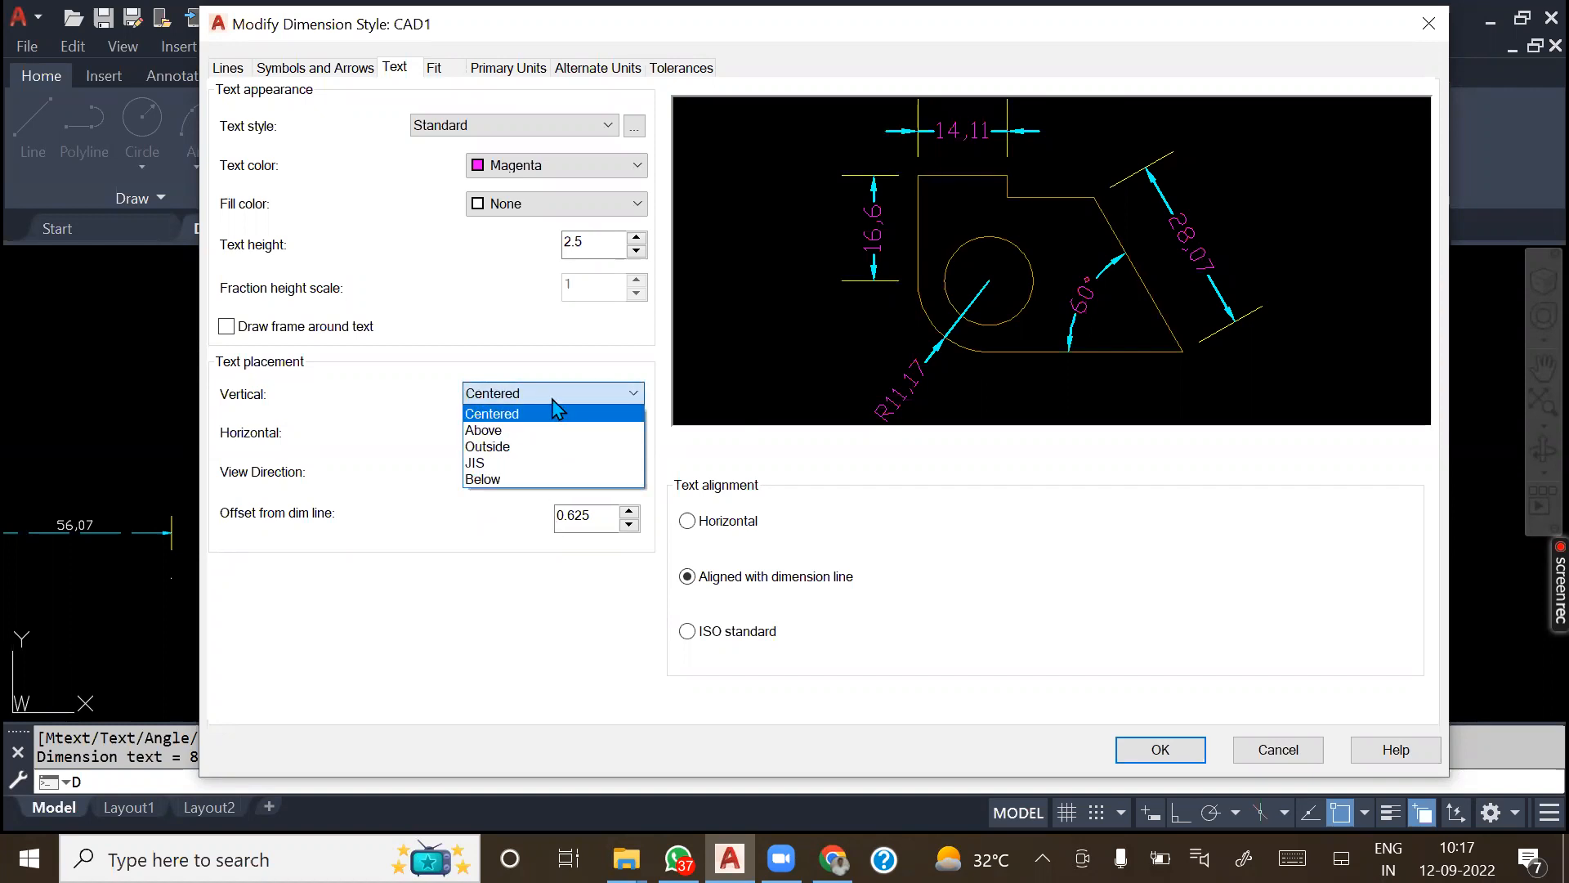
pyautogui.click(555, 431)
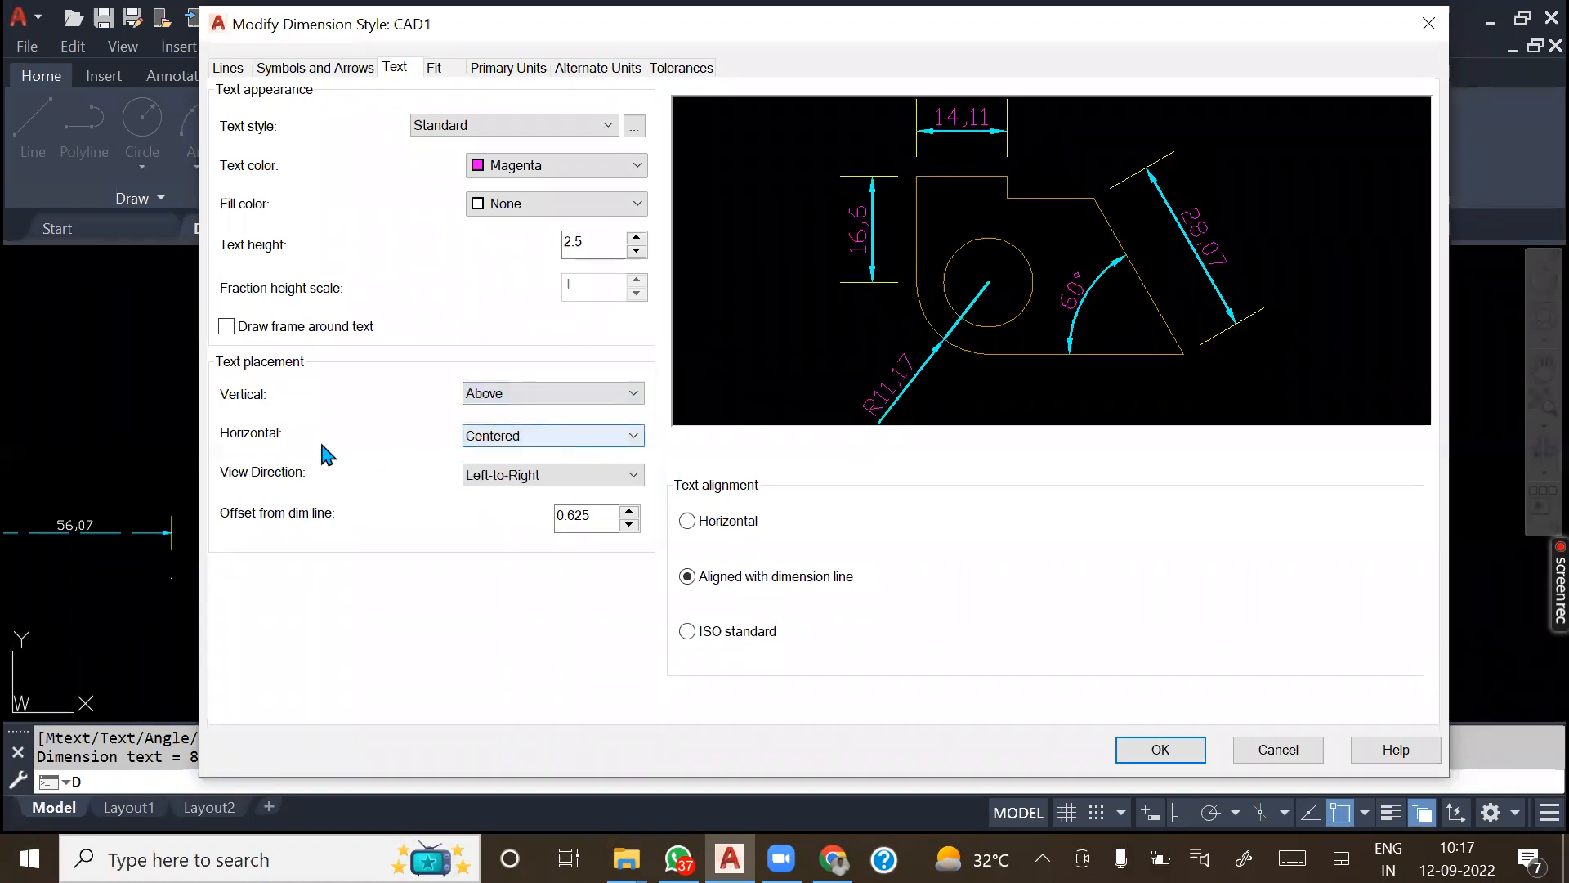
# - Try the horizontal text placements At Ext Line 1, At Ext Line 2, Over Ext Line 1 and Over Ext Line 2, ending with Centered
pyautogui.click(562, 435)
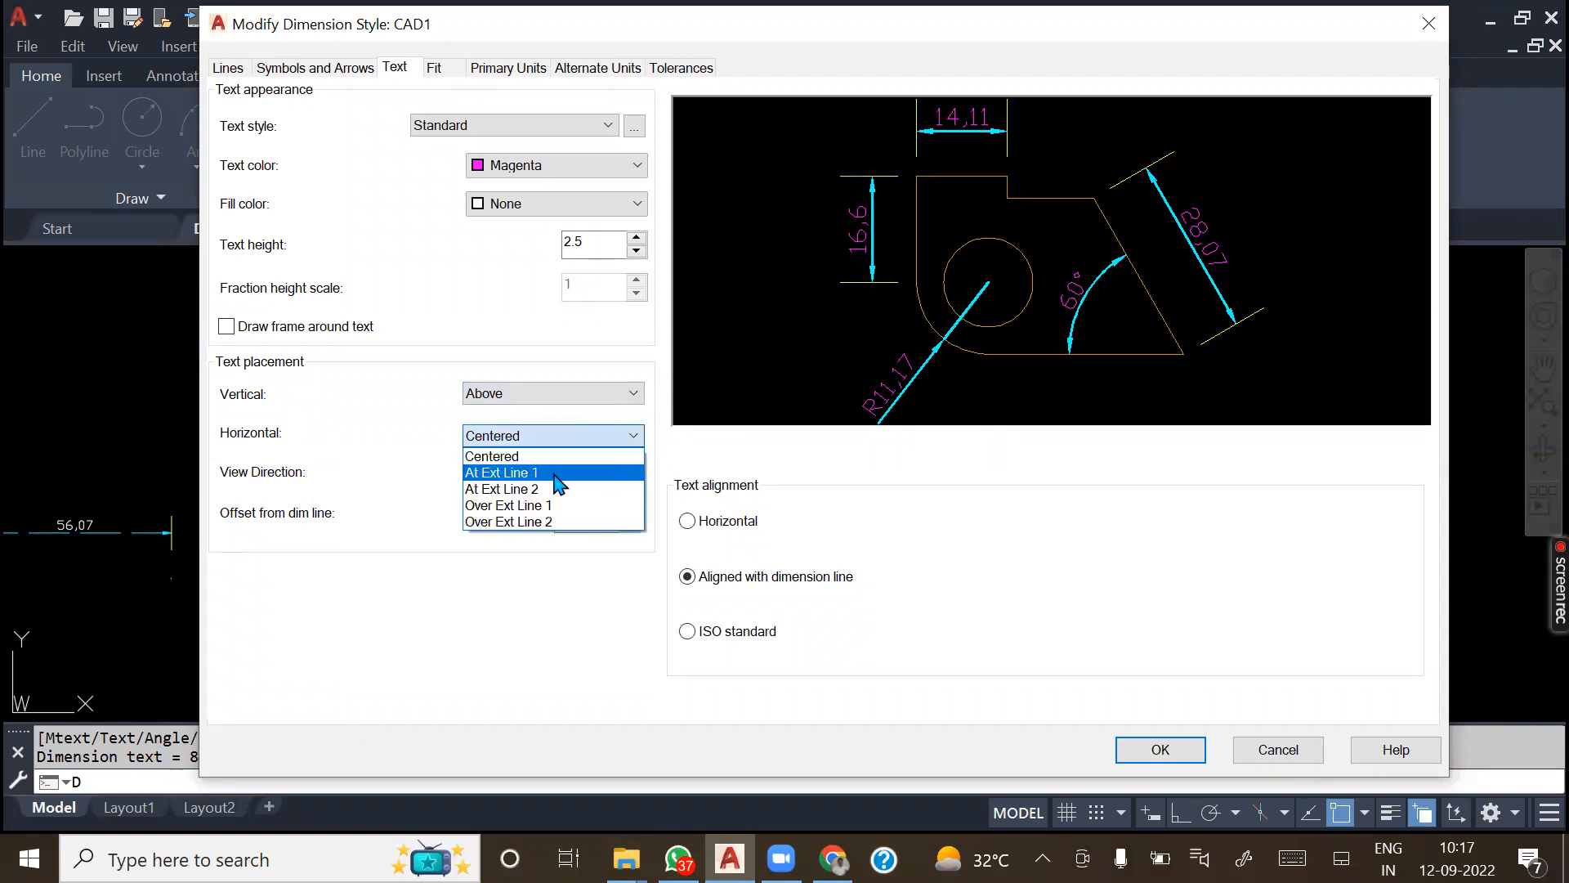
pyautogui.click(559, 474)
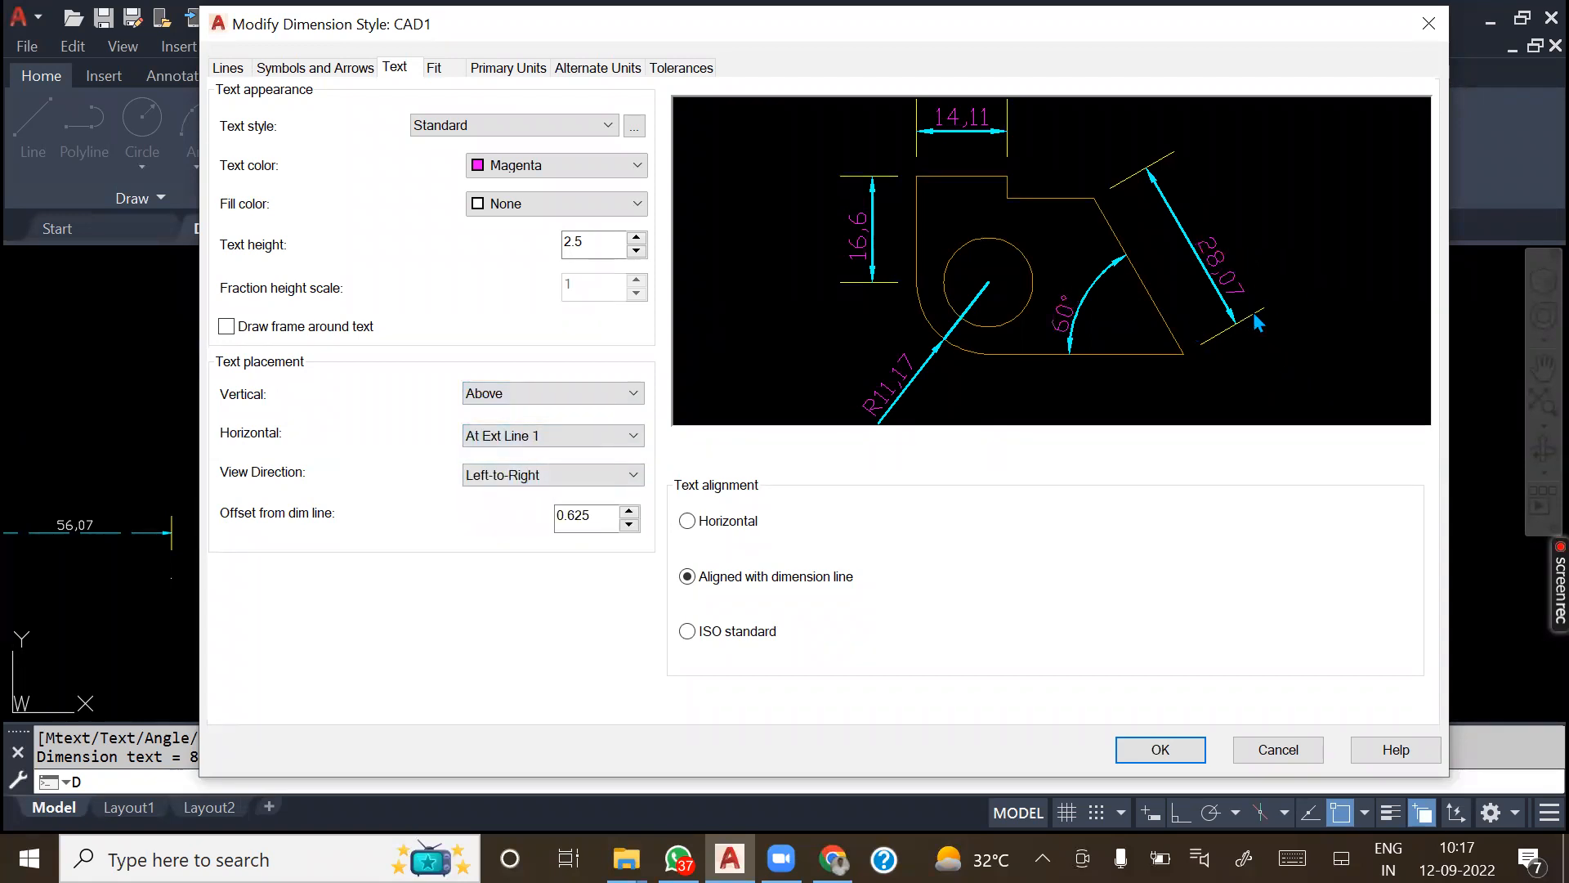
pyautogui.click(520, 446)
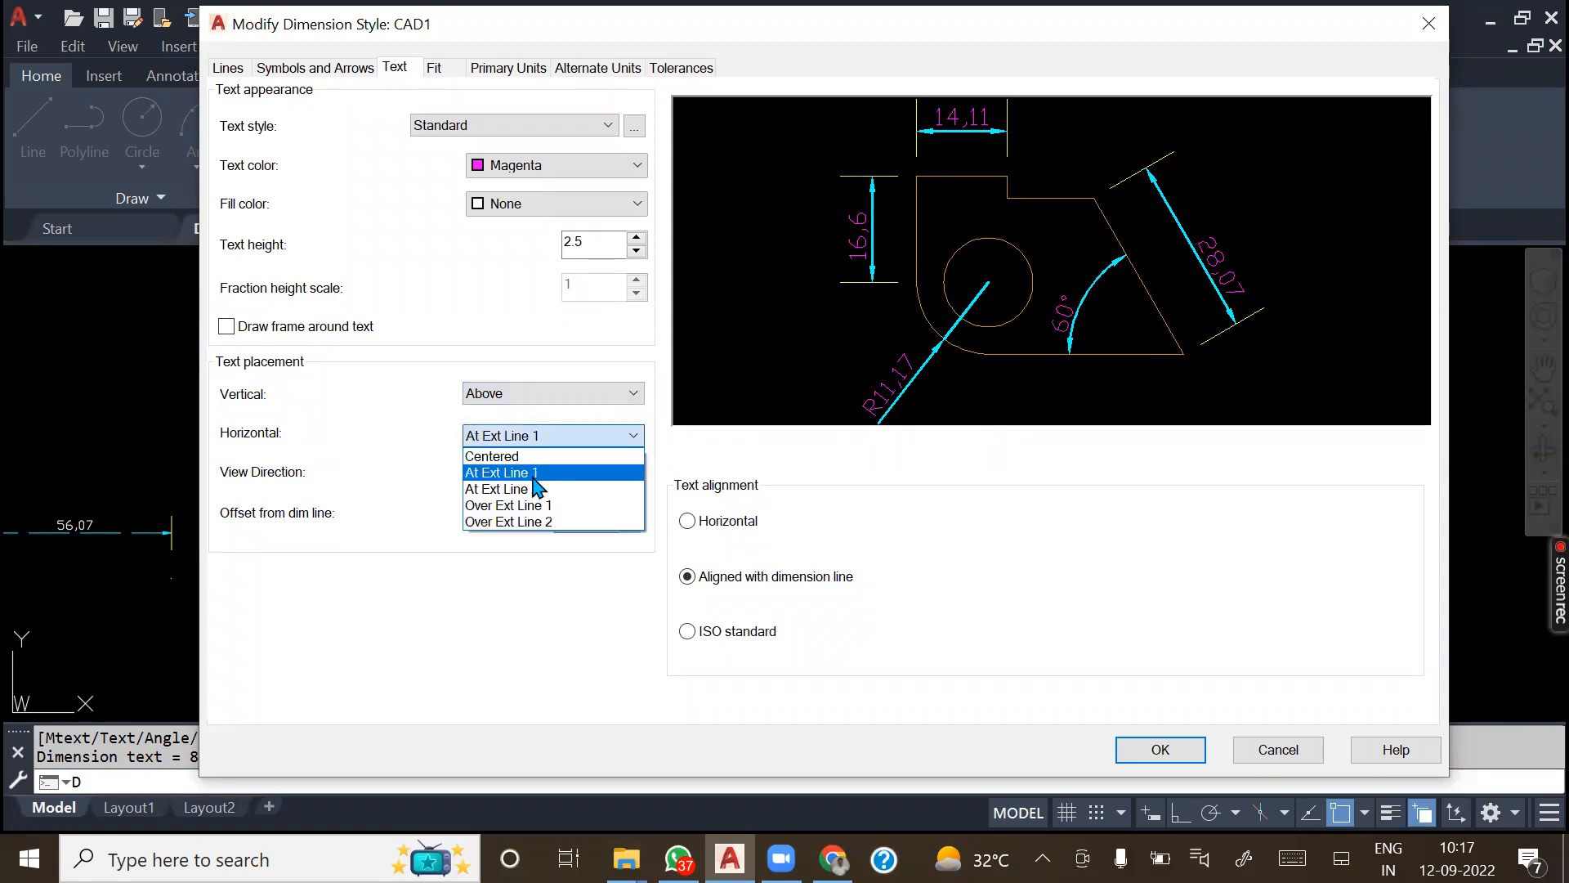
pyautogui.click(569, 486)
pyautogui.click(554, 433)
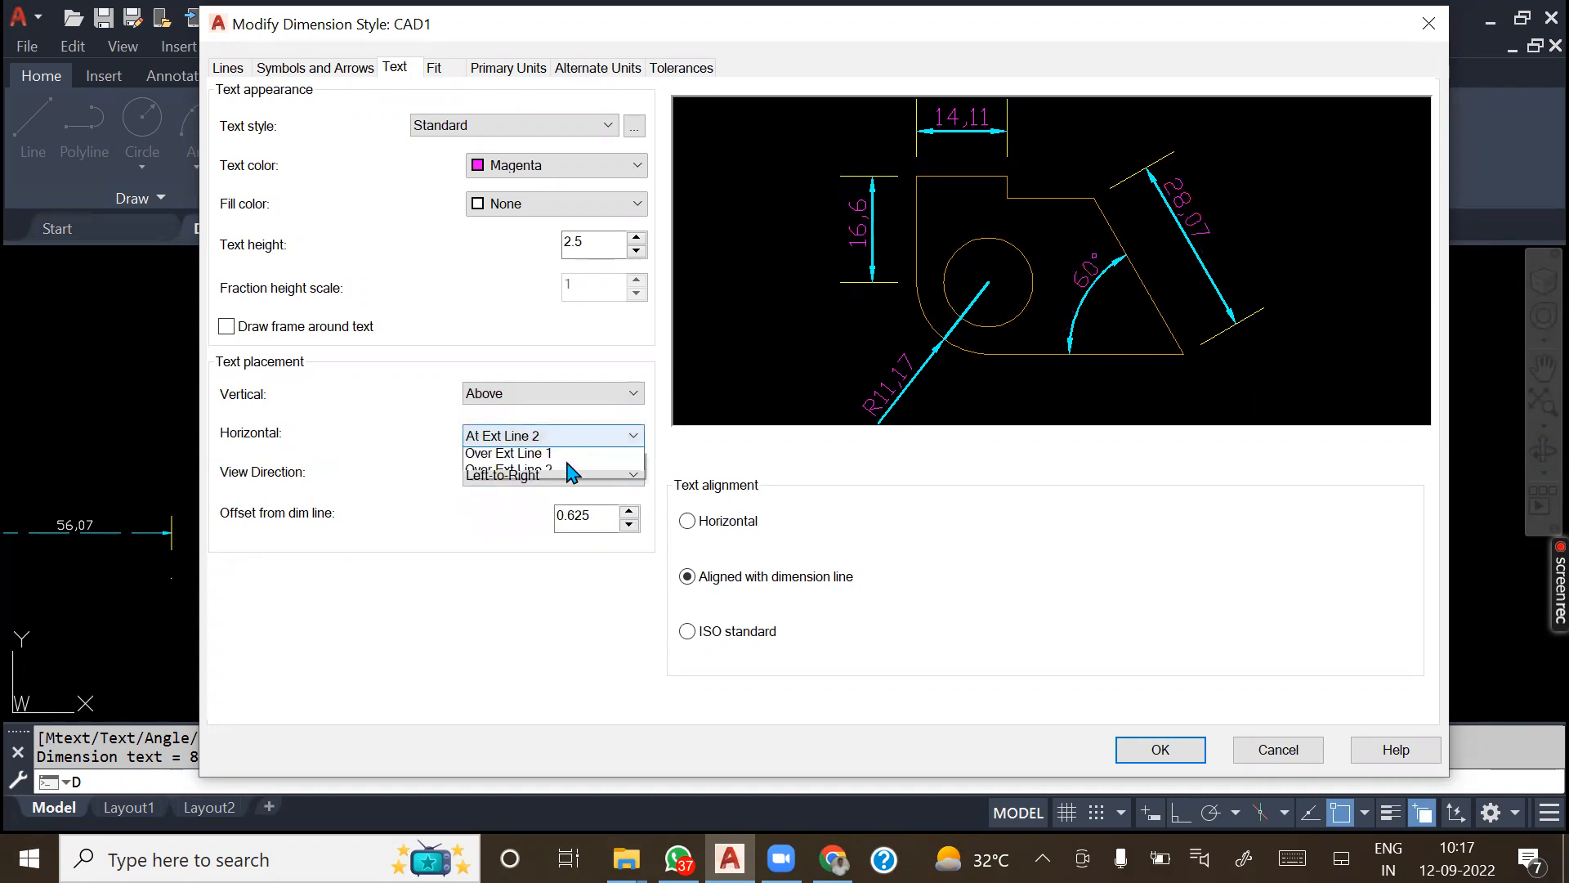
pyautogui.click(569, 507)
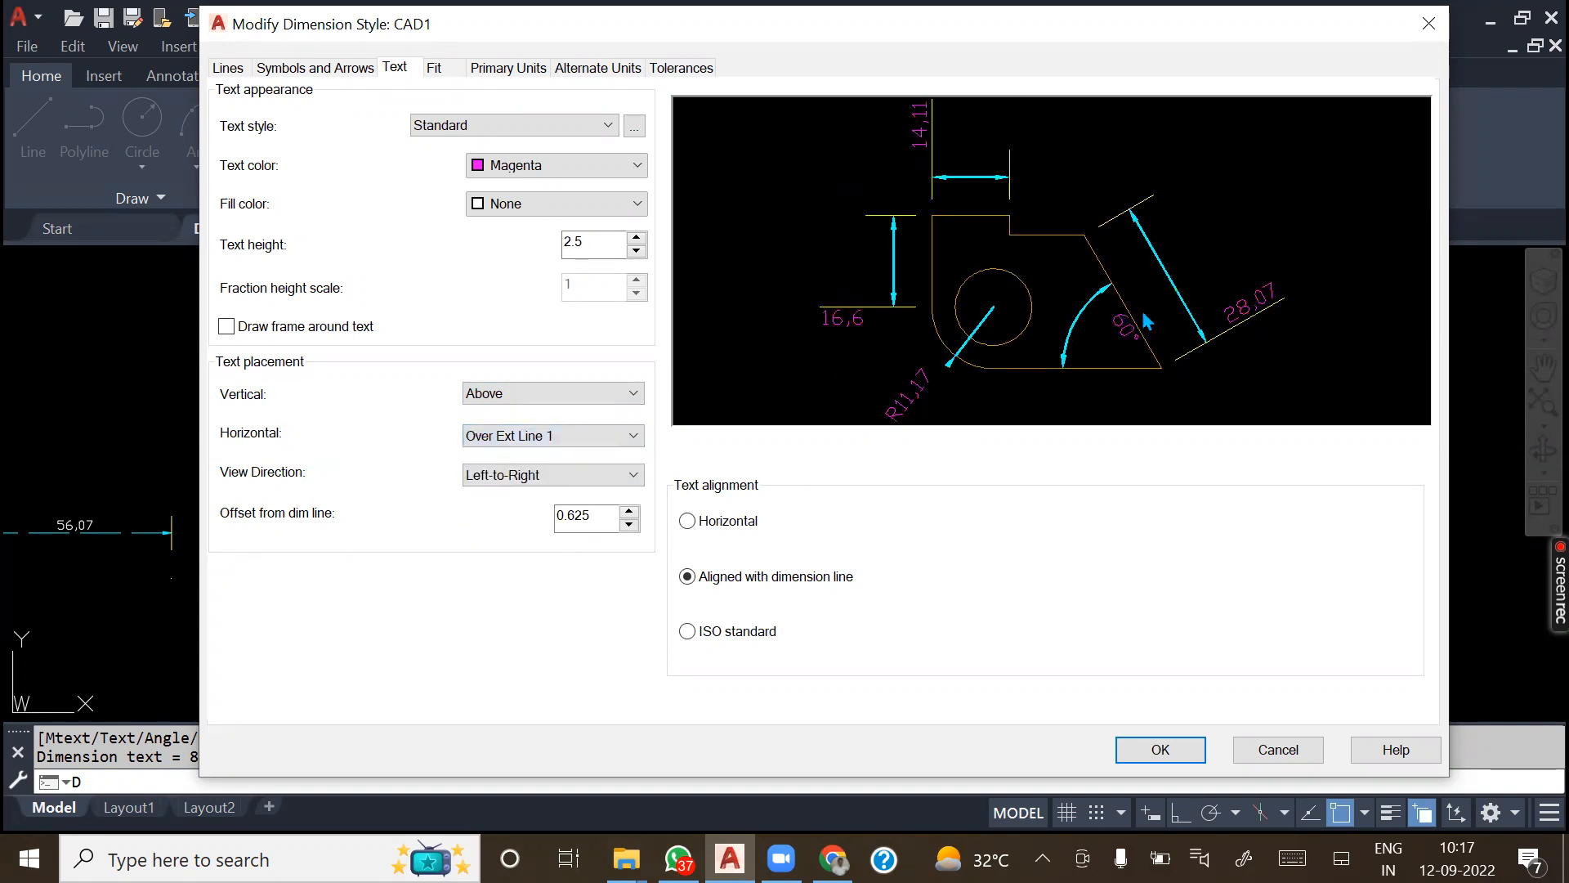
pyautogui.click(618, 437)
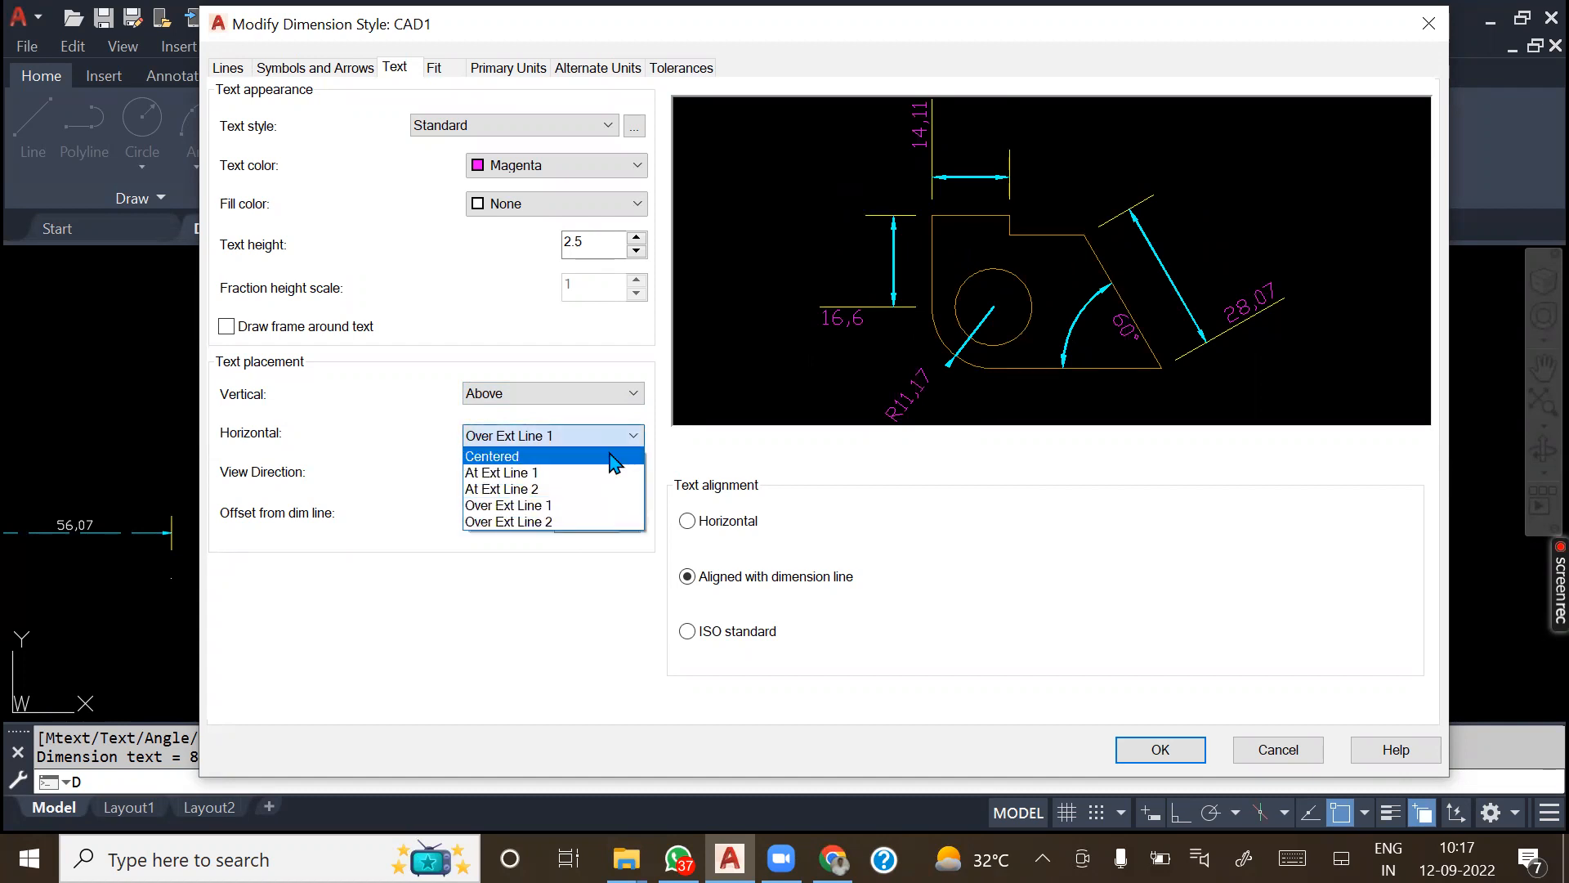
pyautogui.click(605, 527)
pyautogui.click(596, 435)
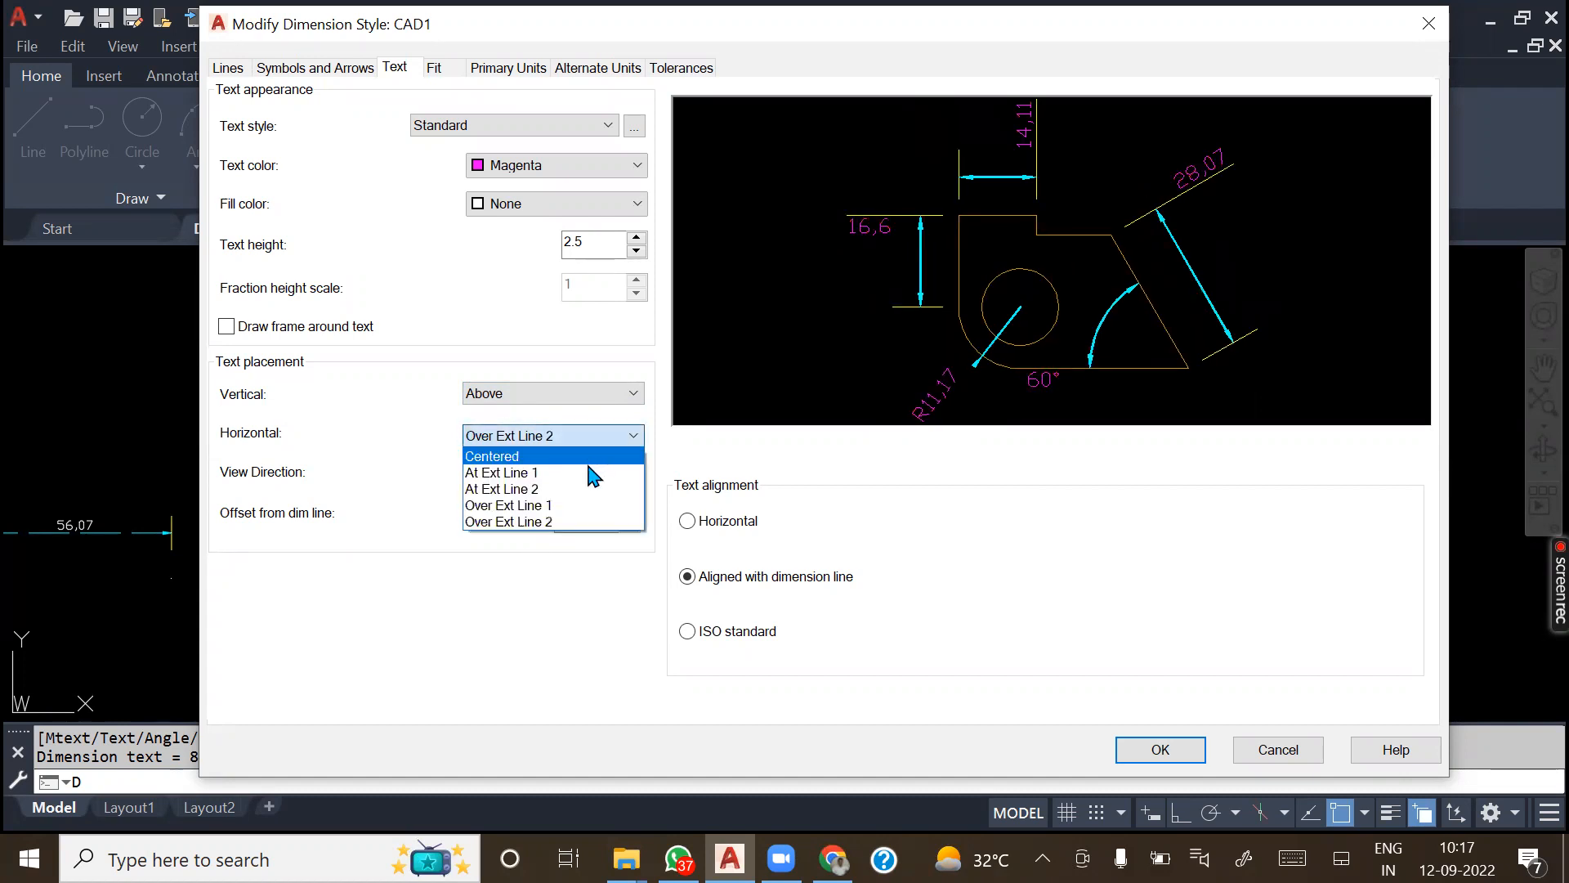
pyautogui.click(594, 457)
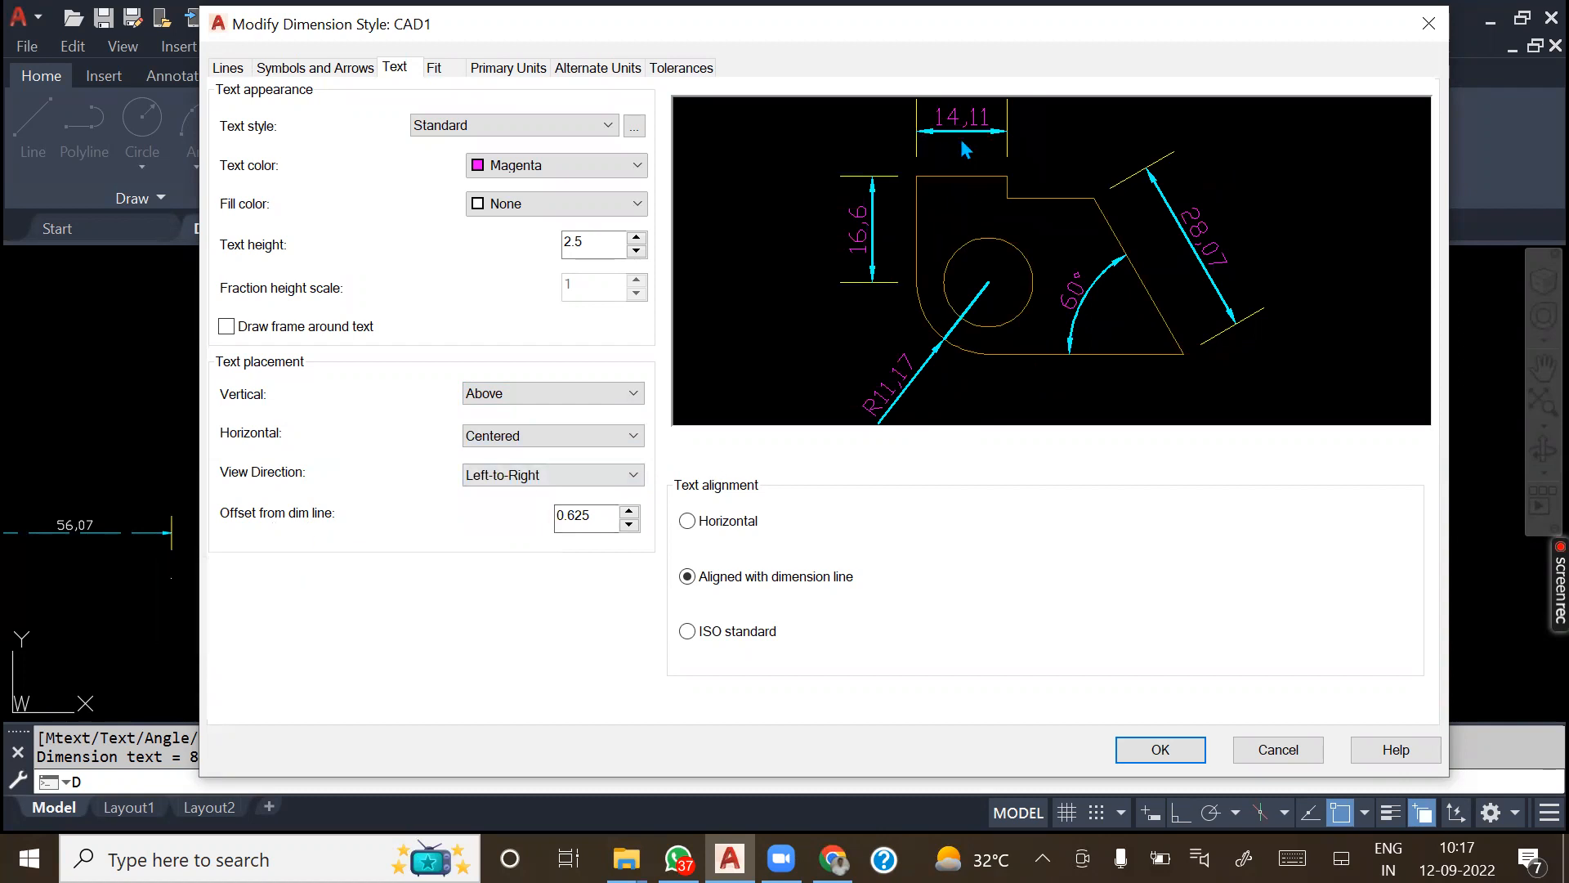
# - Set the text offset from the dimension line to 2 and try the Horizontal, Aligned with dimension line and ISO standard text alignments
pyautogui.doubleClick(559, 515)
pyautogui.write('2')
pyautogui.click(596, 243)
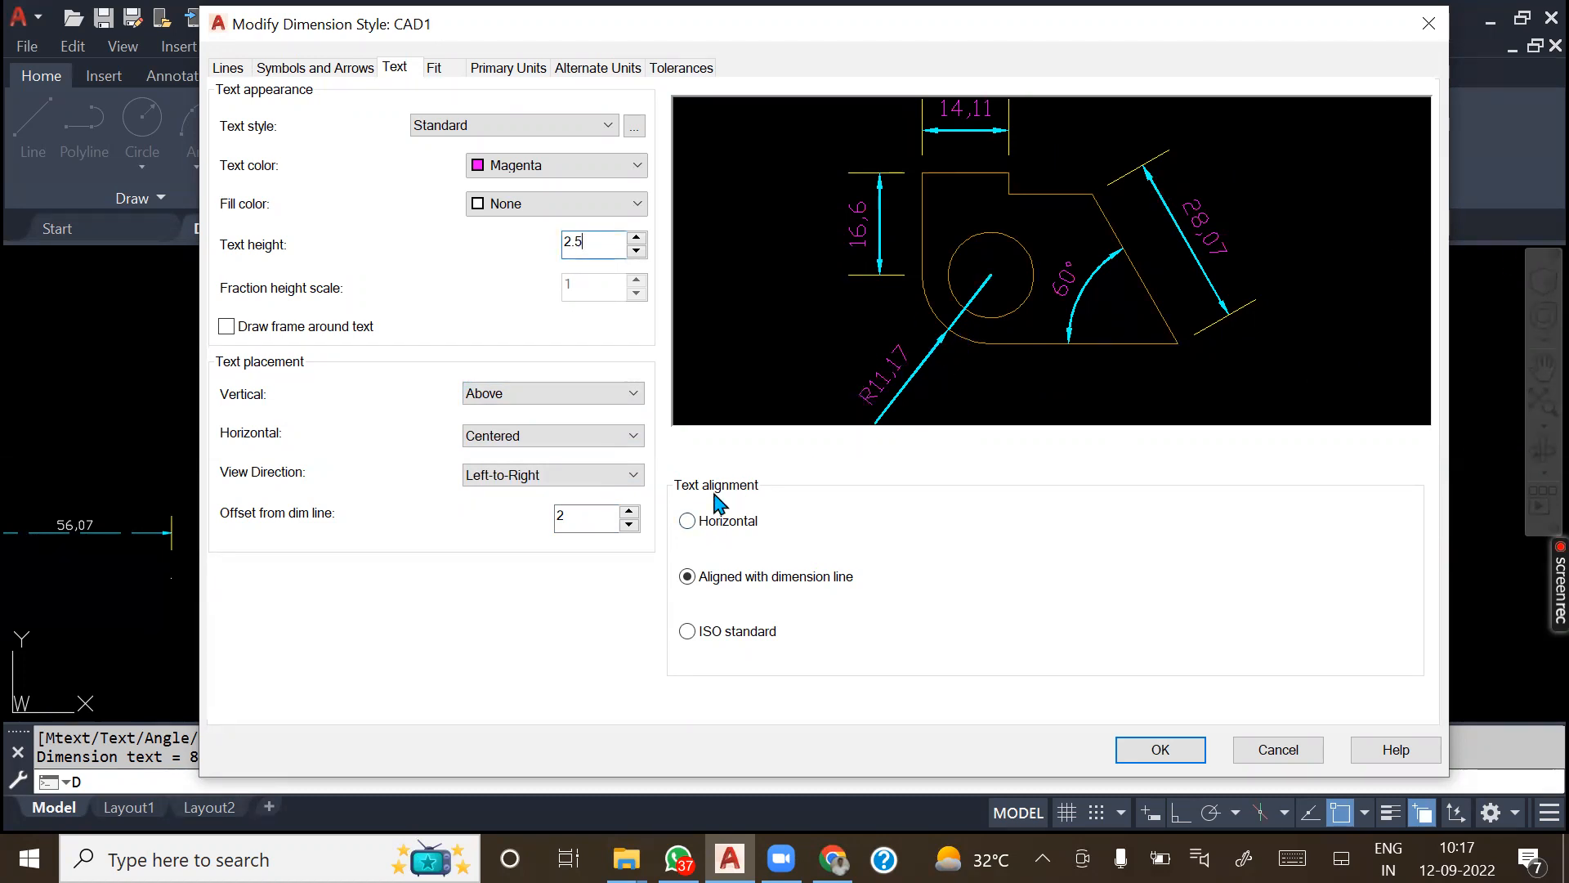
pyautogui.click(701, 522)
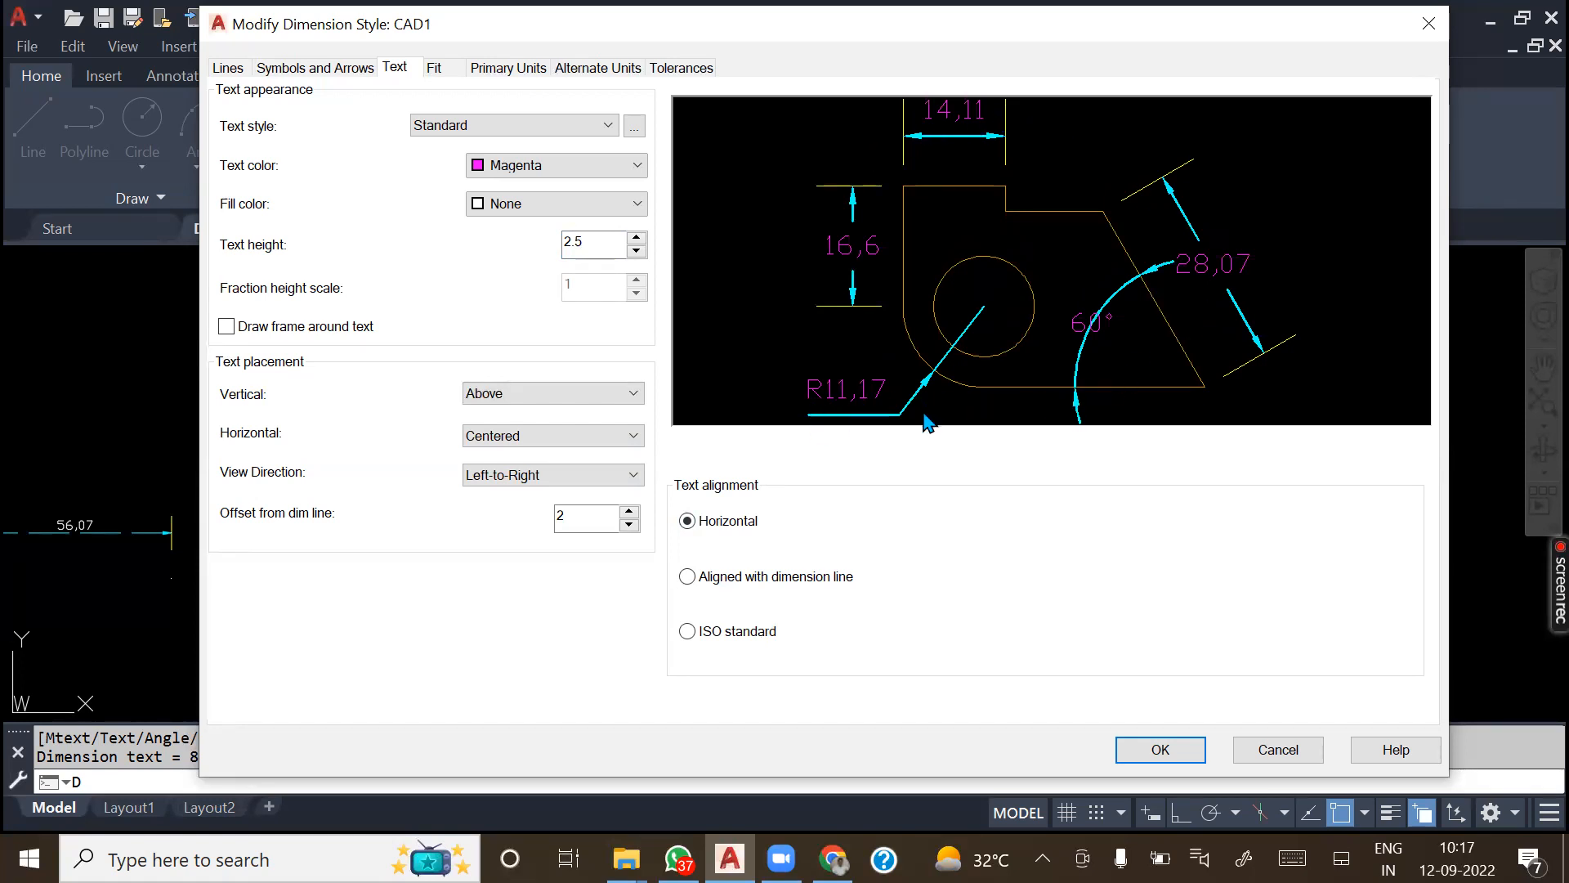
pyautogui.click(721, 578)
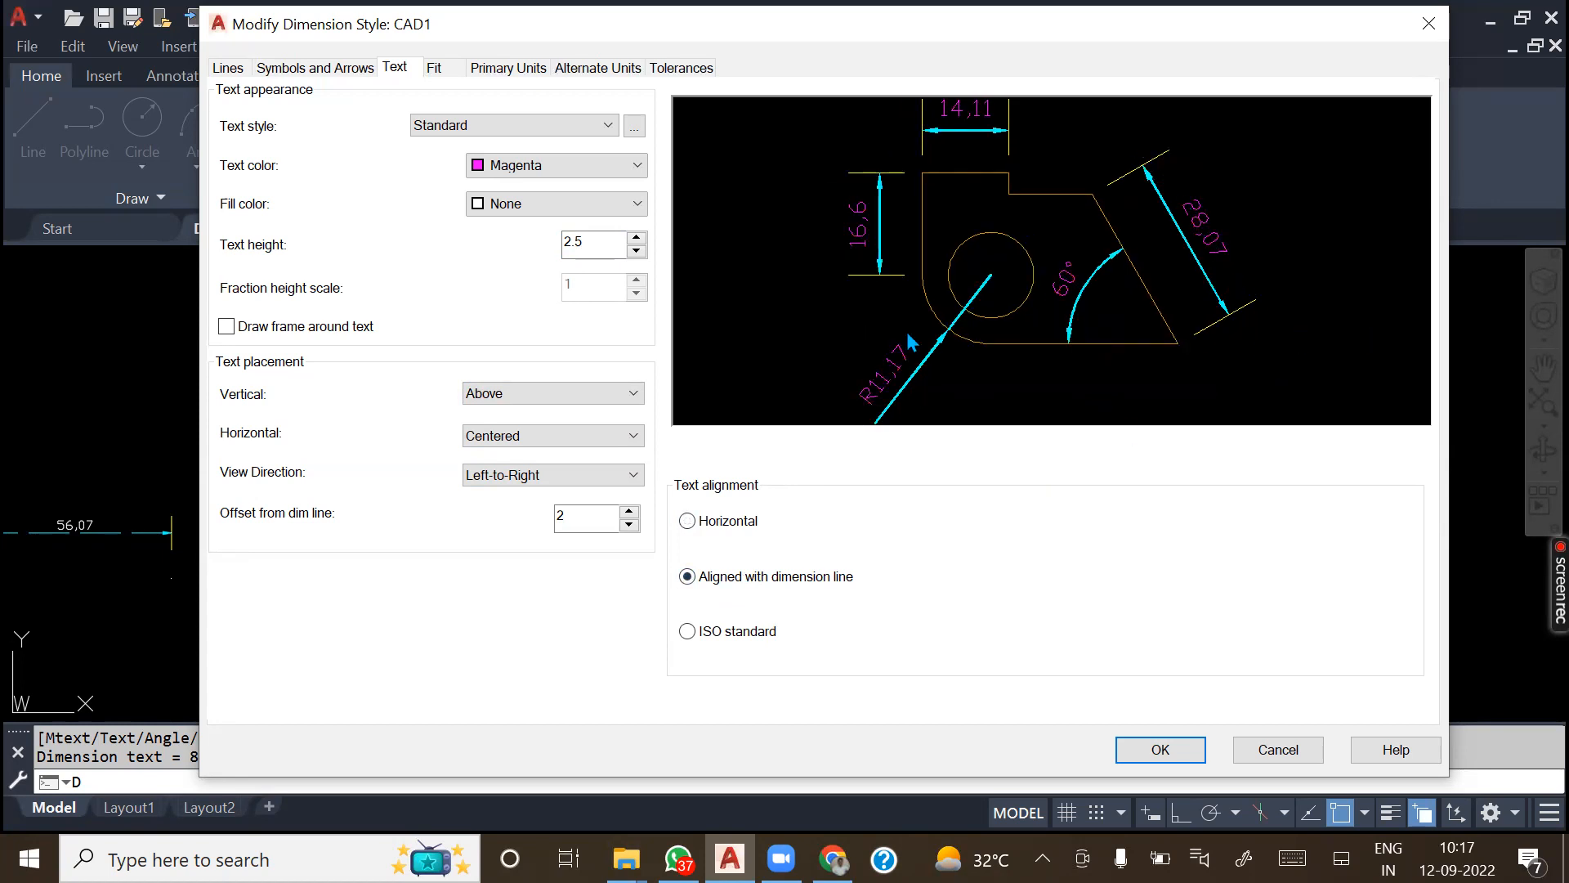
pyautogui.click(687, 631)
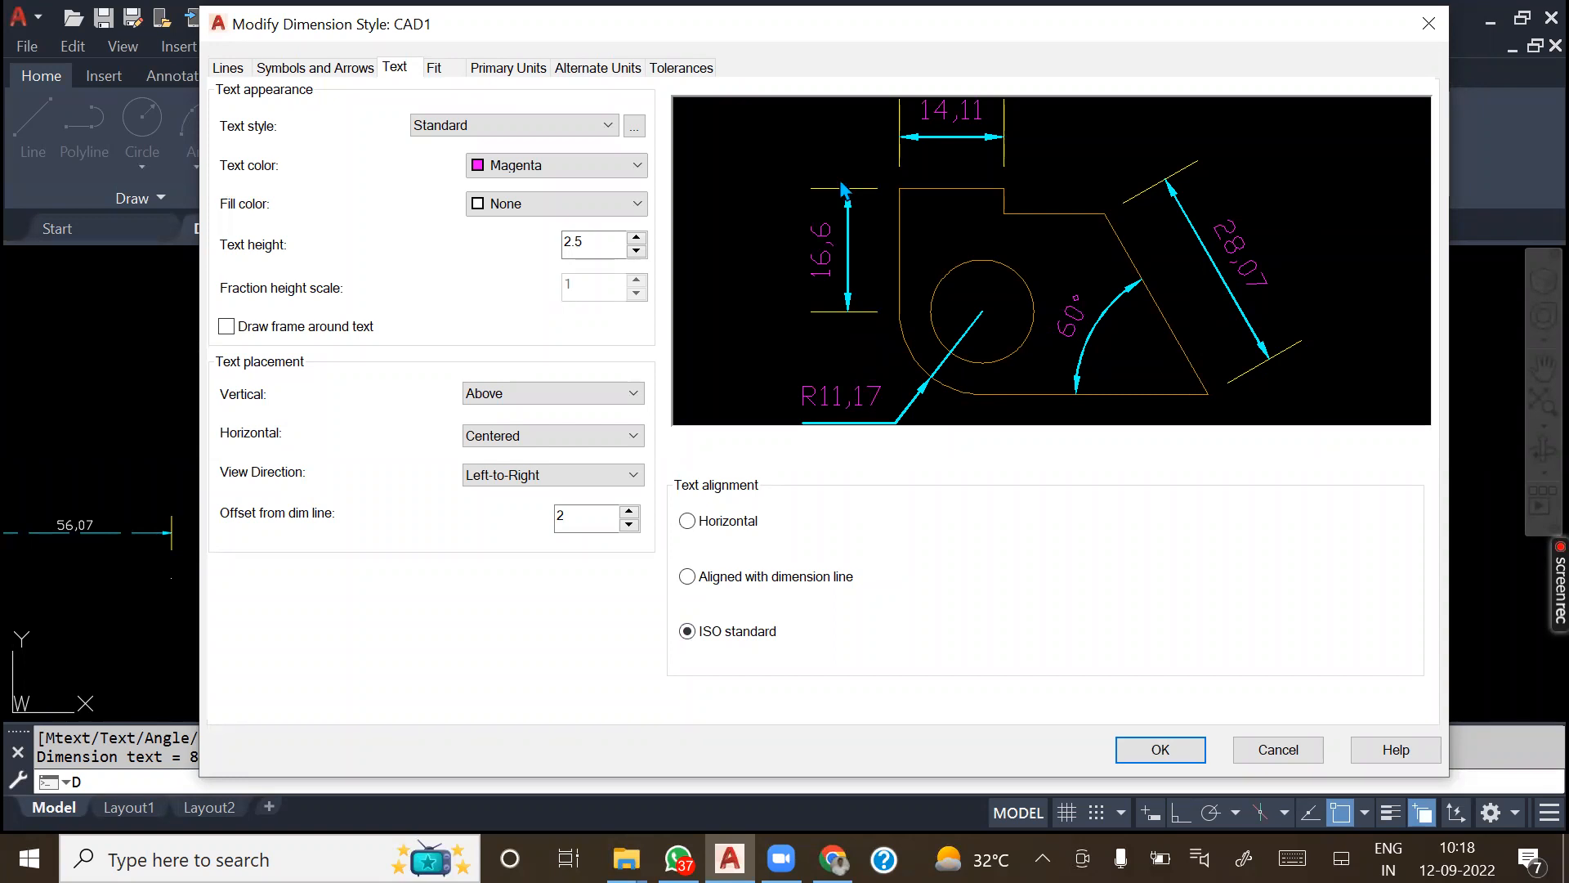
# - Look over CAD1's fit, line, arrow and text settings, discard the pending style changes and close the Dimension Style Manager
pyautogui.click(439, 69)
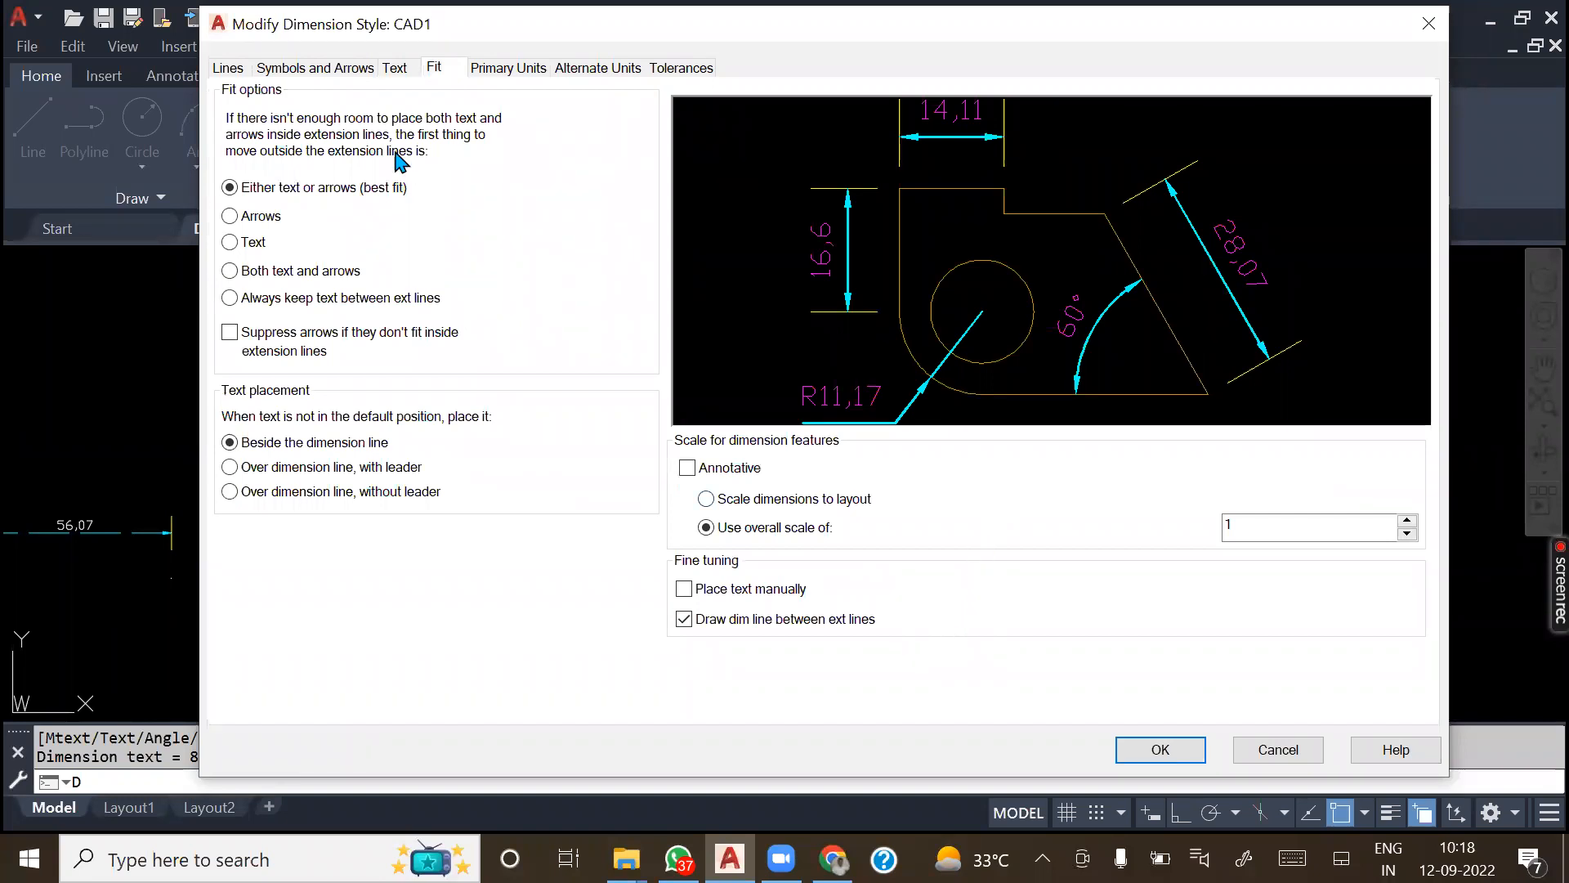
pyautogui.click(228, 70)
pyautogui.click(324, 70)
pyautogui.click(395, 71)
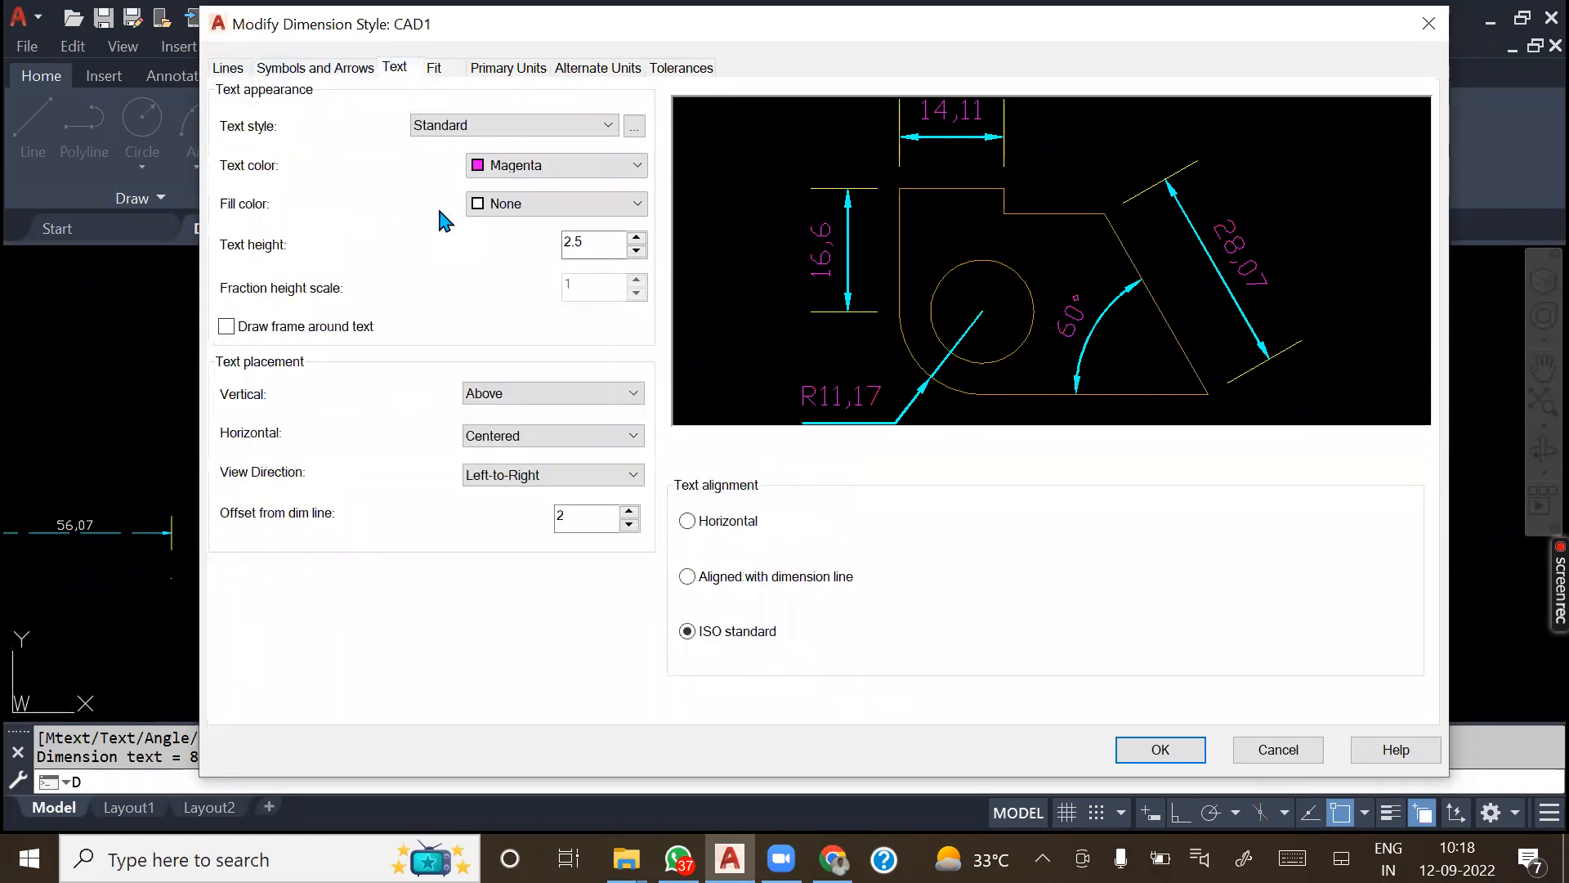
pyautogui.click(435, 69)
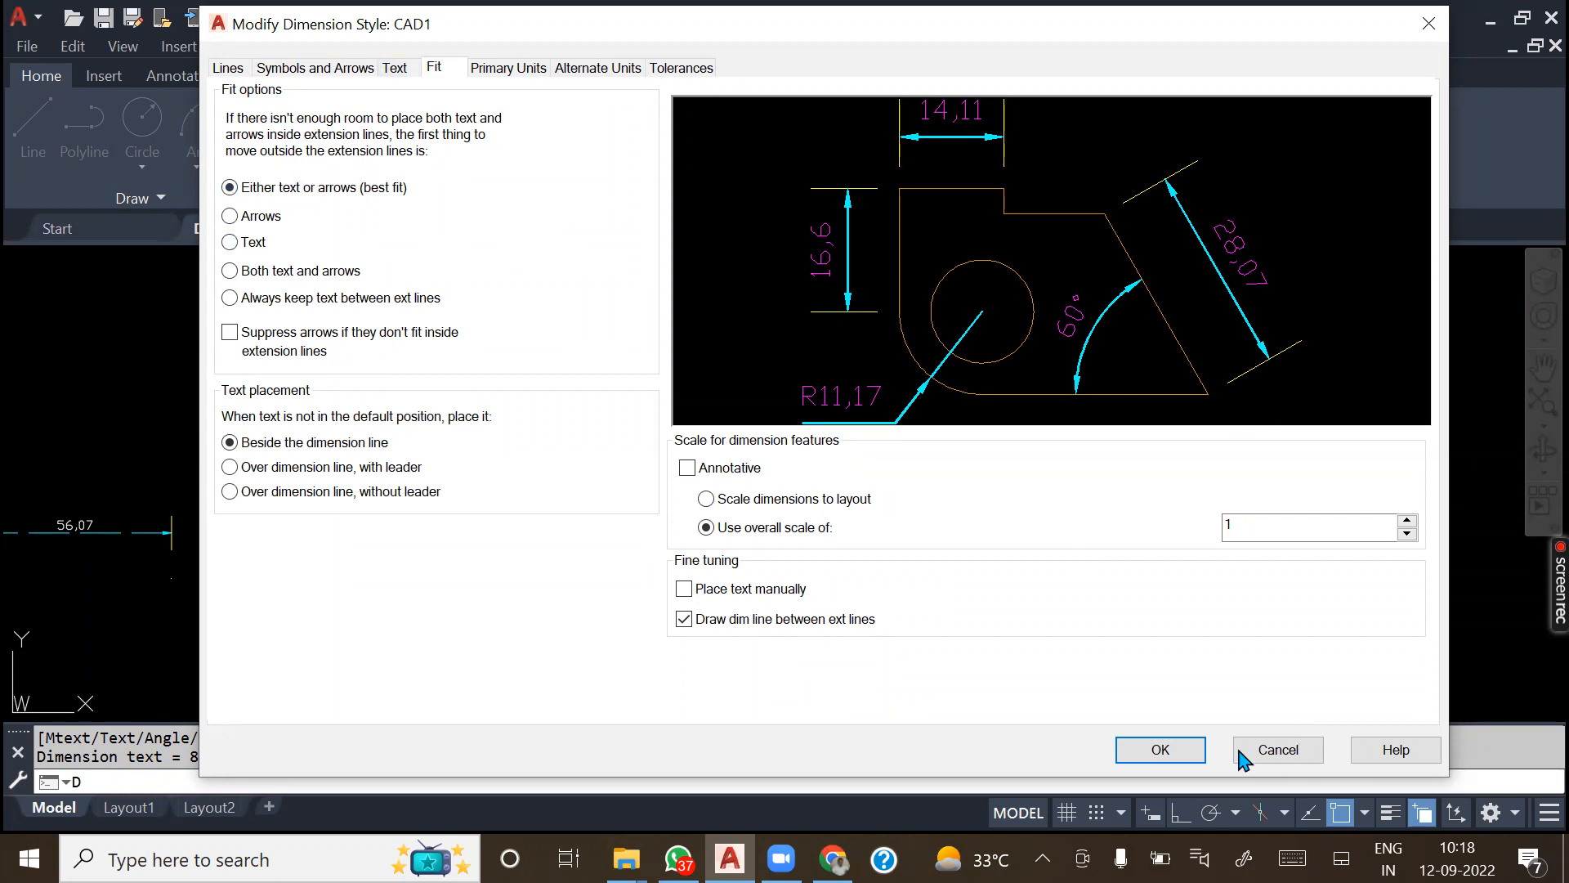
pyautogui.click(1259, 760)
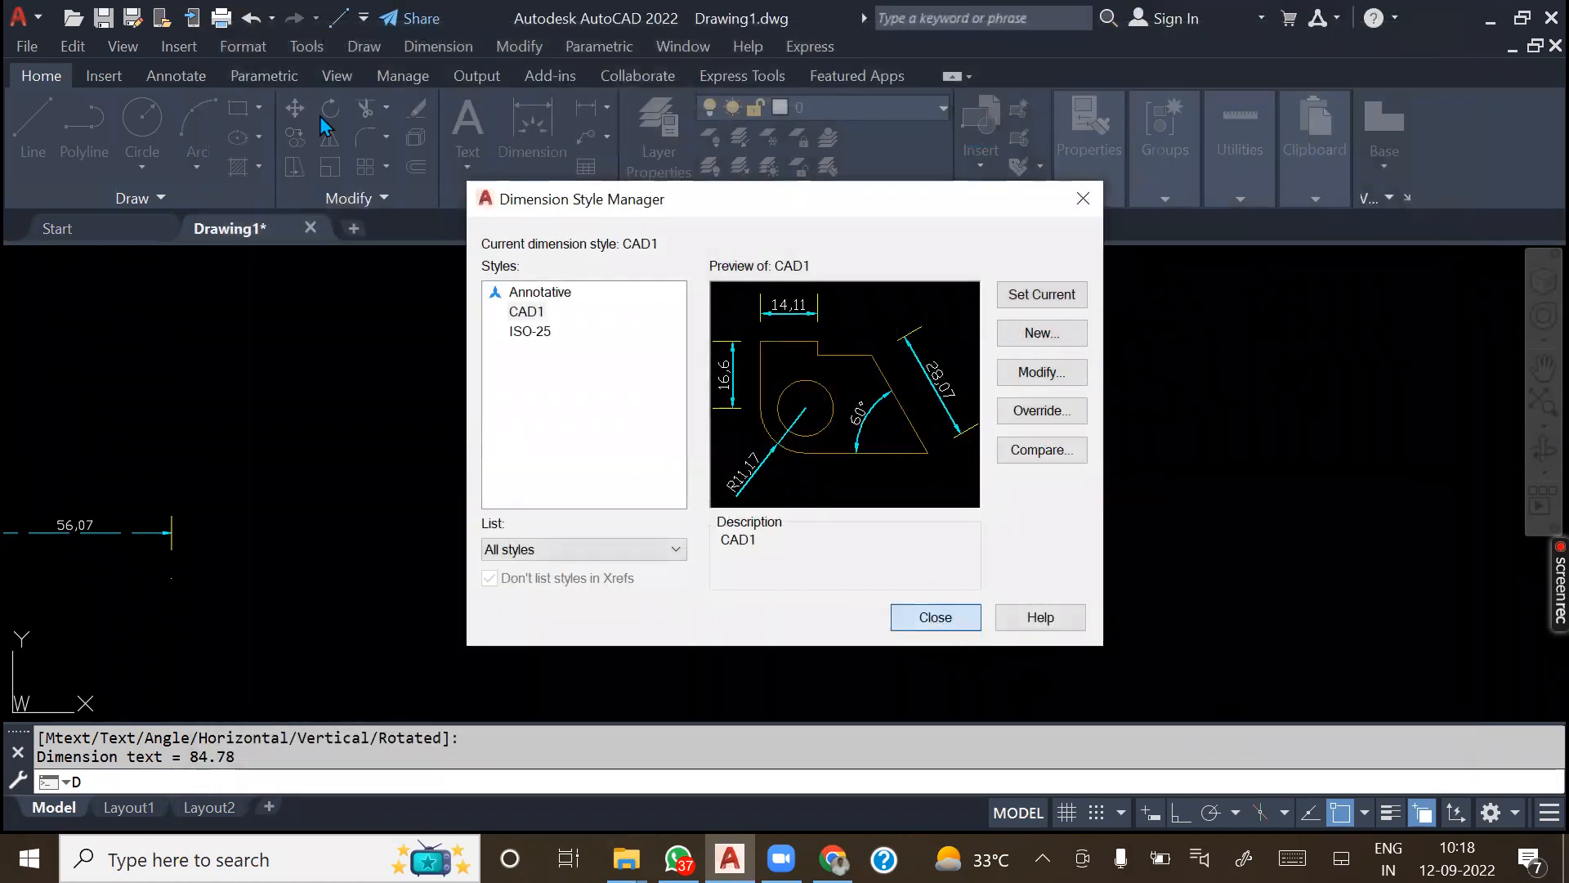
pyautogui.click(941, 618)
# - Draw an upright rectangle about 30 units wide in the empty area to the right of the existing dimensioned rectangle
pyautogui.scroll(-6, 611, 345)
pyautogui.moveTo(858, 428); pyautogui.dragTo(595, 528, button='middle')
pyautogui.scroll(2, 536, 454)
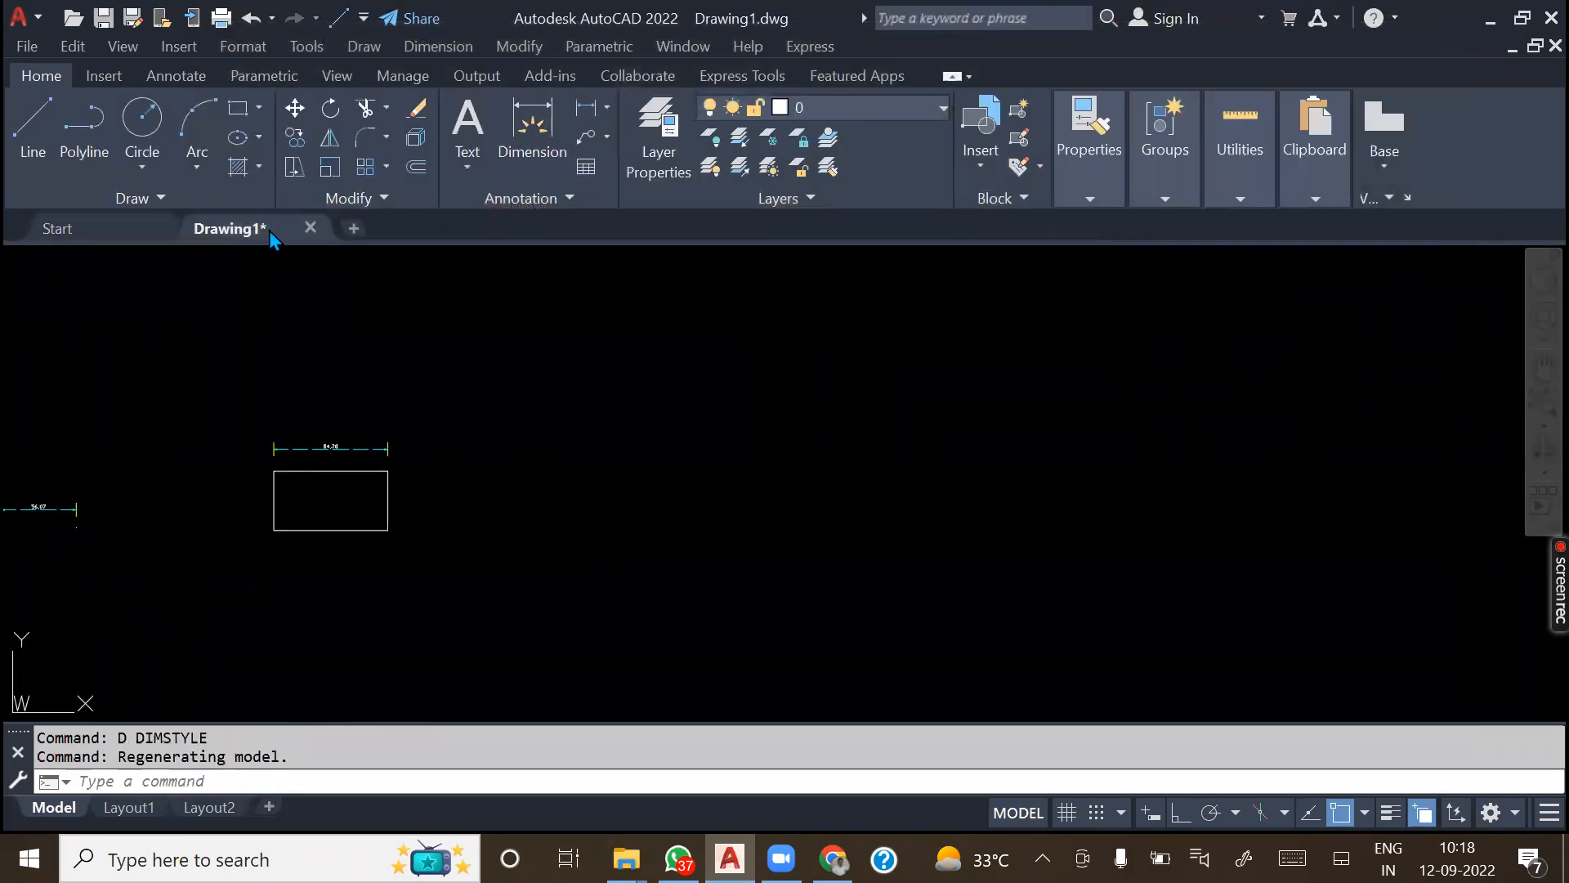
pyautogui.click(237, 108)
pyautogui.click(712, 398)
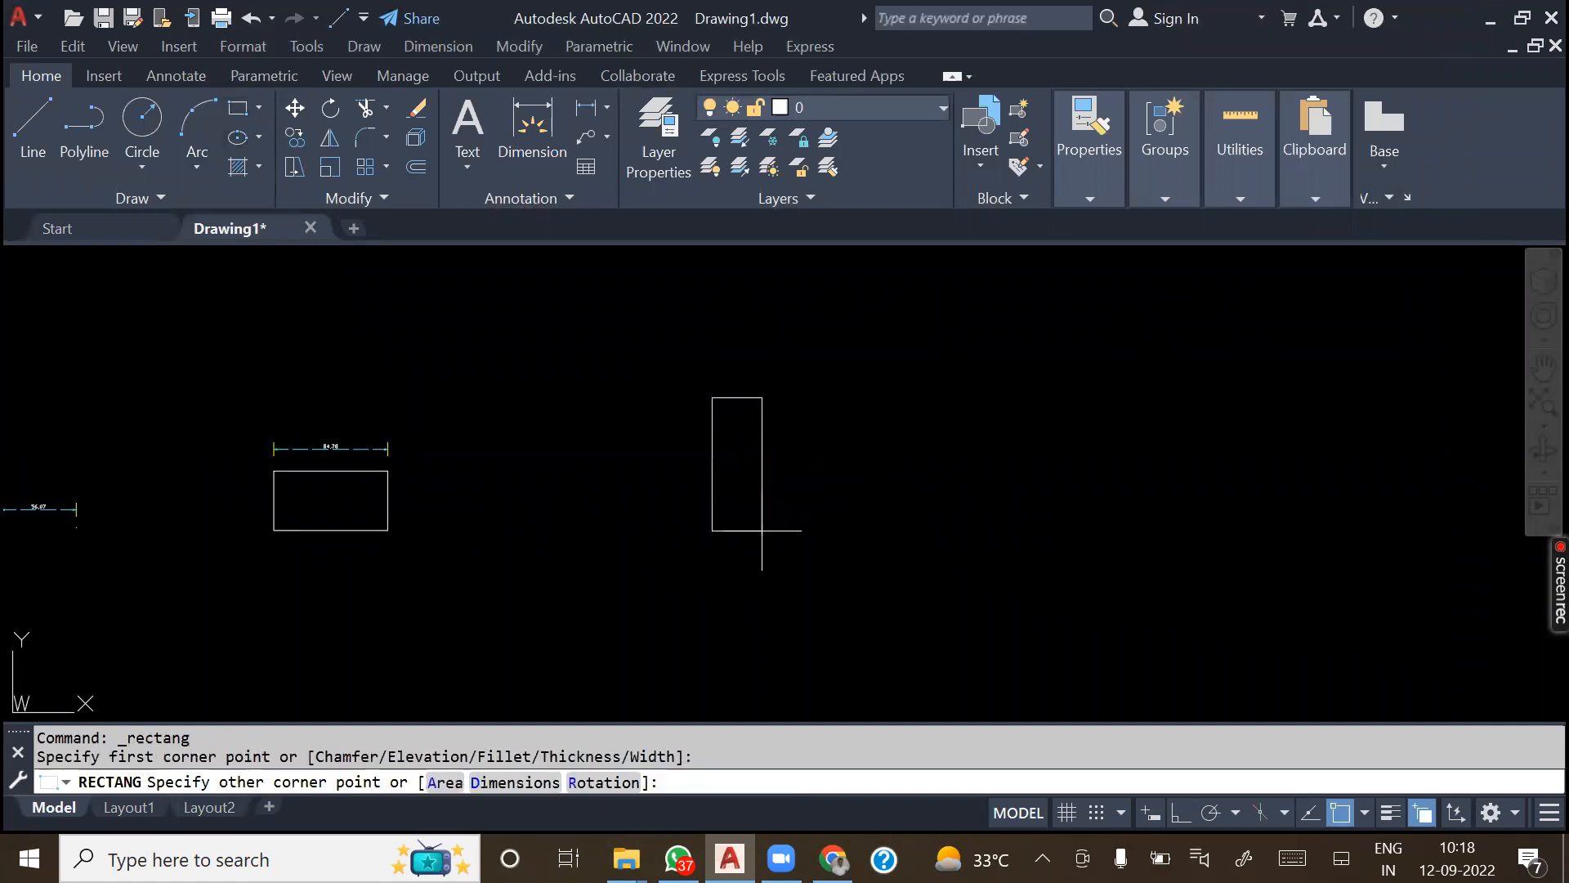
pyautogui.scroll(5, 768, 407)
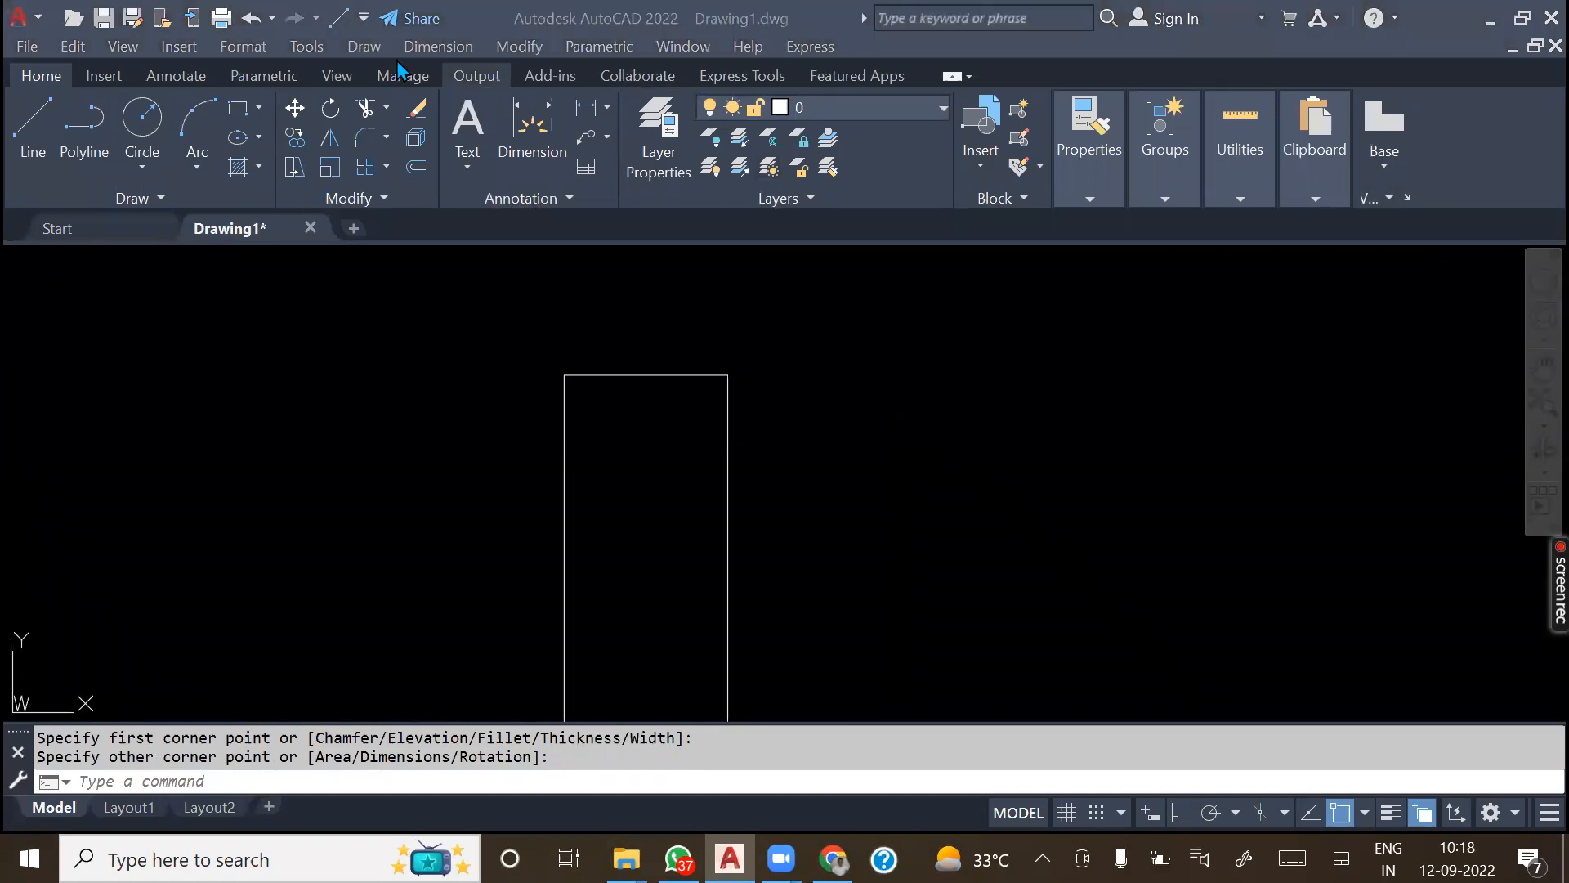
# - Add a linear dimension to the new rectangle's top edge, placed above the edge
pyautogui.click(454, 49)
pyautogui.click(452, 106)
pyautogui.click(629, 368)
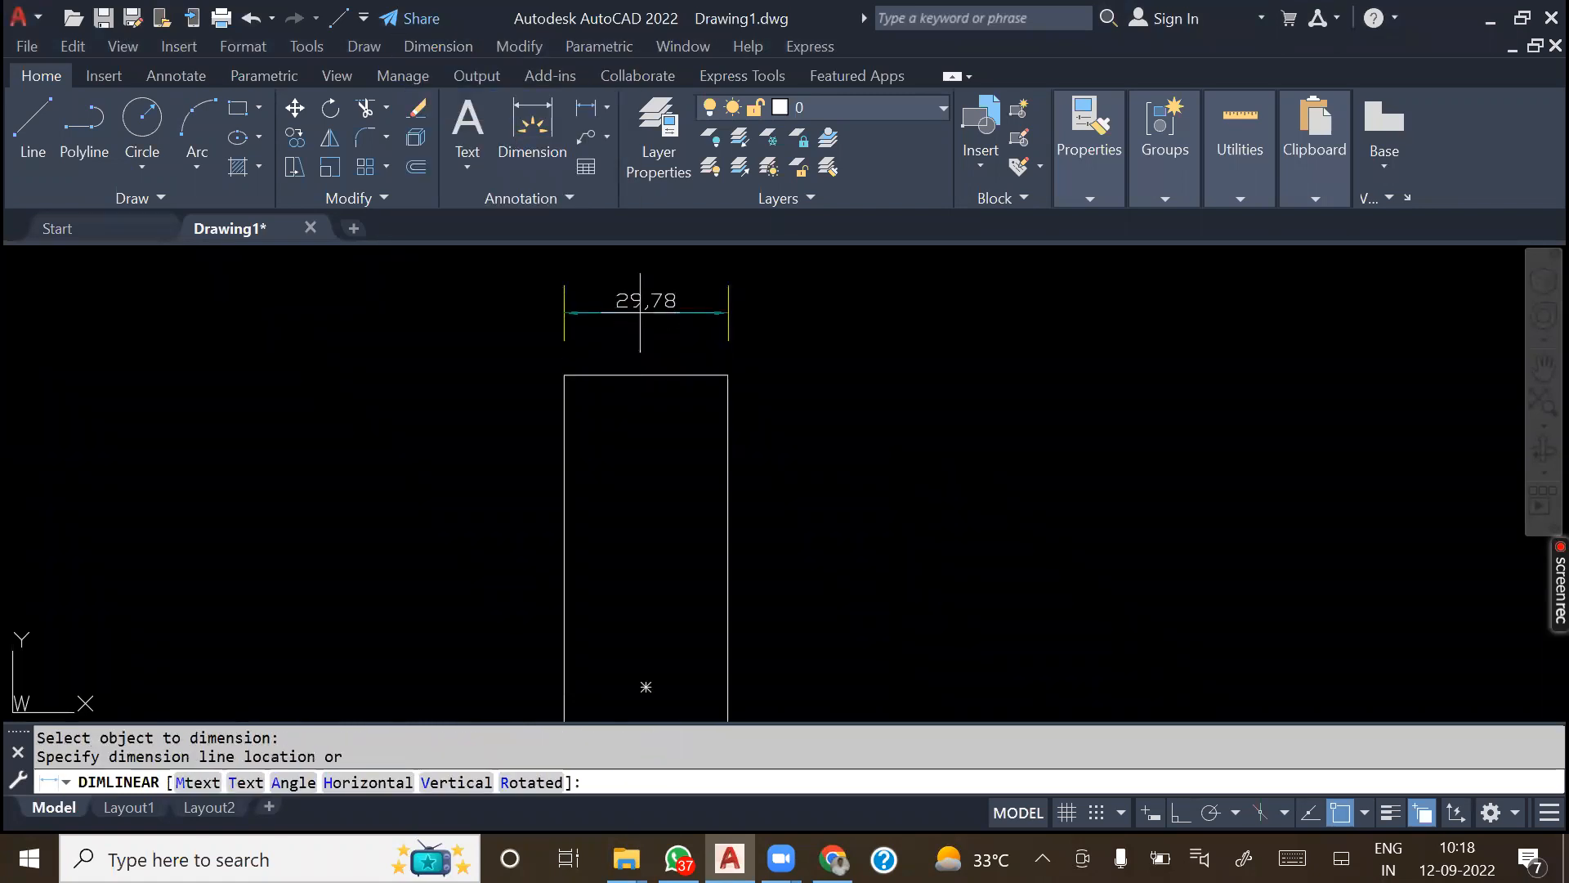
pyautogui.click(648, 307)
pyautogui.moveTo(748, 442); pyautogui.dragTo(802, 511, button='middle')
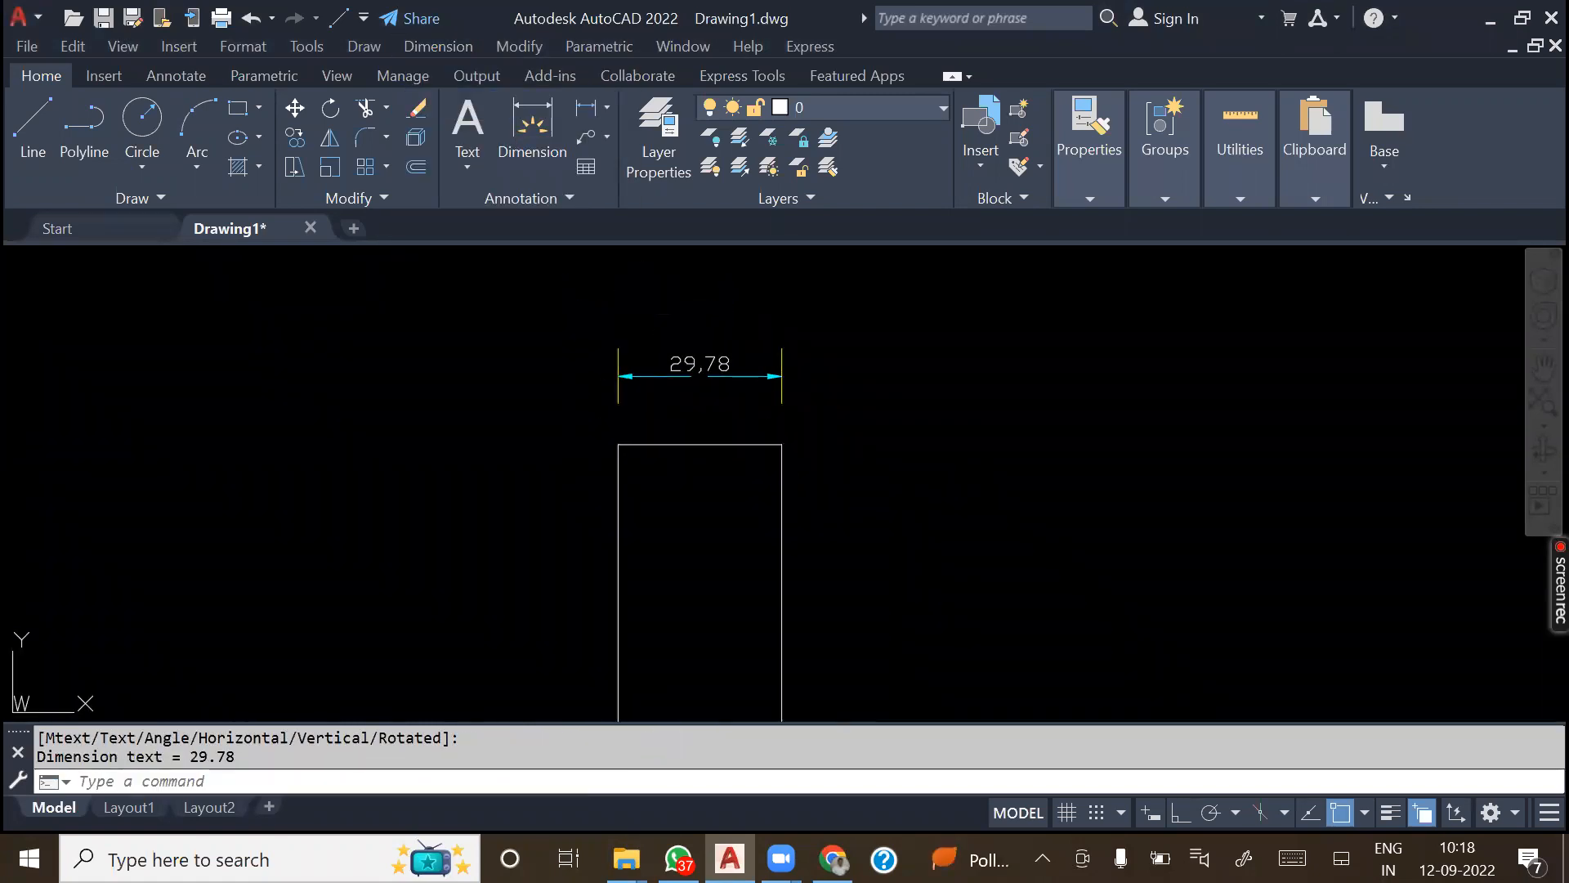
# - Shorten the new rectangle's top edge by stretching its top-right corner to the edge's midpoint twice in succession, leaving the rectangle deselected
pyautogui.click(764, 445)
pyautogui.click(783, 445)
pyautogui.click(699, 445)
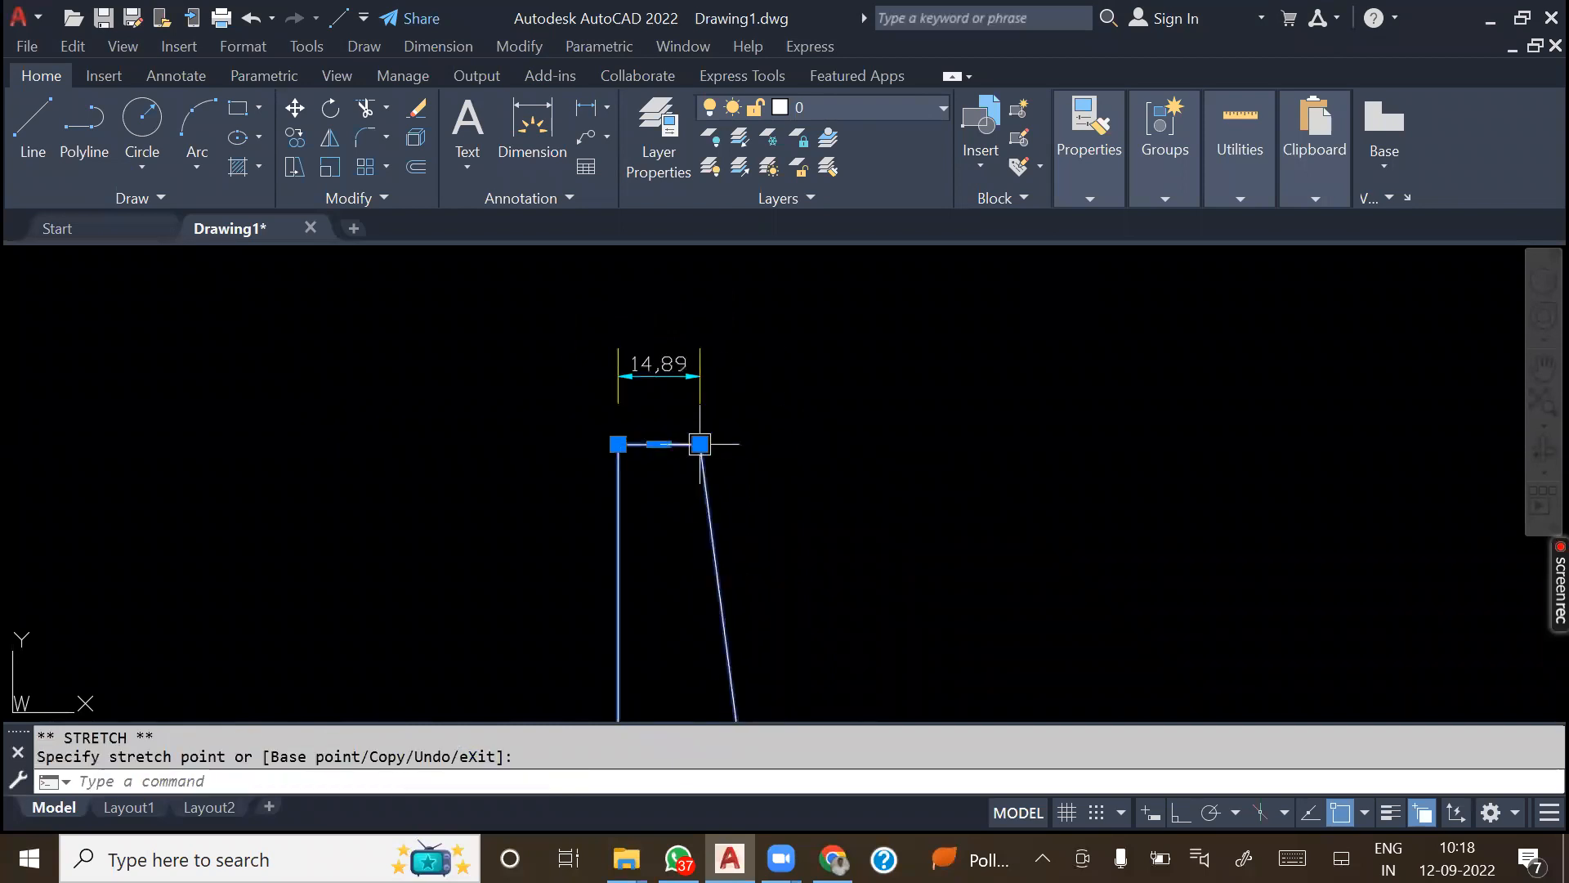
pyautogui.scroll(2, 664, 468)
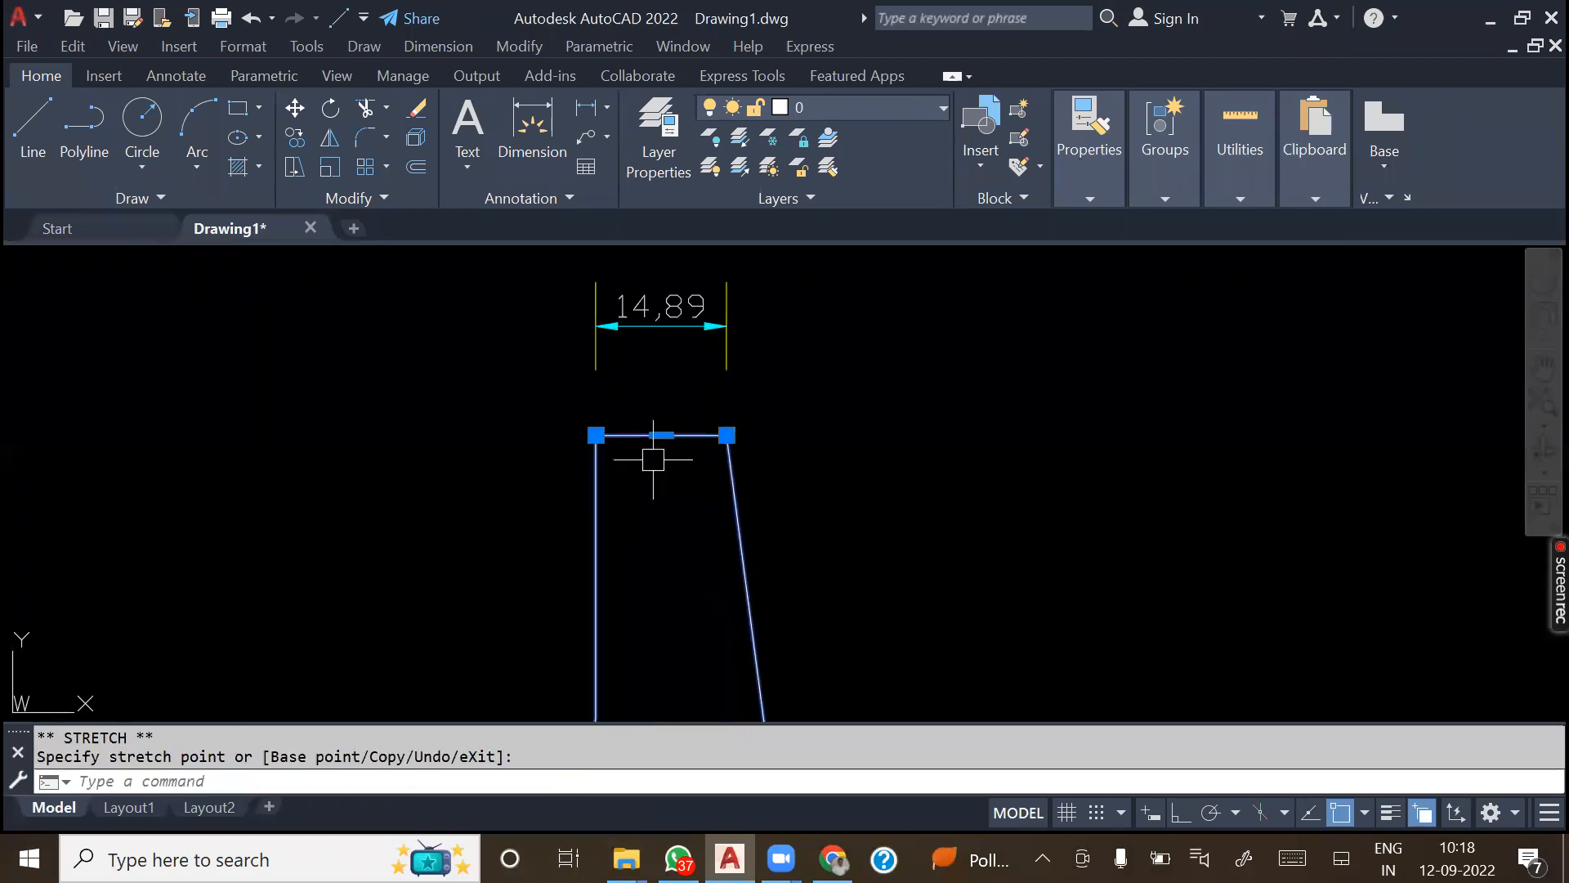
pyautogui.scroll(2, 654, 449)
pyautogui.press('Escape')
pyautogui.click(772, 474)
pyautogui.click(785, 474)
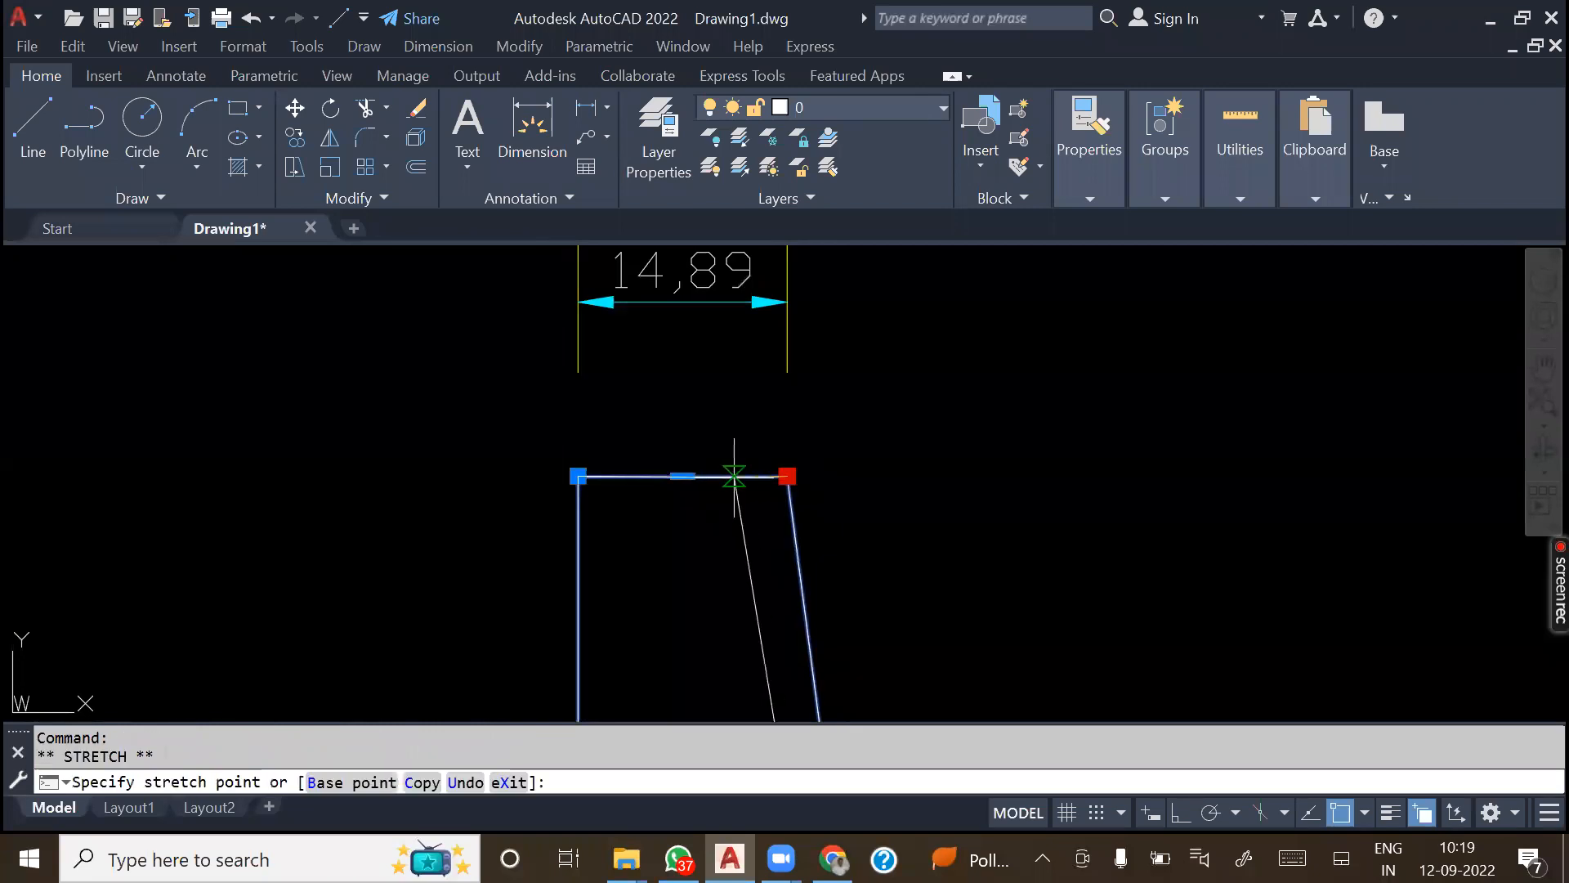
pyautogui.click(683, 475)
pyautogui.moveTo(775, 485); pyautogui.dragTo(736, 550, button='middle')
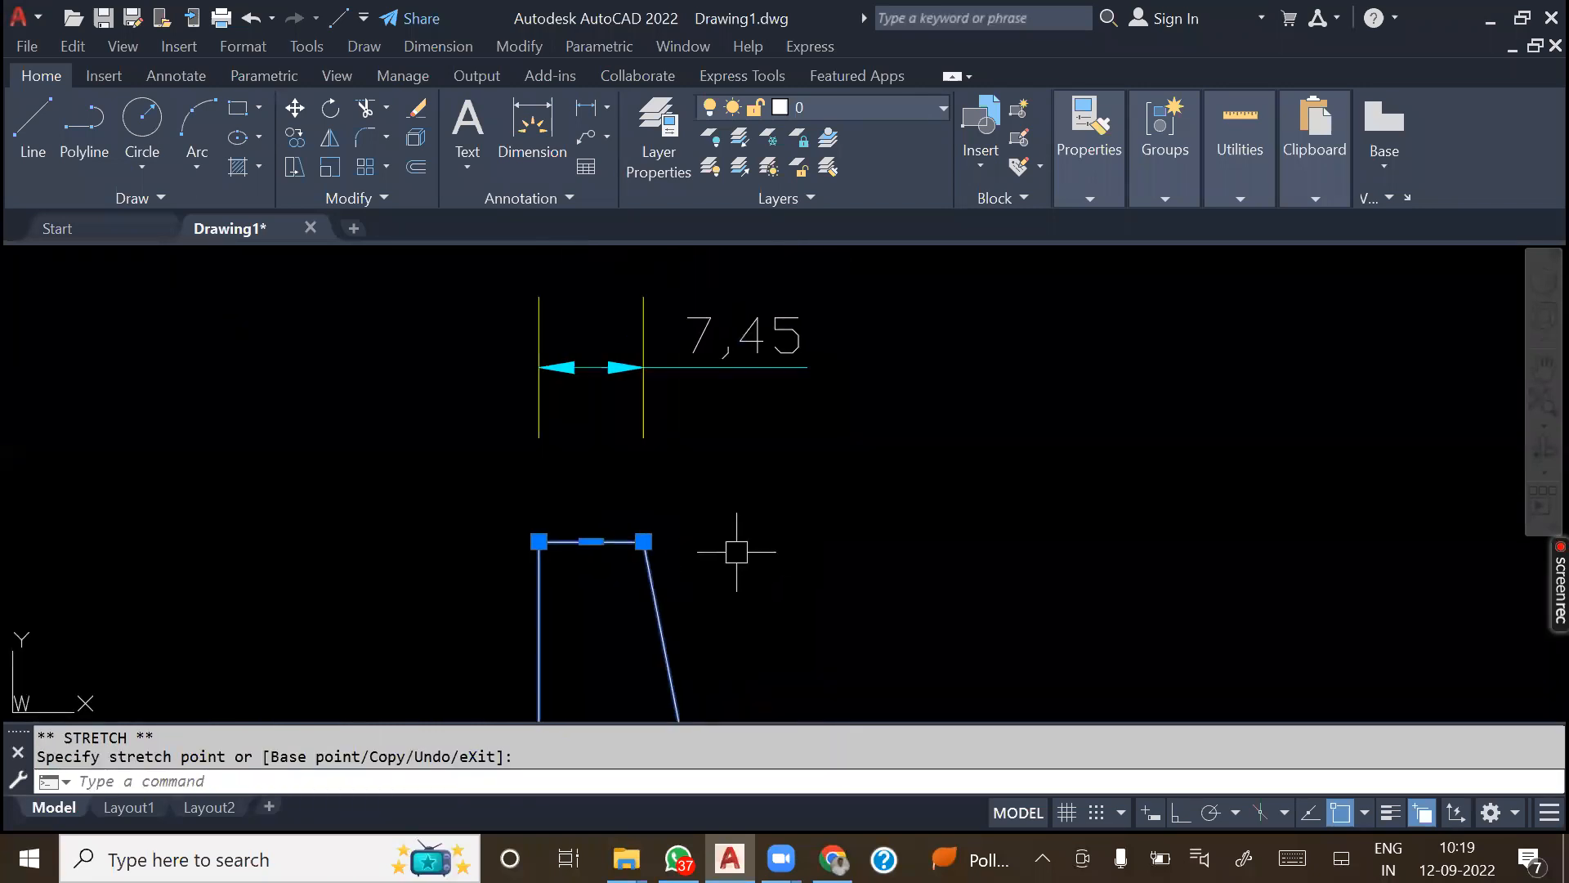
pyautogui.press('Escape')
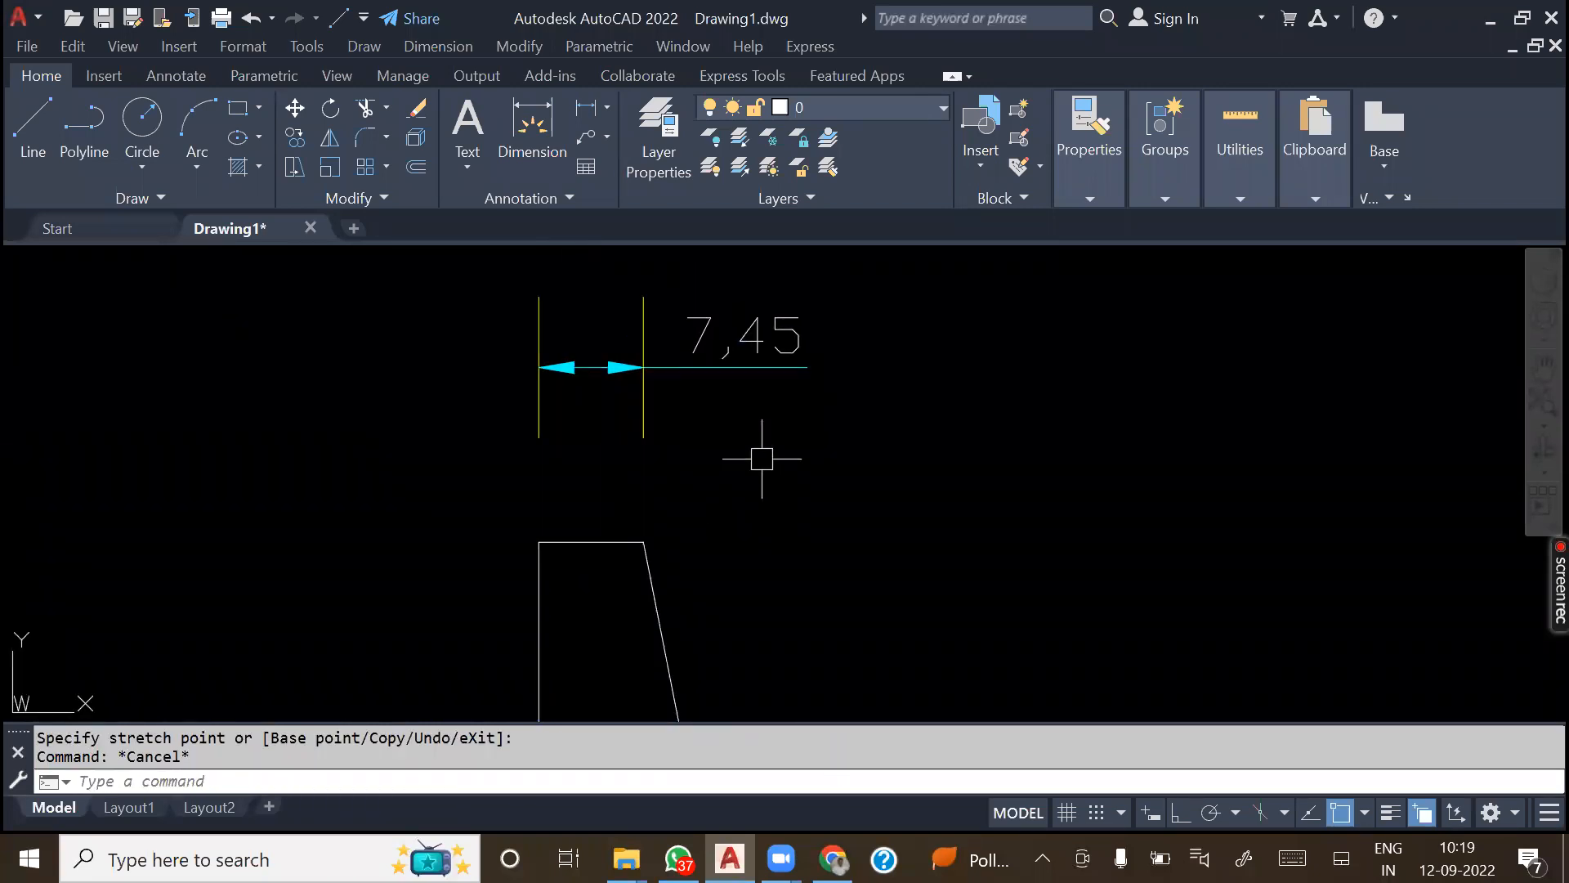
# - Modify the CAD1 style's fit option to Arrows, so arrows move outside the extension lines first, and apply it to the drawing
pyautogui.write('D')
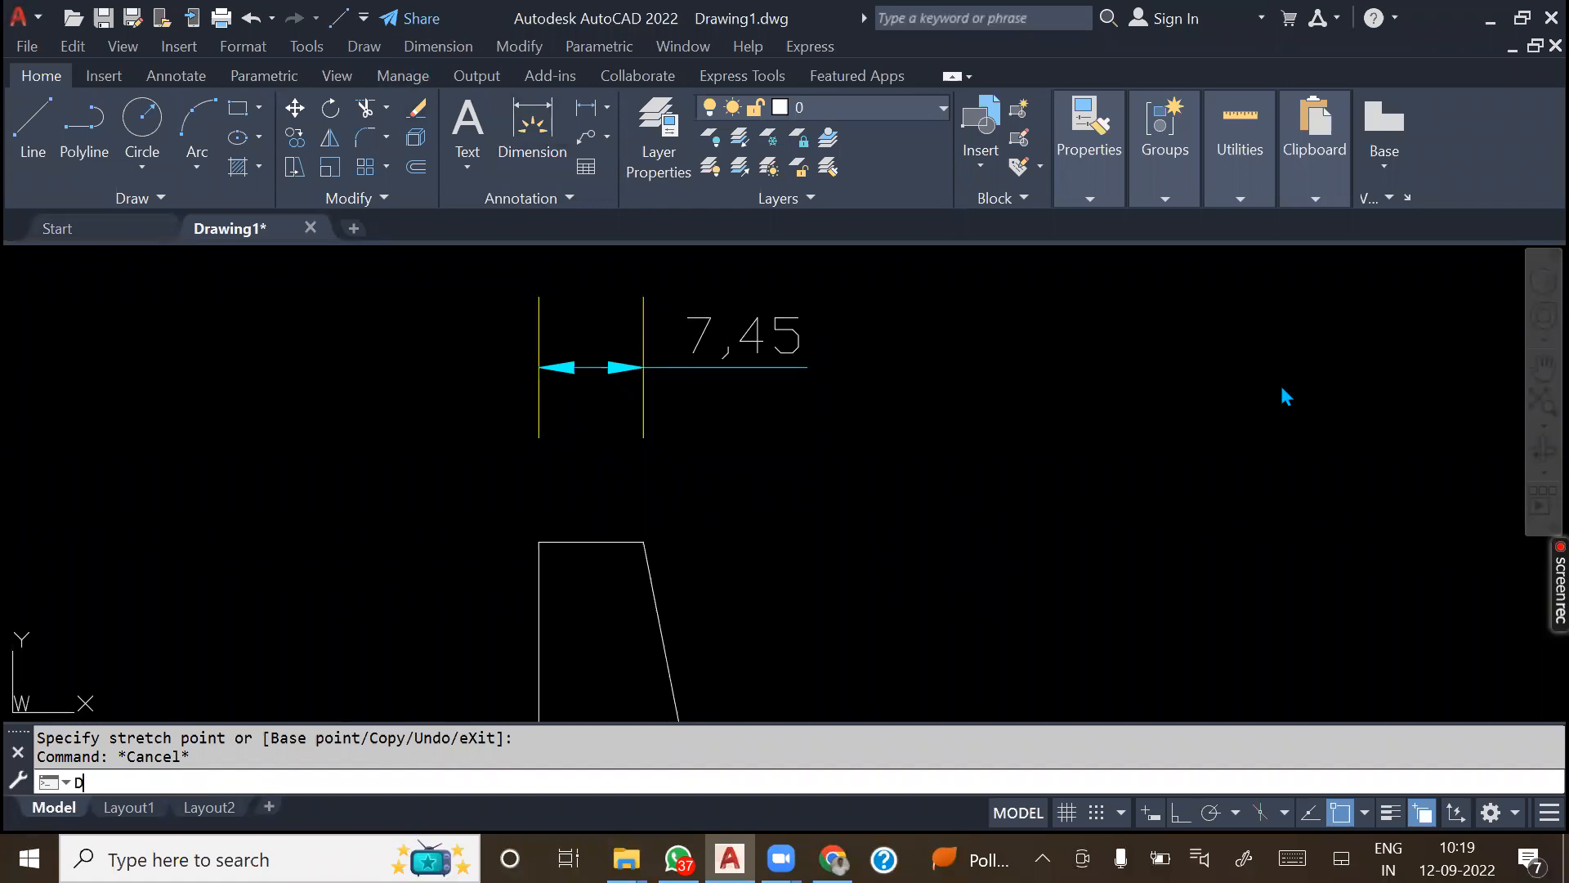
pyautogui.press('Return')
pyautogui.click(1038, 372)
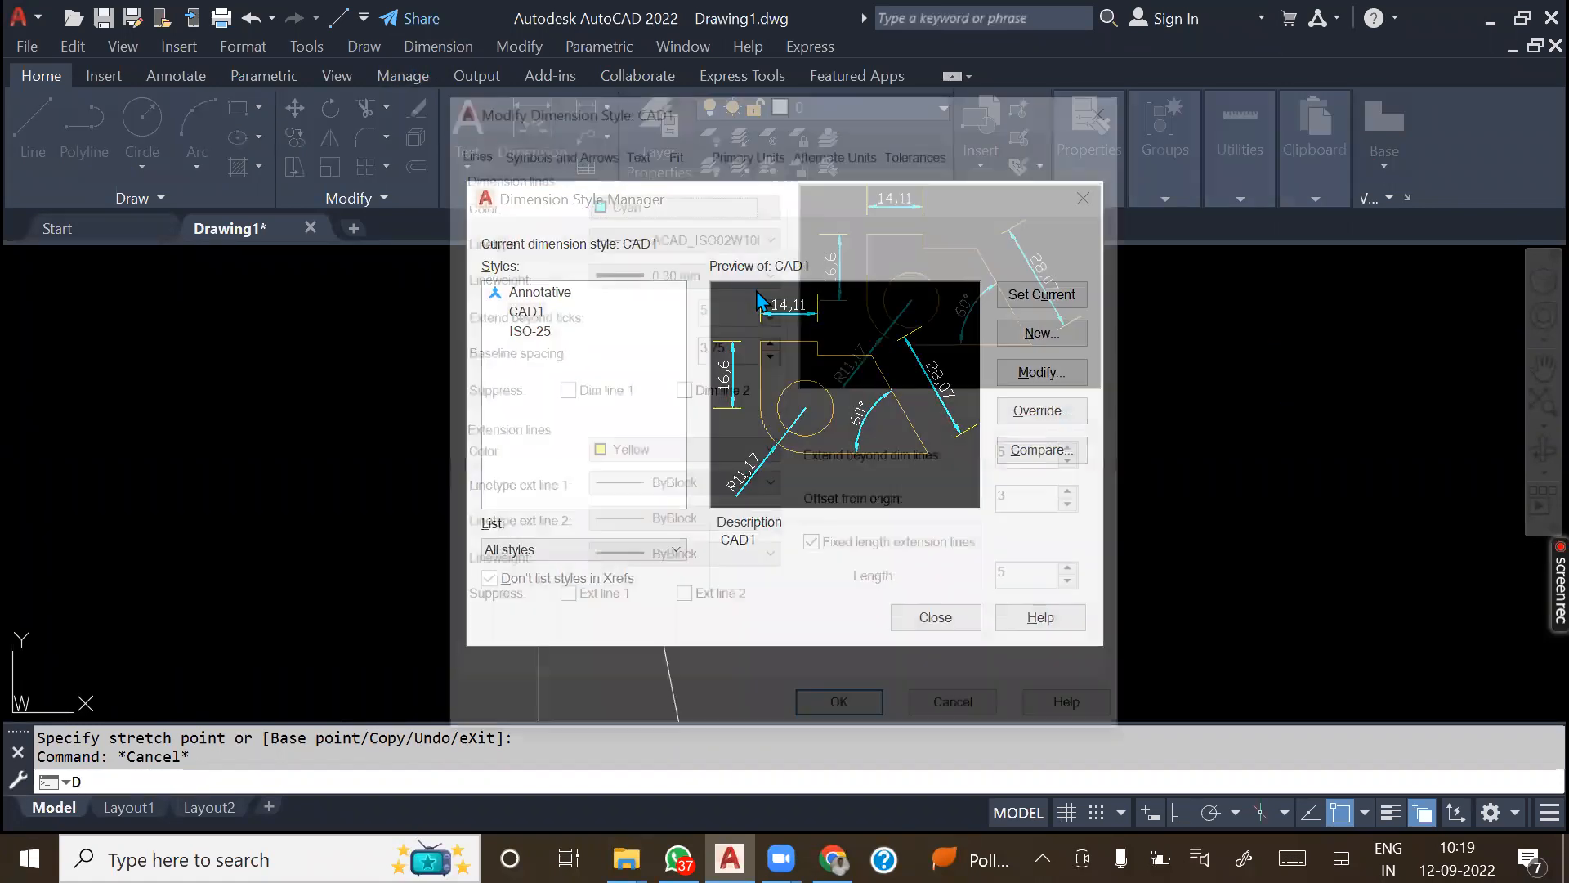
pyautogui.click(673, 149)
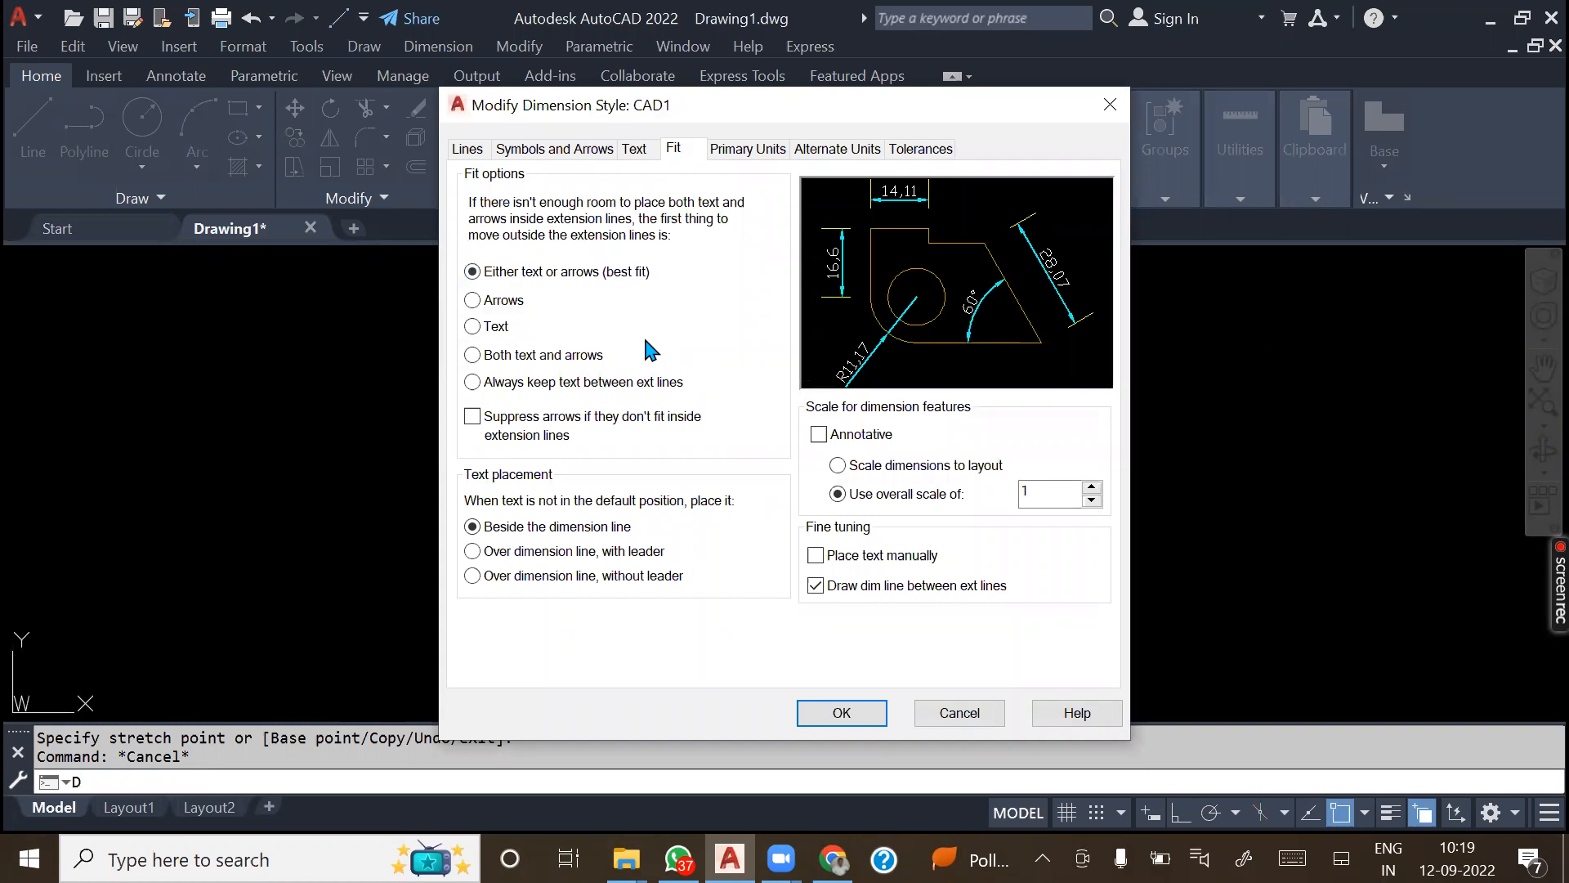
pyautogui.click(513, 302)
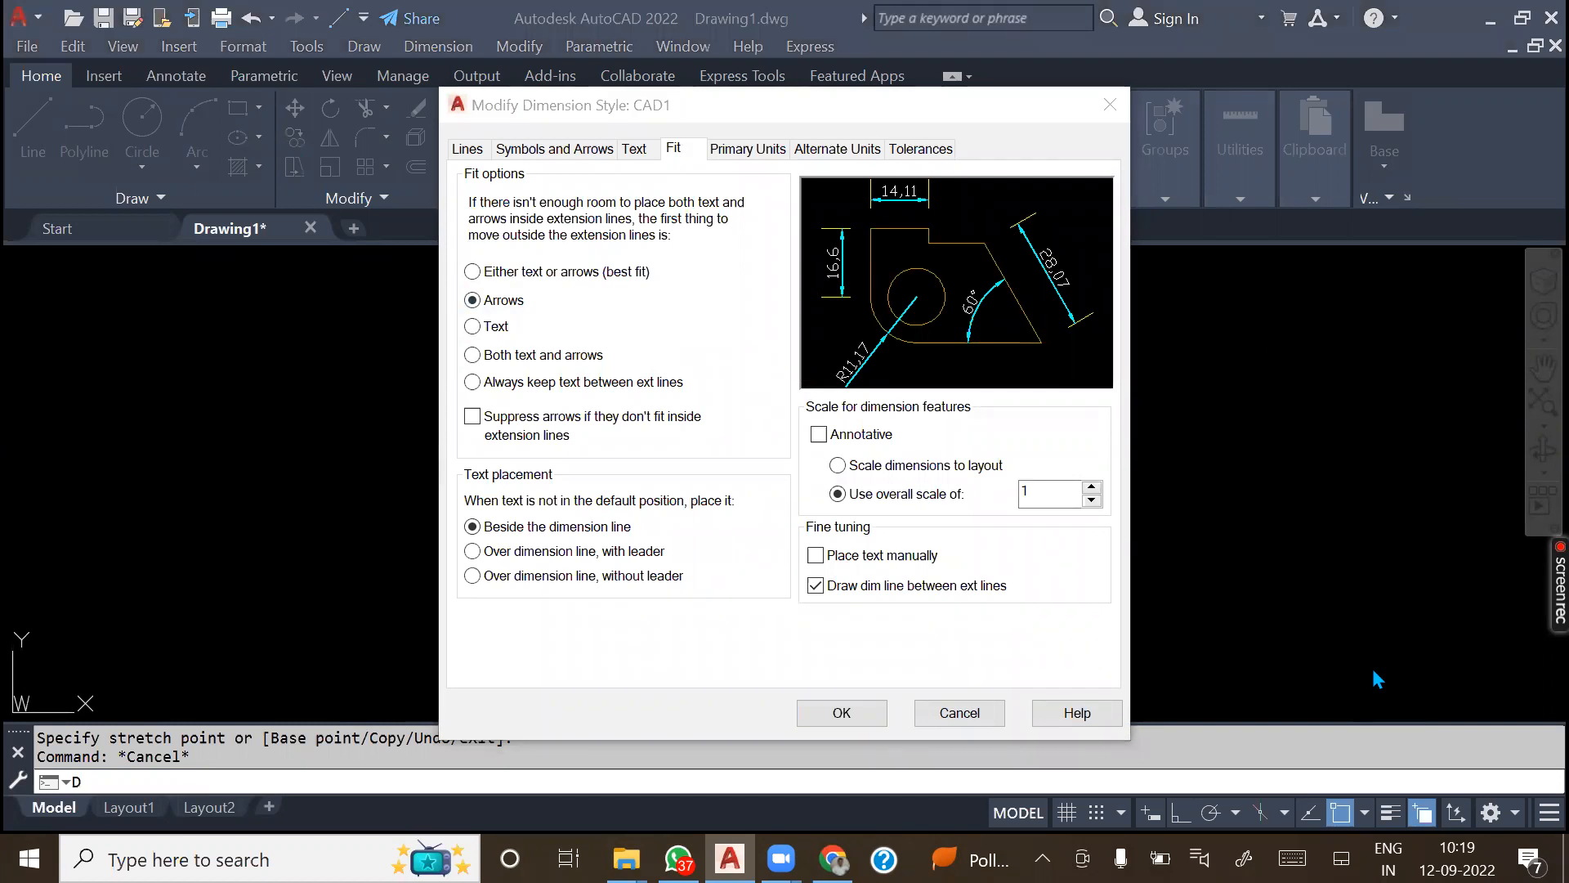
pyautogui.click(832, 712)
pyautogui.click(937, 622)
pyautogui.moveTo(780, 571)
pyautogui.mouseDown(button='middle')
pyautogui.moveTo(1076, 546)
pyautogui.moveTo(999, 545)
pyautogui.mouseUp(button='middle')
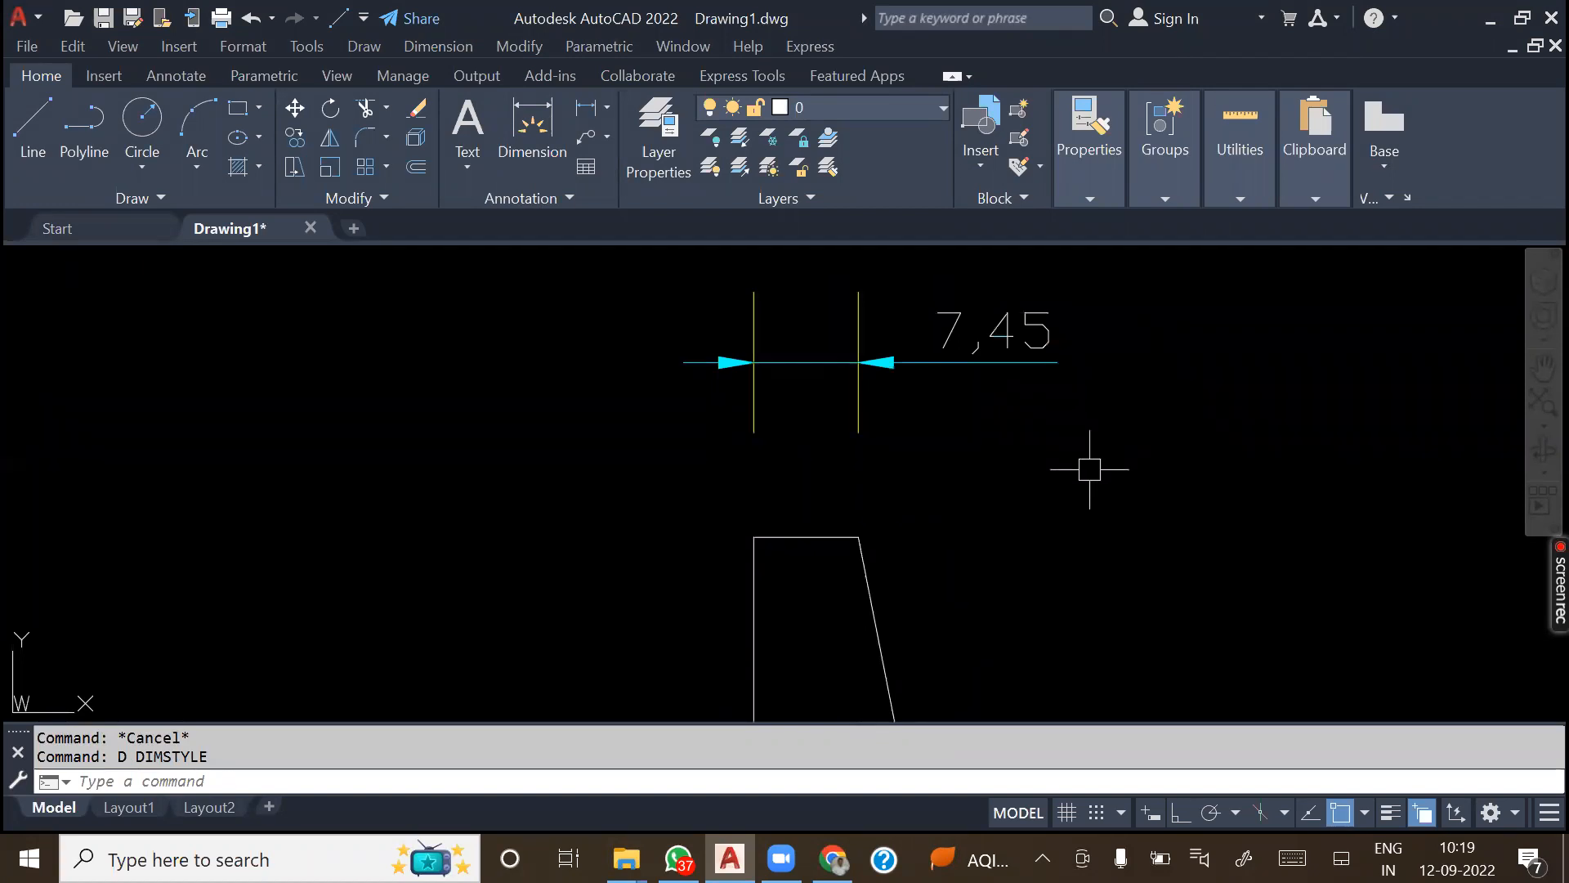
# - Change the CAD1 style's fit option to Text, so text moves outside the extension lines first, and apply it to the drawing
pyautogui.write('d')
pyautogui.press('Return')
pyautogui.click(1040, 371)
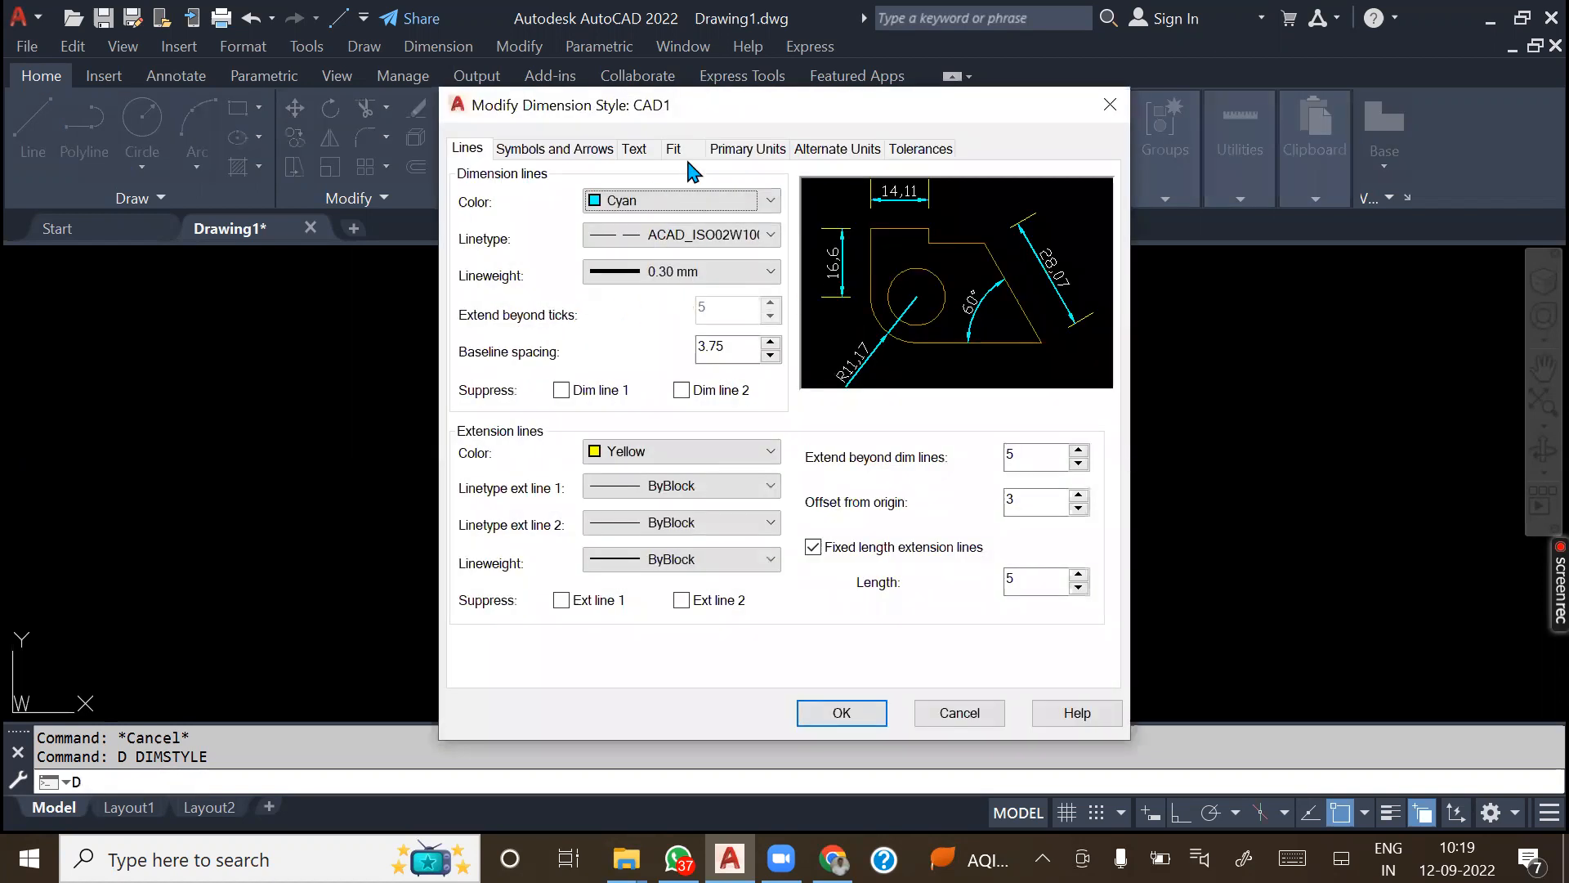
pyautogui.click(673, 149)
pyautogui.click(495, 327)
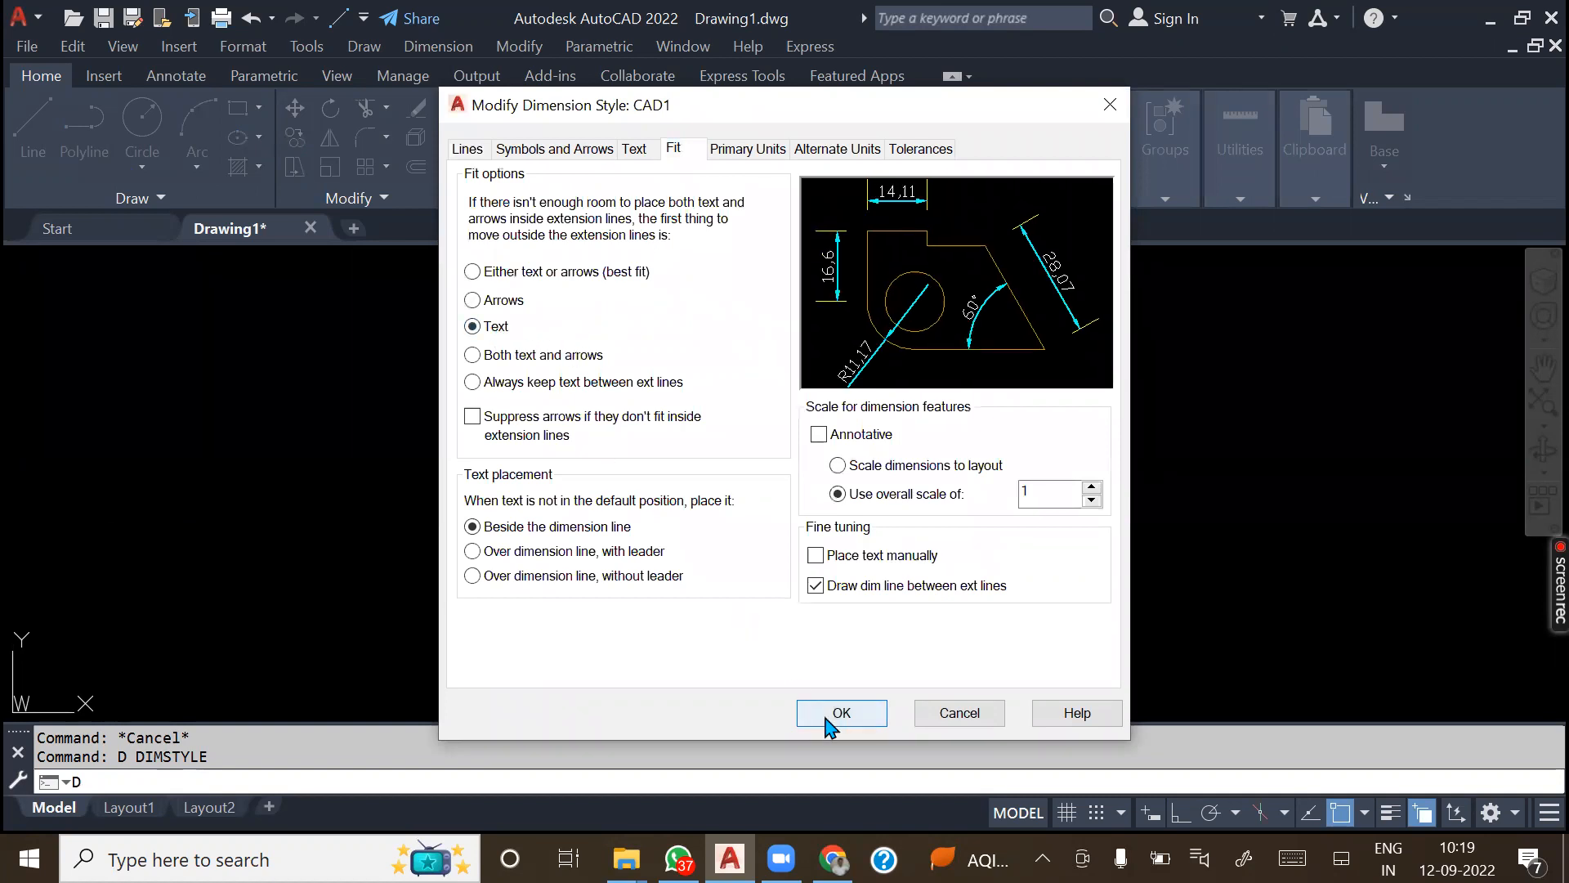
pyautogui.click(829, 715)
pyautogui.click(936, 621)
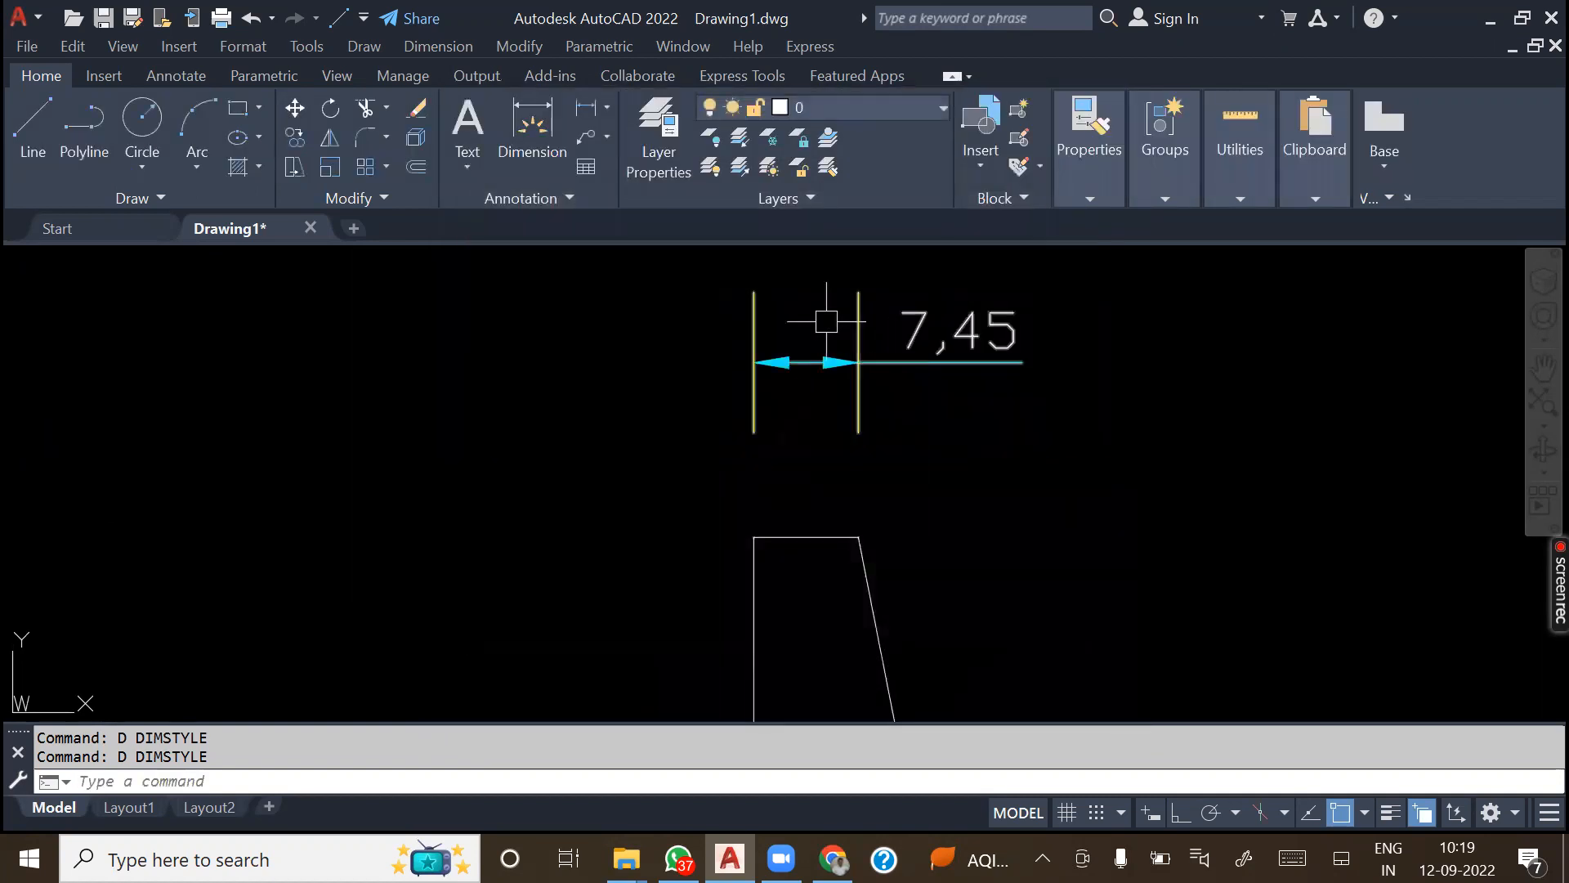
# - Change the CAD1 style's fit option to Both text and arrows, and apply it to the drawing
pyautogui.write('D')
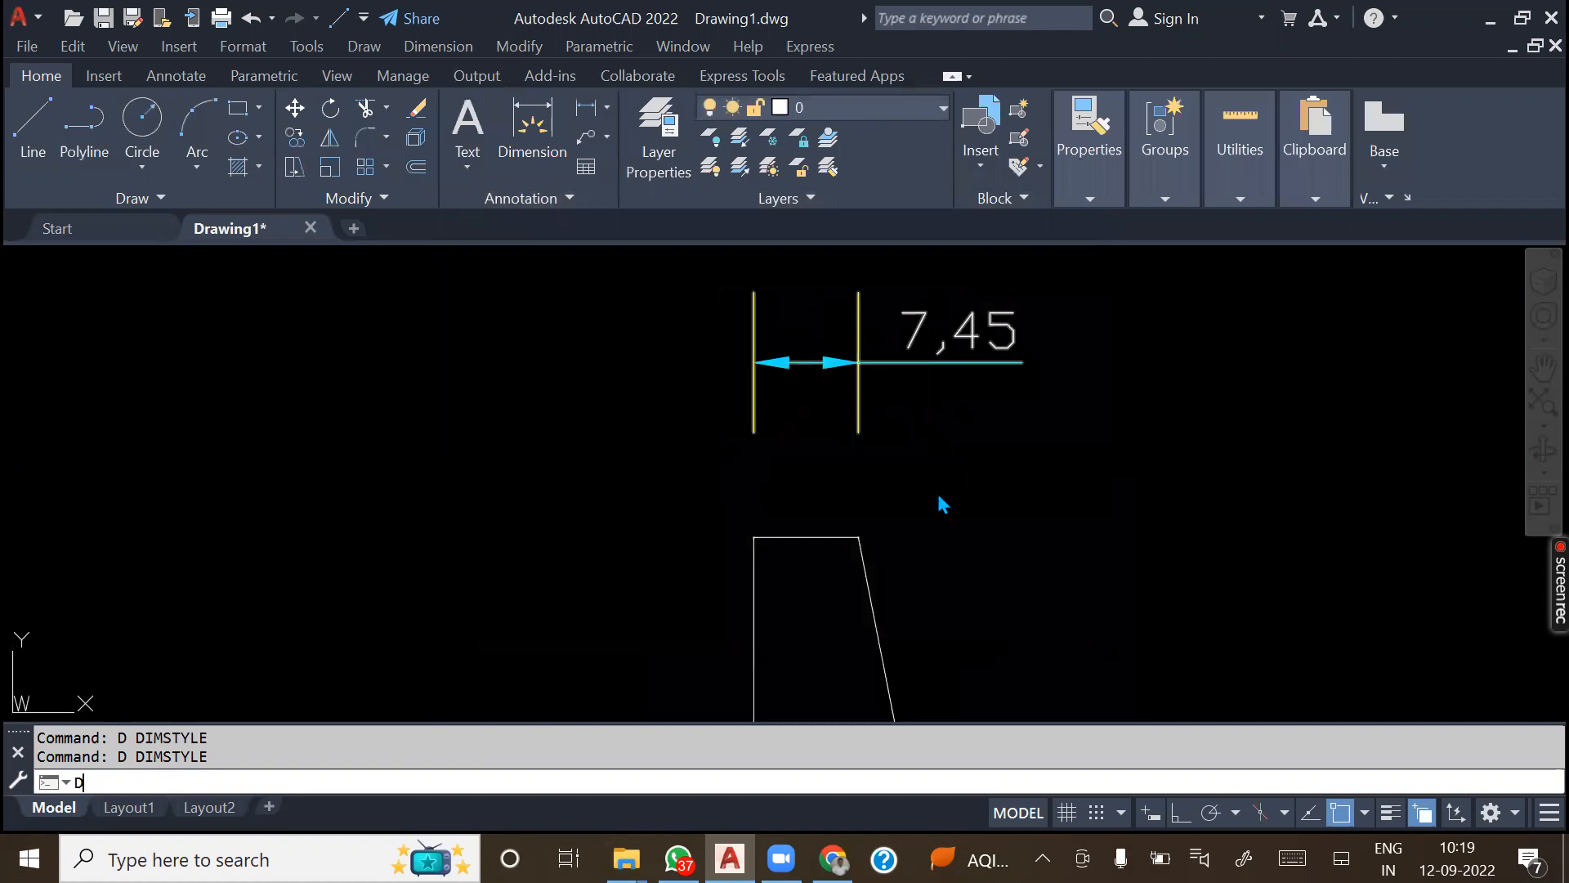
pyautogui.press('Return')
pyautogui.click(1042, 375)
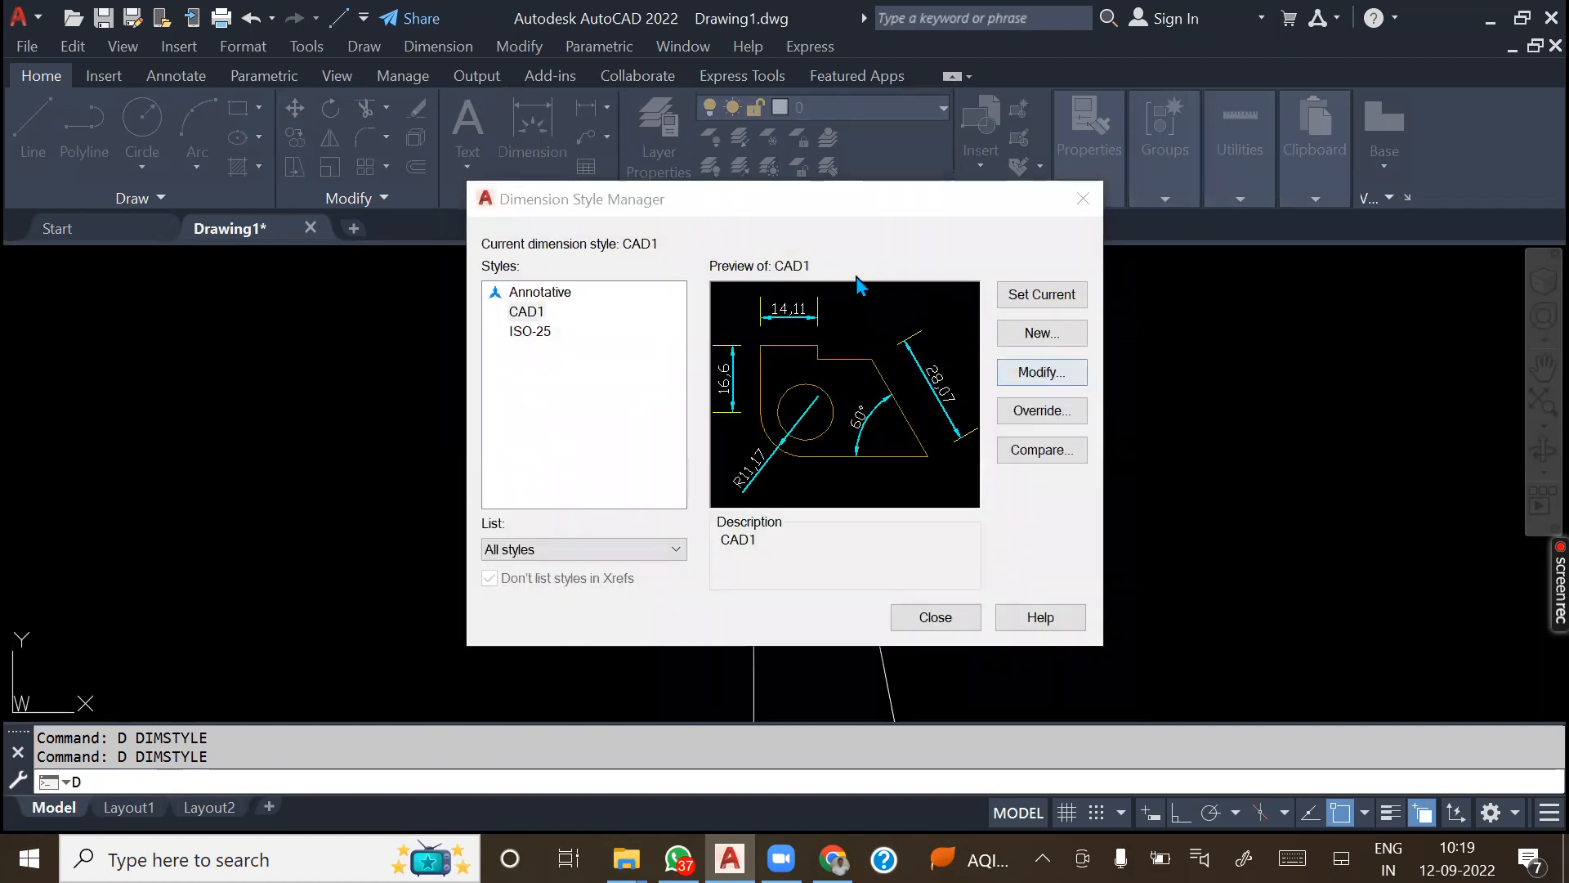
pyautogui.click(674, 148)
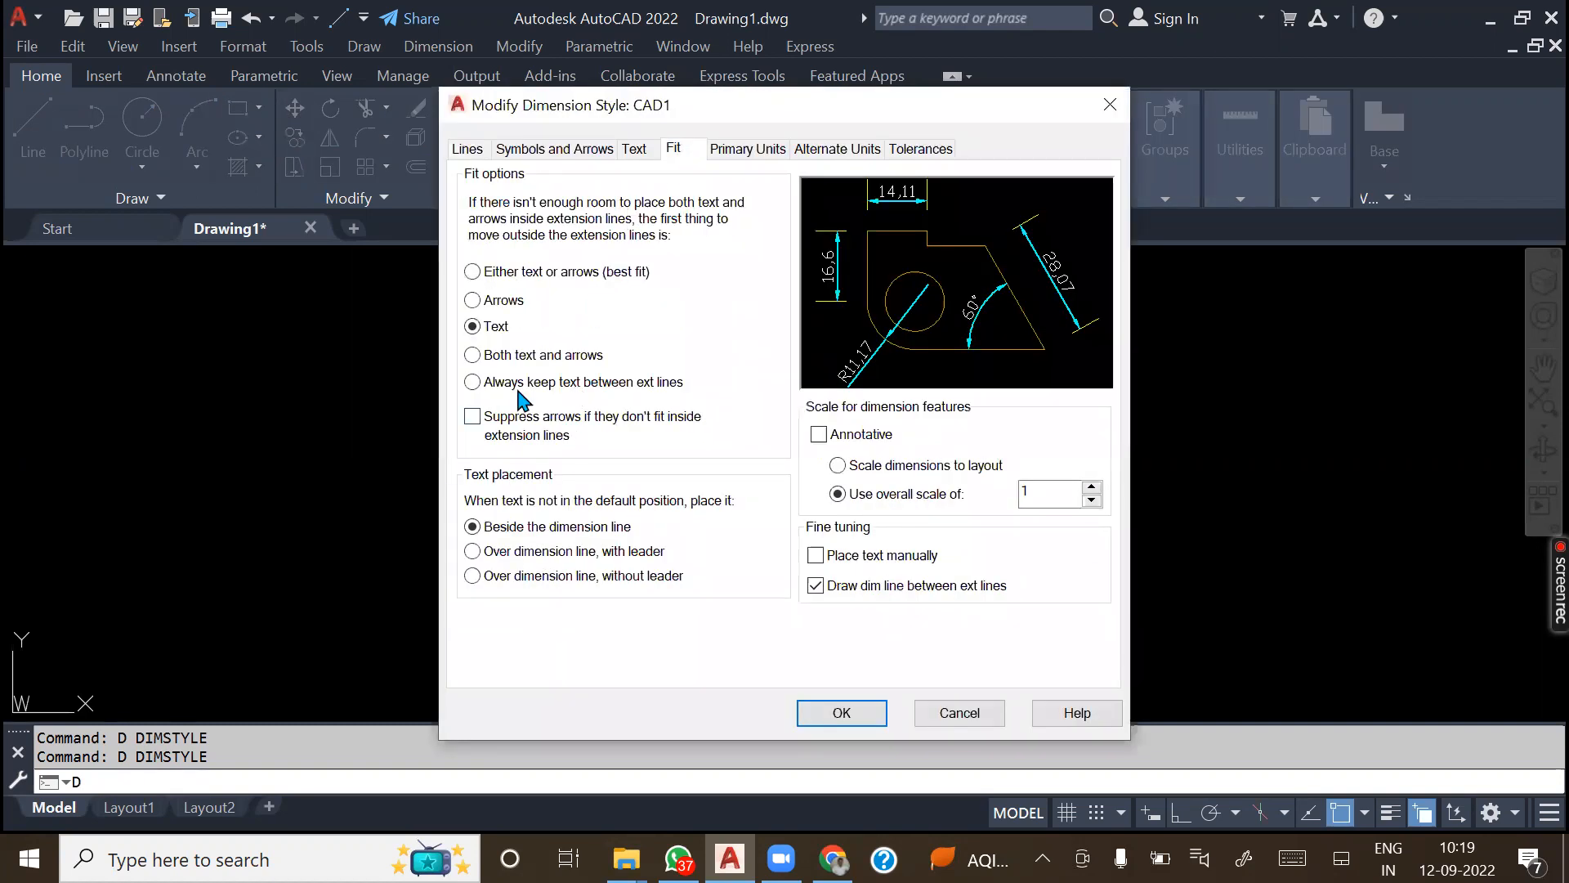
pyautogui.click(500, 356)
pyautogui.click(842, 716)
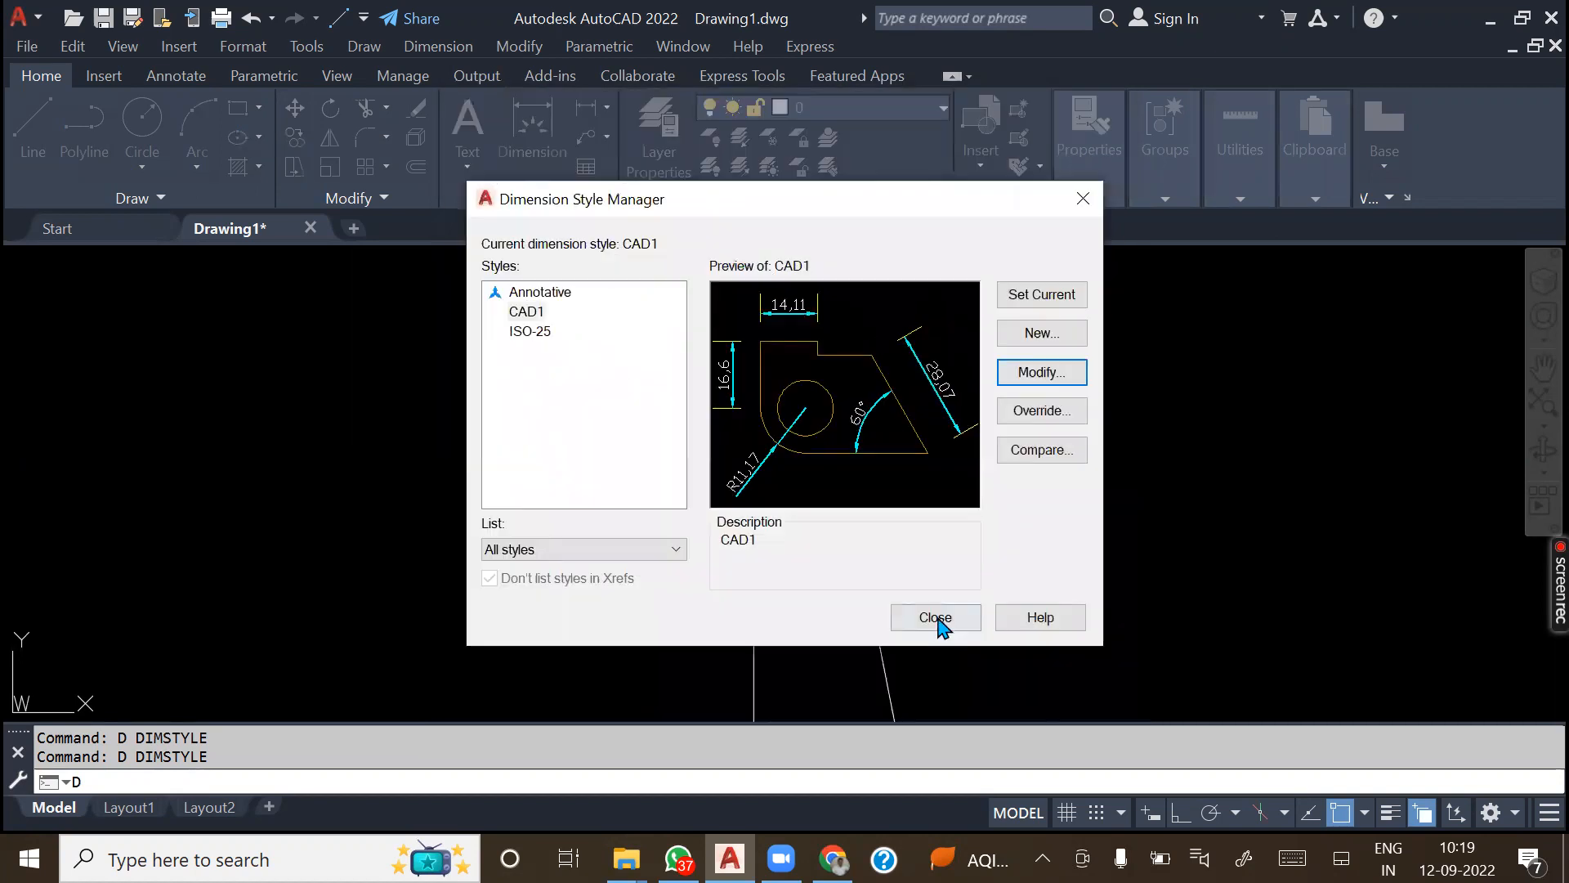
pyautogui.click(937, 619)
# - Change the CAD1 style's fit option to Always keep text between ext lines, and apply it to the drawing
pyautogui.press('Return')
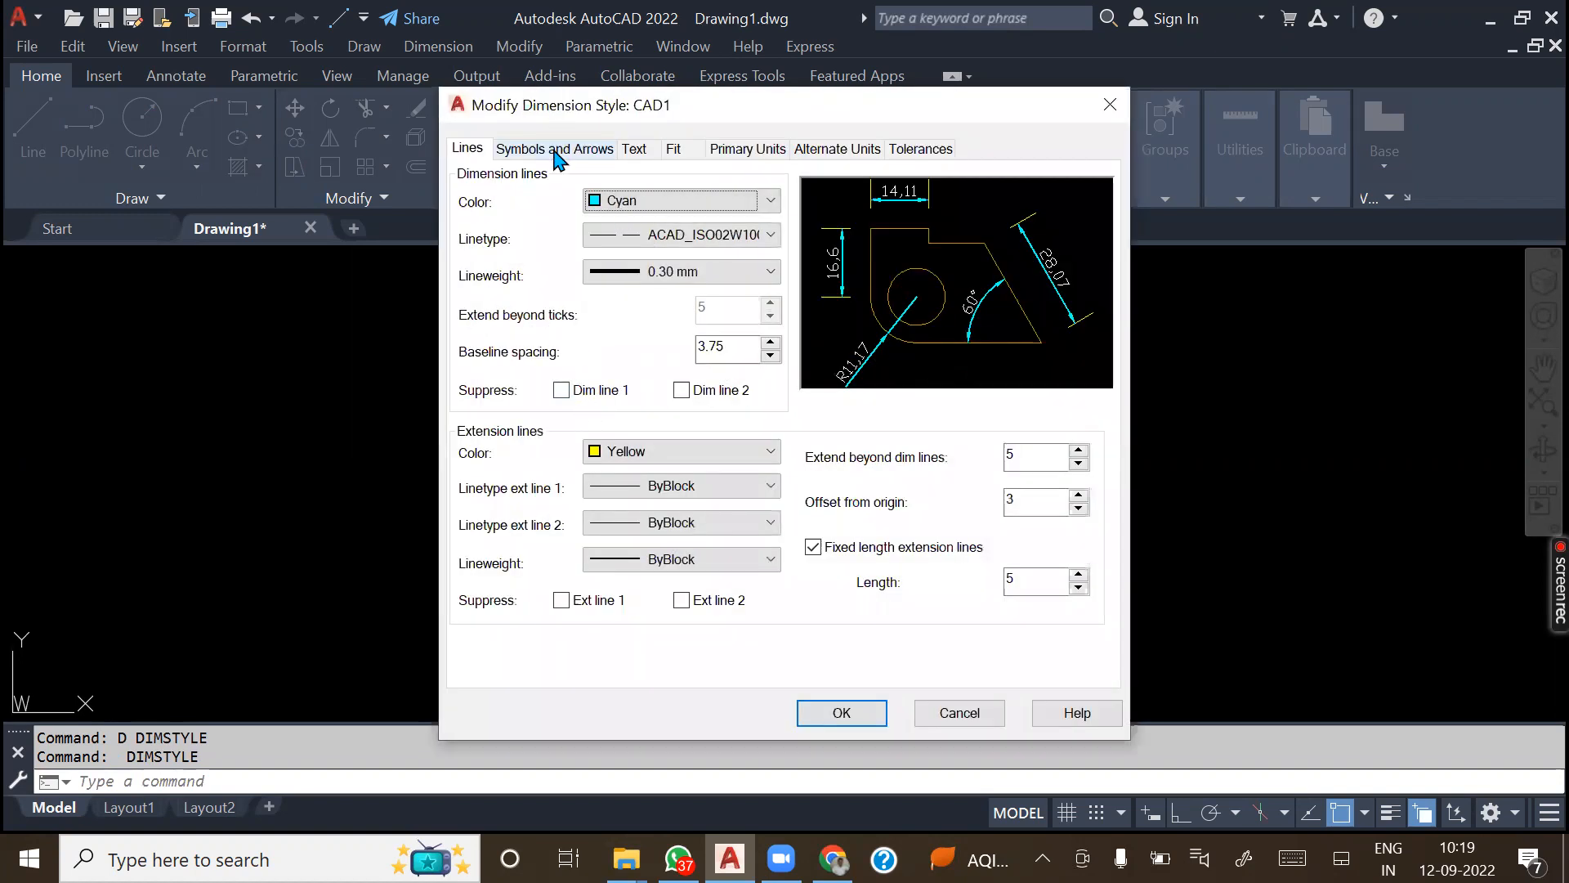
pyautogui.click(675, 152)
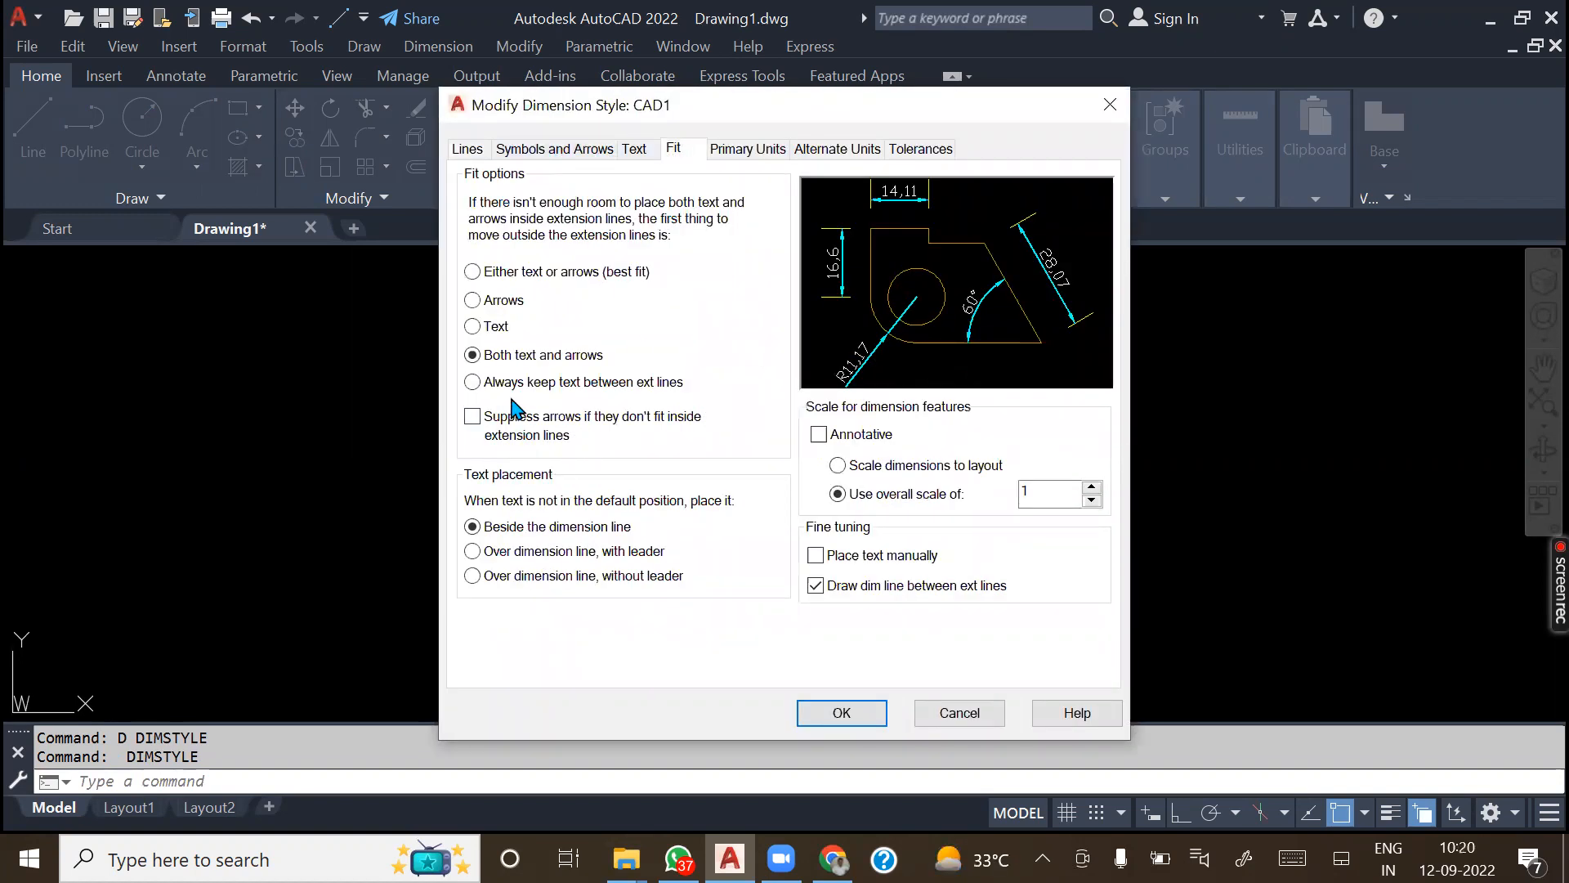
pyautogui.click(539, 385)
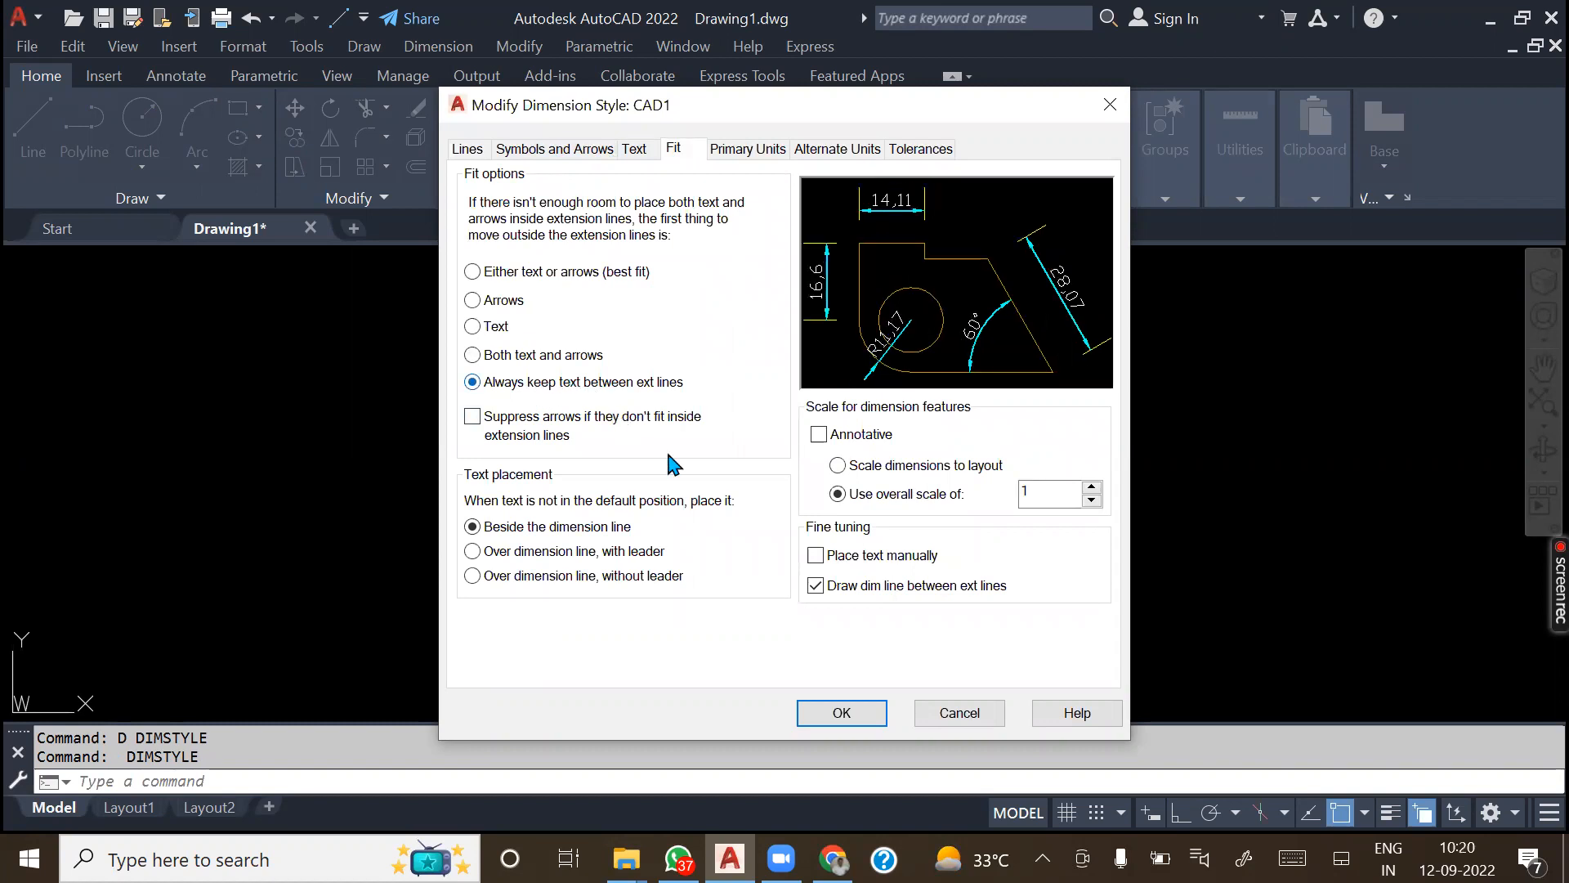
pyautogui.click(873, 714)
pyautogui.click(950, 621)
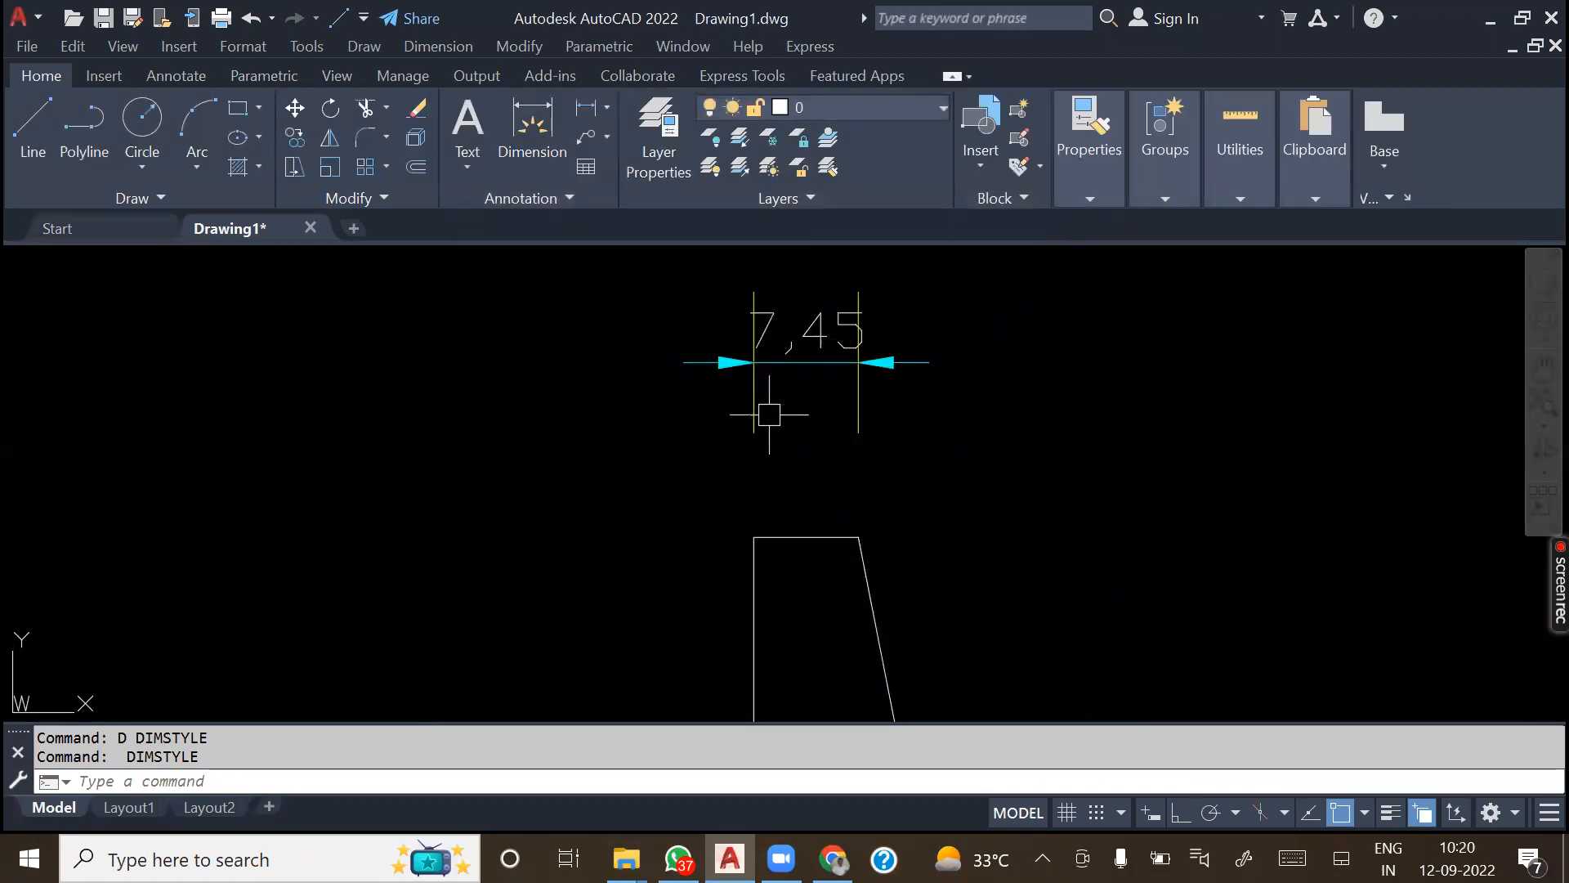
# - Enable suppressing arrows that don't fit inside the extension lines in the CAD1 style, and apply it to the drawing
pyautogui.write('d')
pyautogui.press('Return')
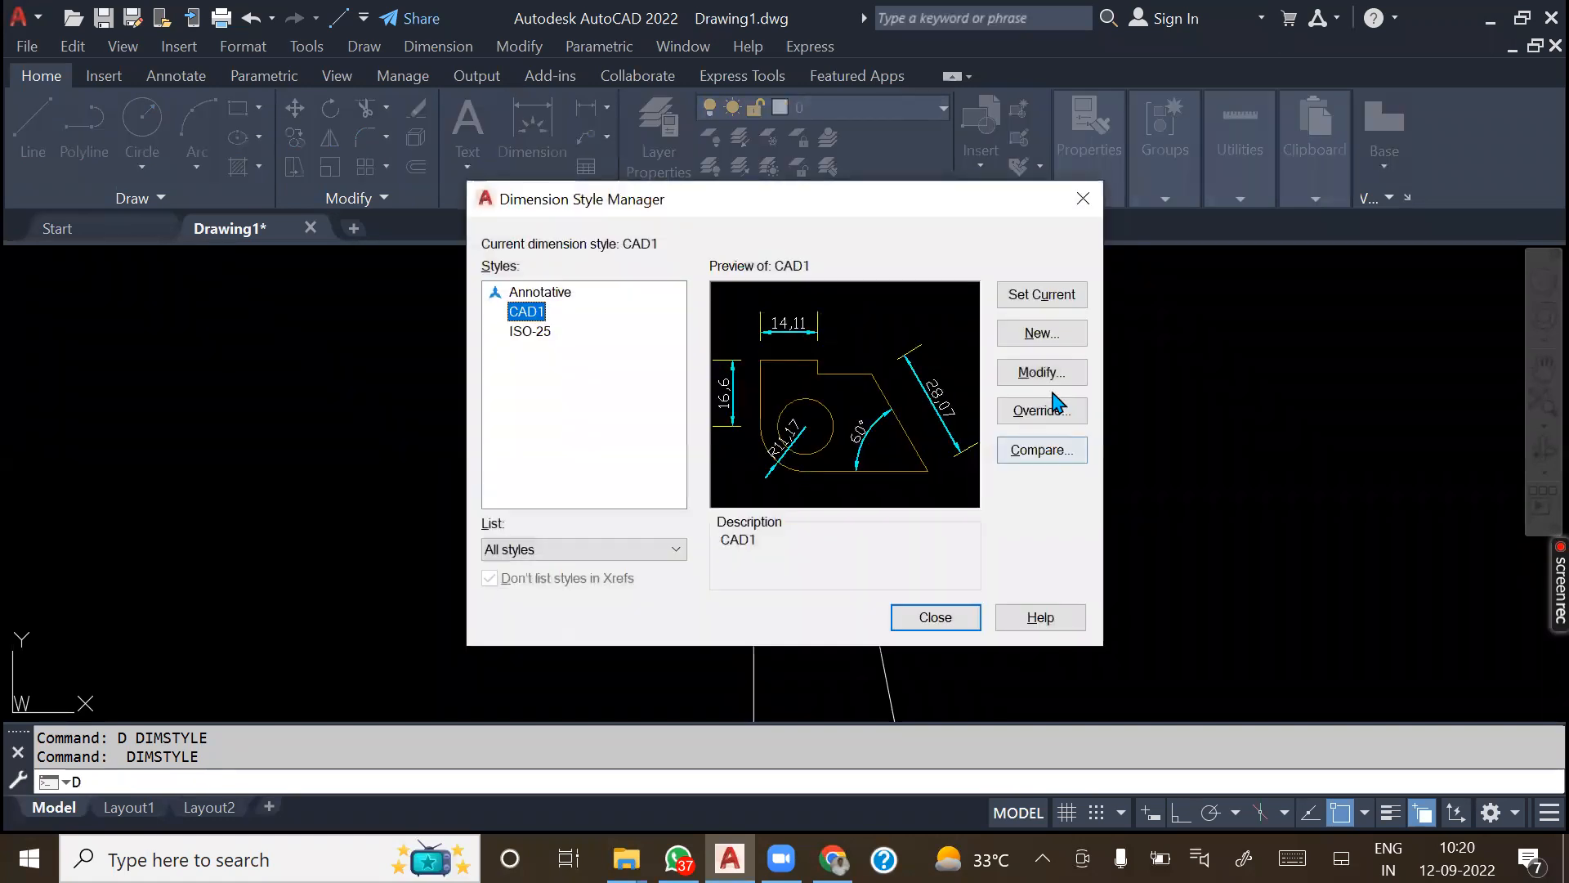
pyautogui.click(1042, 372)
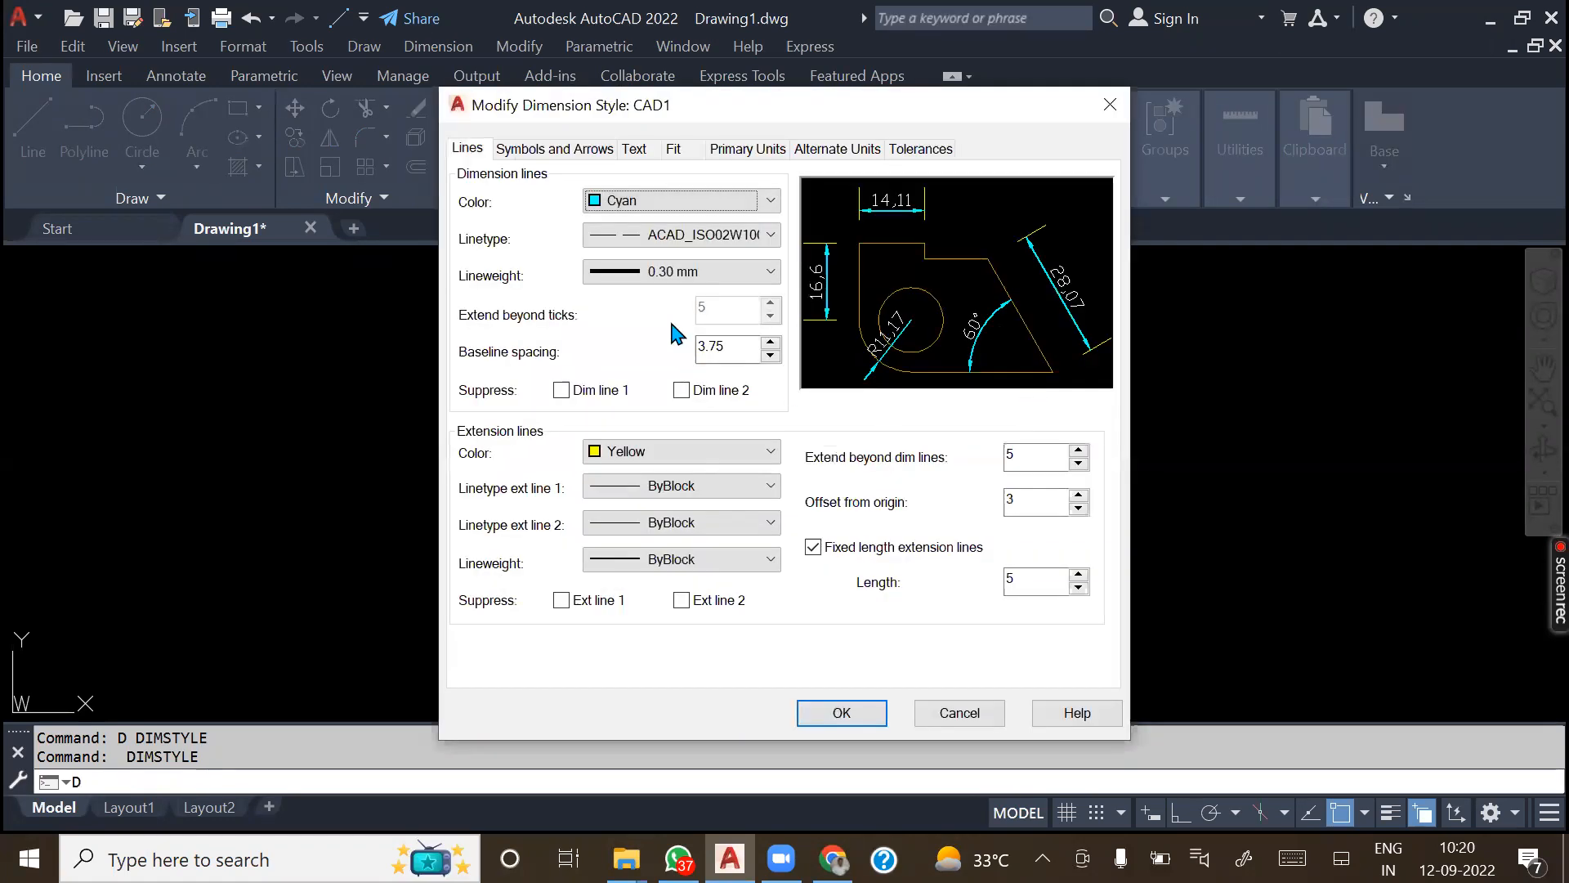
pyautogui.click(768, 149)
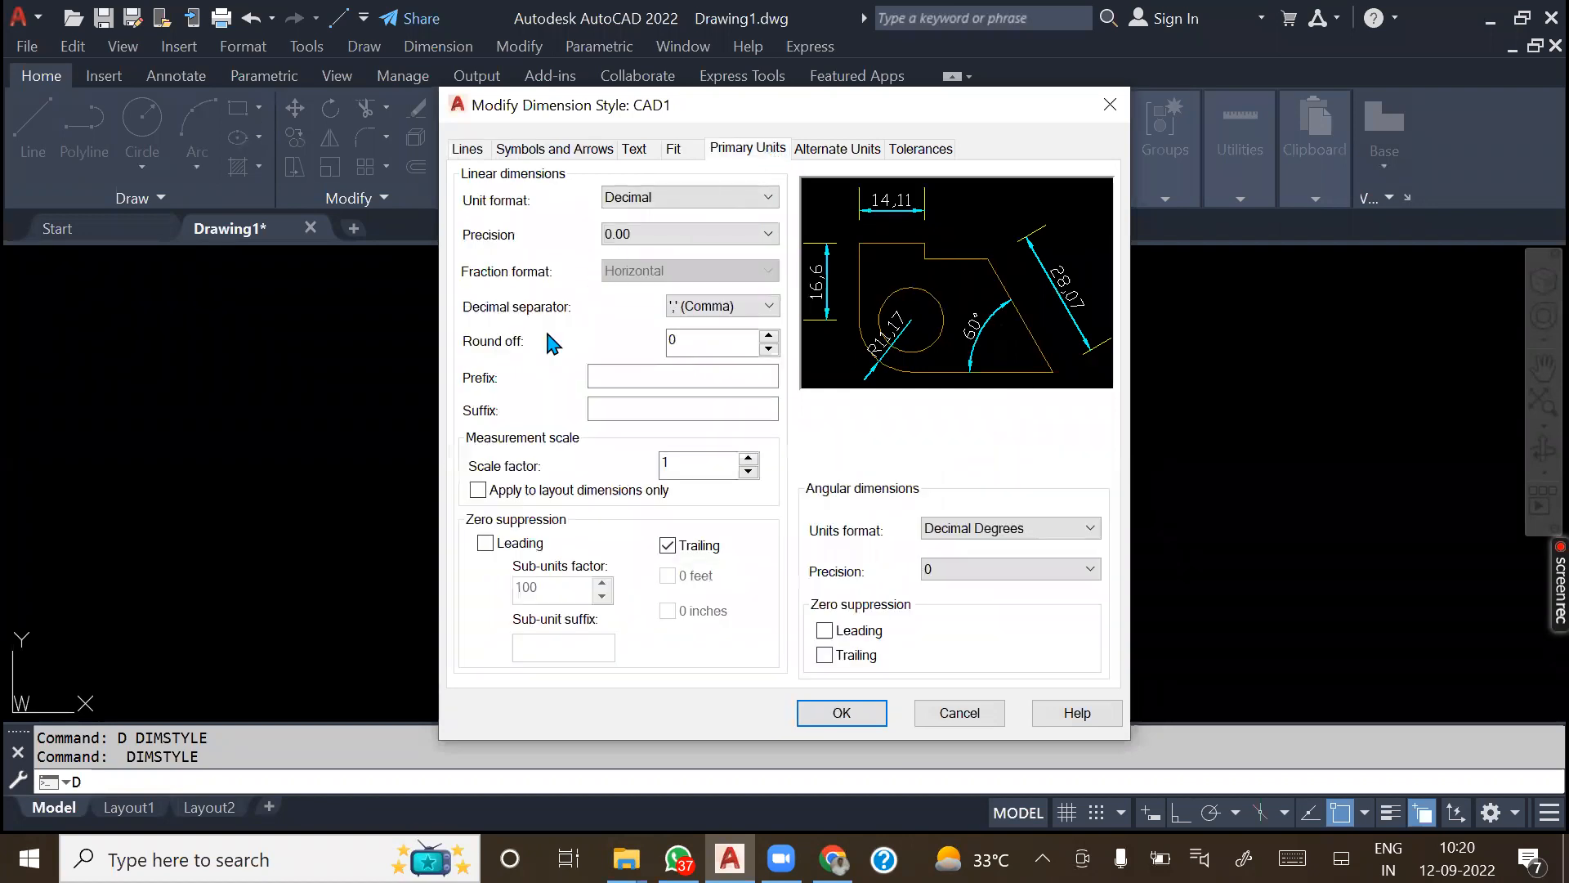
pyautogui.click(673, 149)
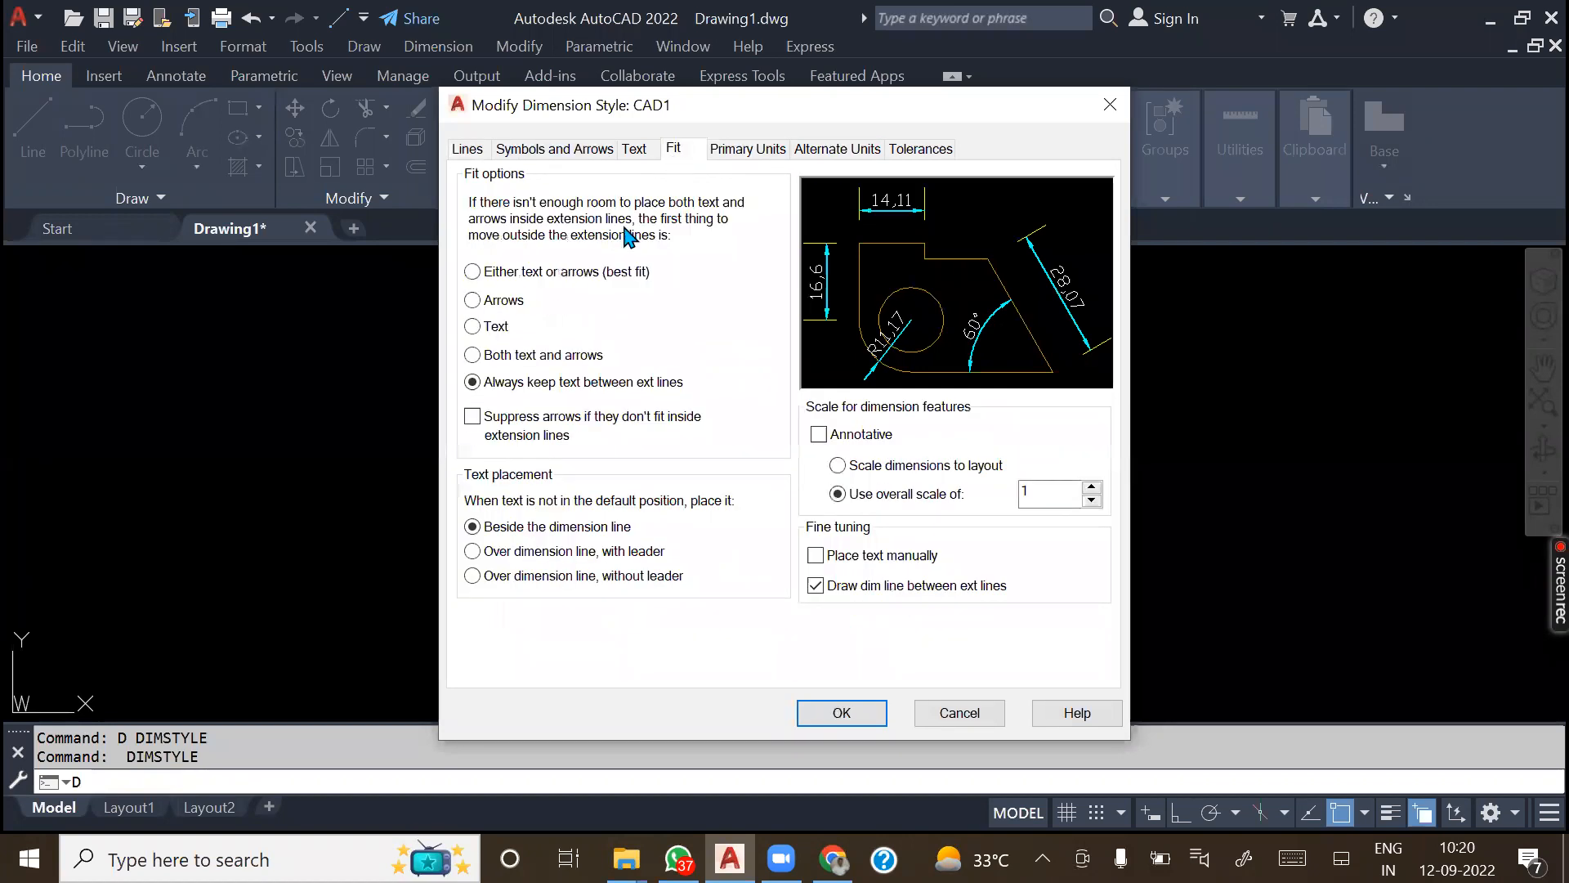
pyautogui.click(473, 417)
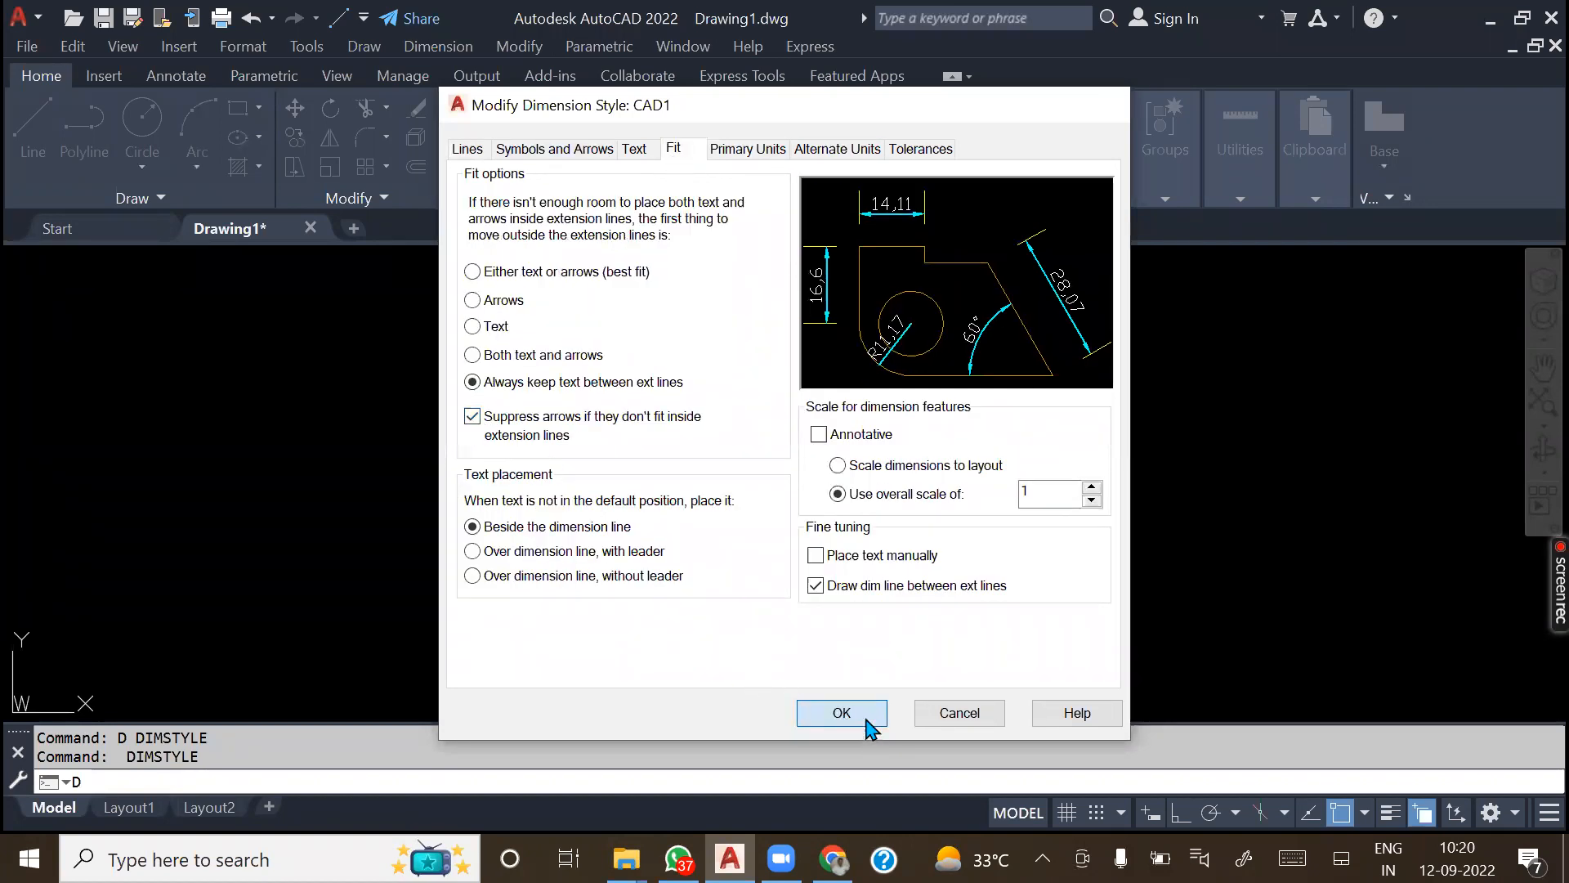
pyautogui.click(842, 713)
pyautogui.click(936, 617)
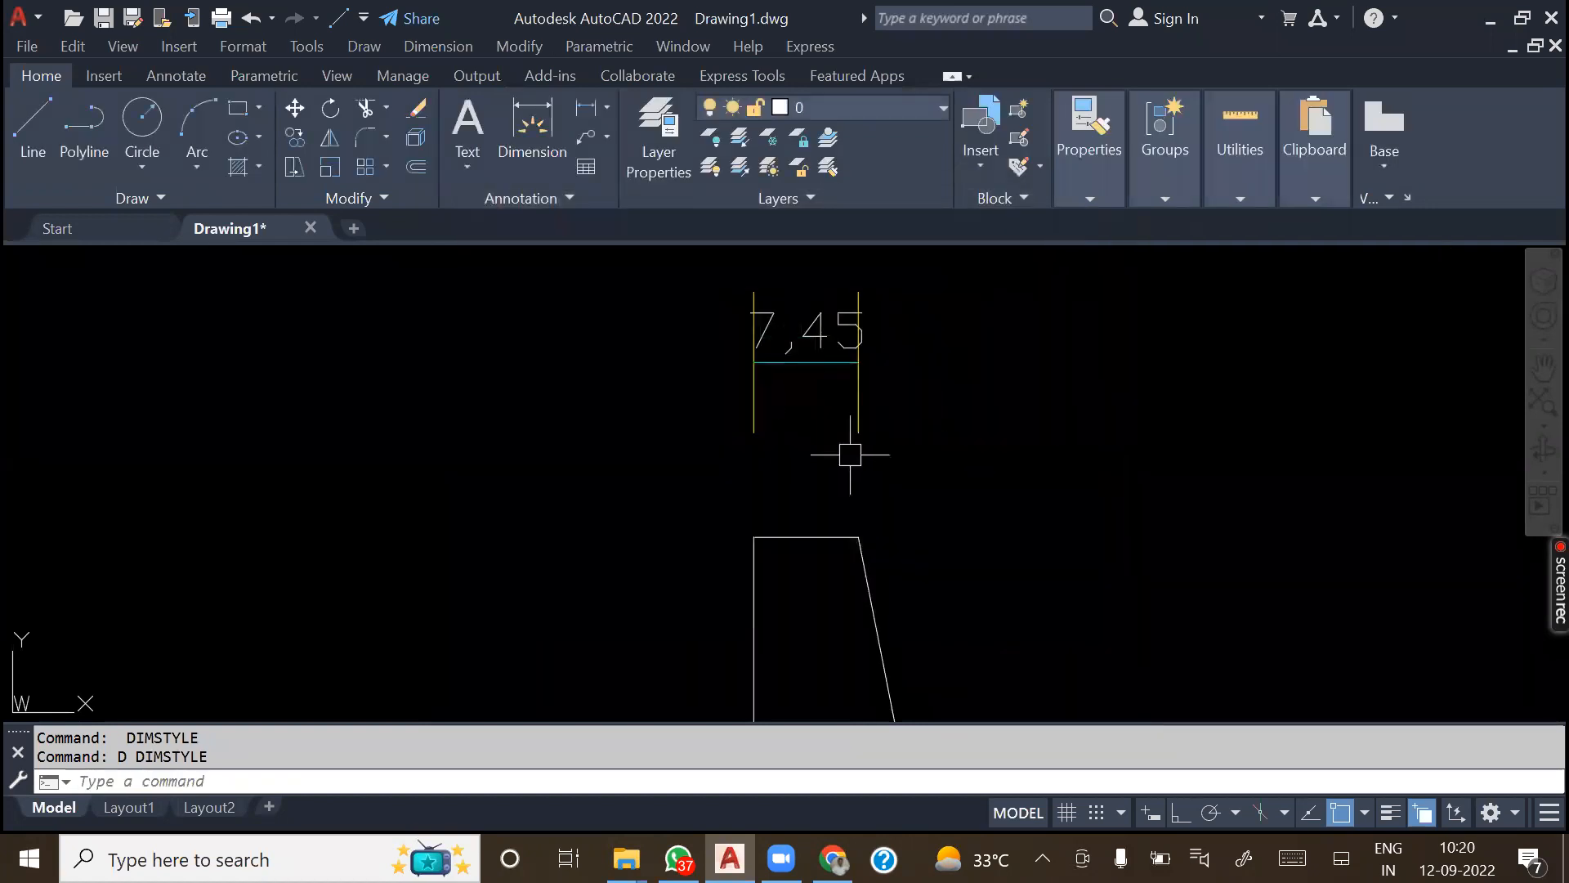
# - Set the CAD1 style's fit option to Either text or arrows (best fit), turn off arrow suppression, and apply it to the drawing
pyautogui.write('d')
pyautogui.press('Return')
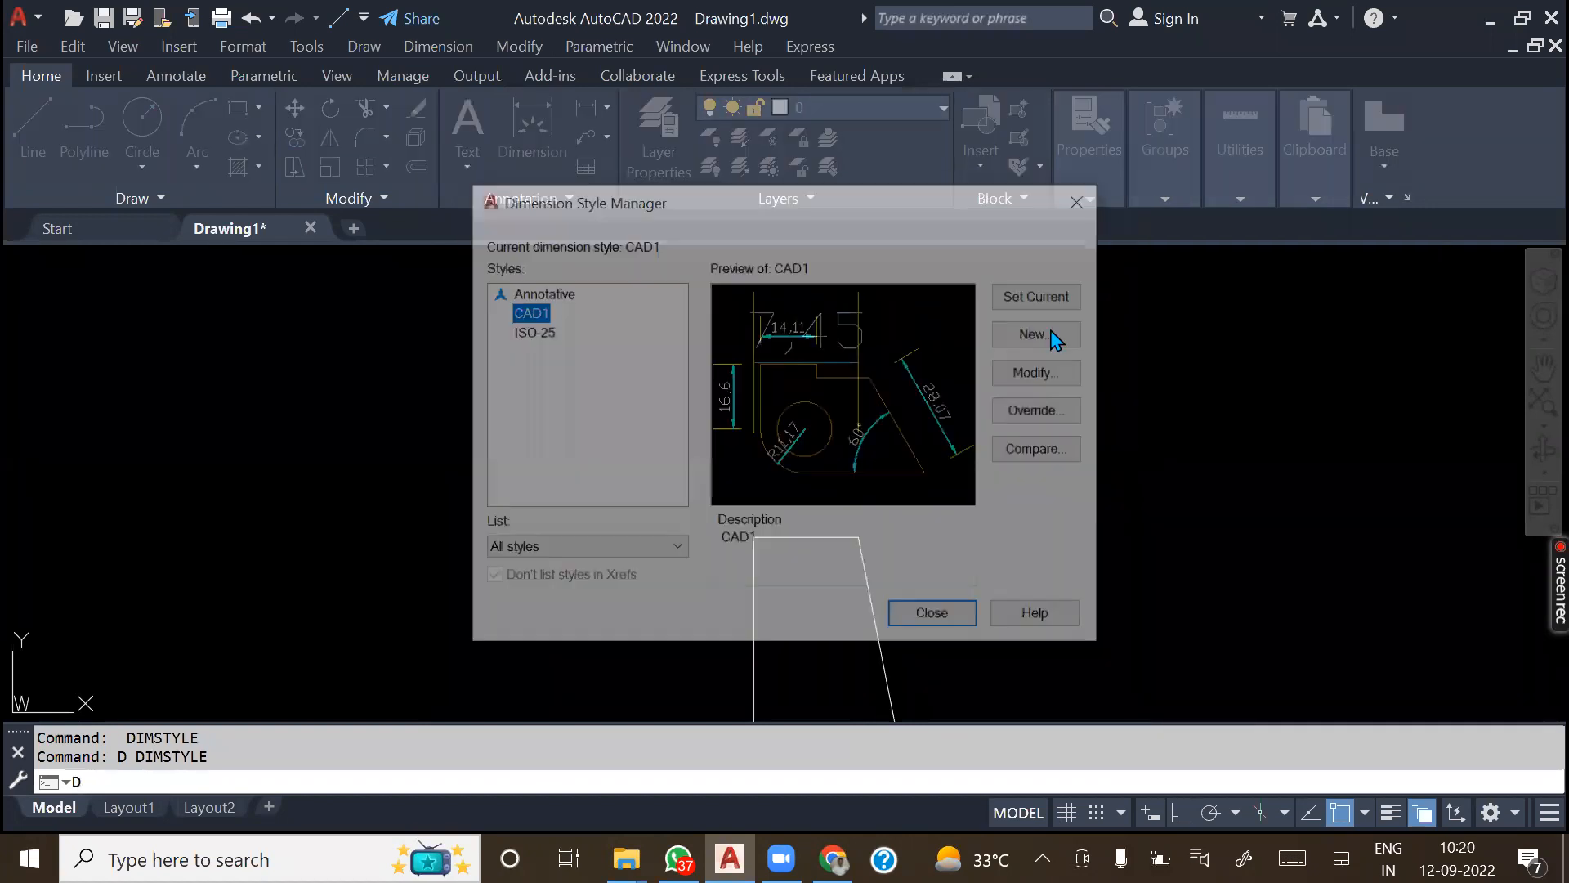
pyautogui.press('Return')
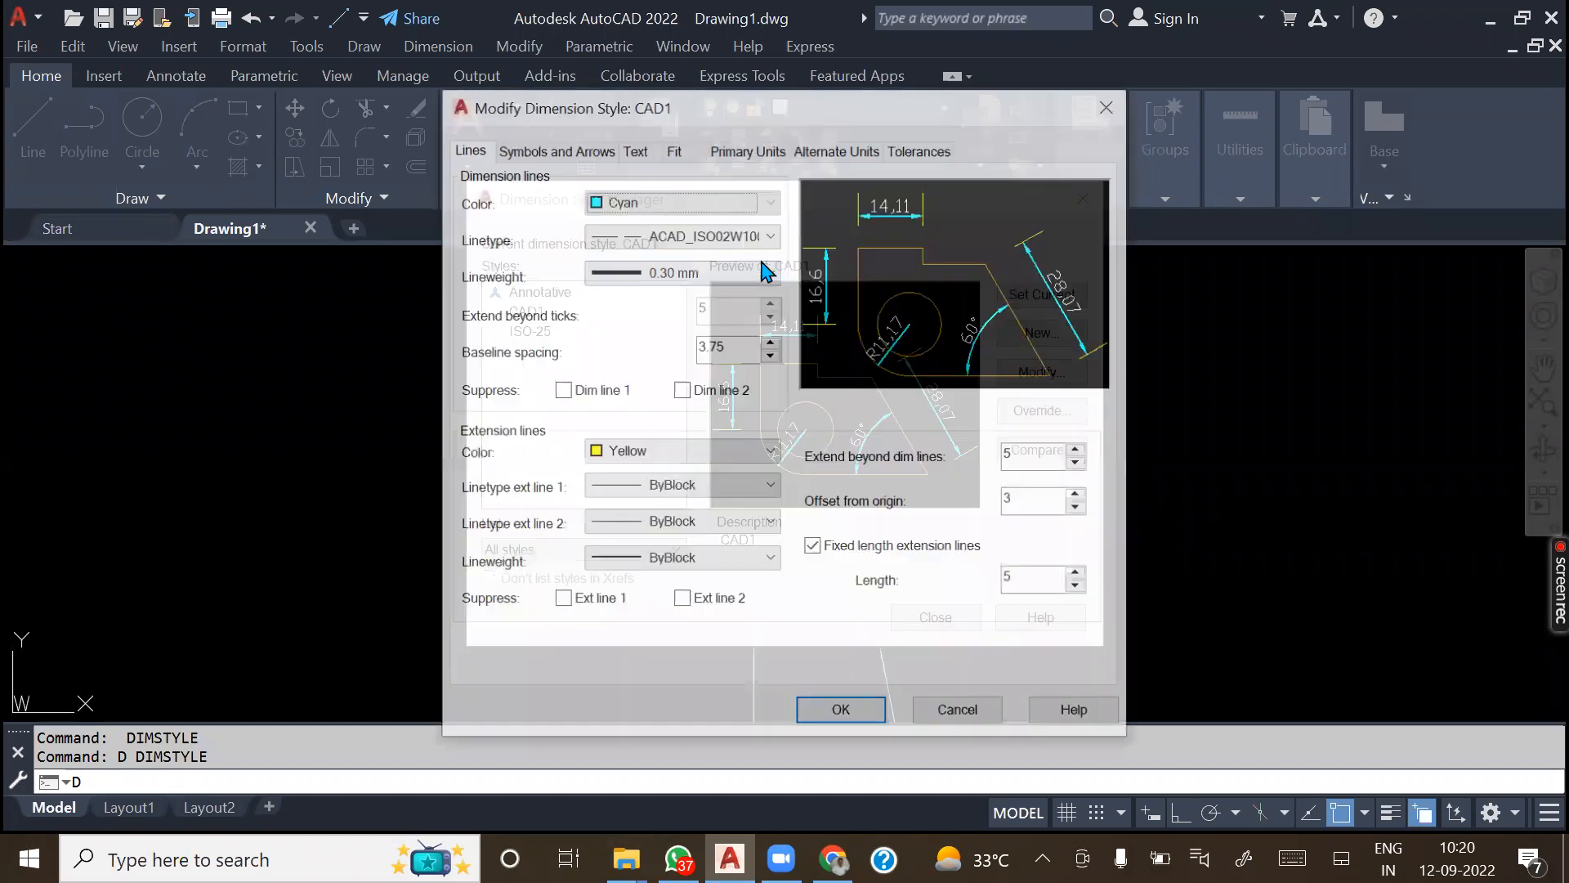
pyautogui.click(674, 149)
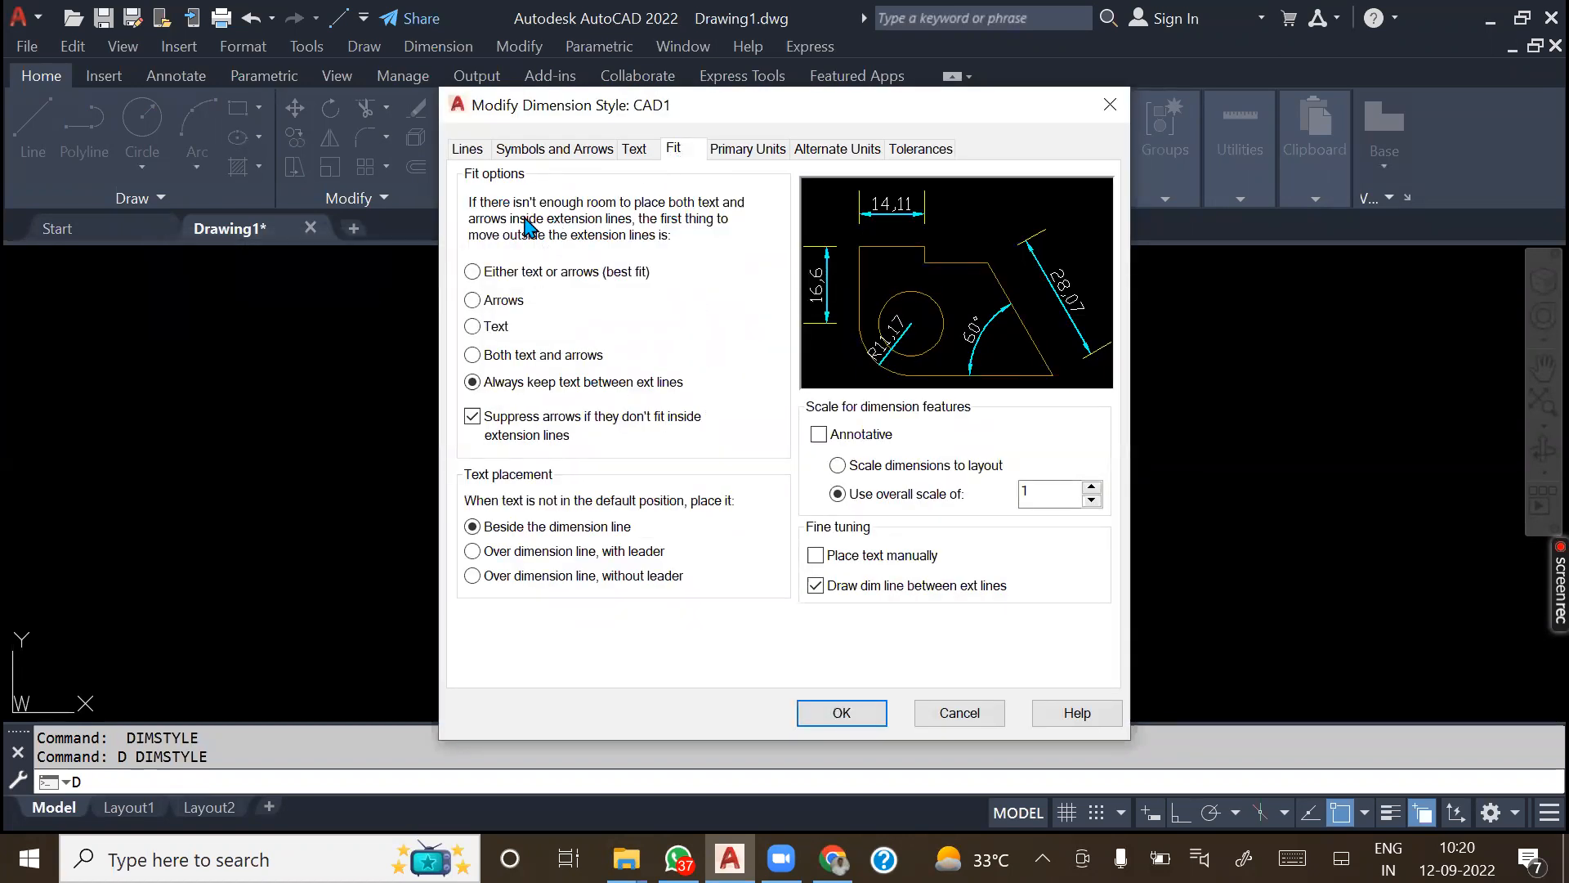
pyautogui.click(473, 273)
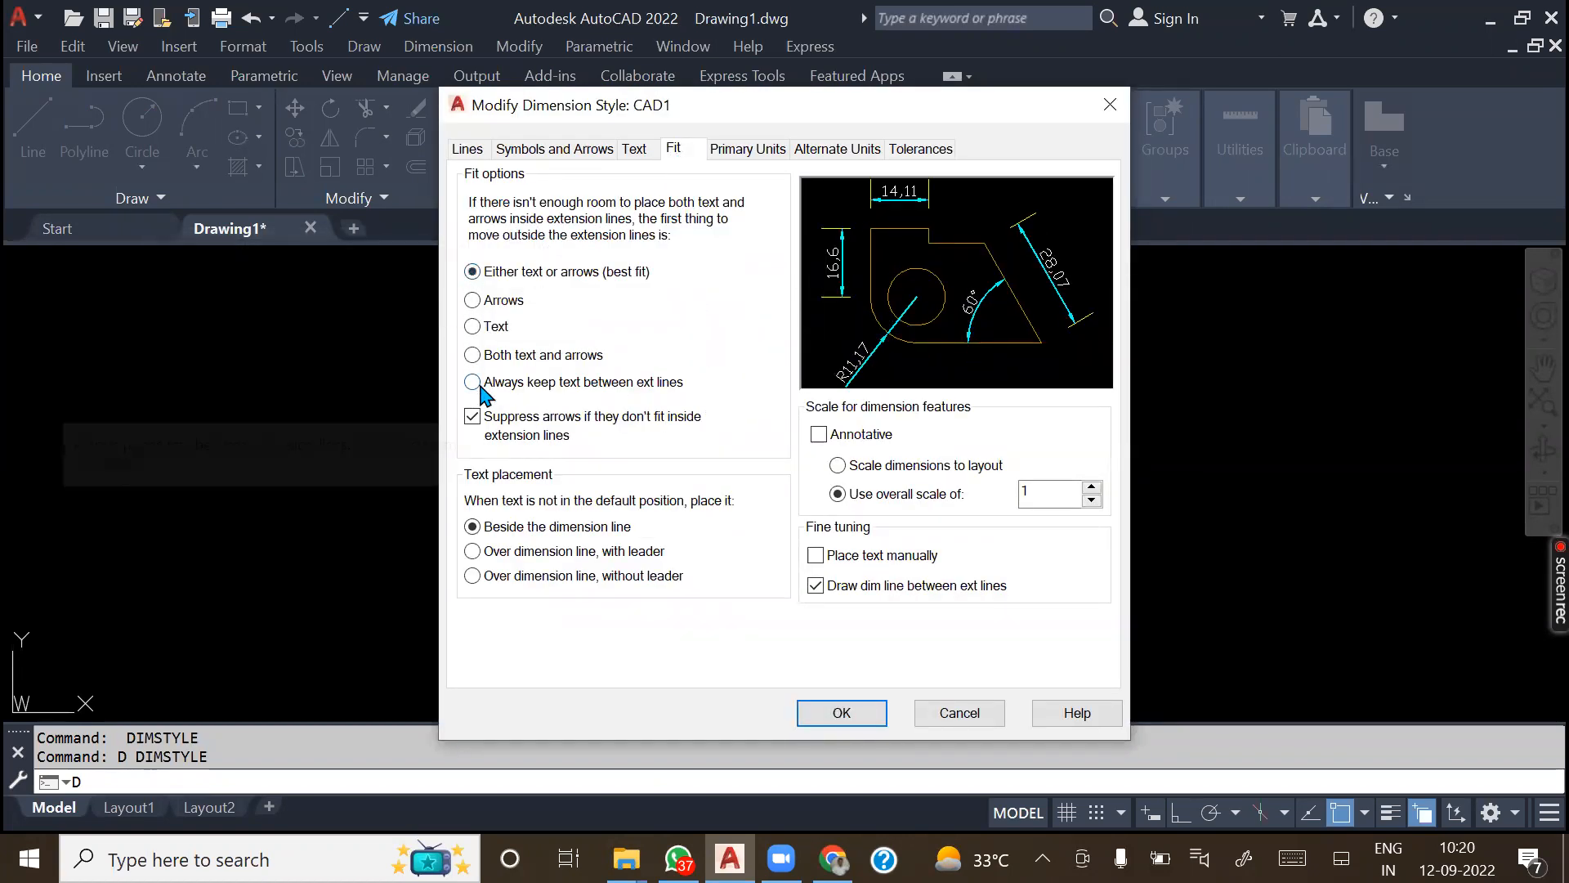
pyautogui.click(472, 416)
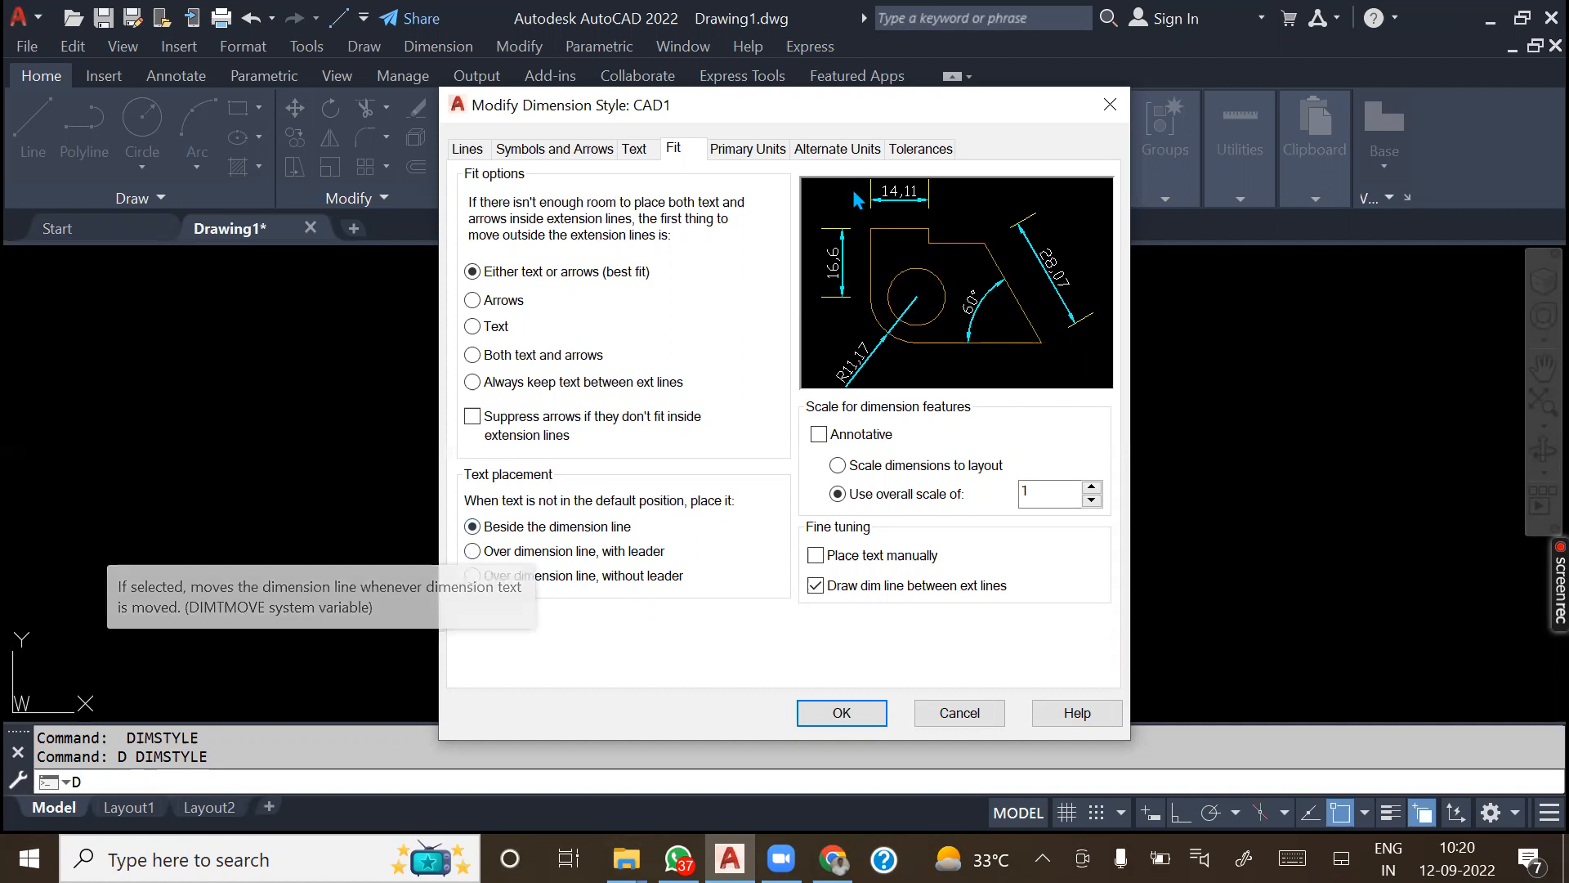
pyautogui.click(842, 713)
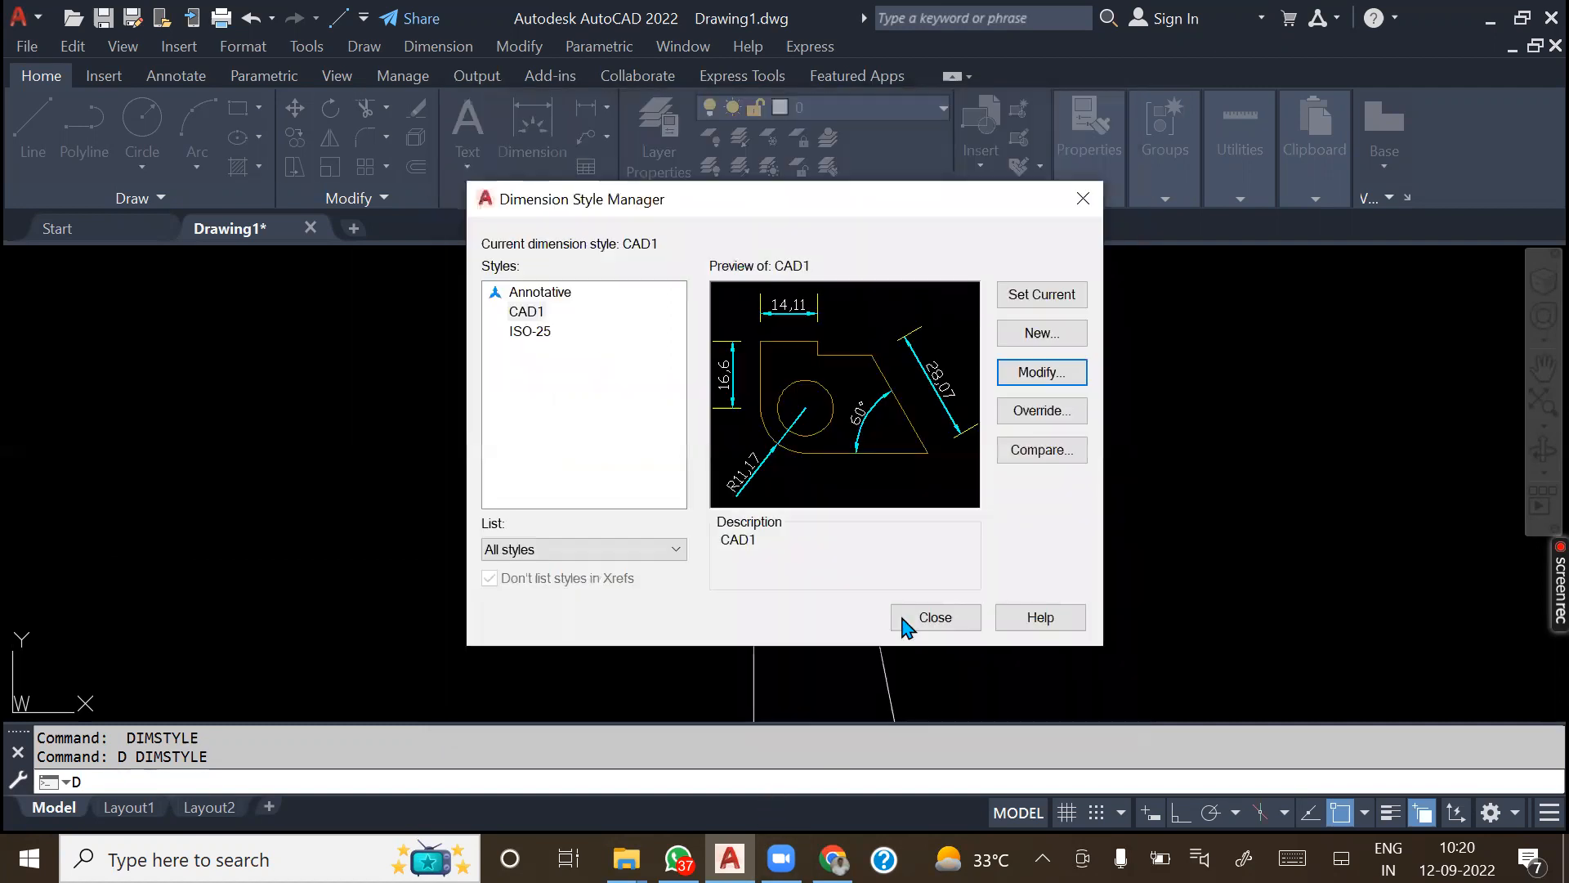
pyautogui.click(935, 620)
pyautogui.moveTo(910, 445); pyautogui.dragTo(840, 448, button='middle')
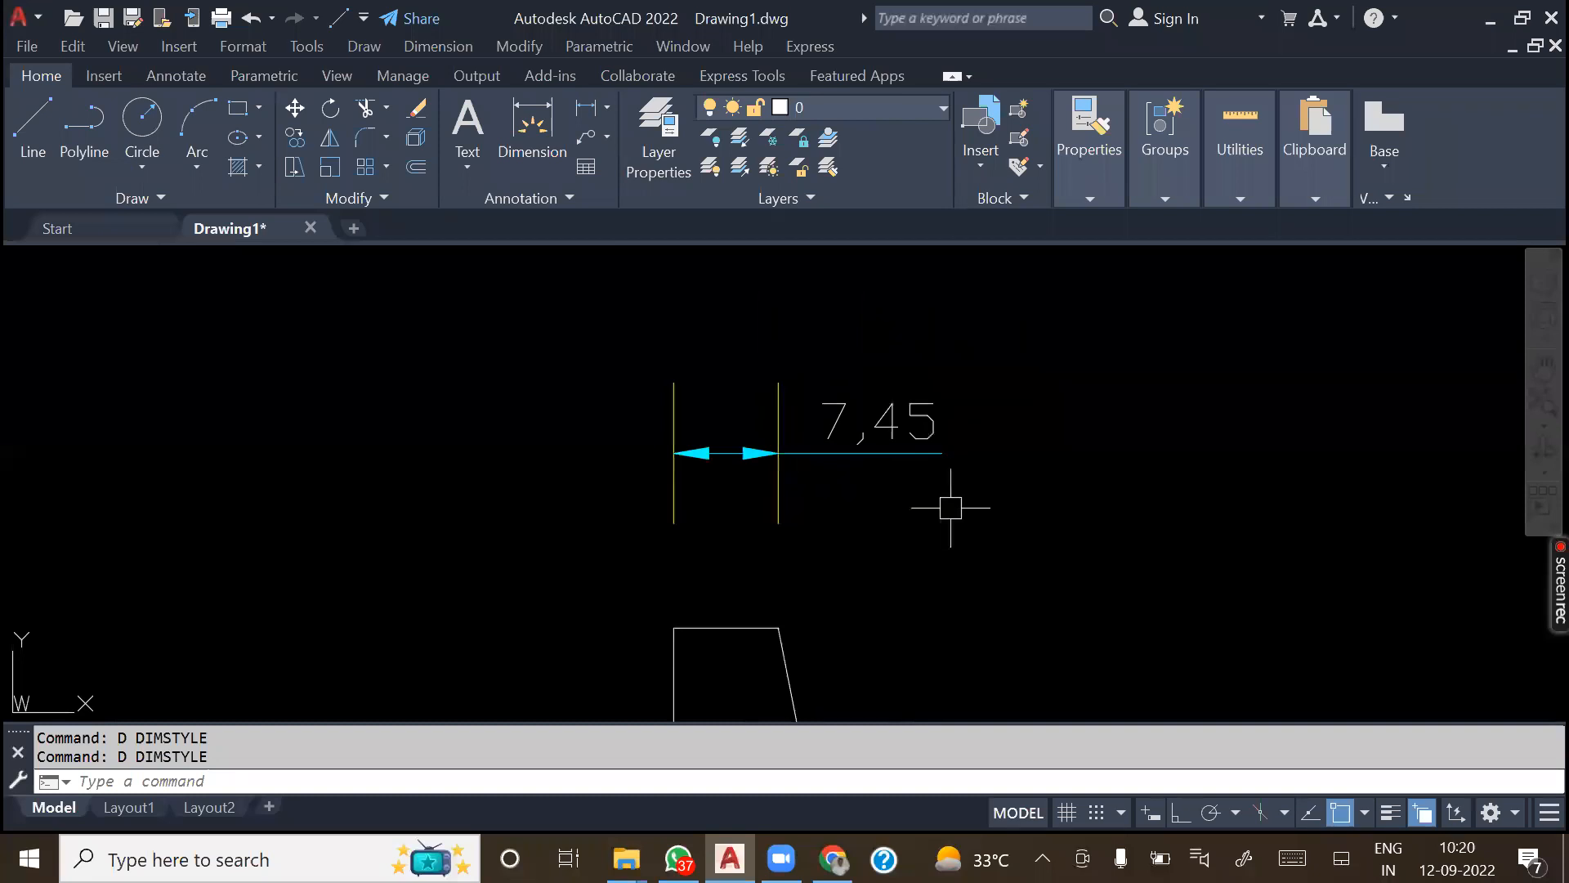
# - Set the CAD1 style's text placement to Over dimension line, with leader, and apply it to the drawing
pyautogui.write('D')
pyautogui.press('Return')
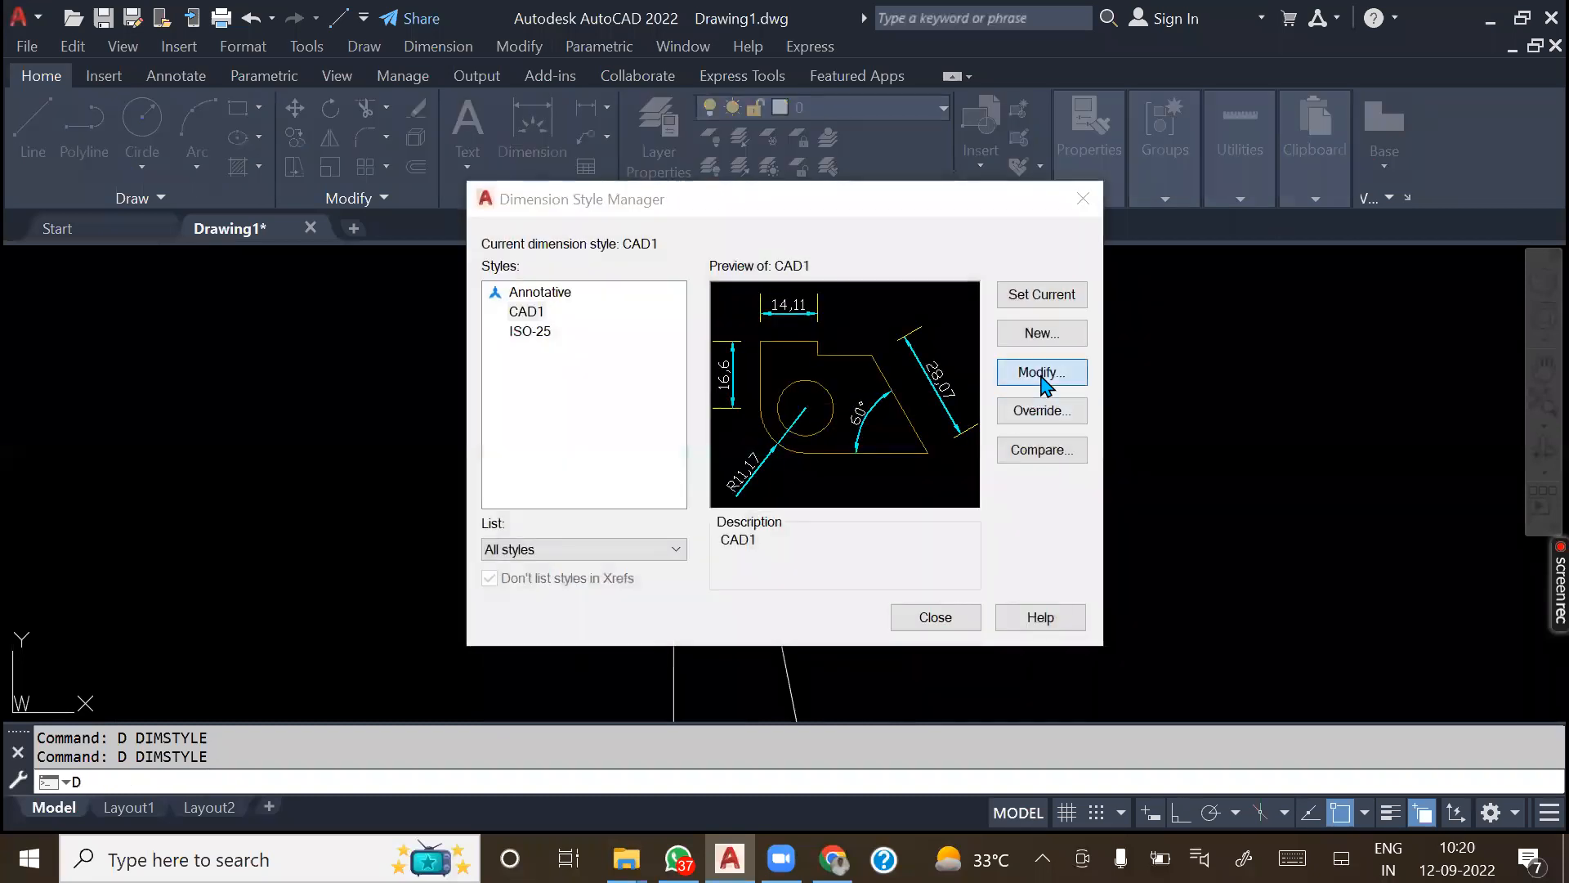
pyautogui.click(1042, 375)
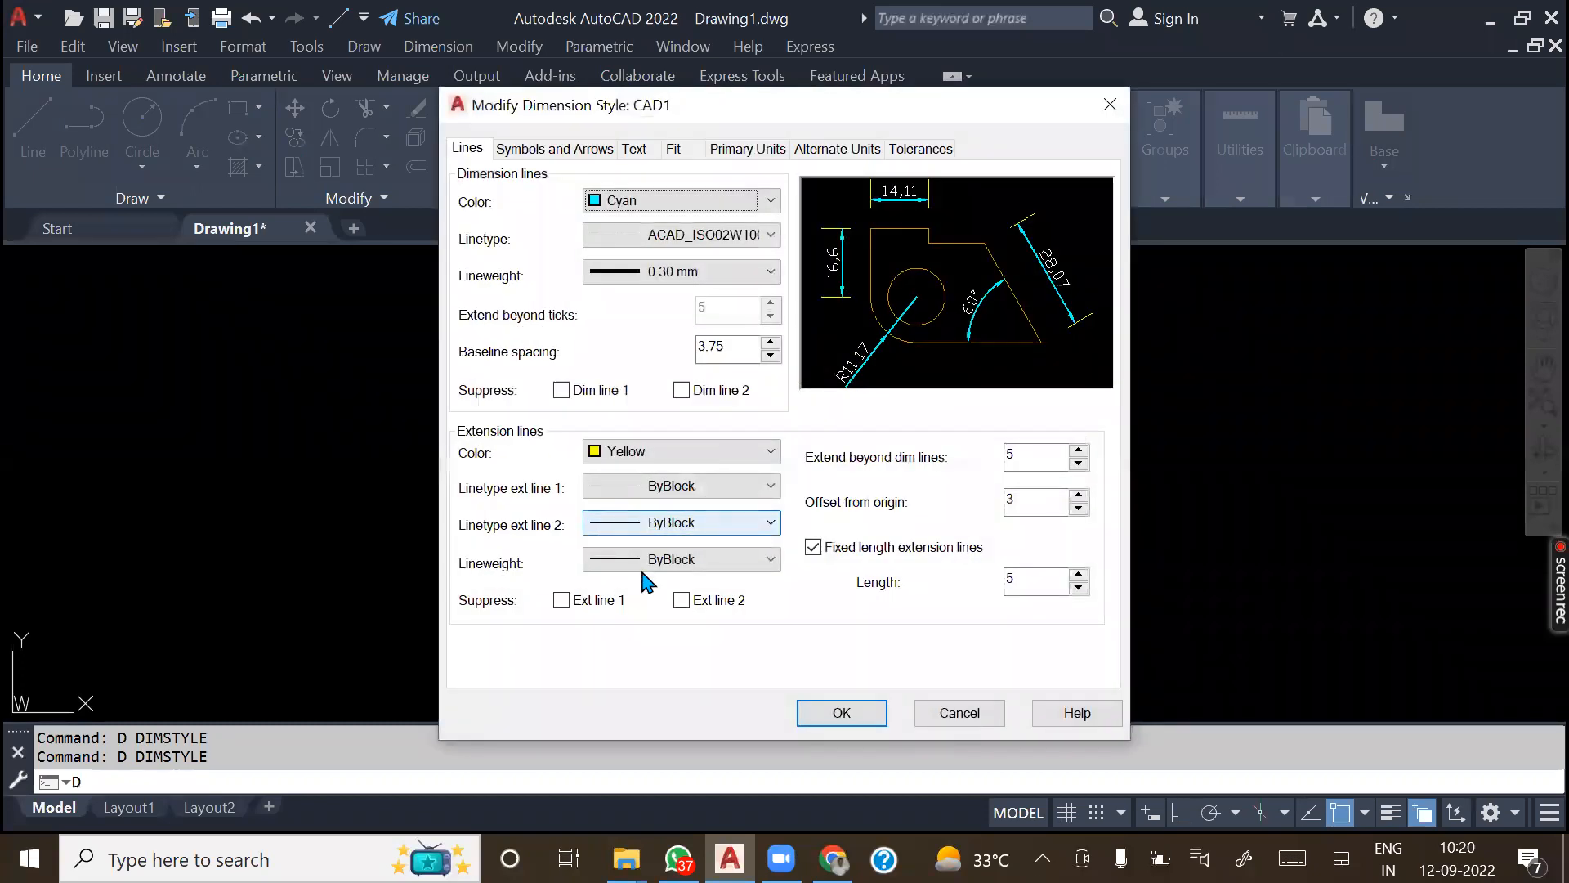
pyautogui.click(756, 152)
pyautogui.click(673, 149)
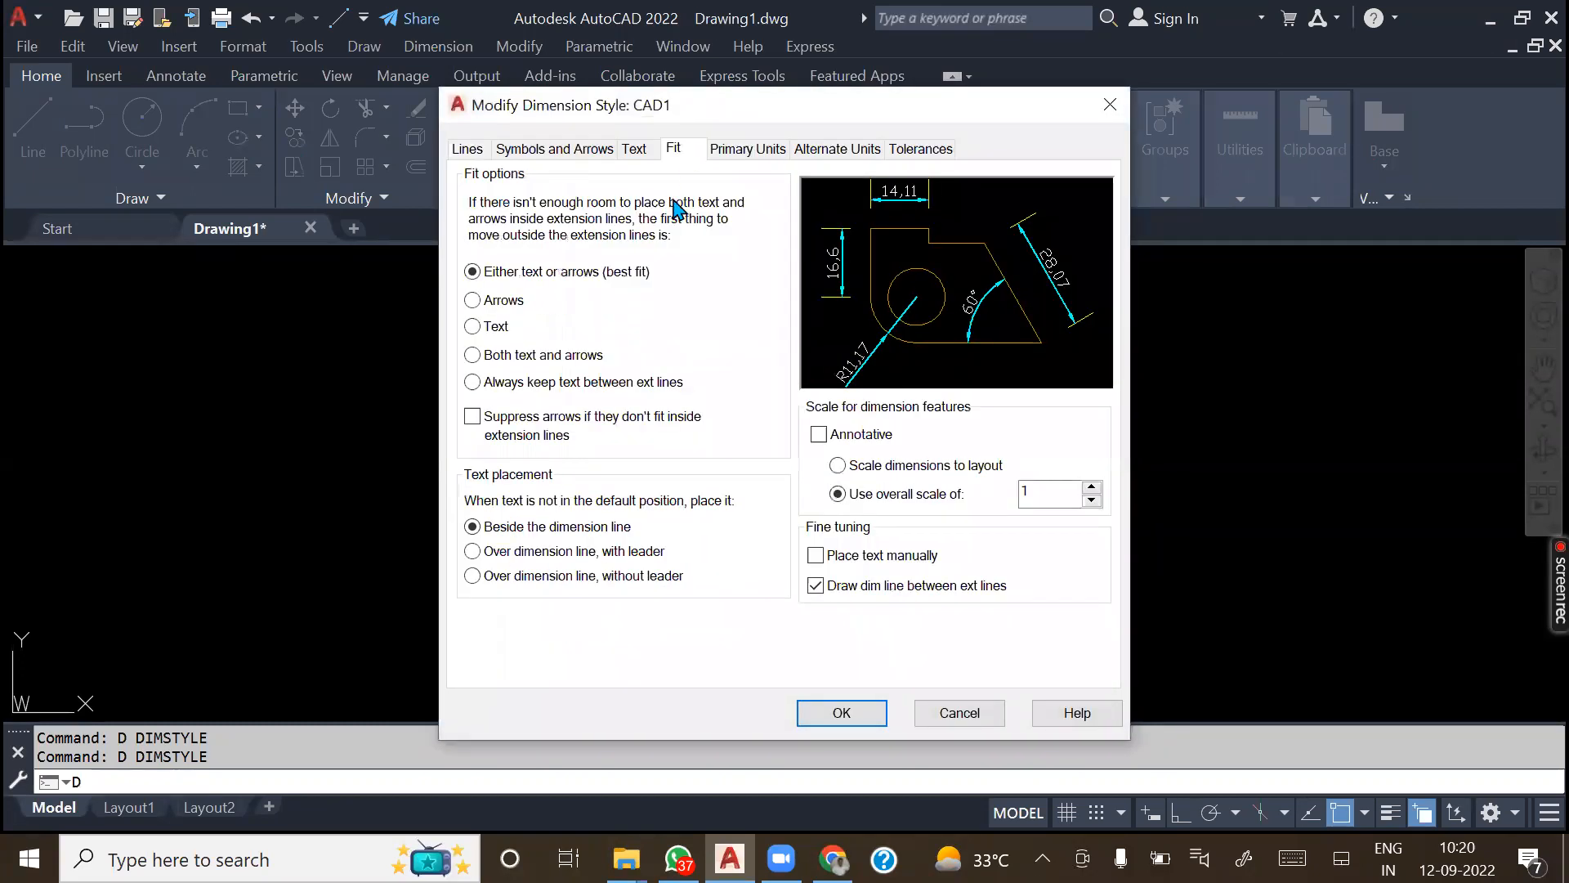
pyautogui.click(514, 554)
pyautogui.click(841, 714)
pyautogui.click(907, 623)
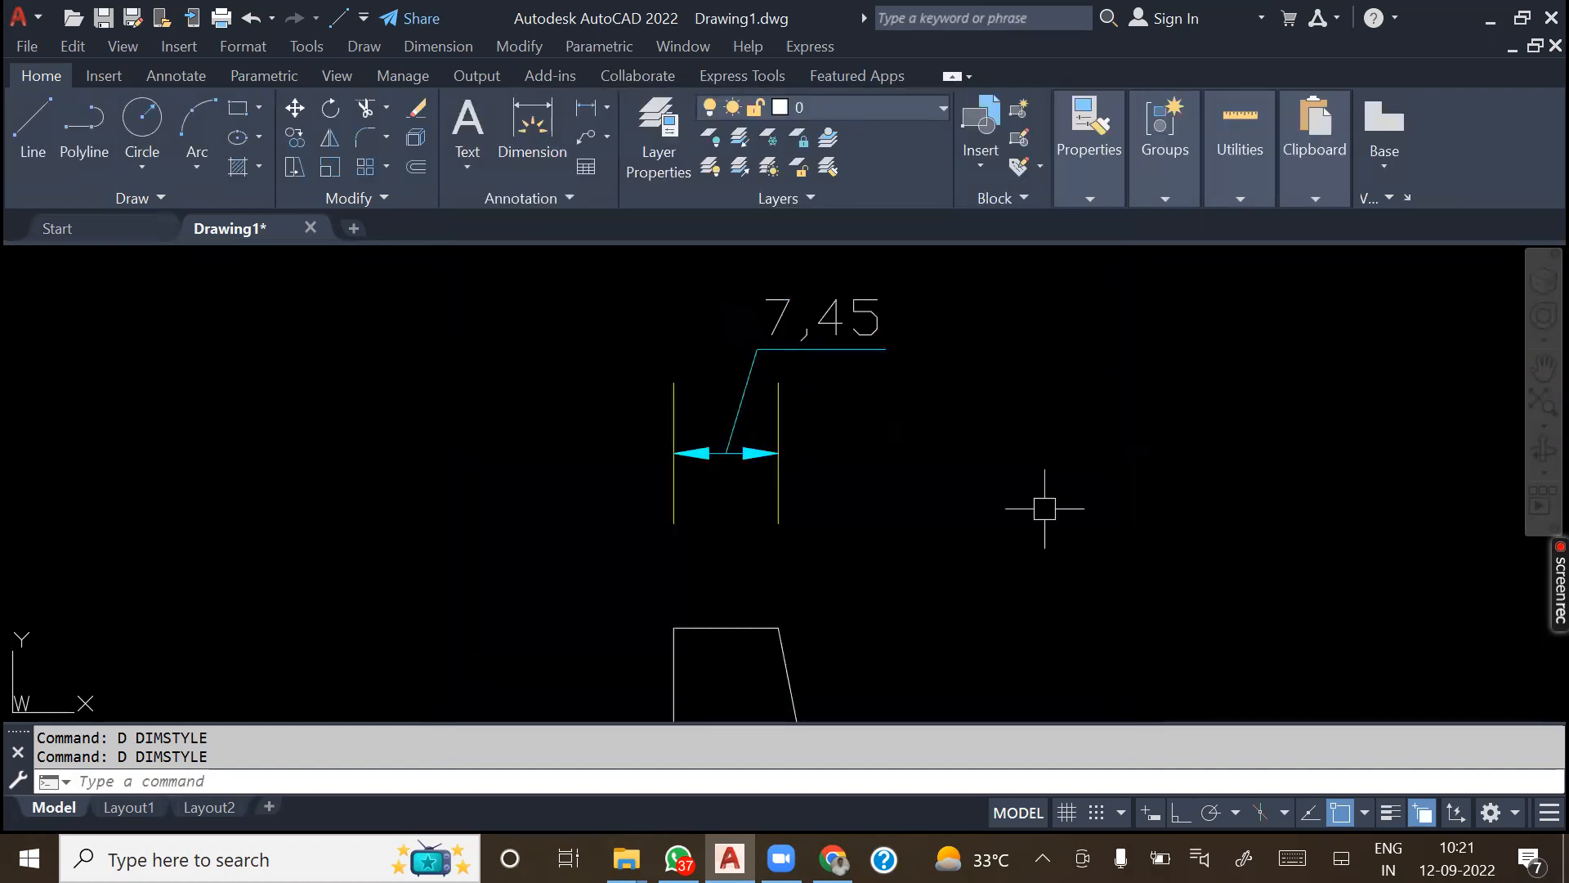
# - Set the CAD1 style's text placement to Over dimension line, without leader, and apply it to the drawing
pyautogui.moveTo(1074, 590); pyautogui.dragTo(728, 659, button='middle')
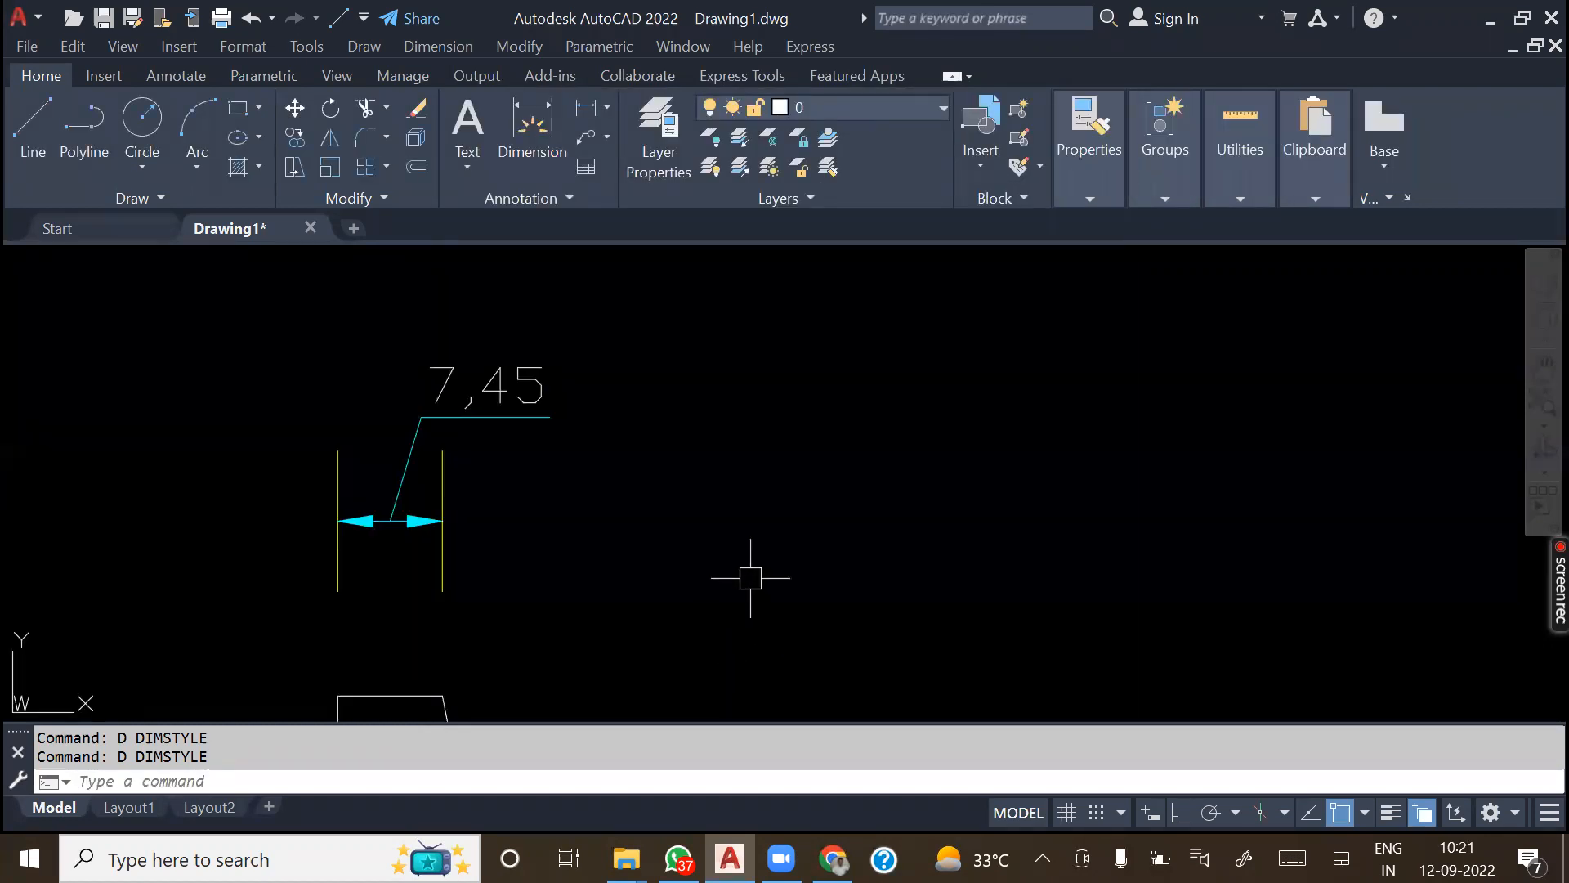
pyautogui.press('Return')
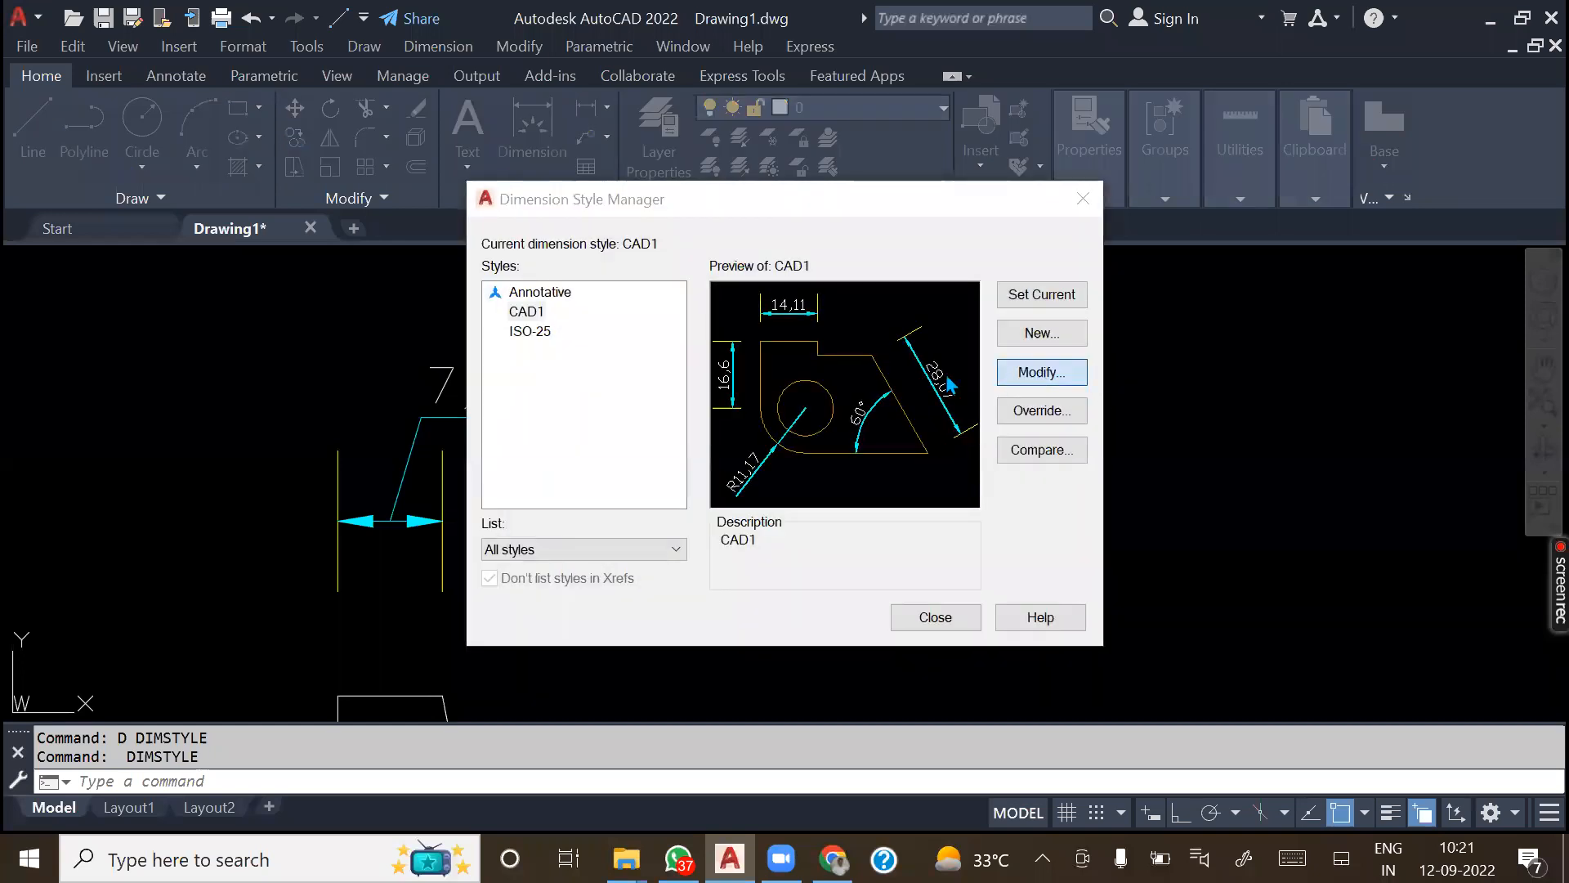
pyautogui.click(1025, 372)
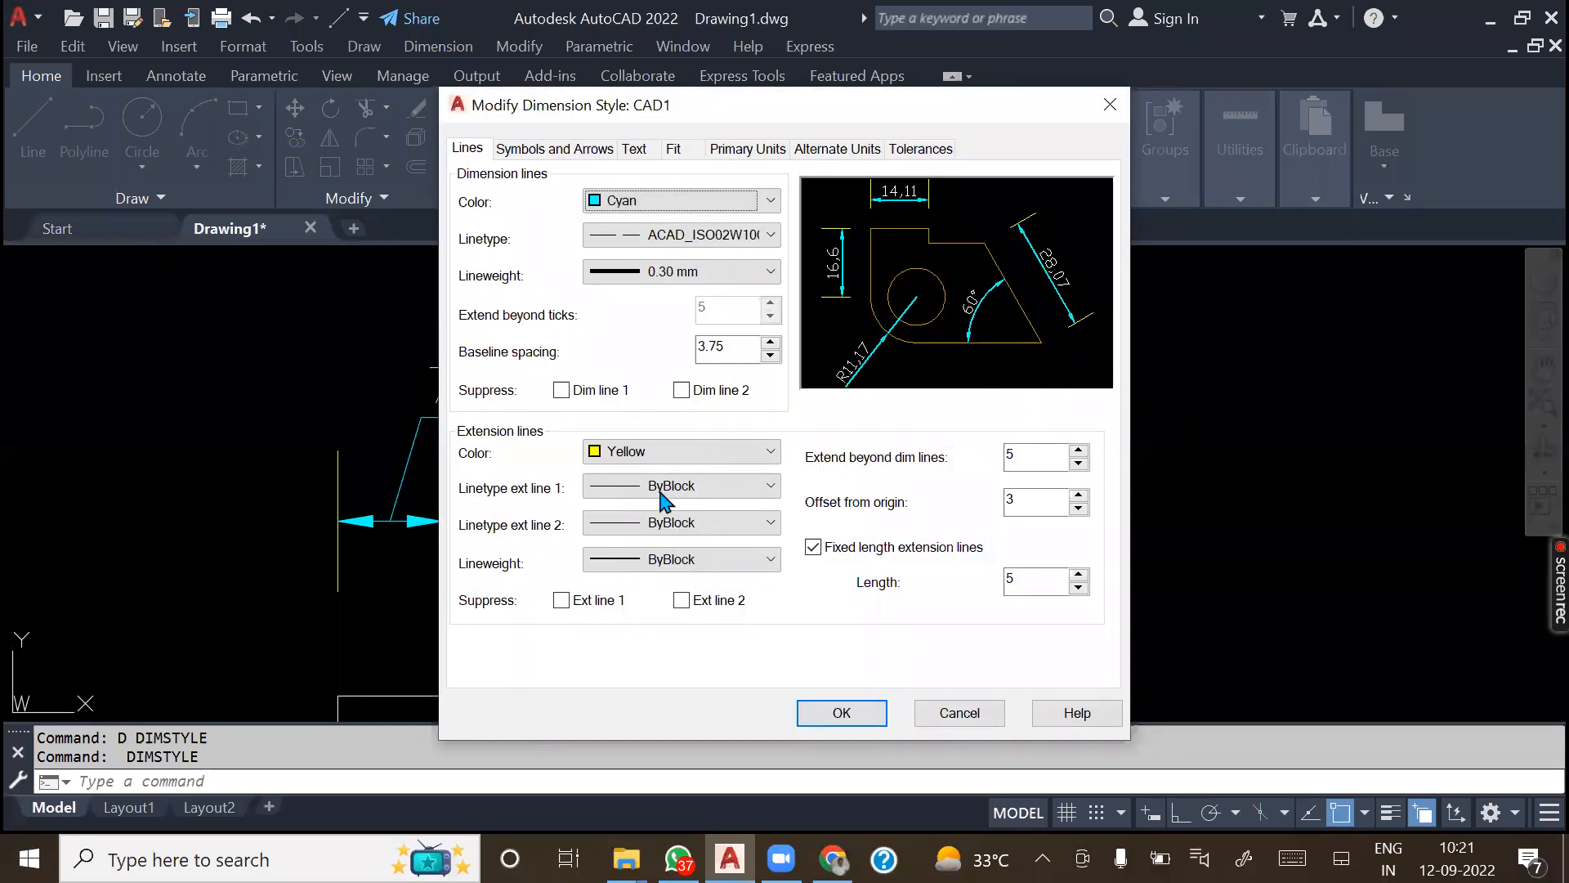
pyautogui.click(748, 149)
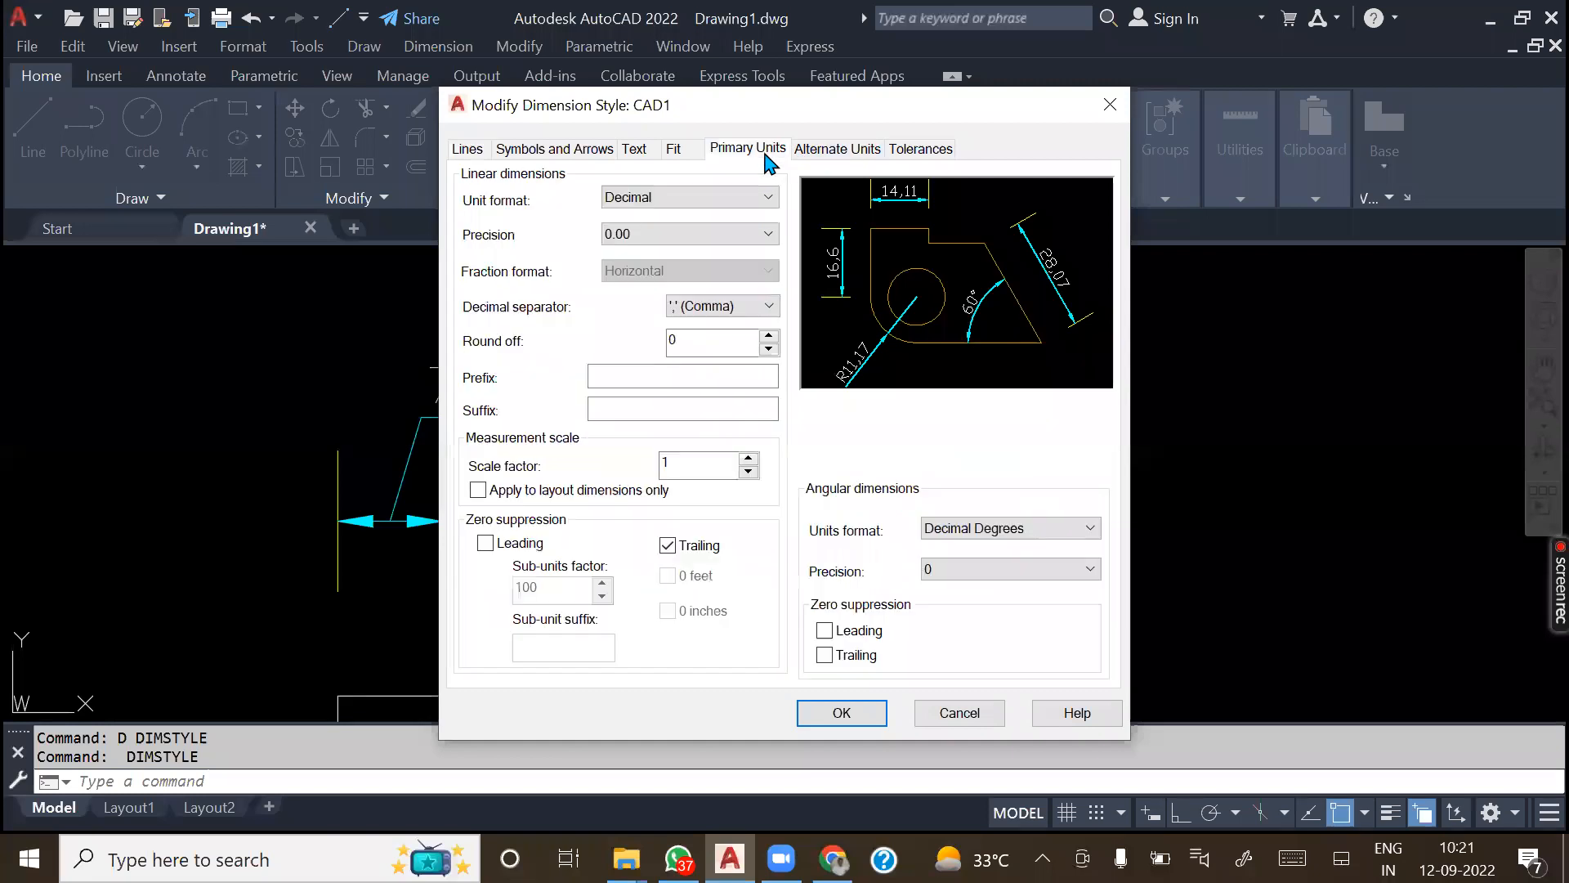
pyautogui.click(682, 310)
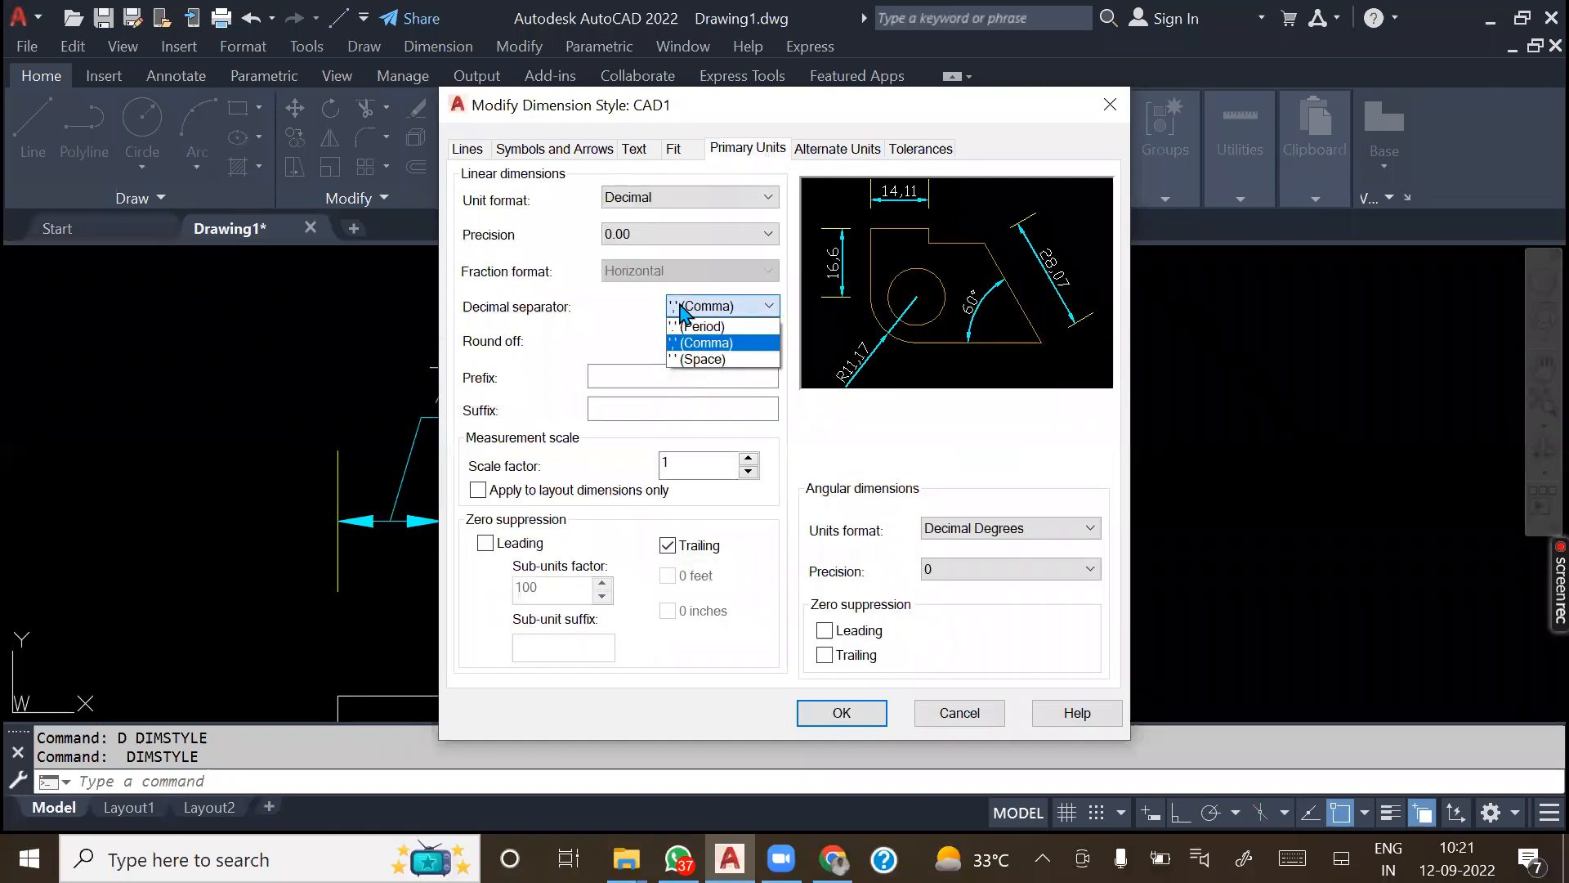
pyautogui.click(688, 149)
pyautogui.click(685, 151)
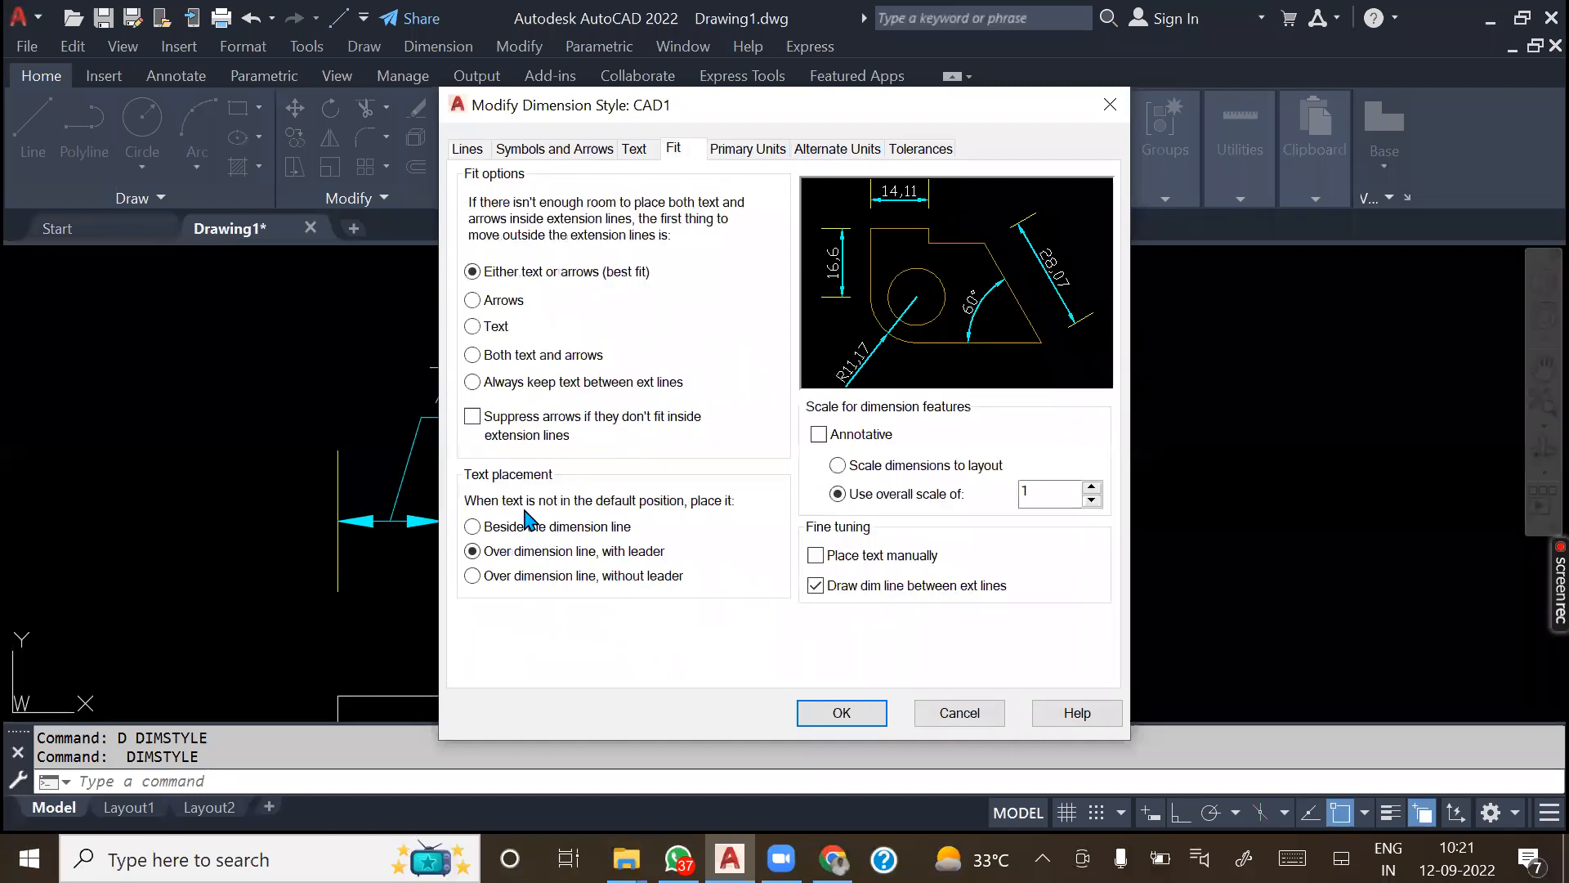
pyautogui.click(520, 576)
pyautogui.click(842, 713)
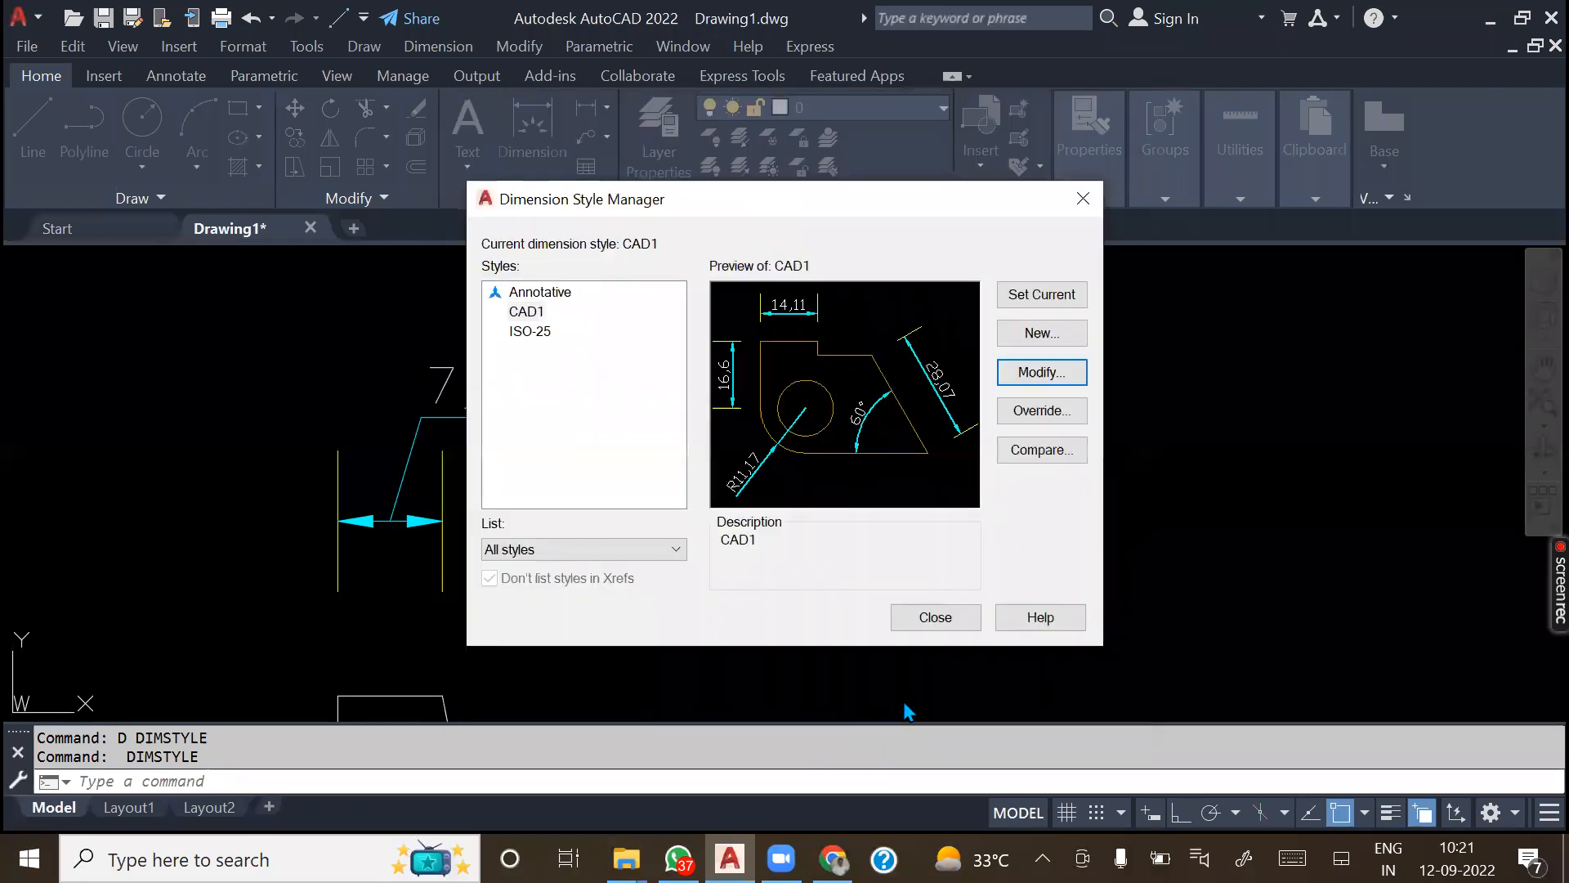
pyautogui.click(936, 617)
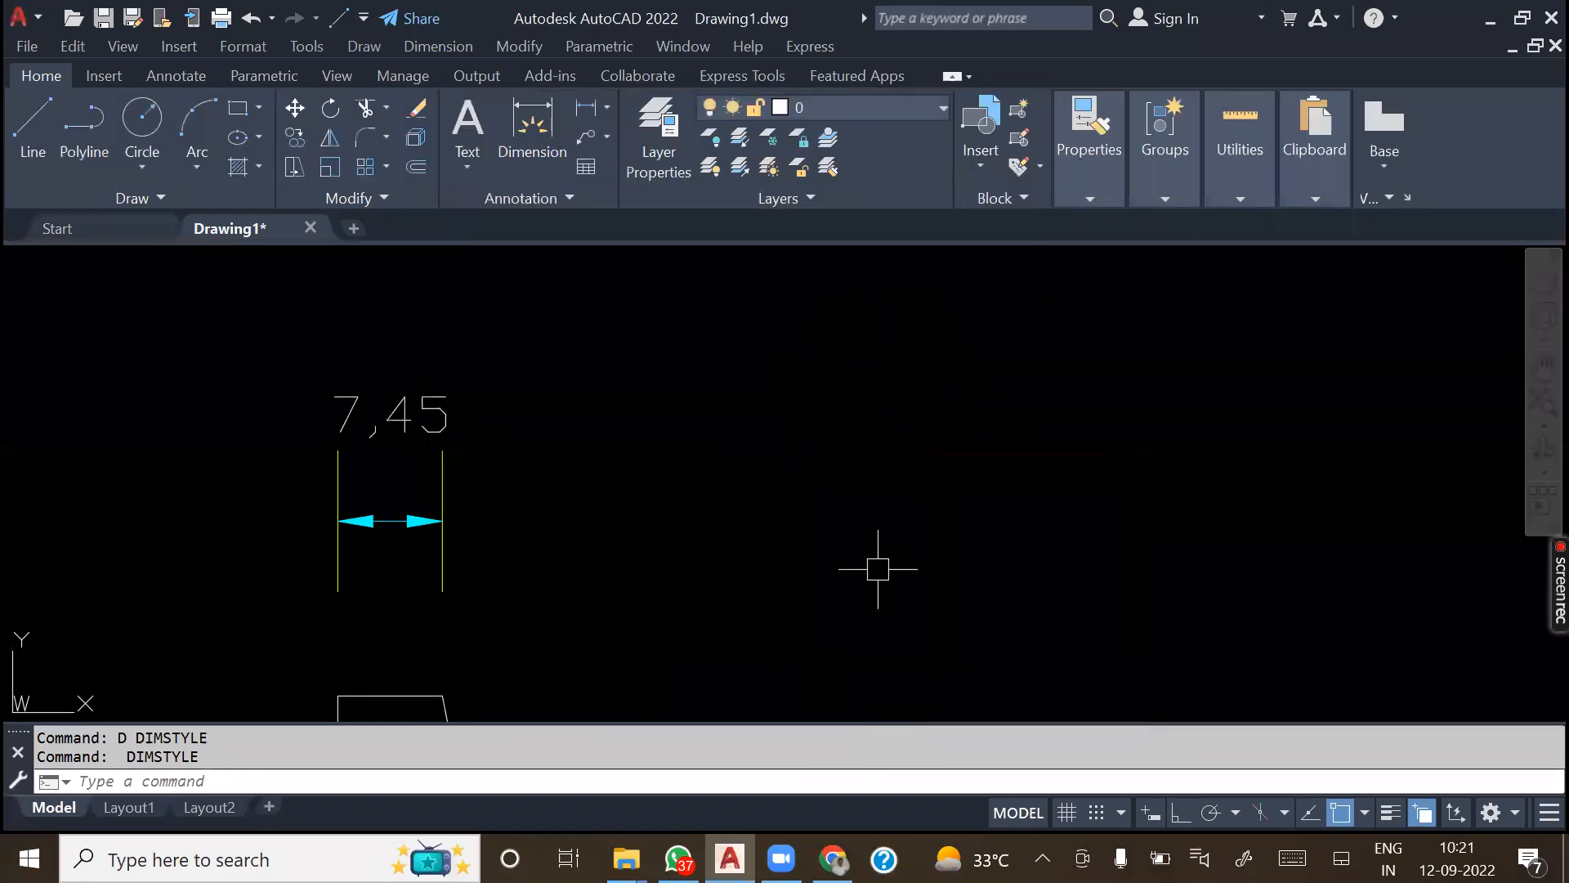
pyautogui.write('d')
pyautogui.press('Return')
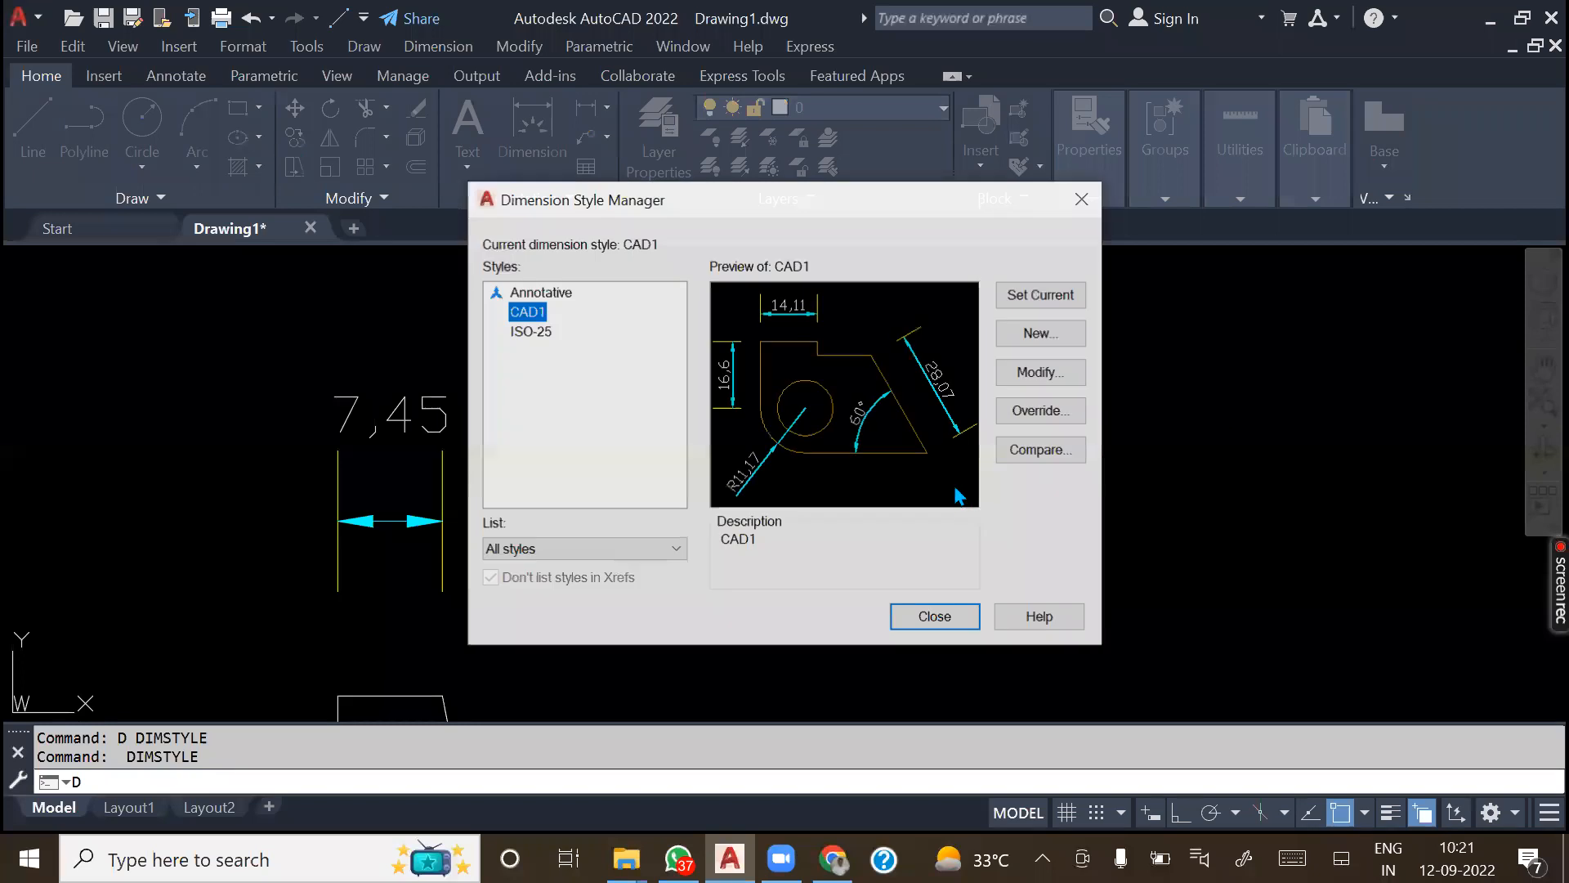
pyautogui.click(1043, 375)
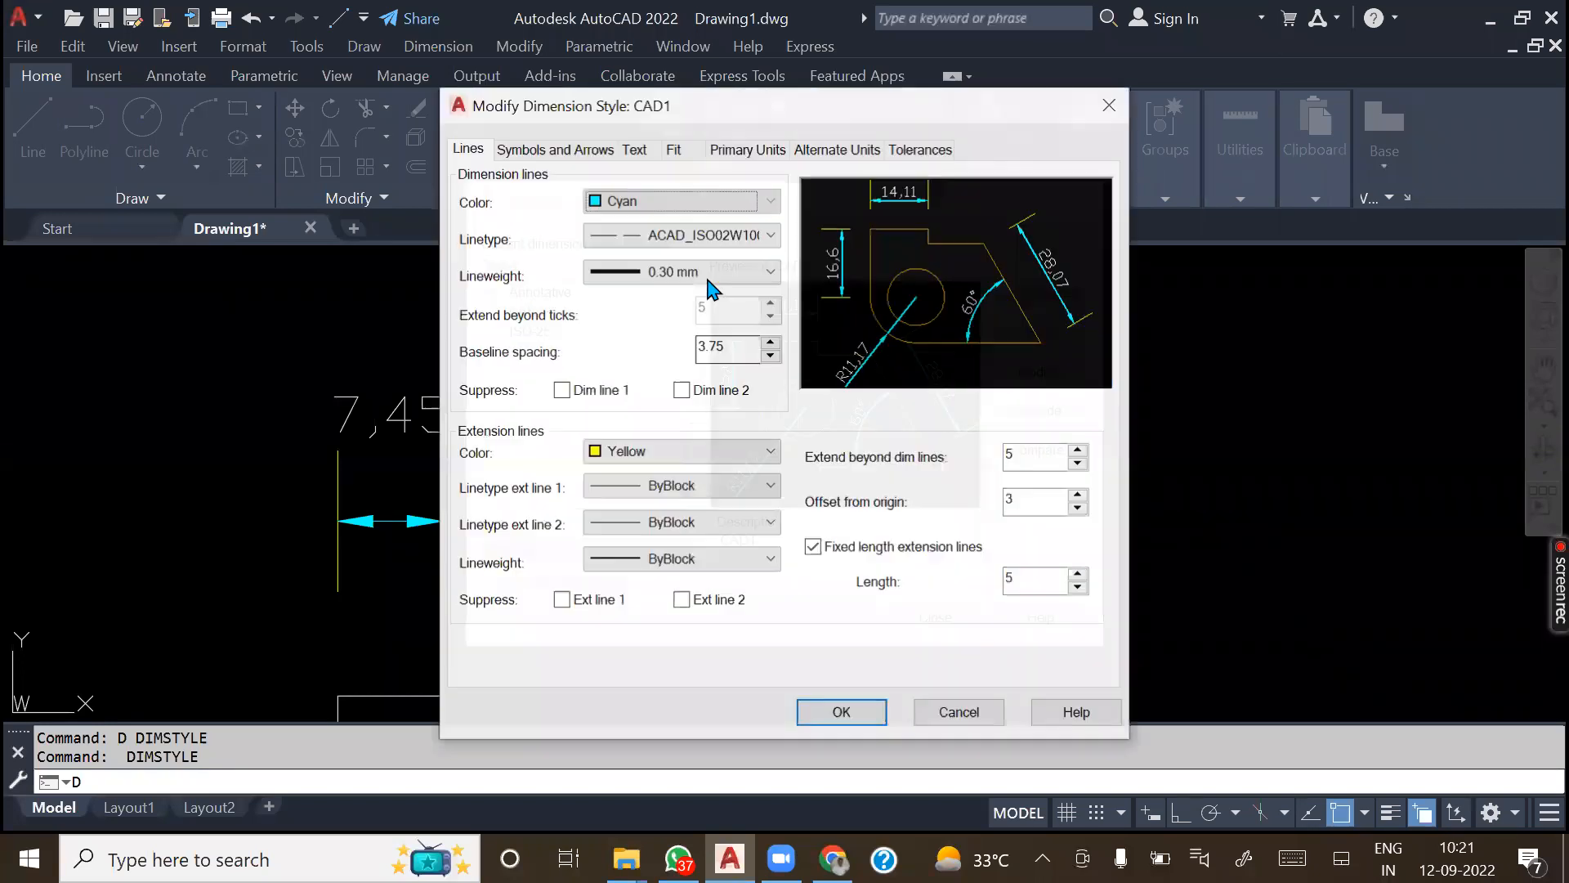
pyautogui.click(678, 160)
pyautogui.click(513, 530)
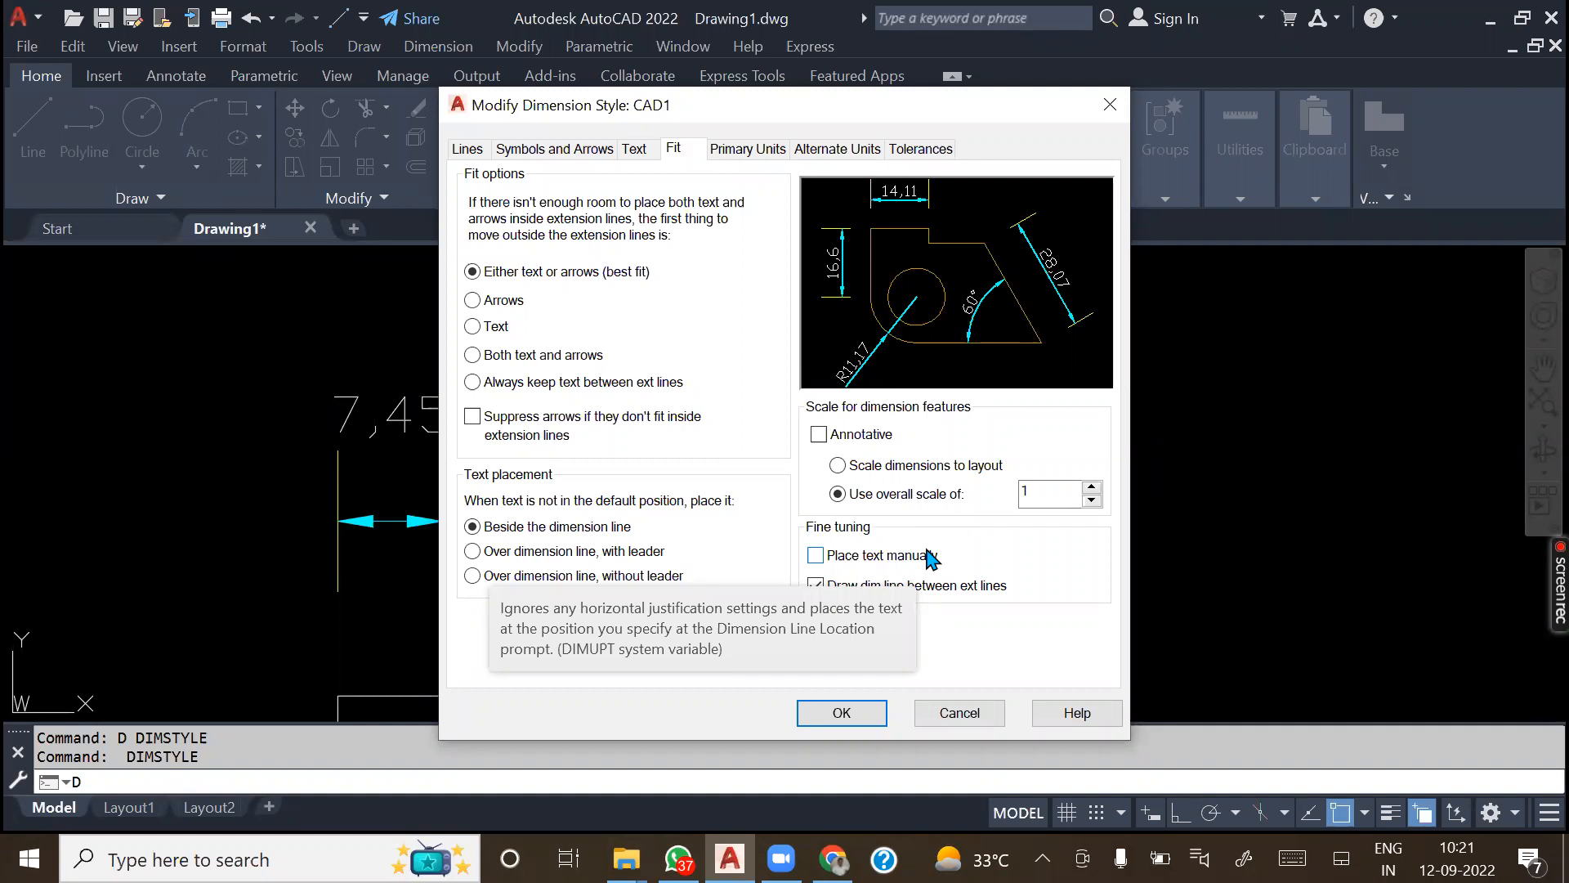
pyautogui.click(952, 717)
pyautogui.click(935, 617)
# - Delete the narrow shape together with its width dimension
pyautogui.scroll(-5, 813, 483)
pyautogui.click(875, 596)
pyautogui.click(518, 343)
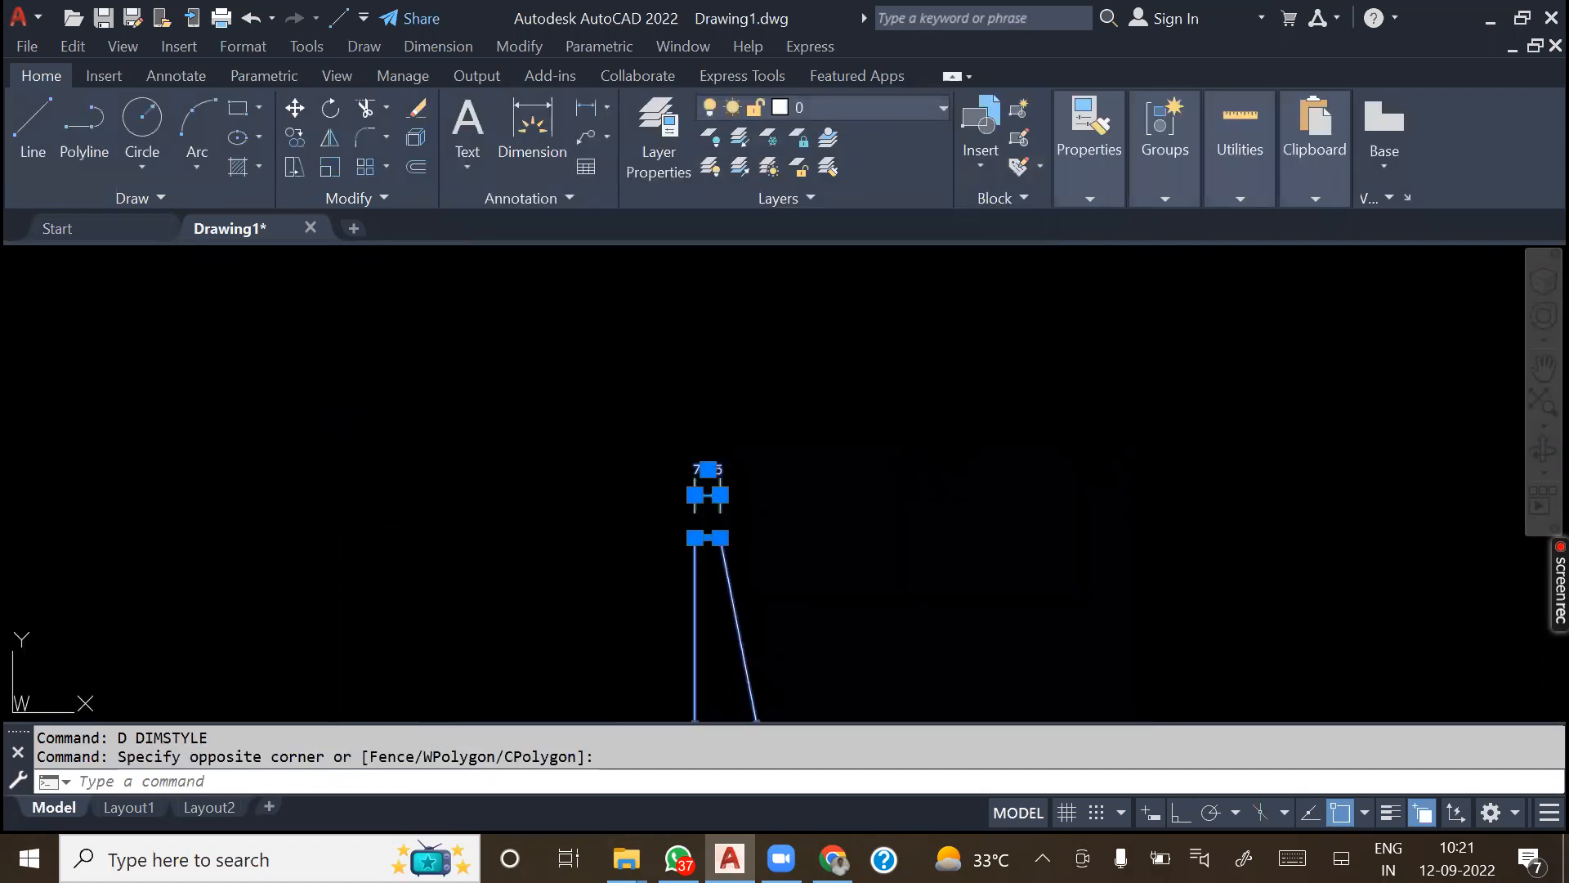
pyautogui.press('Delete')
# - Set the CAD1 style's overall scale for dimension features to 2 and apply it to the drawing
pyautogui.scroll(-8, 694, 440)
pyautogui.scroll(4, 479, 495)
pyautogui.scroll(2, 666, 497)
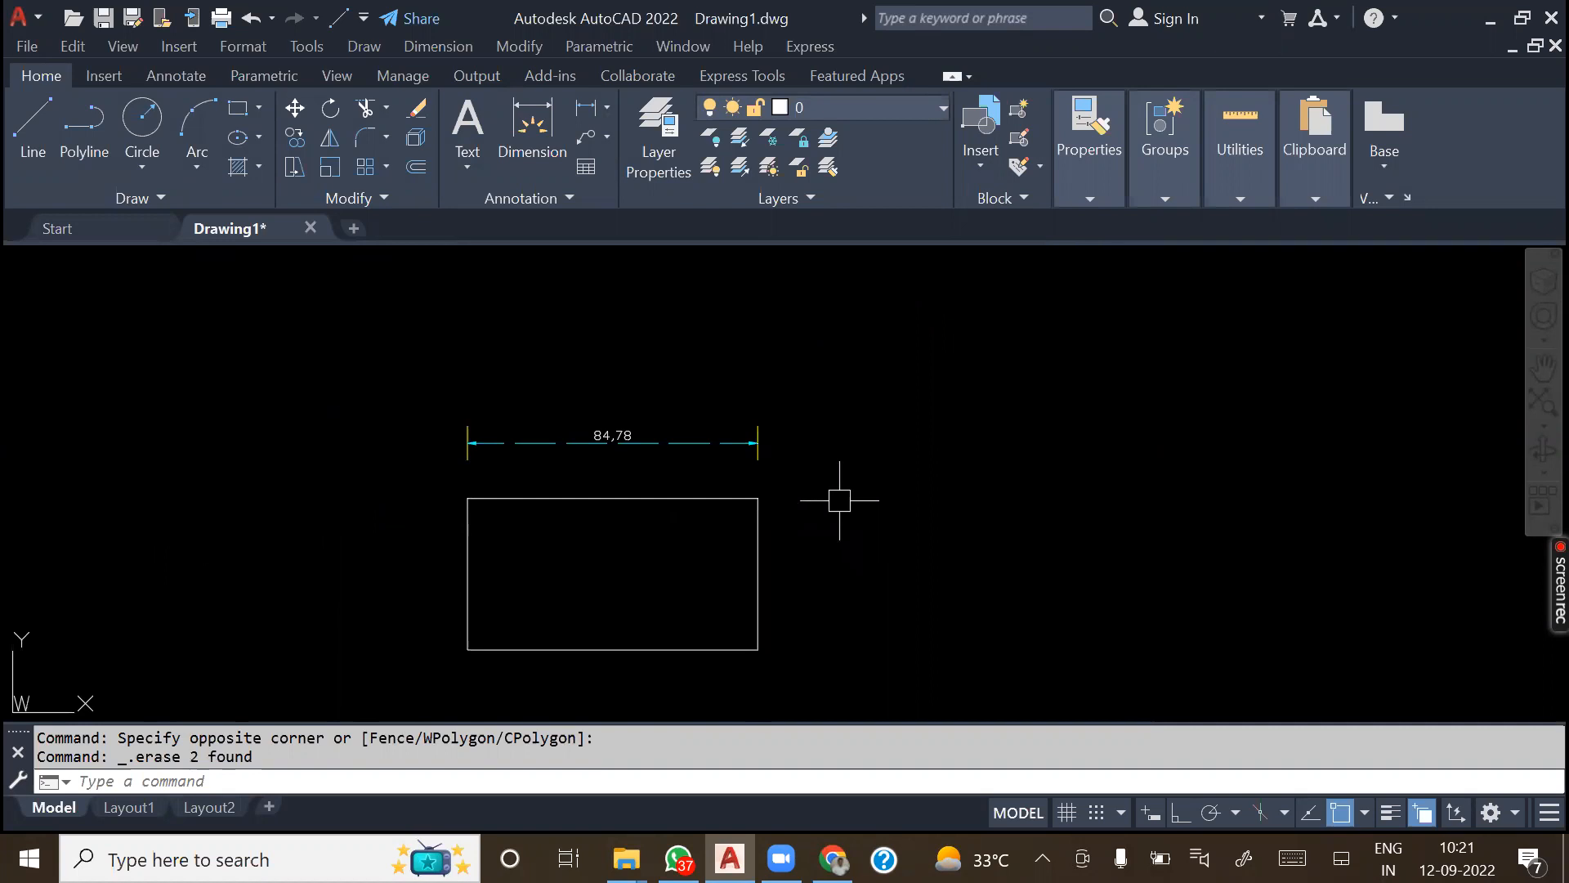
pyautogui.write('D')
pyautogui.press('Return')
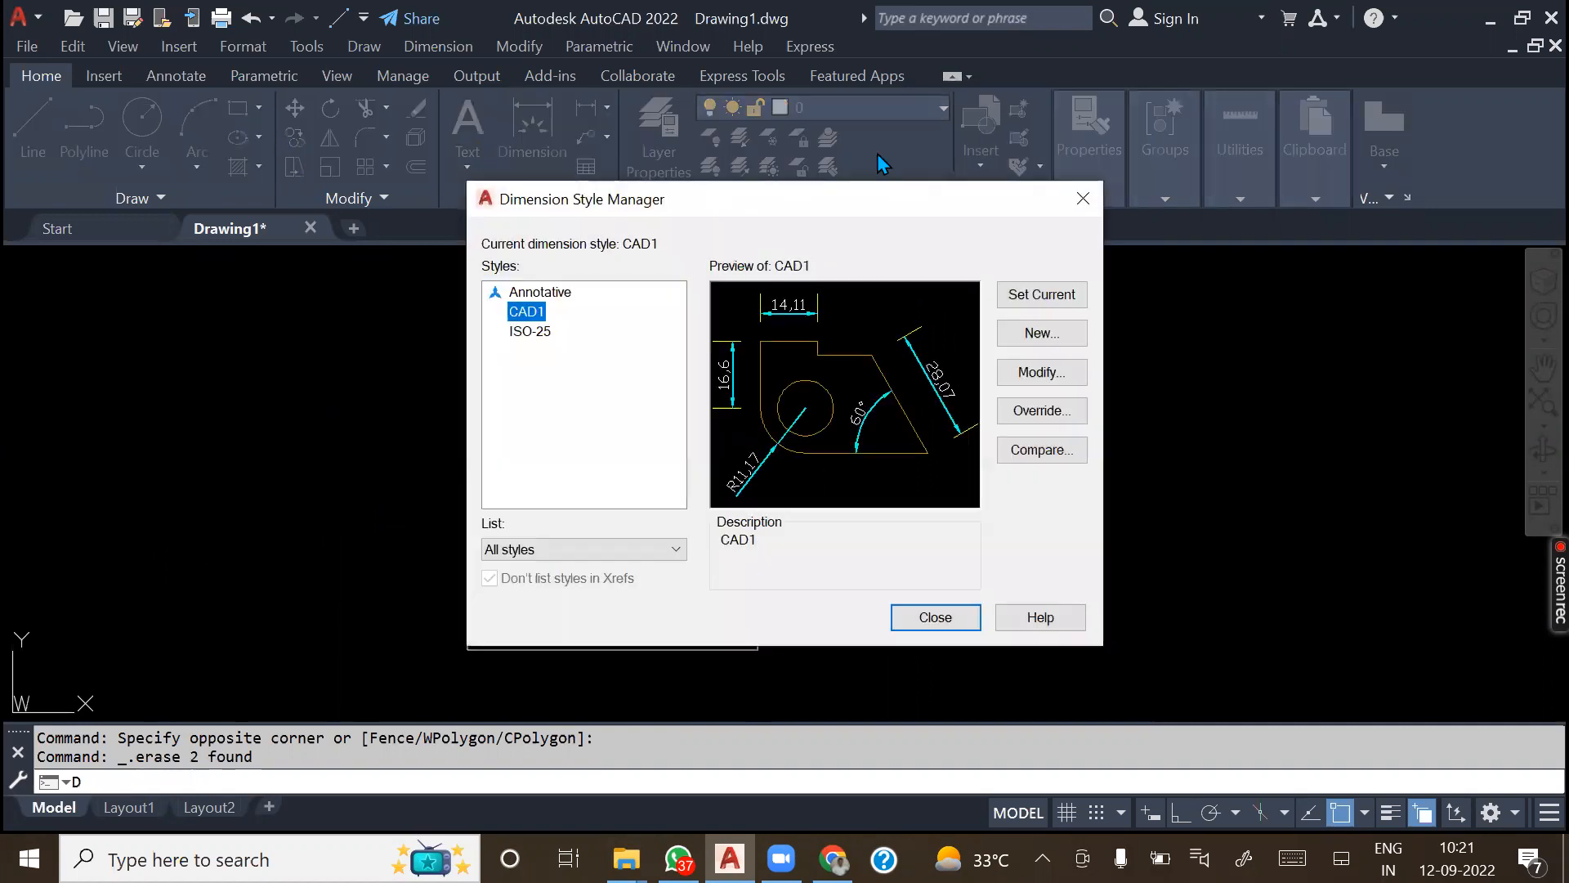
pyautogui.click(1081, 374)
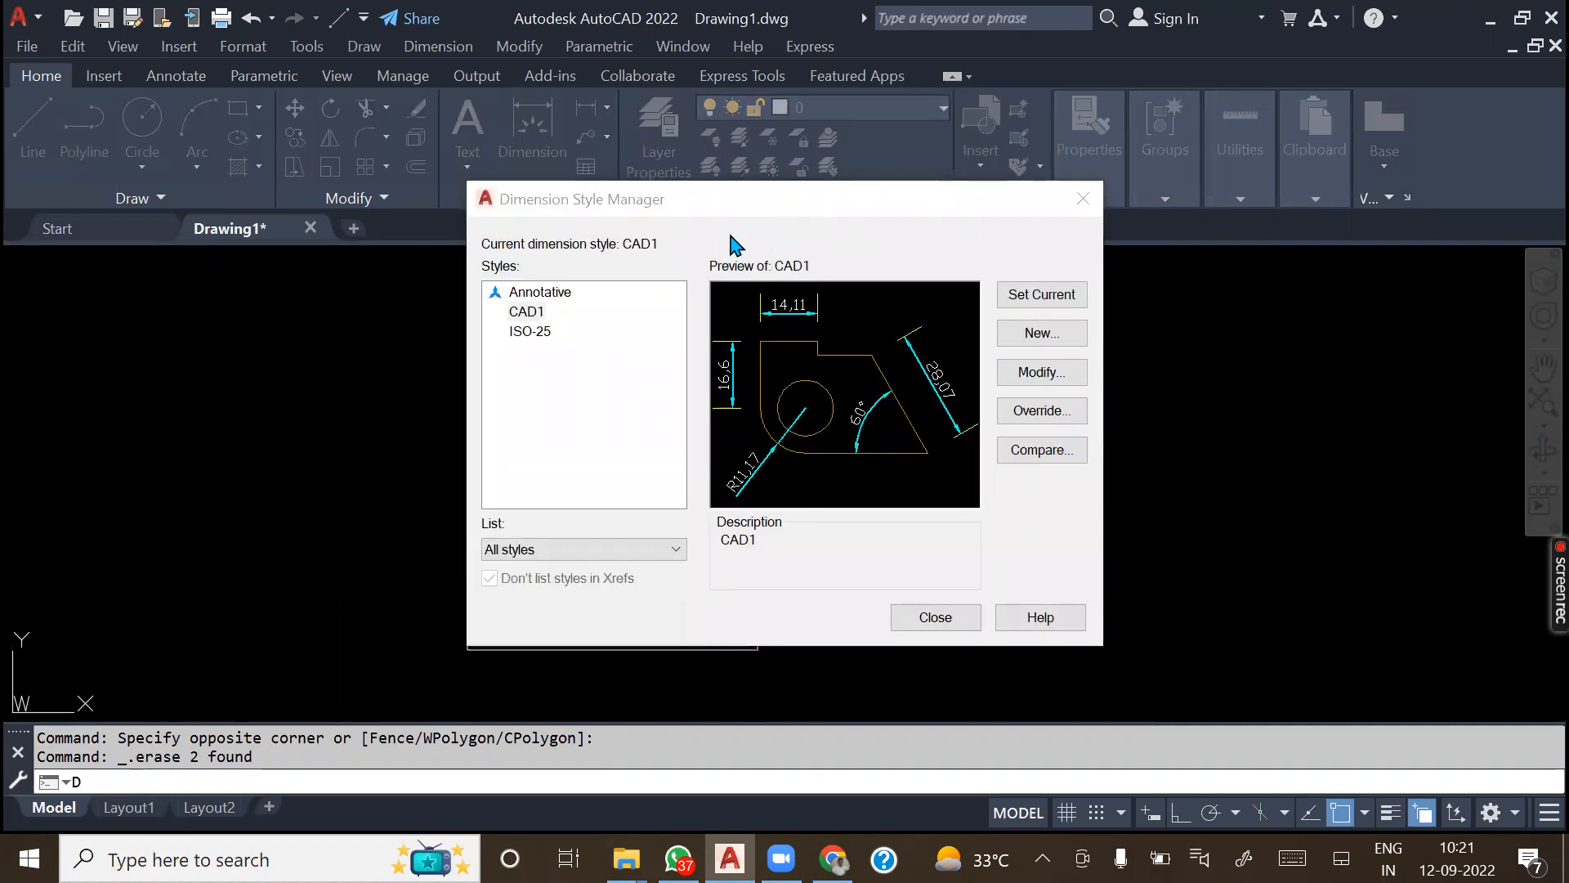
pyautogui.click(673, 148)
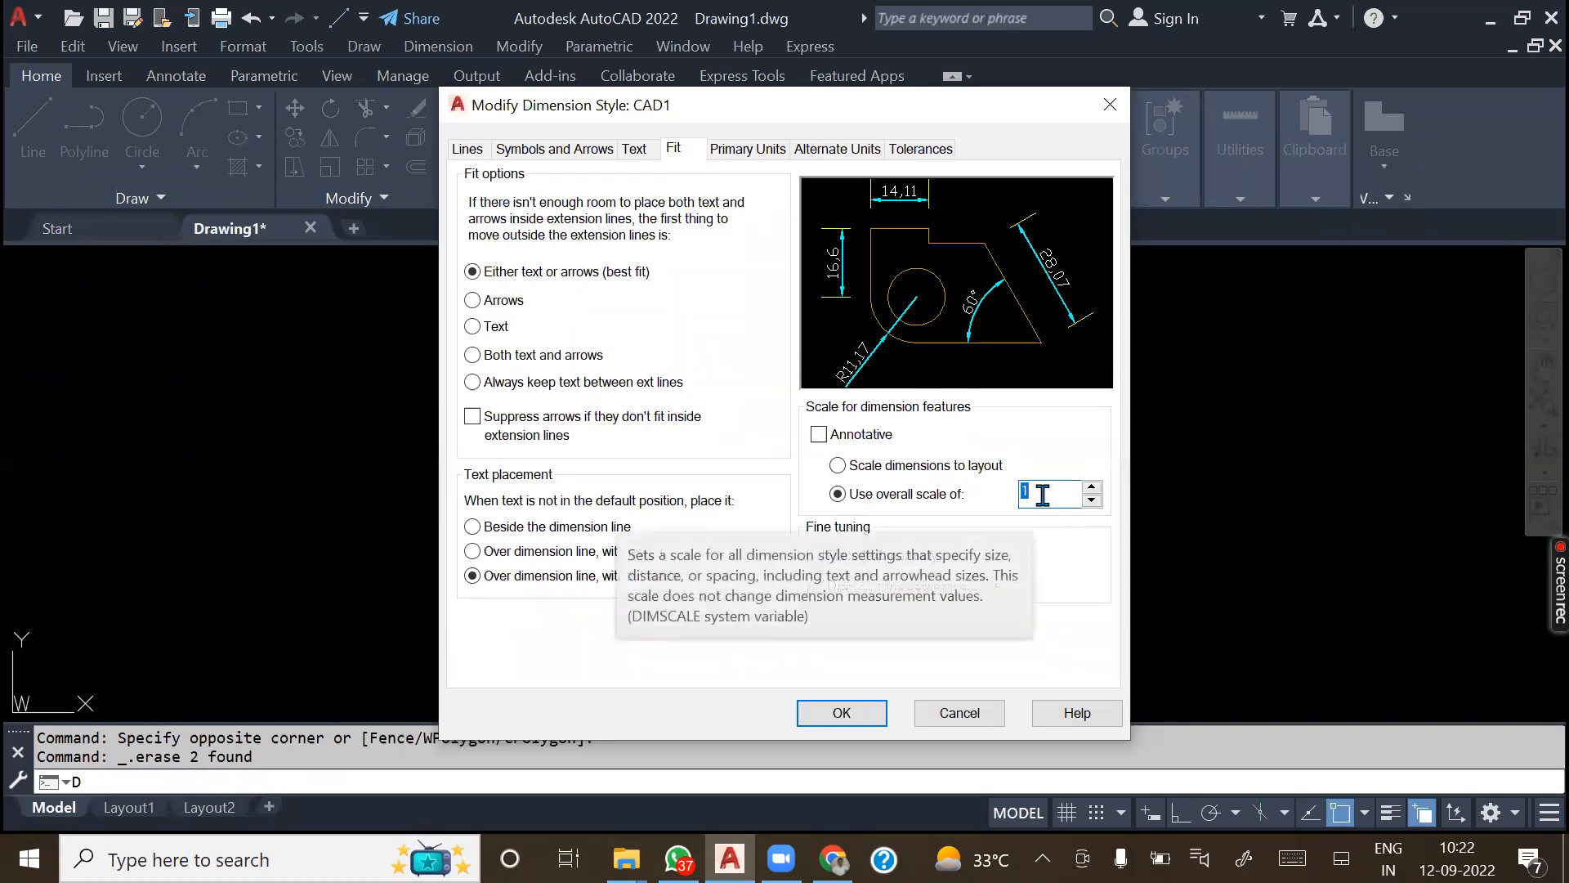
pyautogui.write('2')
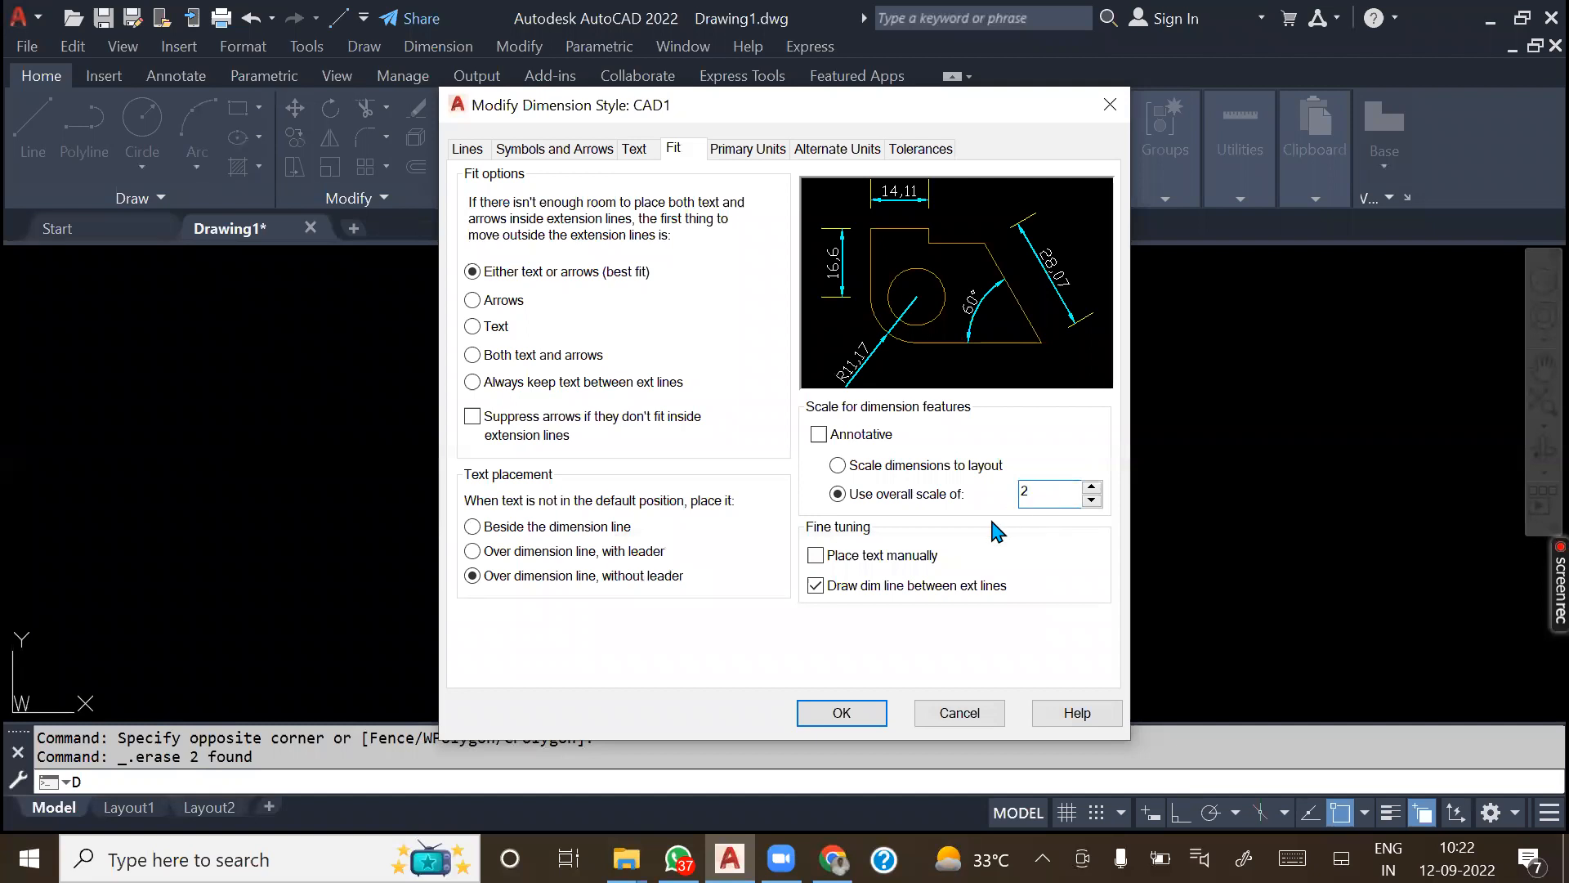
pyautogui.click(830, 714)
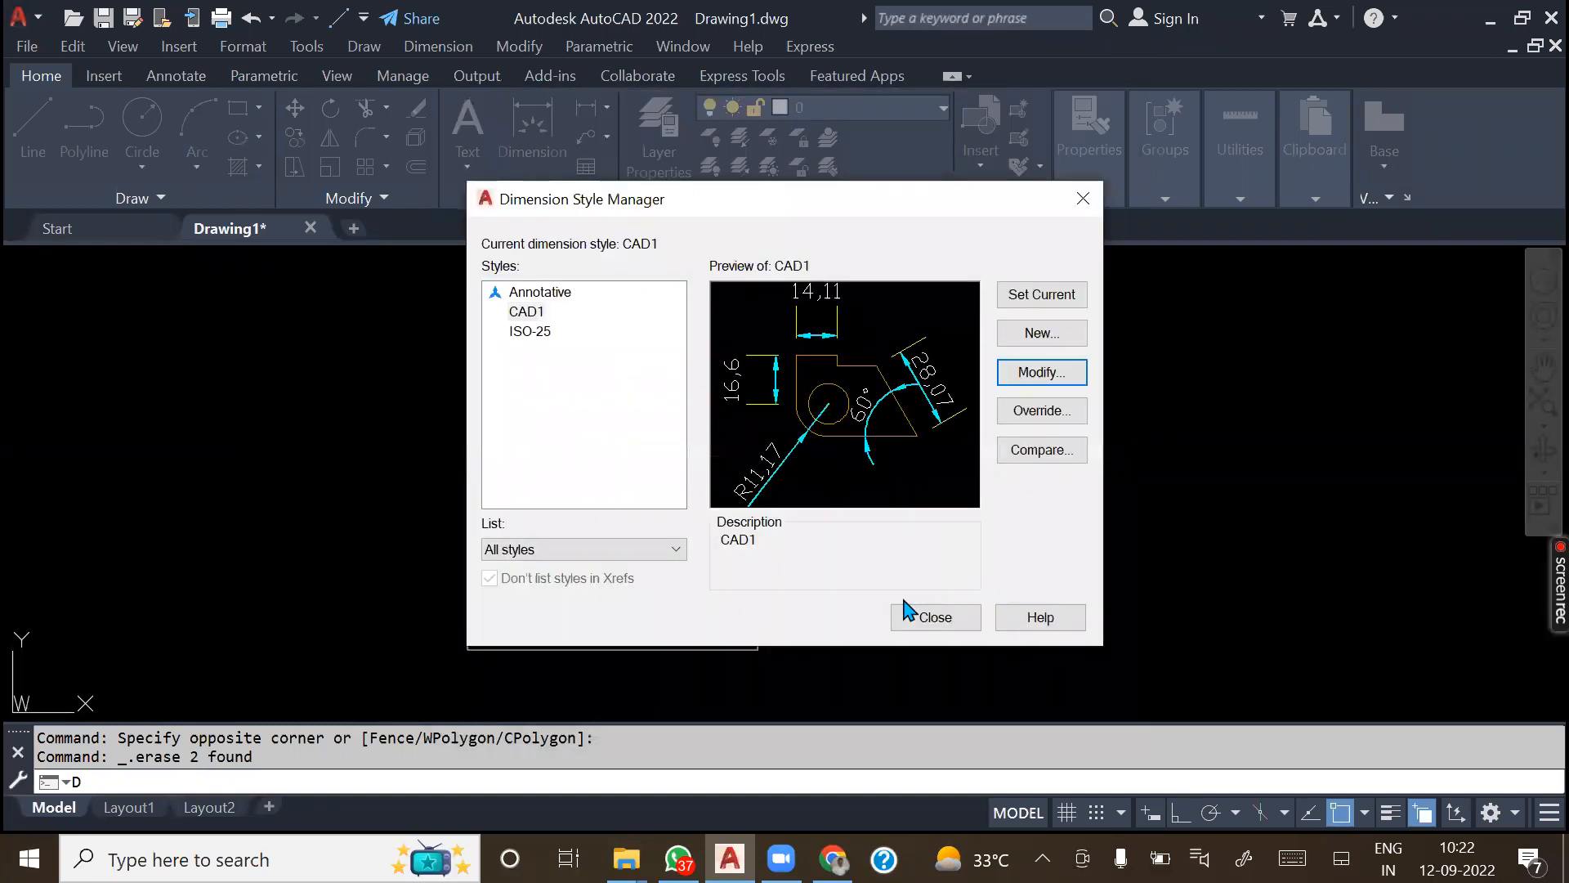
pyautogui.click(964, 620)
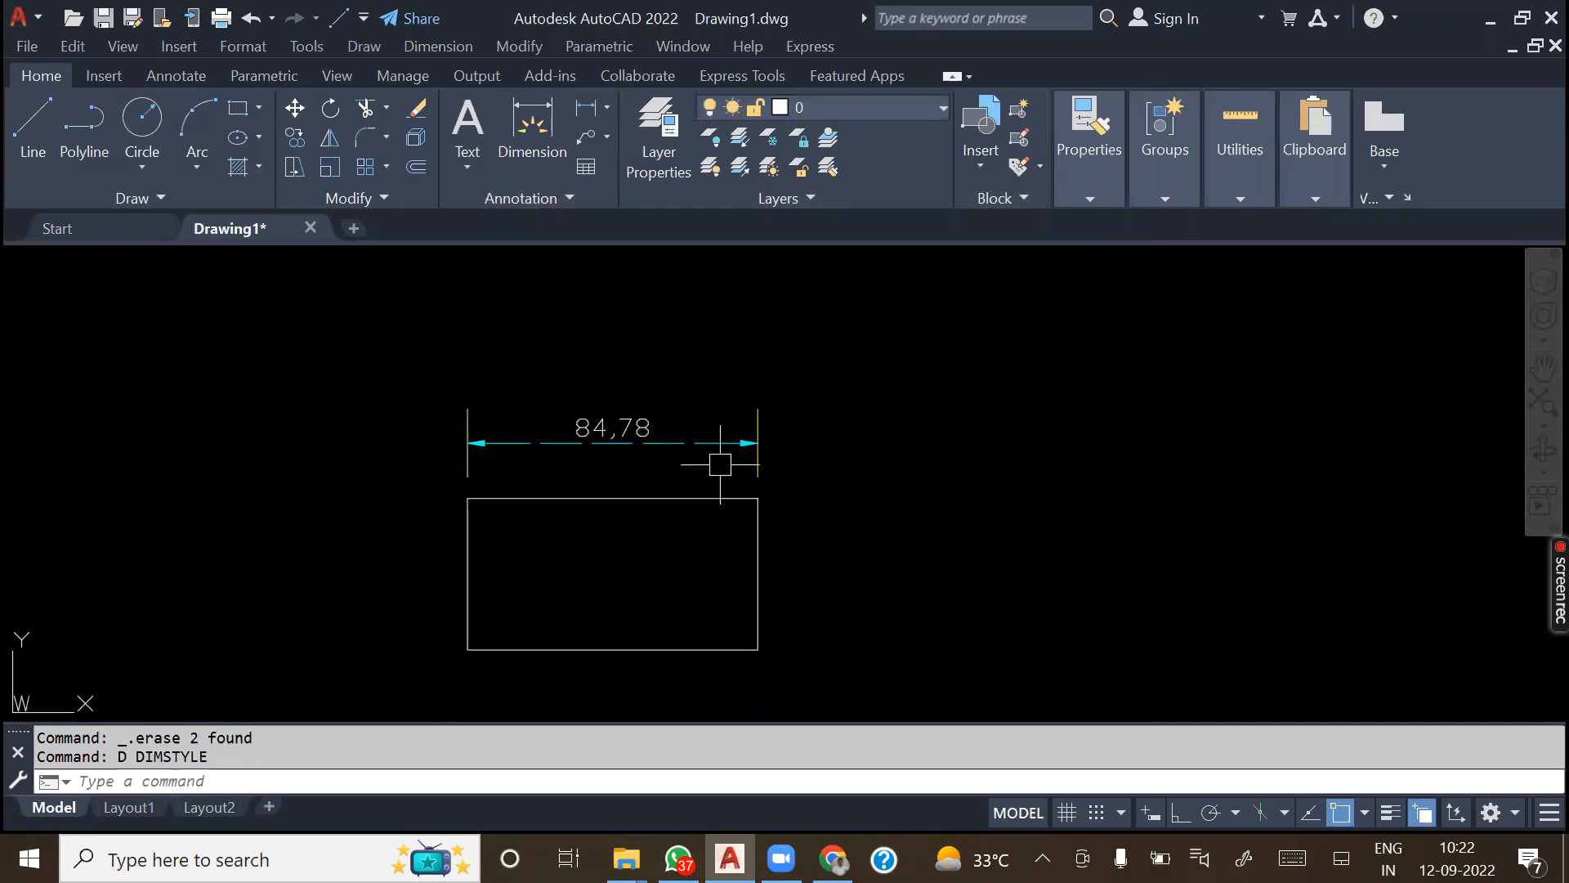
# - Draw a circle with a radius of about 73 in the empty area to the right of the dimensioned rectangle
pyautogui.scroll(-3, 751, 498)
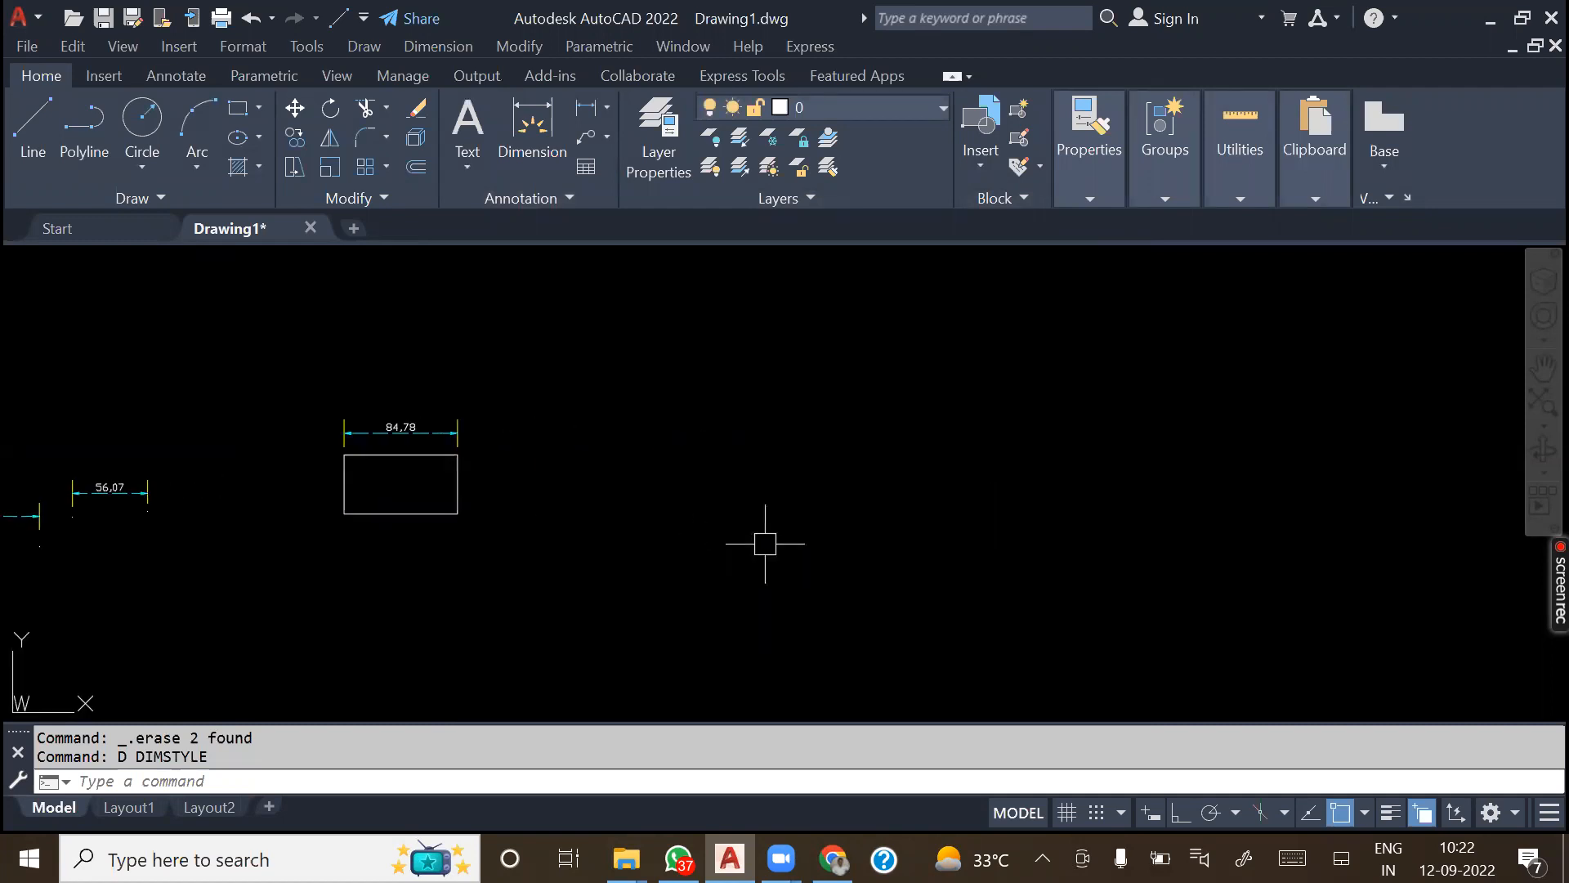
pyautogui.write('c')
pyautogui.press('Return')
pyautogui.click(830, 449)
pyautogui.click(866, 539)
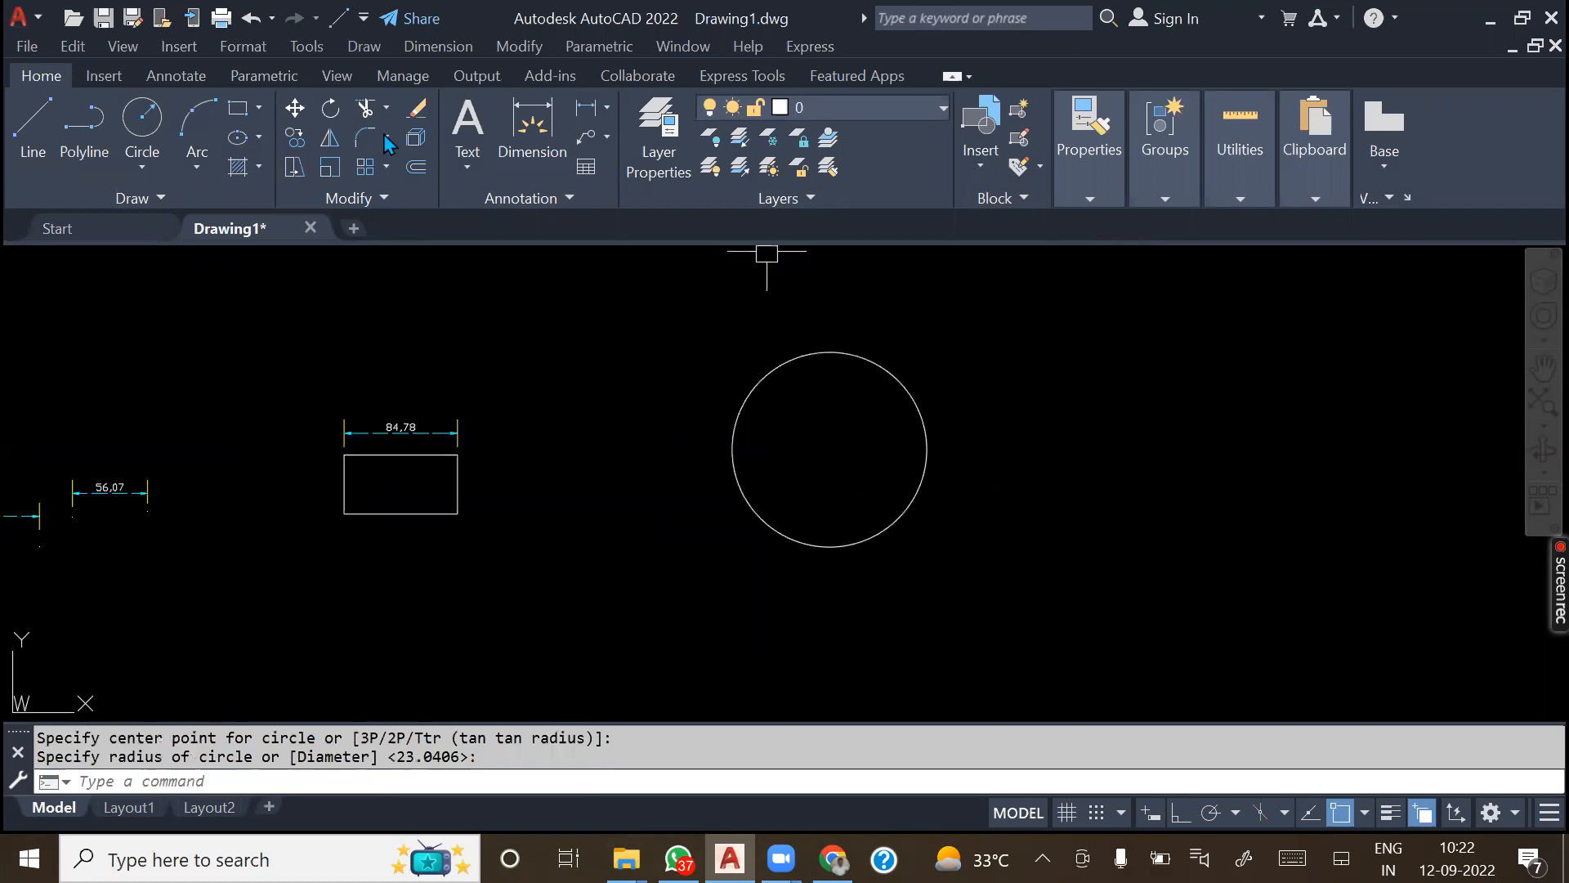
# - Add a radius dimension to the circle, with its text placed outside to the upper right
pyautogui.click(448, 46)
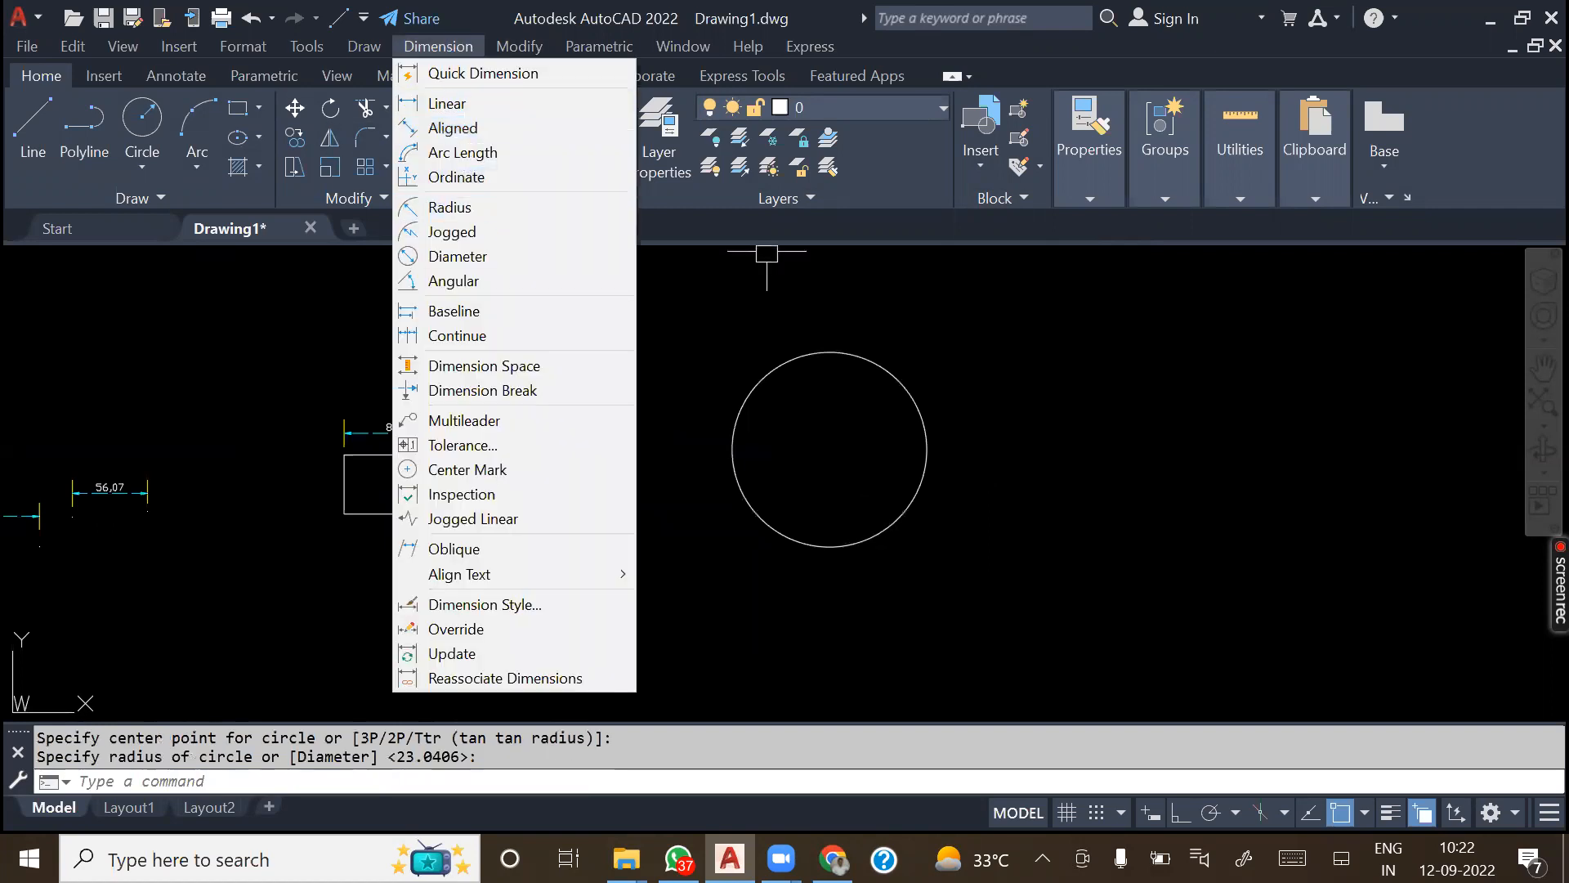
pyautogui.click(453, 207)
pyautogui.click(900, 384)
pyautogui.scroll(4, 1002, 391)
pyautogui.scroll(-4, 744, 409)
# - Open the CAD1 style for modification and turn off fixed length extension lines
pyautogui.write('D')
pyautogui.press('Return')
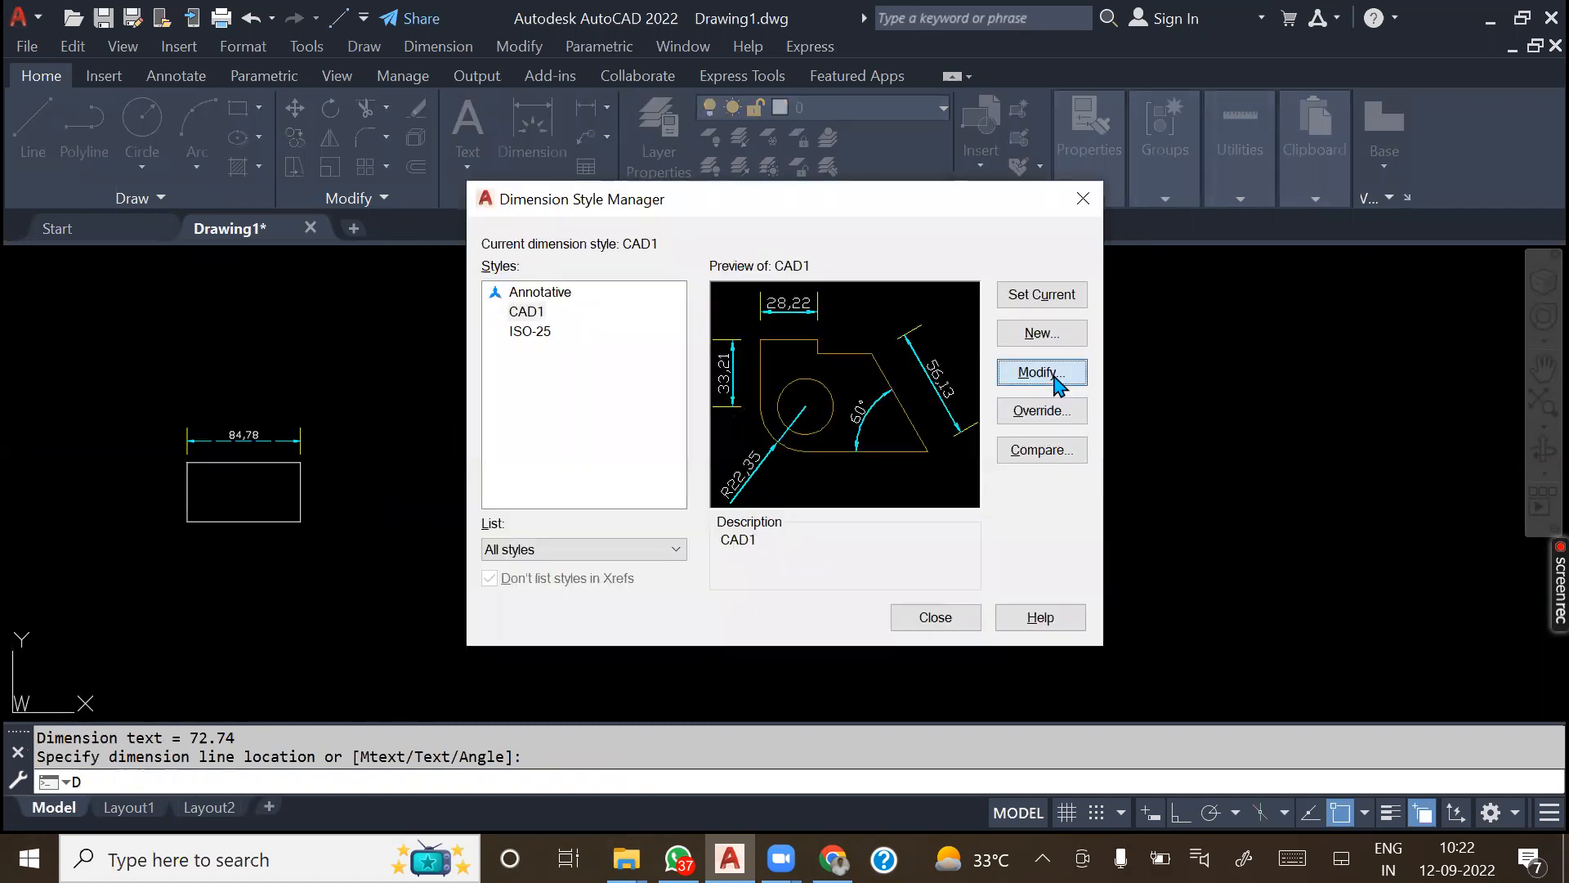
pyautogui.click(1062, 372)
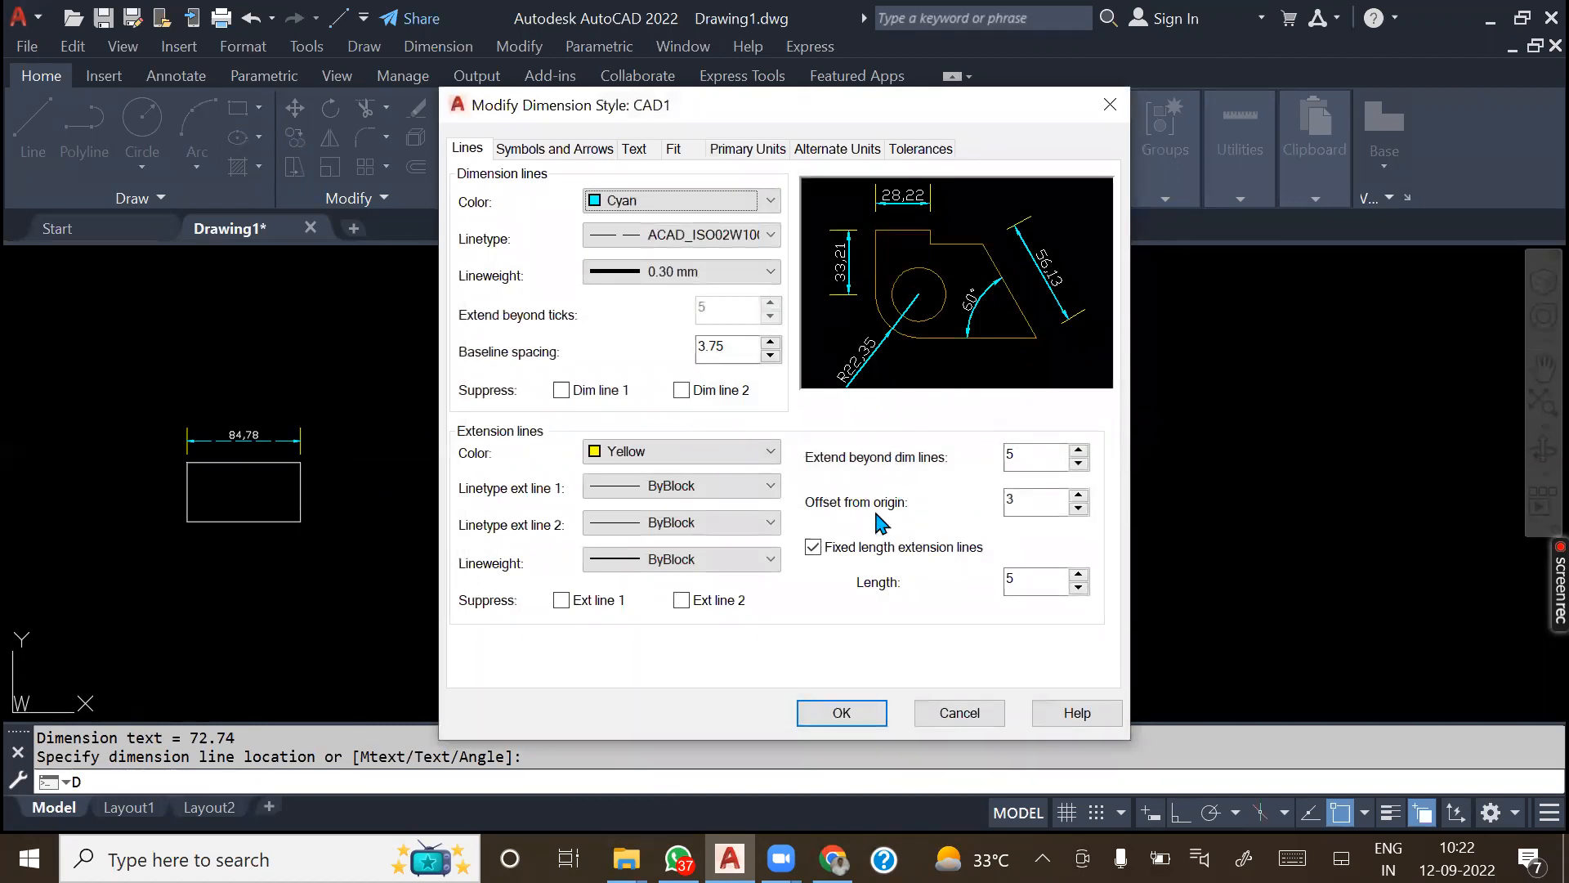
pyautogui.click(813, 549)
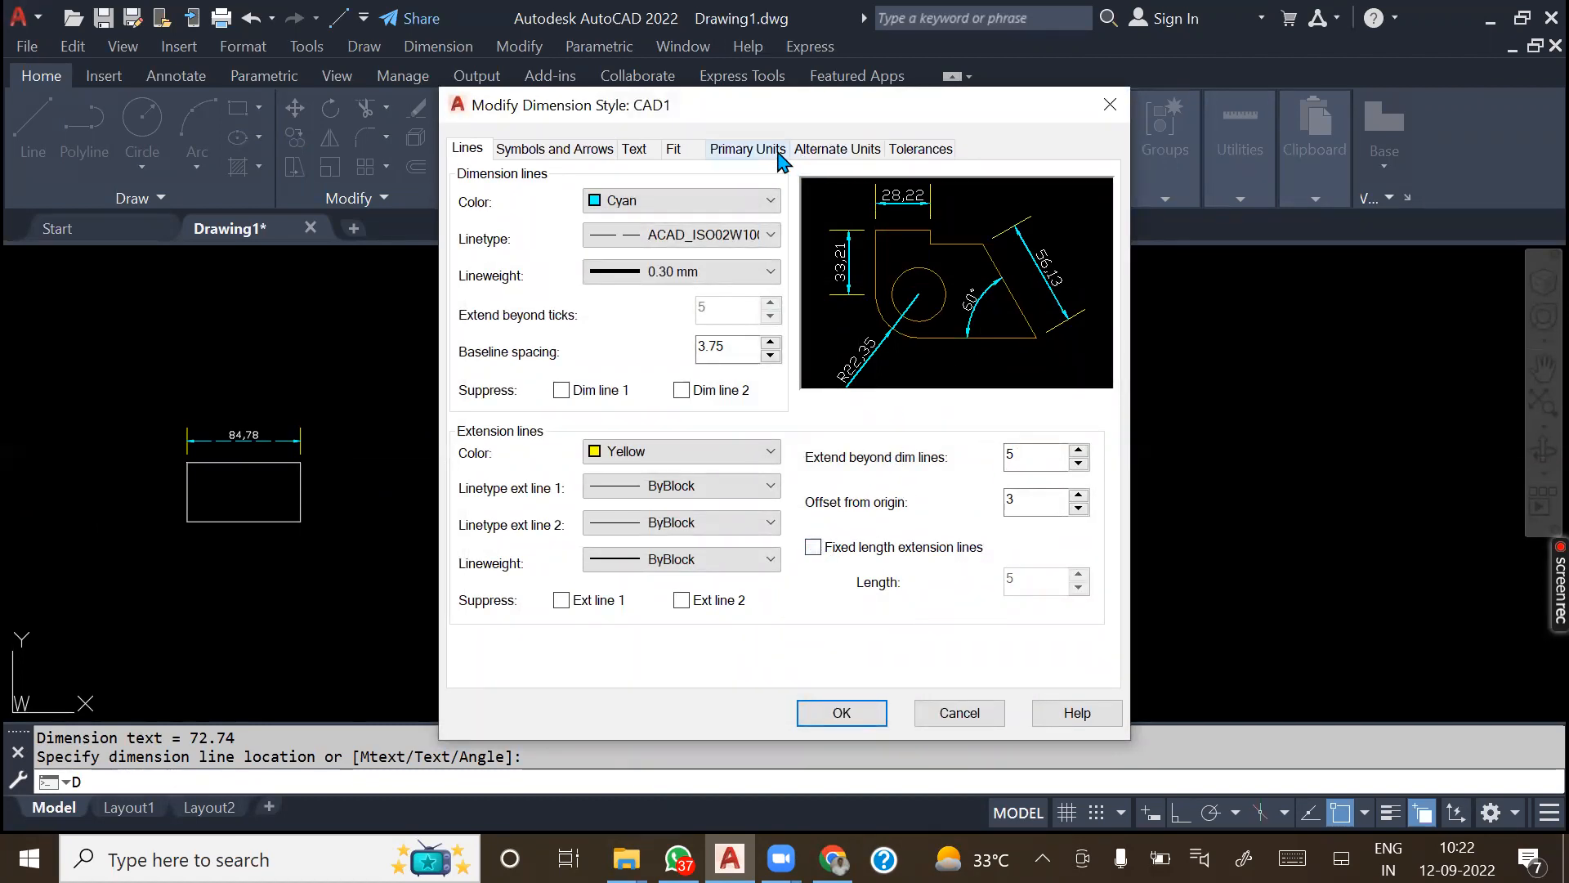
# - Set the CAD1 style's overall scale to 1 and text placement to Beside the dimension line, and apply it to the drawing
pyautogui.click(749, 155)
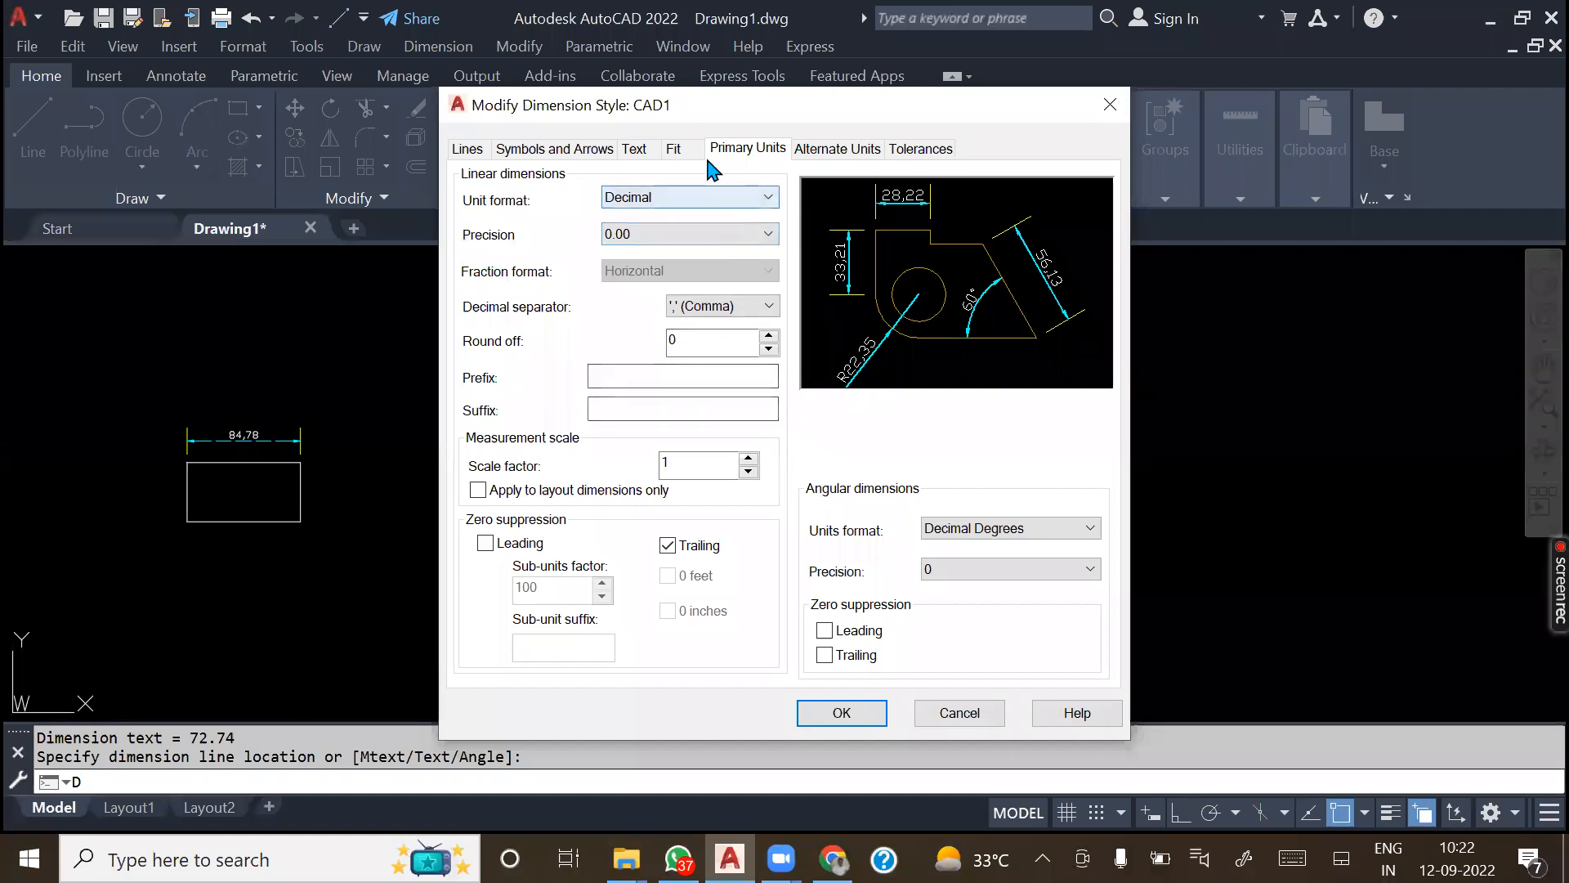
pyautogui.click(676, 148)
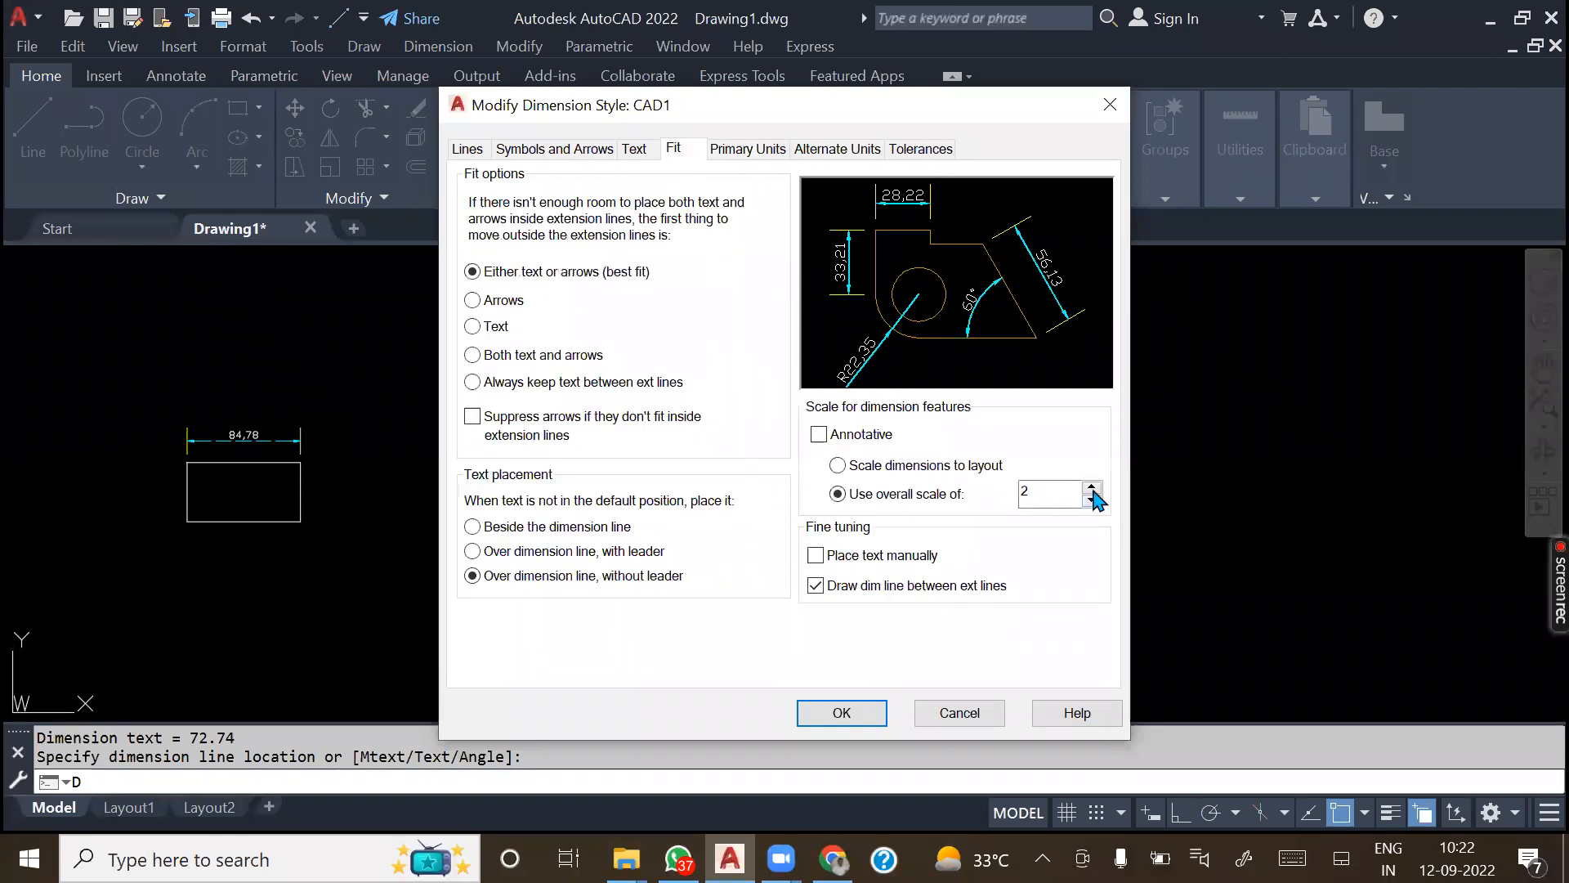
pyautogui.write('1')
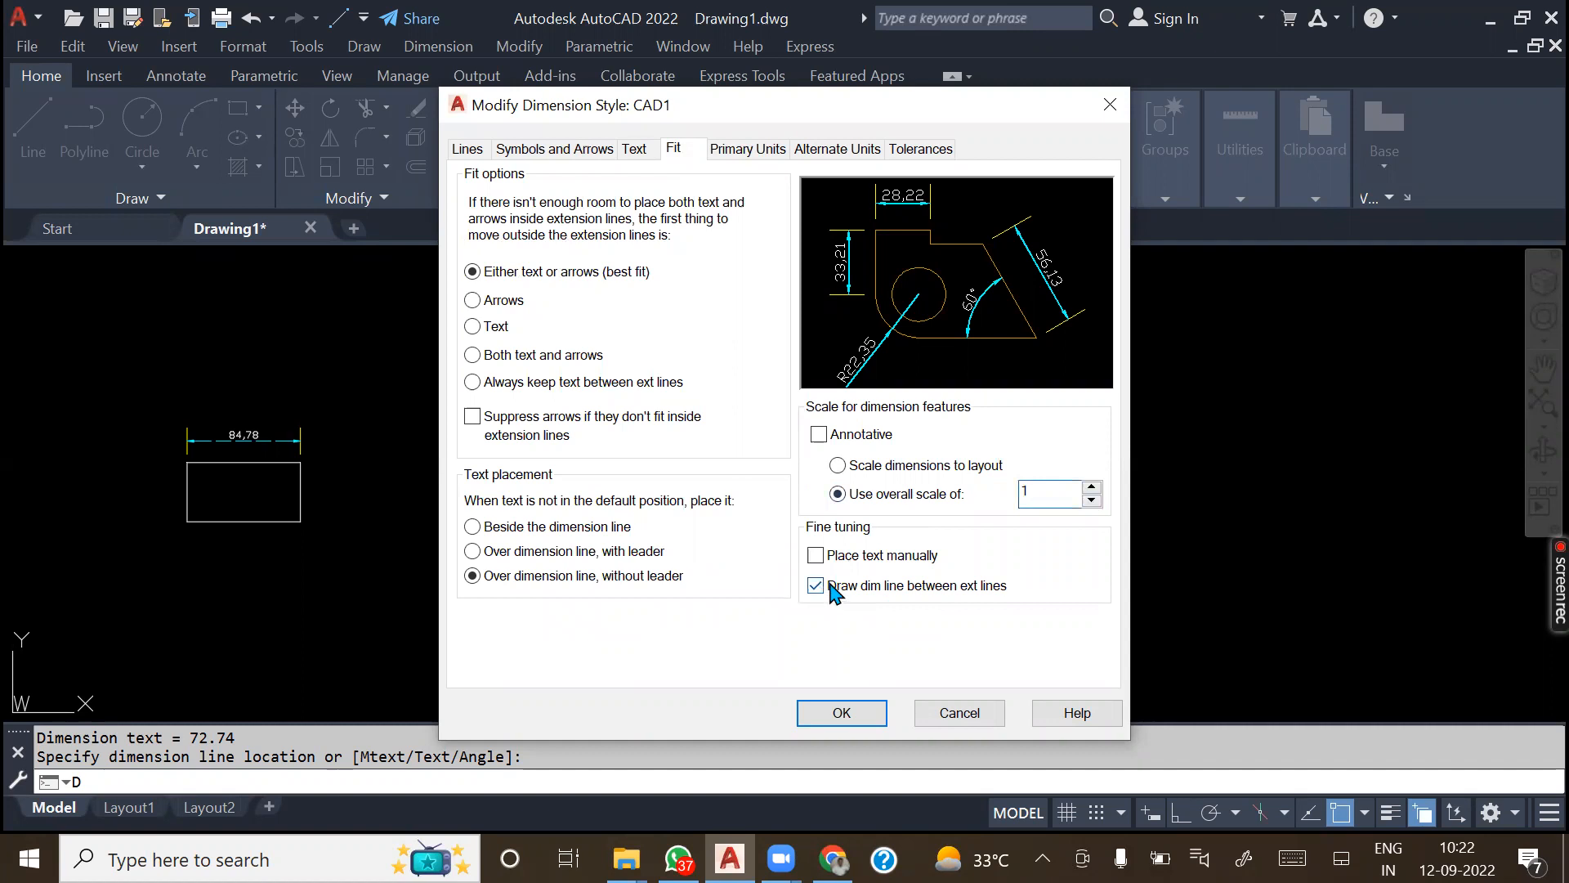
pyautogui.click(474, 528)
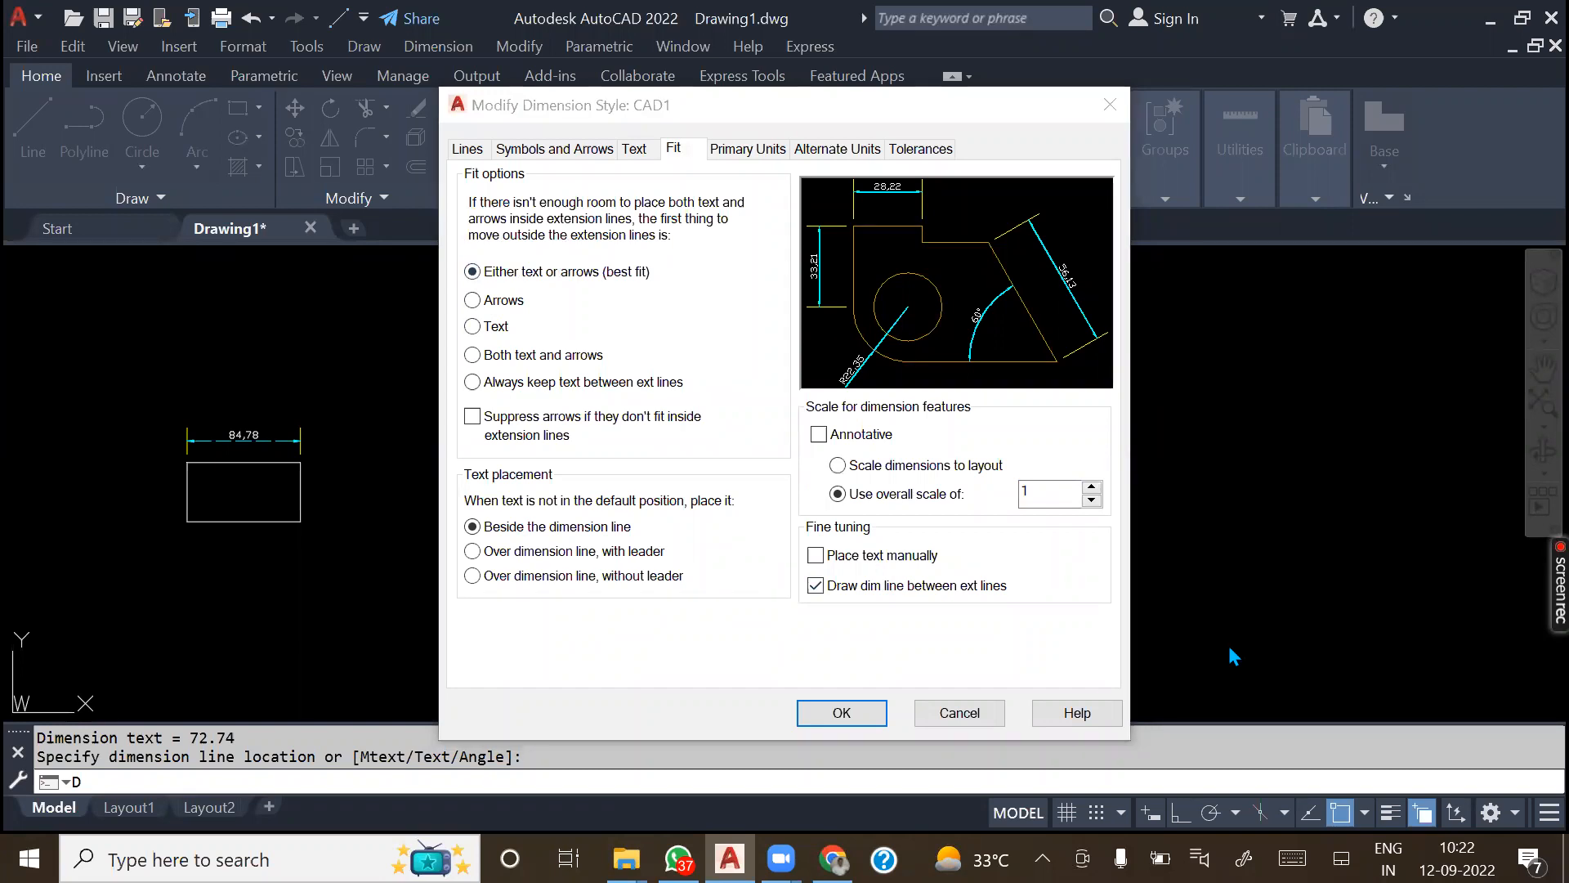
pyautogui.click(873, 723)
pyautogui.click(965, 625)
# - Add a second, steeper radius dimension to the circle, with its text outside above the first one
pyautogui.moveTo(1217, 596); pyautogui.dragTo(644, 666, button='middle')
pyautogui.click(440, 46)
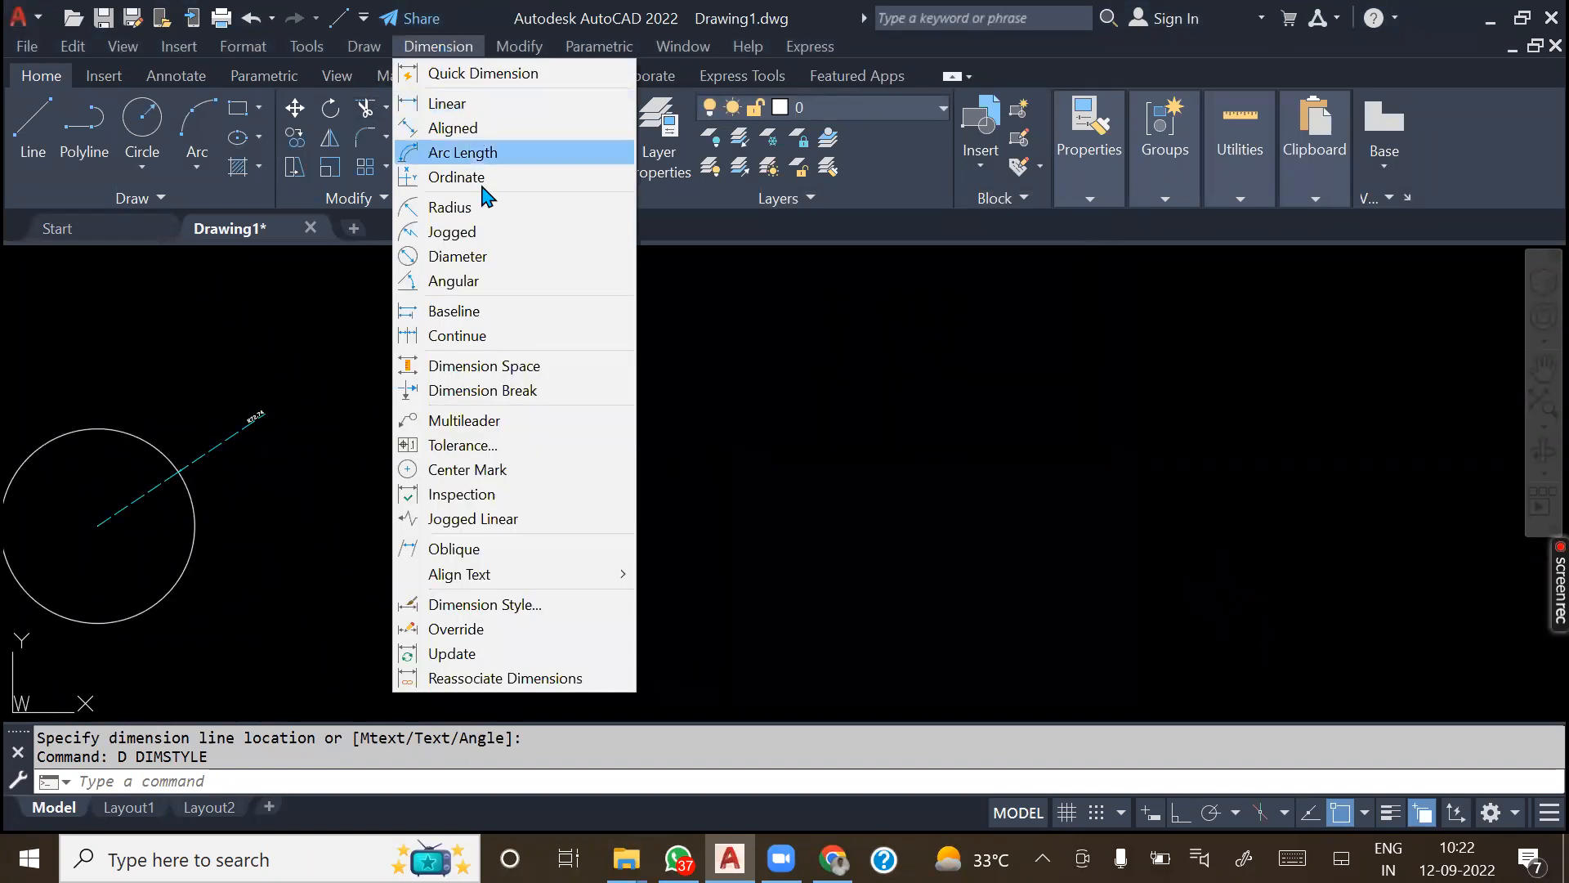
pyautogui.click(458, 207)
pyautogui.moveTo(217, 526); pyautogui.dragTo(711, 531, button='middle')
pyautogui.click(667, 471)
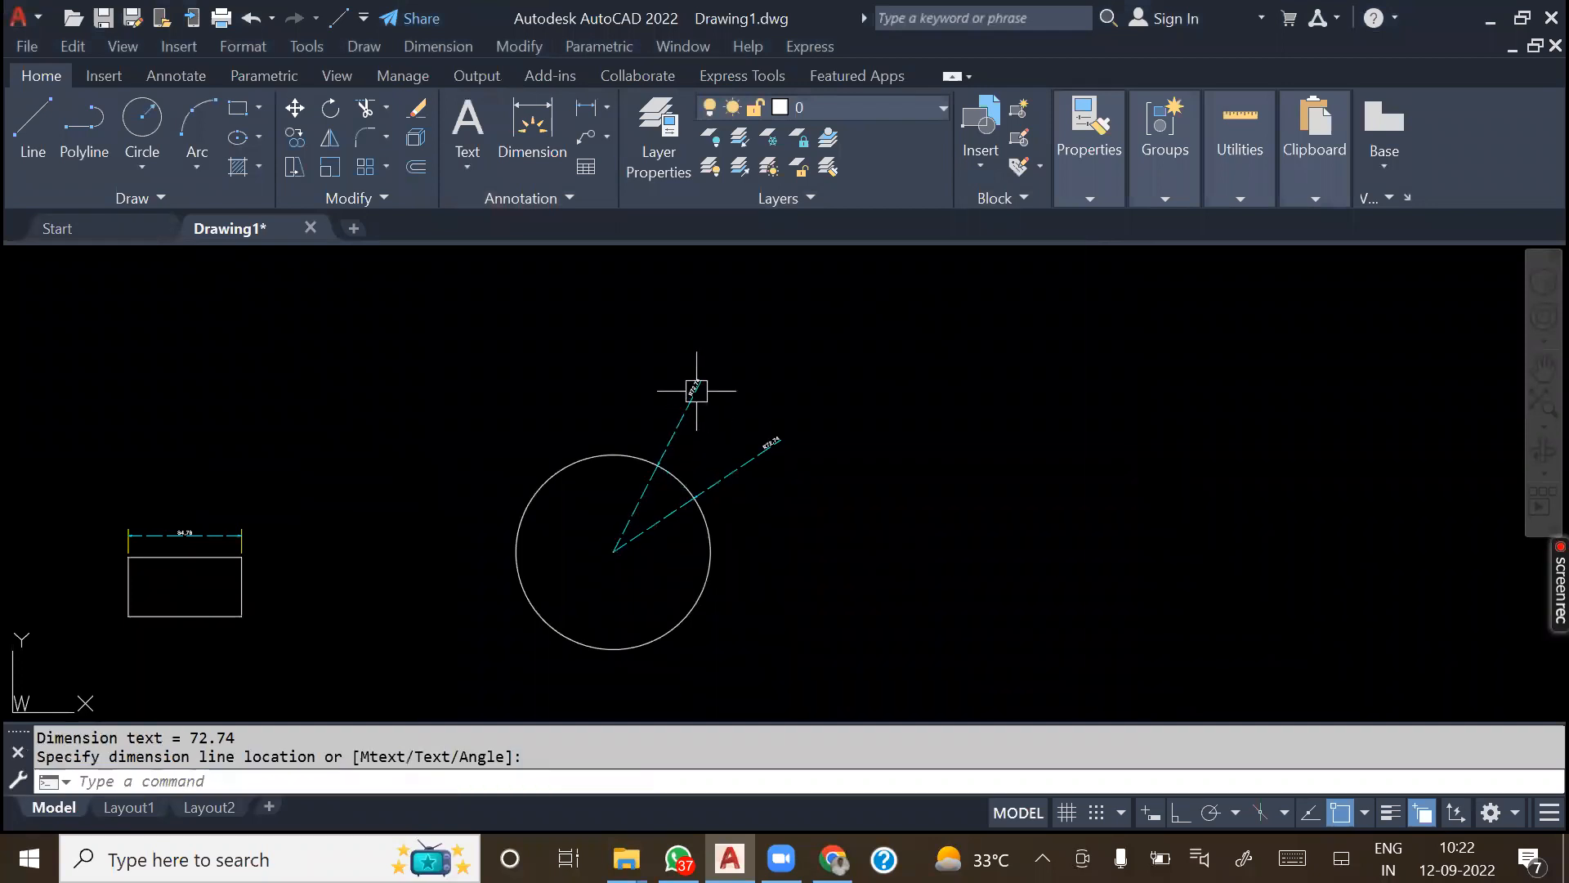
# - Set the CAD1 style's text alignment to ISO standard and apply it to the drawing
pyautogui.scroll(4, 710, 485)
pyautogui.moveTo(675, 279); pyautogui.dragTo(721, 449, button='middle')
pyautogui.moveTo(793, 493); pyautogui.dragTo(808, 462, button='middle')
pyautogui.scroll(4, 771, 354)
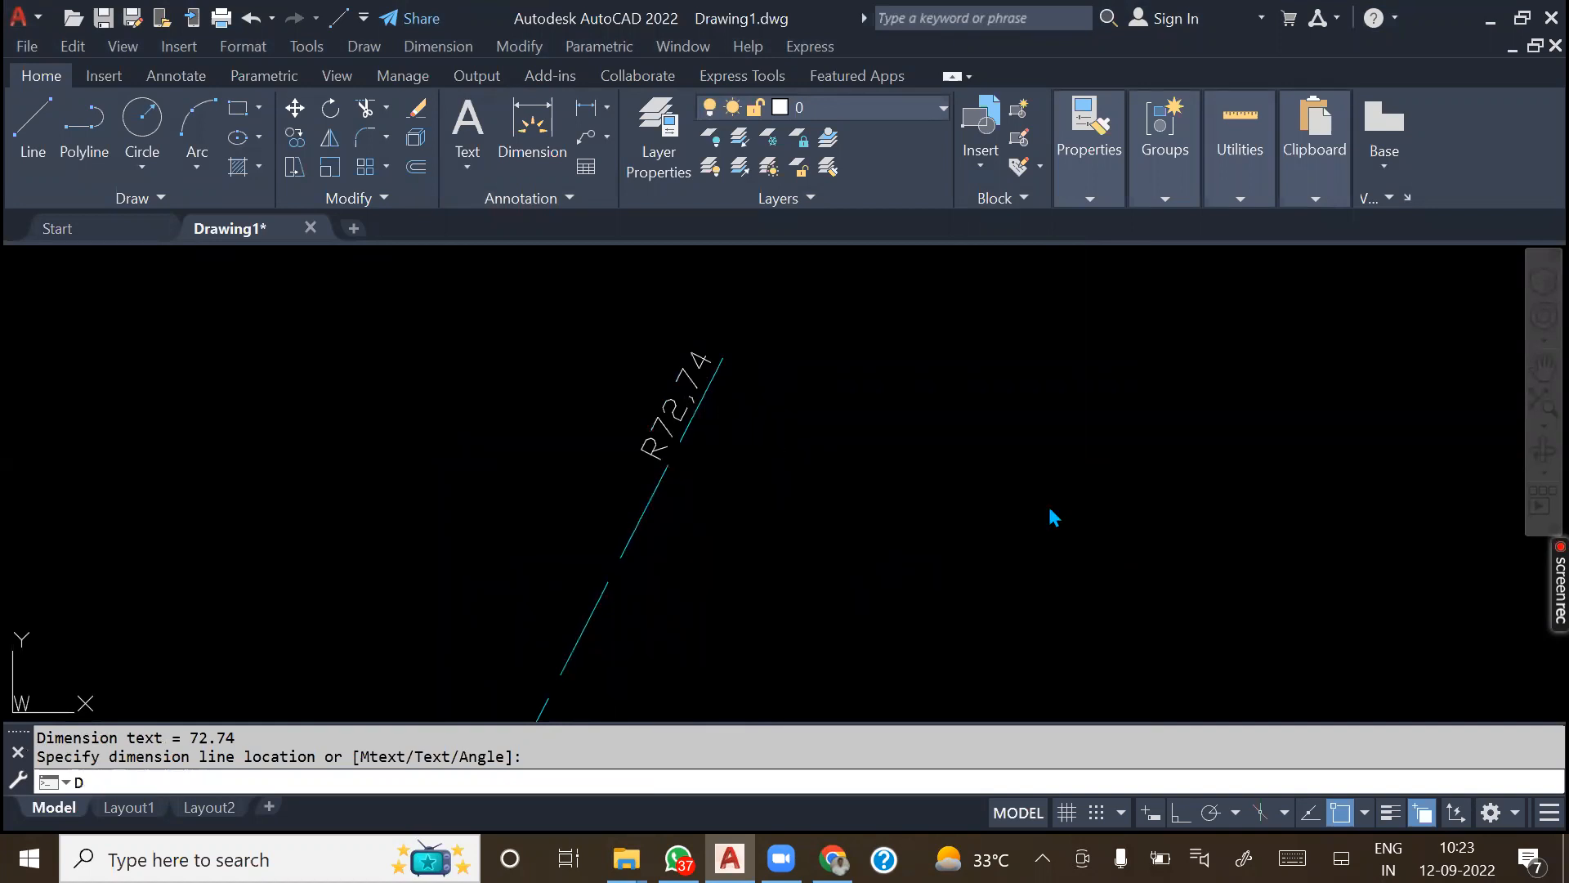
pyautogui.press('Return')
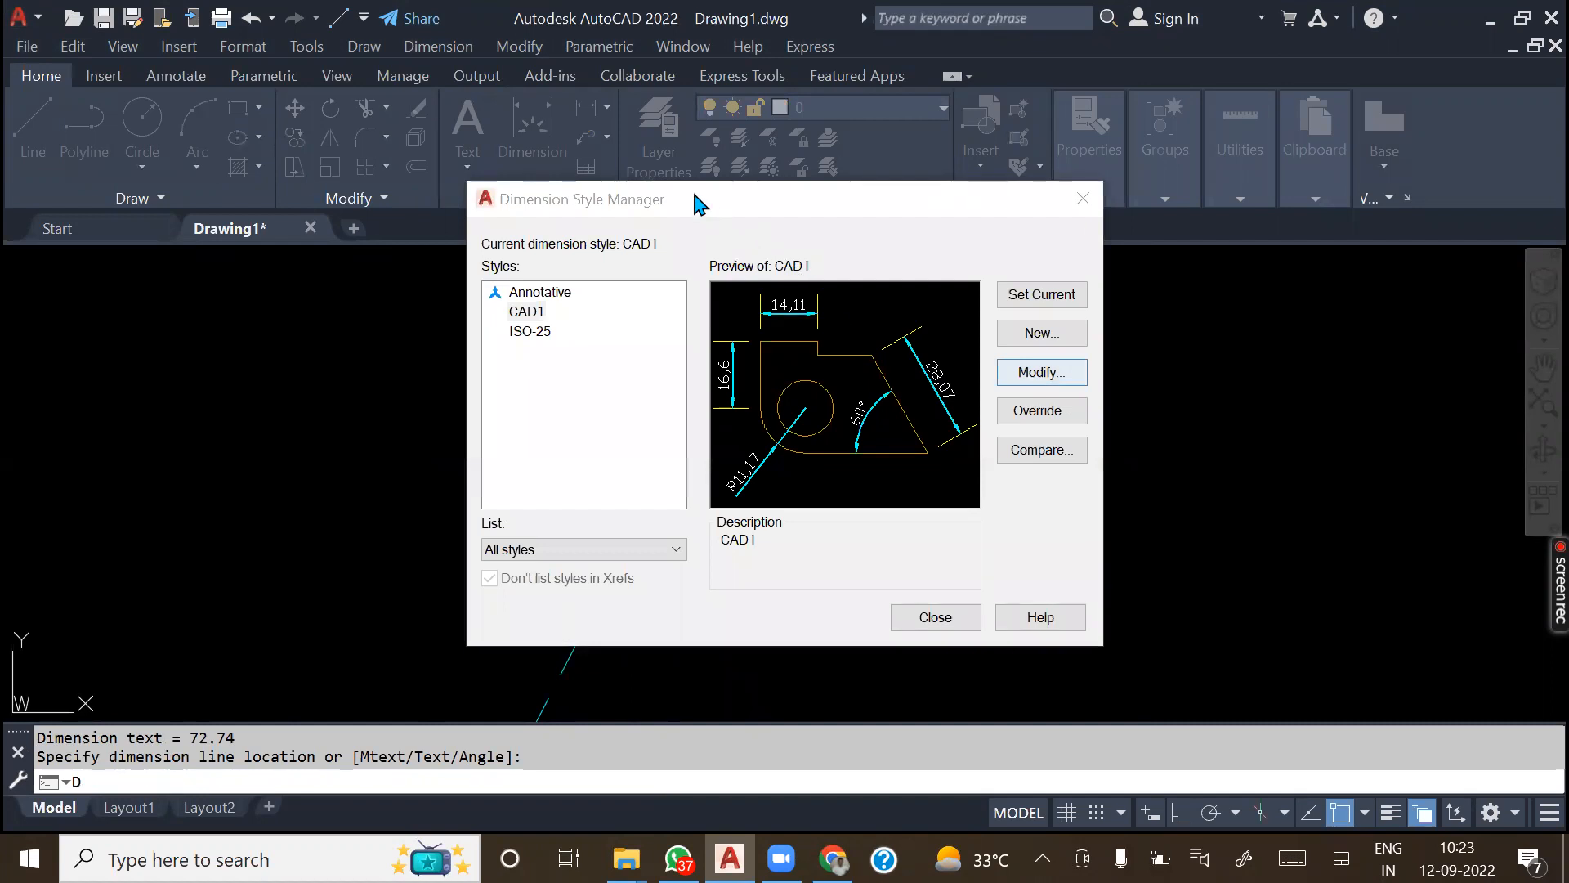
pyautogui.click(634, 148)
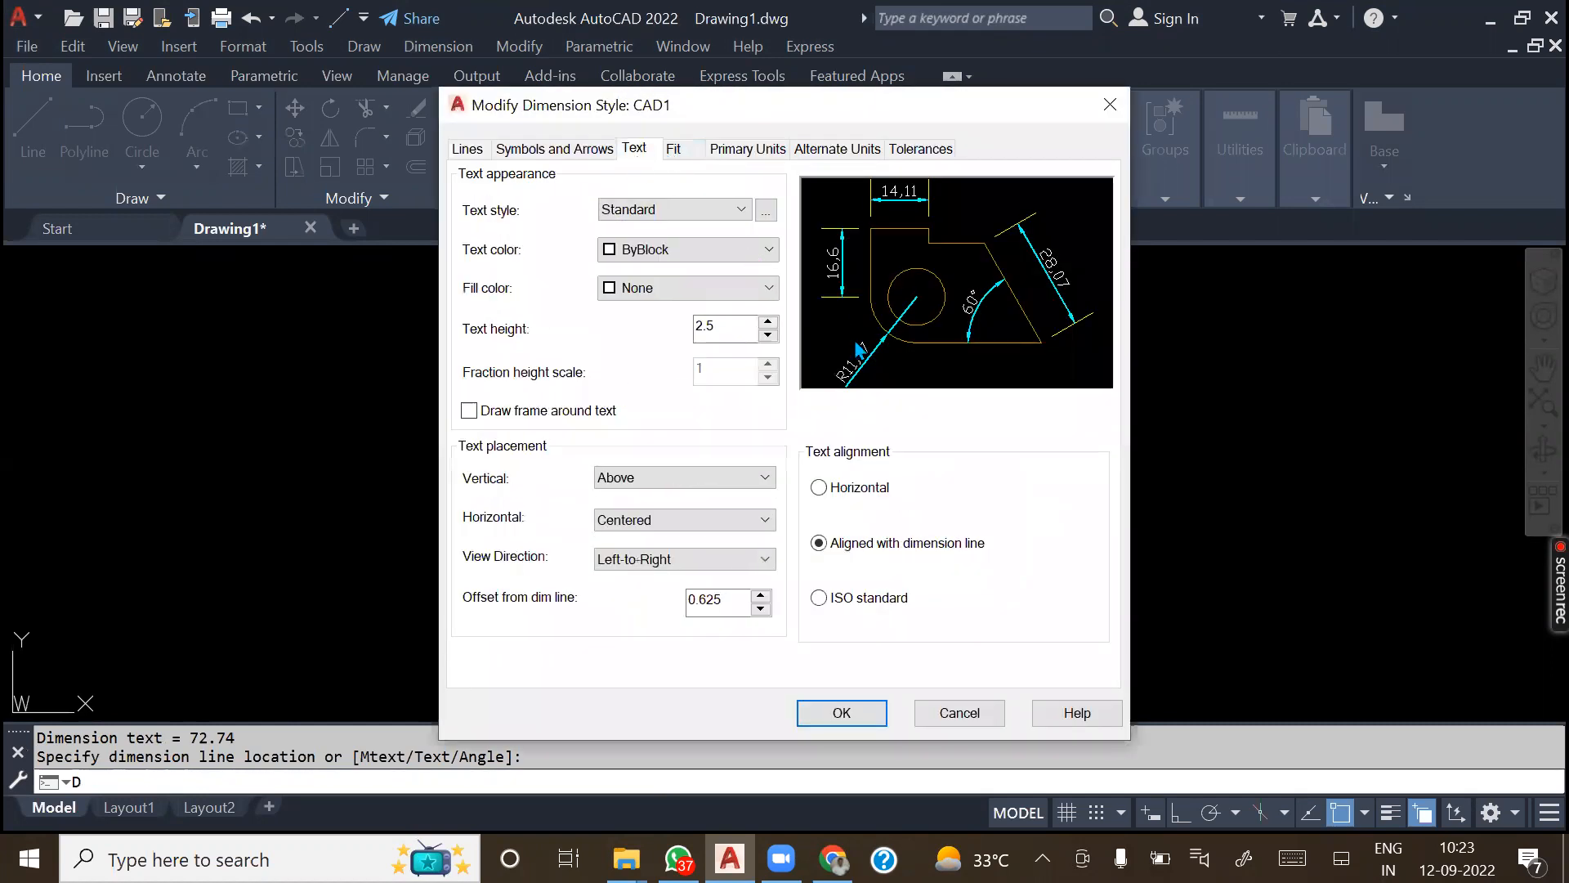
pyautogui.click(822, 598)
pyautogui.click(850, 714)
pyautogui.click(924, 621)
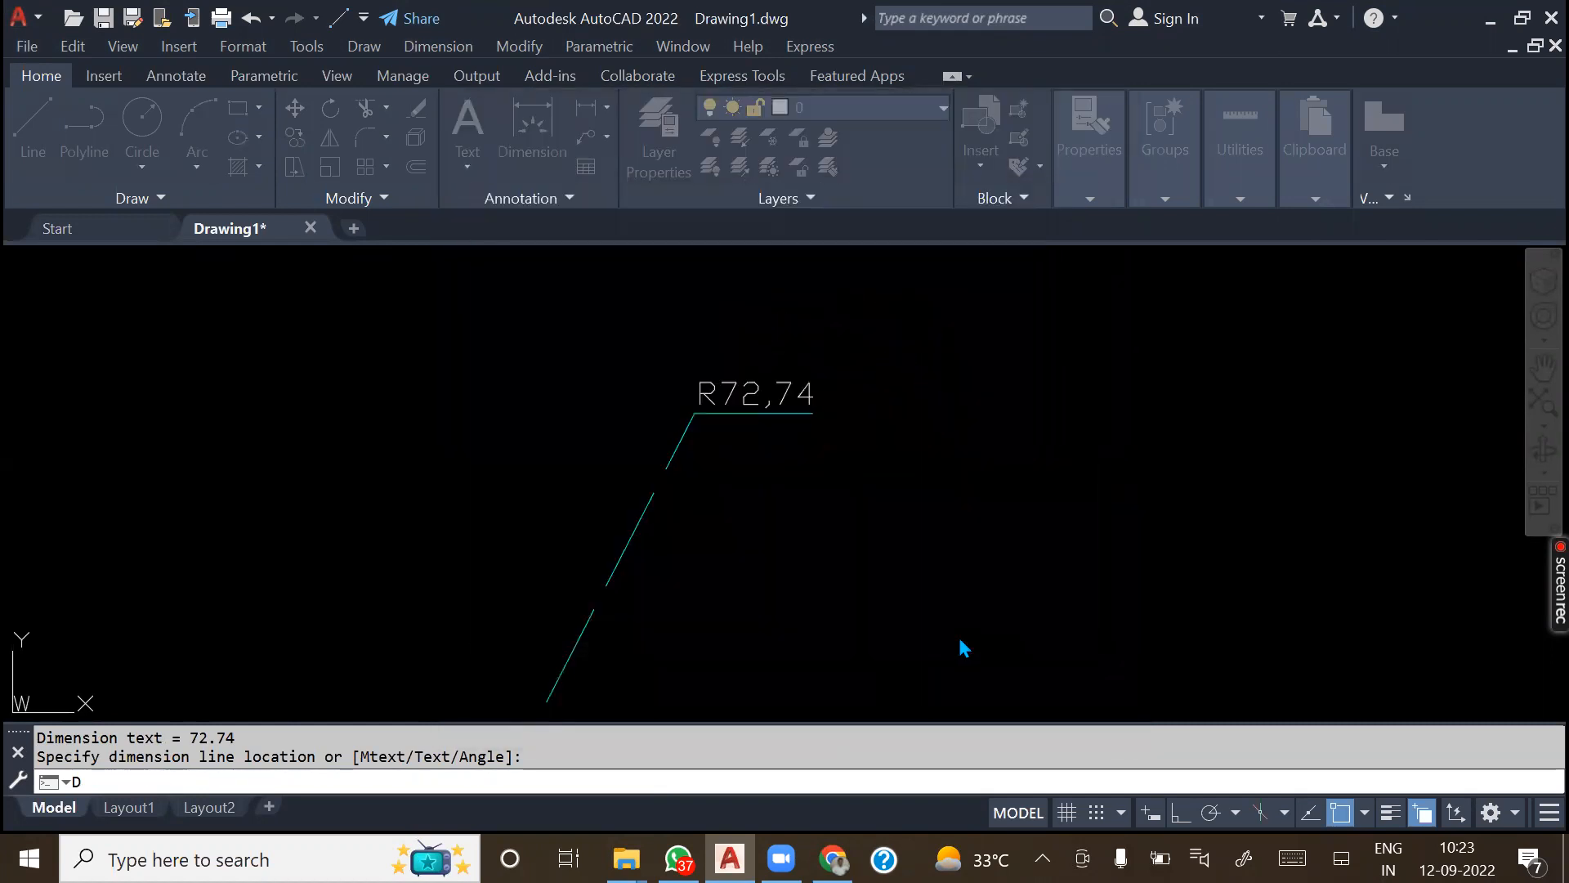
# - Examine the text, dimension lines and arrowheads of the circle's two radius dimensions
pyautogui.scroll(-6, 735, 445)
pyautogui.moveTo(711, 564); pyautogui.dragTo(882, 460, button='middle')
pyautogui.scroll(4, 746, 588)
pyautogui.scroll(-4, 641, 658)
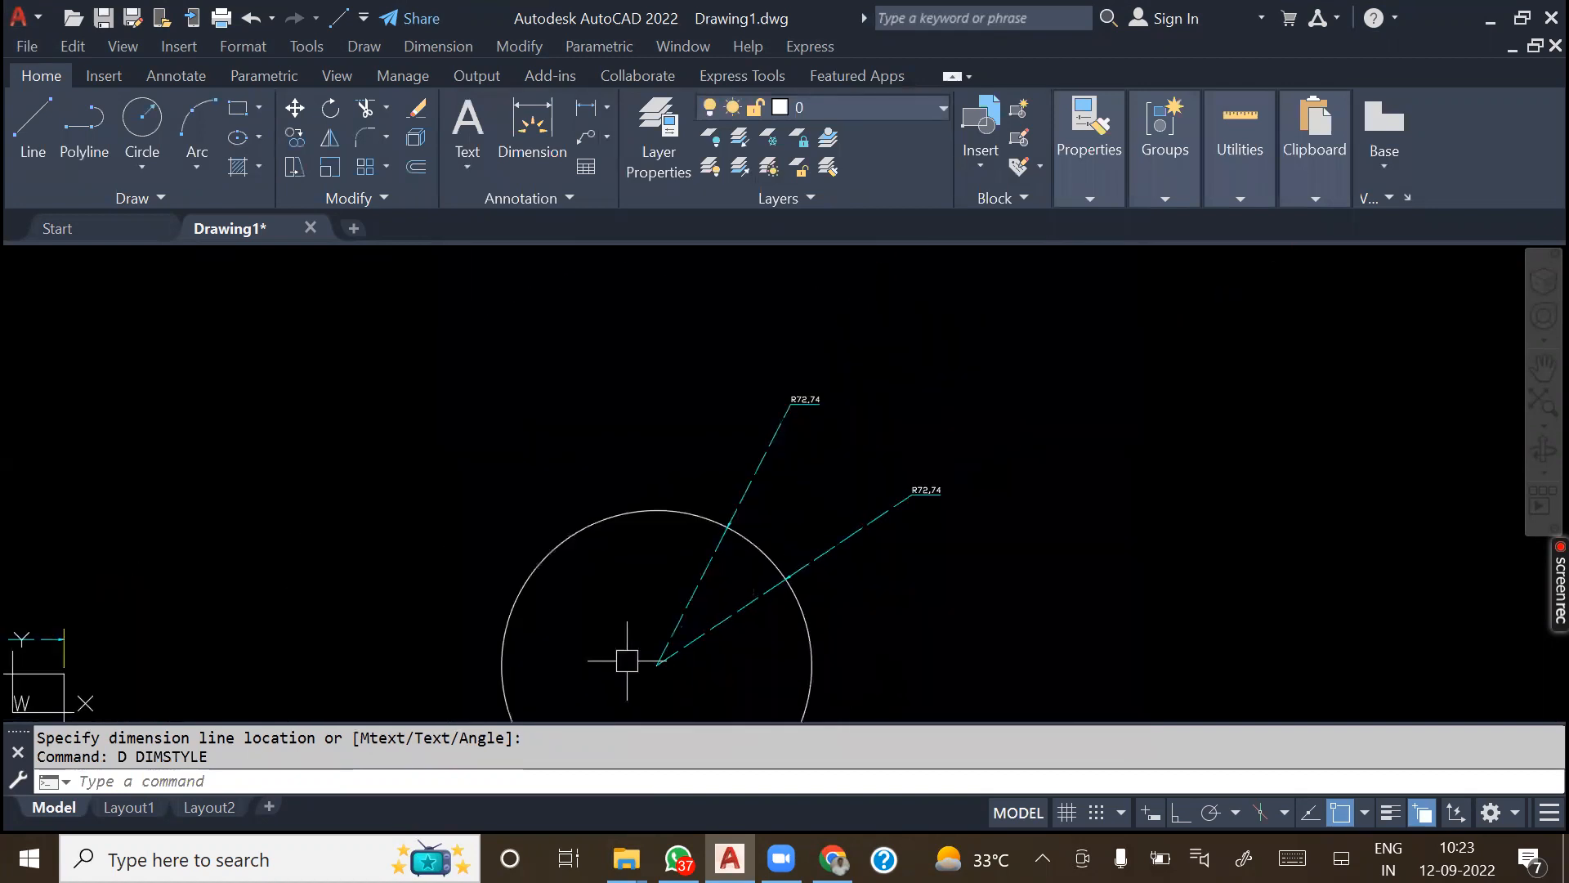
pyautogui.scroll(4, 658, 683)
pyautogui.scroll(-2, 735, 442)
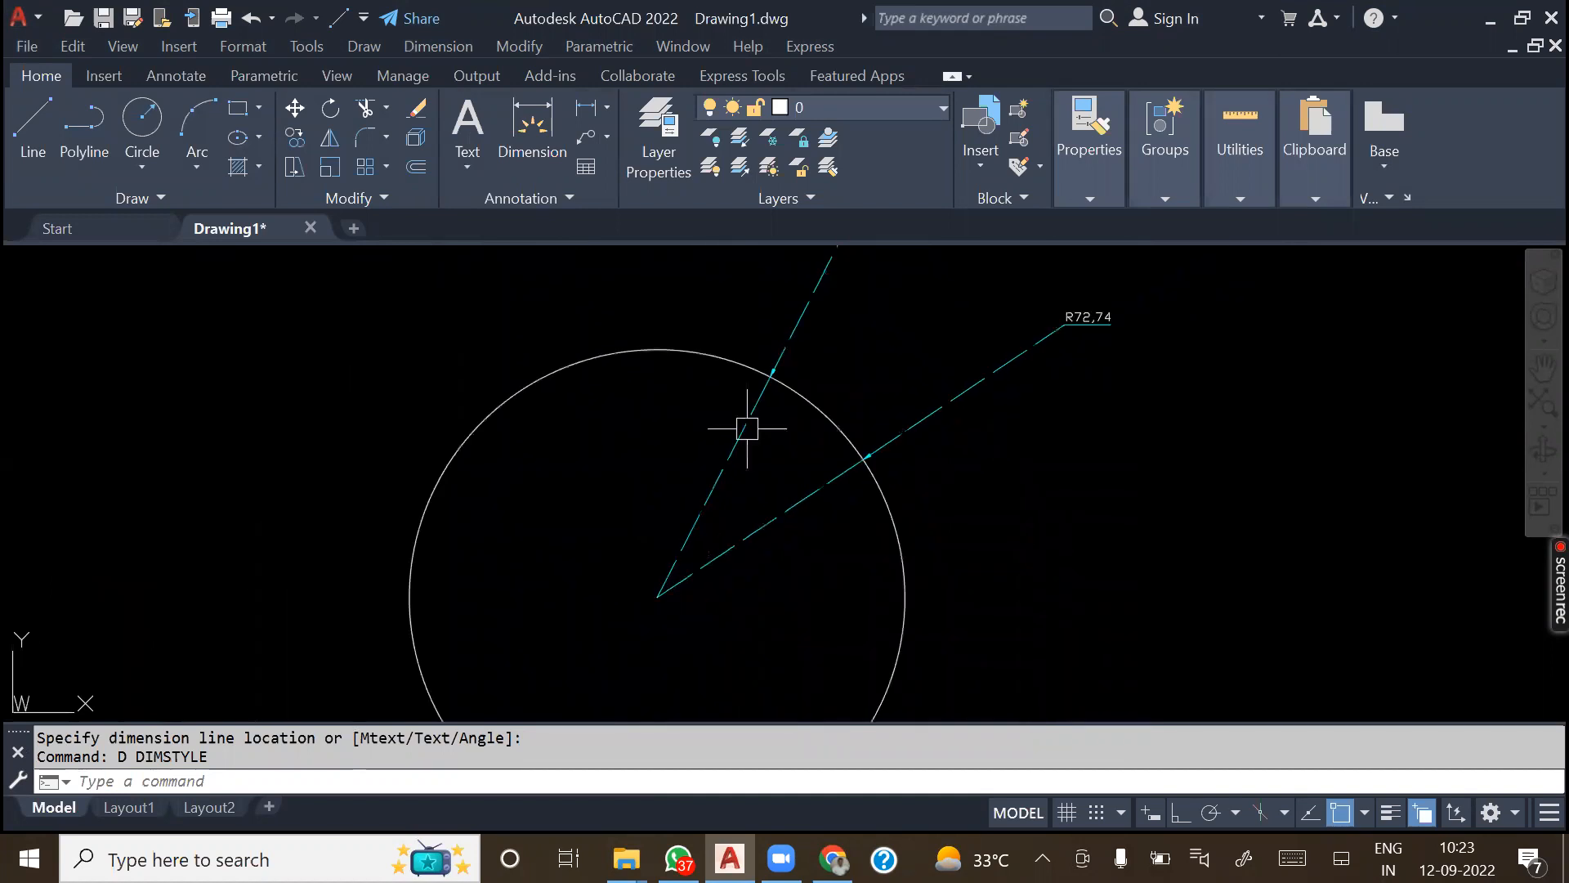
pyautogui.scroll(-3, 785, 384)
pyautogui.scroll(2, 769, 384)
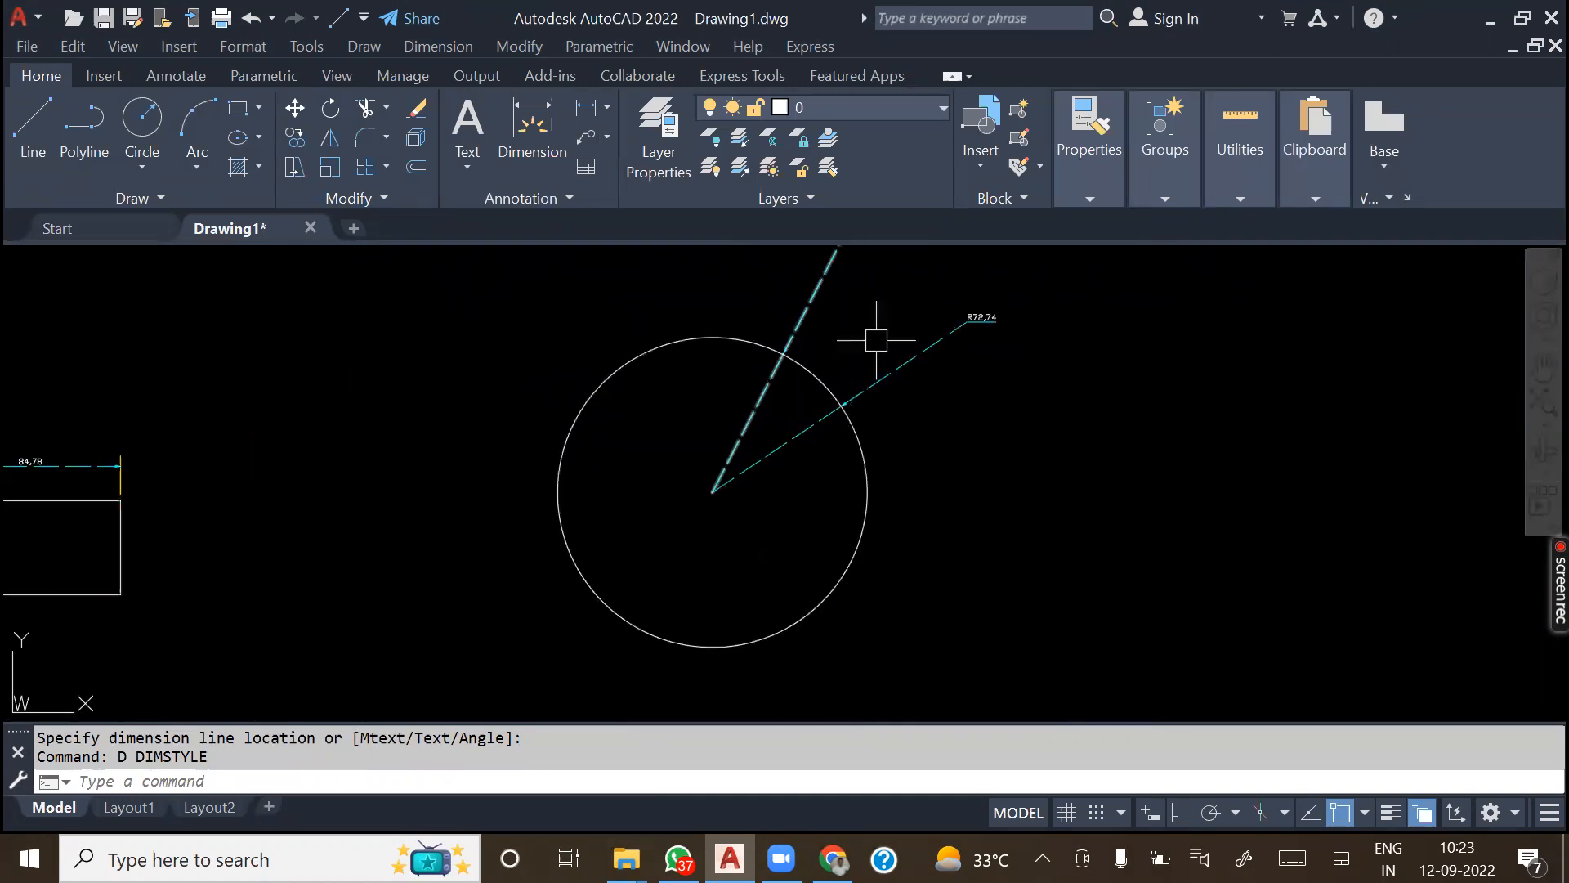
pyautogui.moveTo(813, 509); pyautogui.dragTo(764, 622, button='middle')
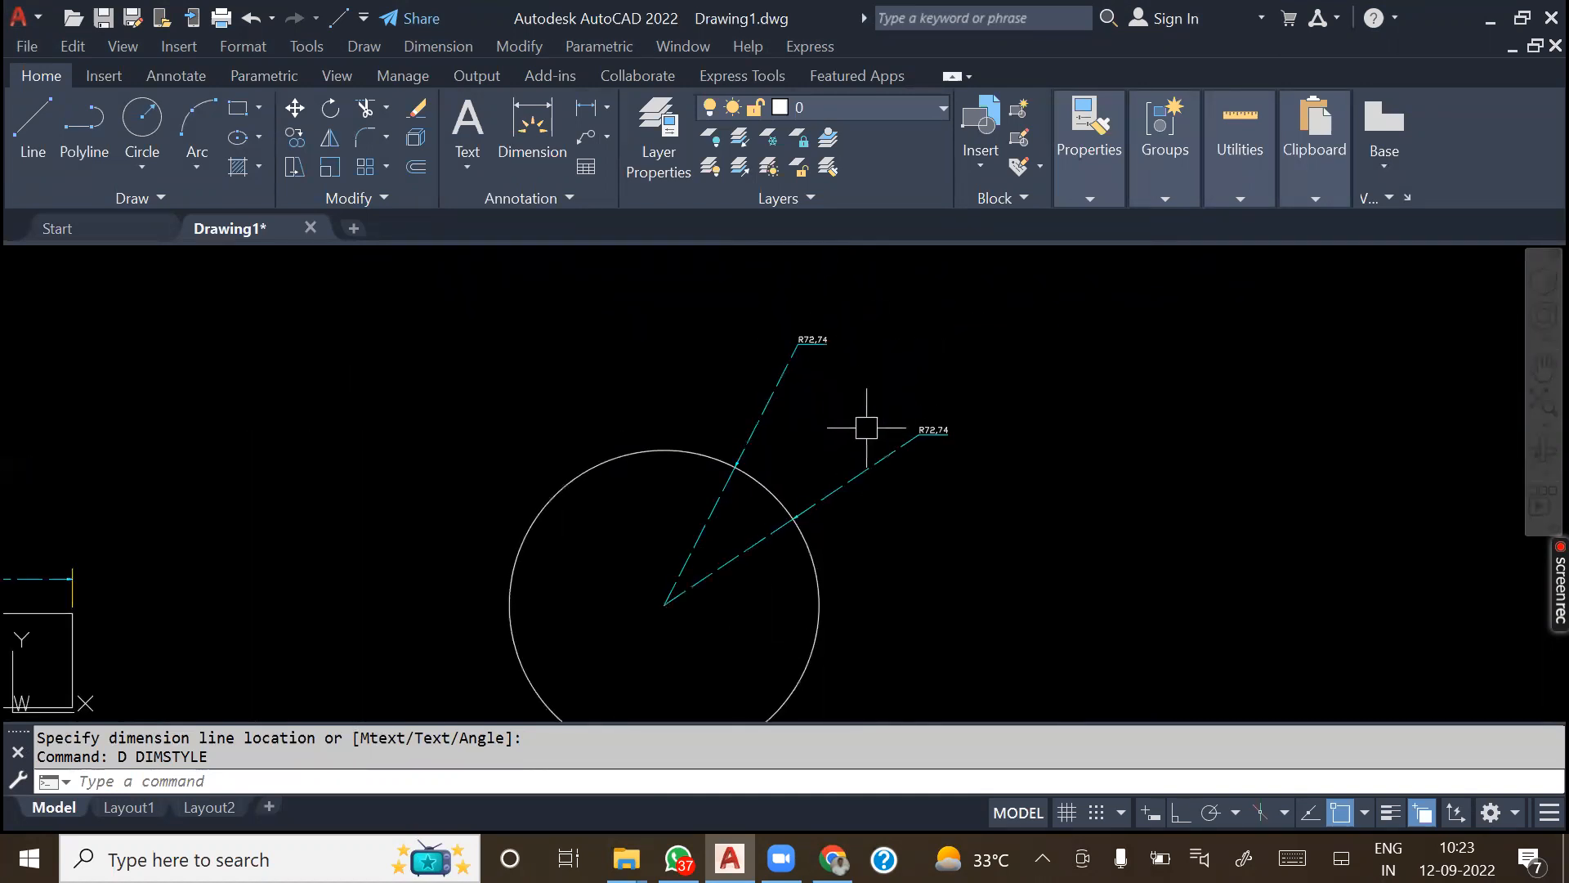
# - Turn off drawing the dimension line between extension lines in the CAD1 style and apply it to the drawing
pyautogui.write('D')
pyautogui.press('Return')
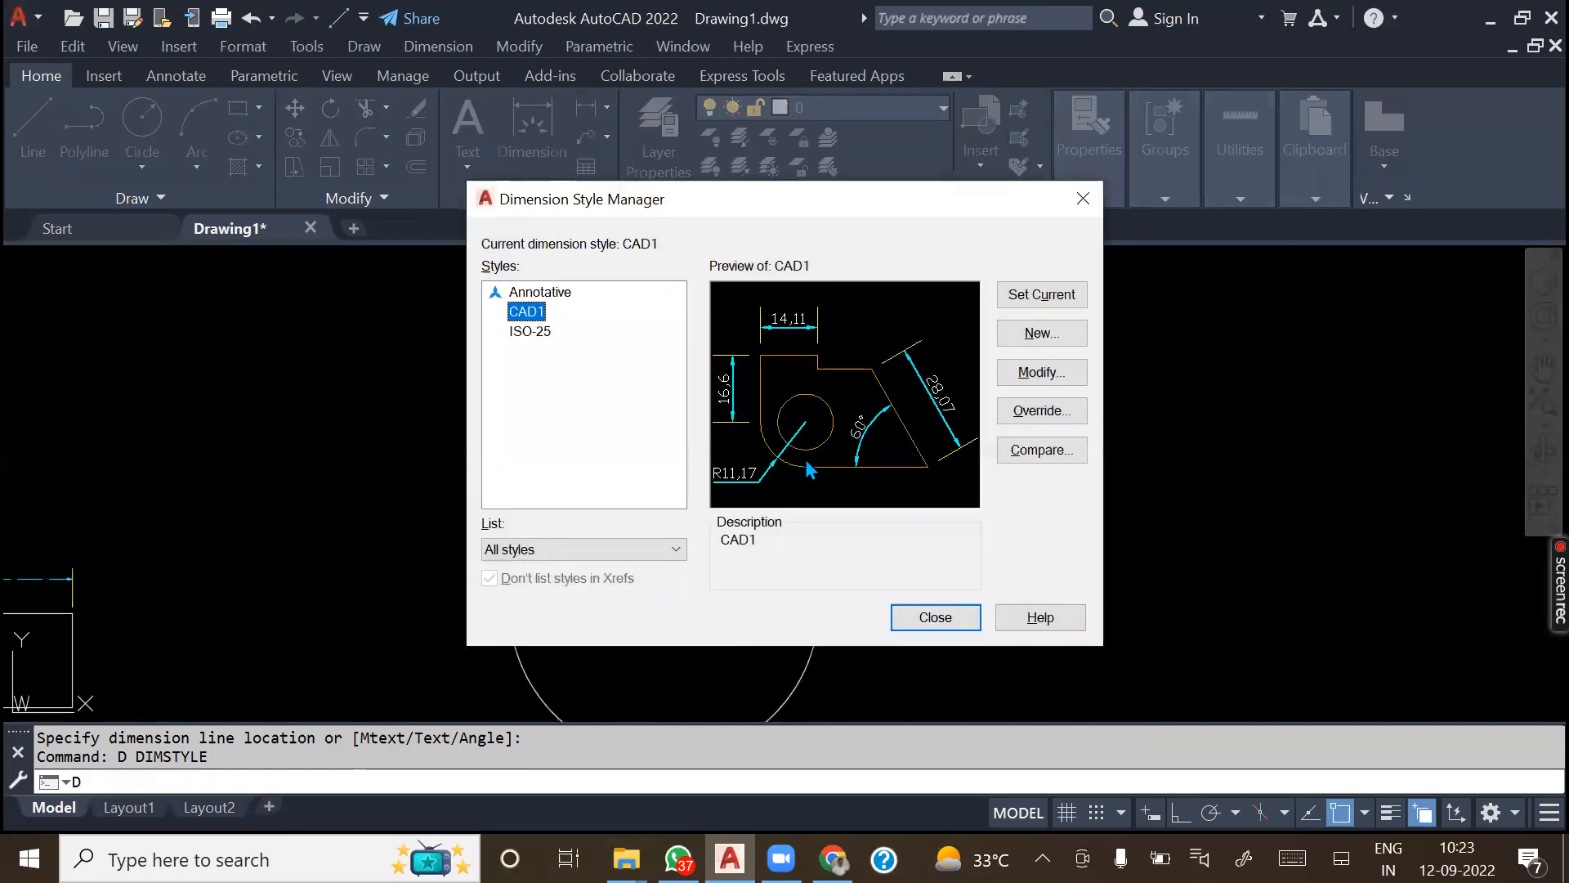
pyautogui.click(1052, 374)
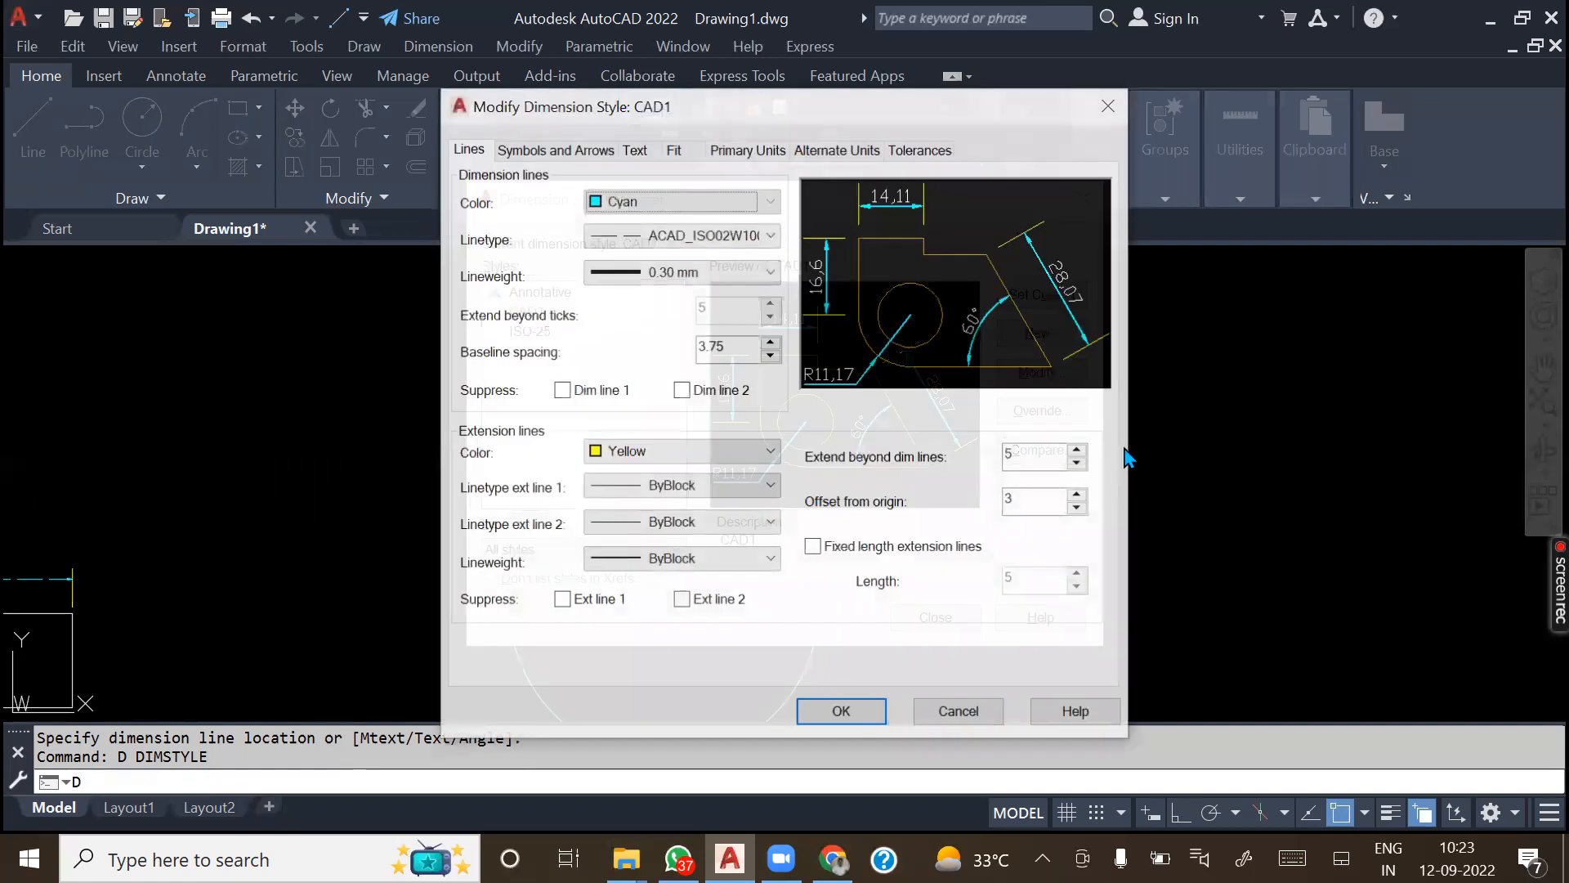
pyautogui.click(674, 148)
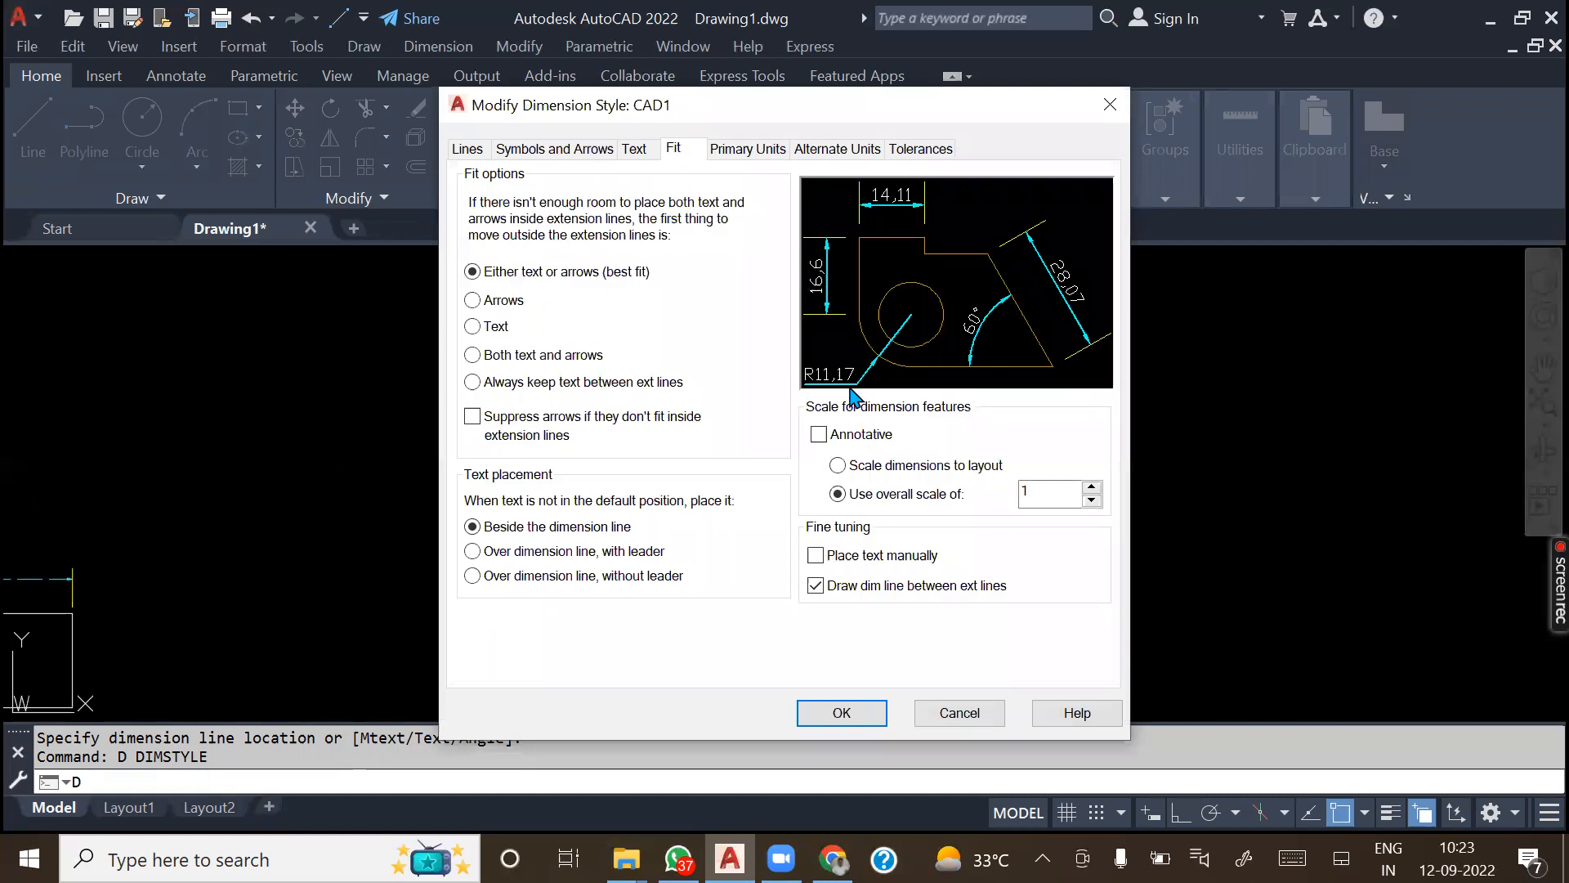
pyautogui.click(815, 585)
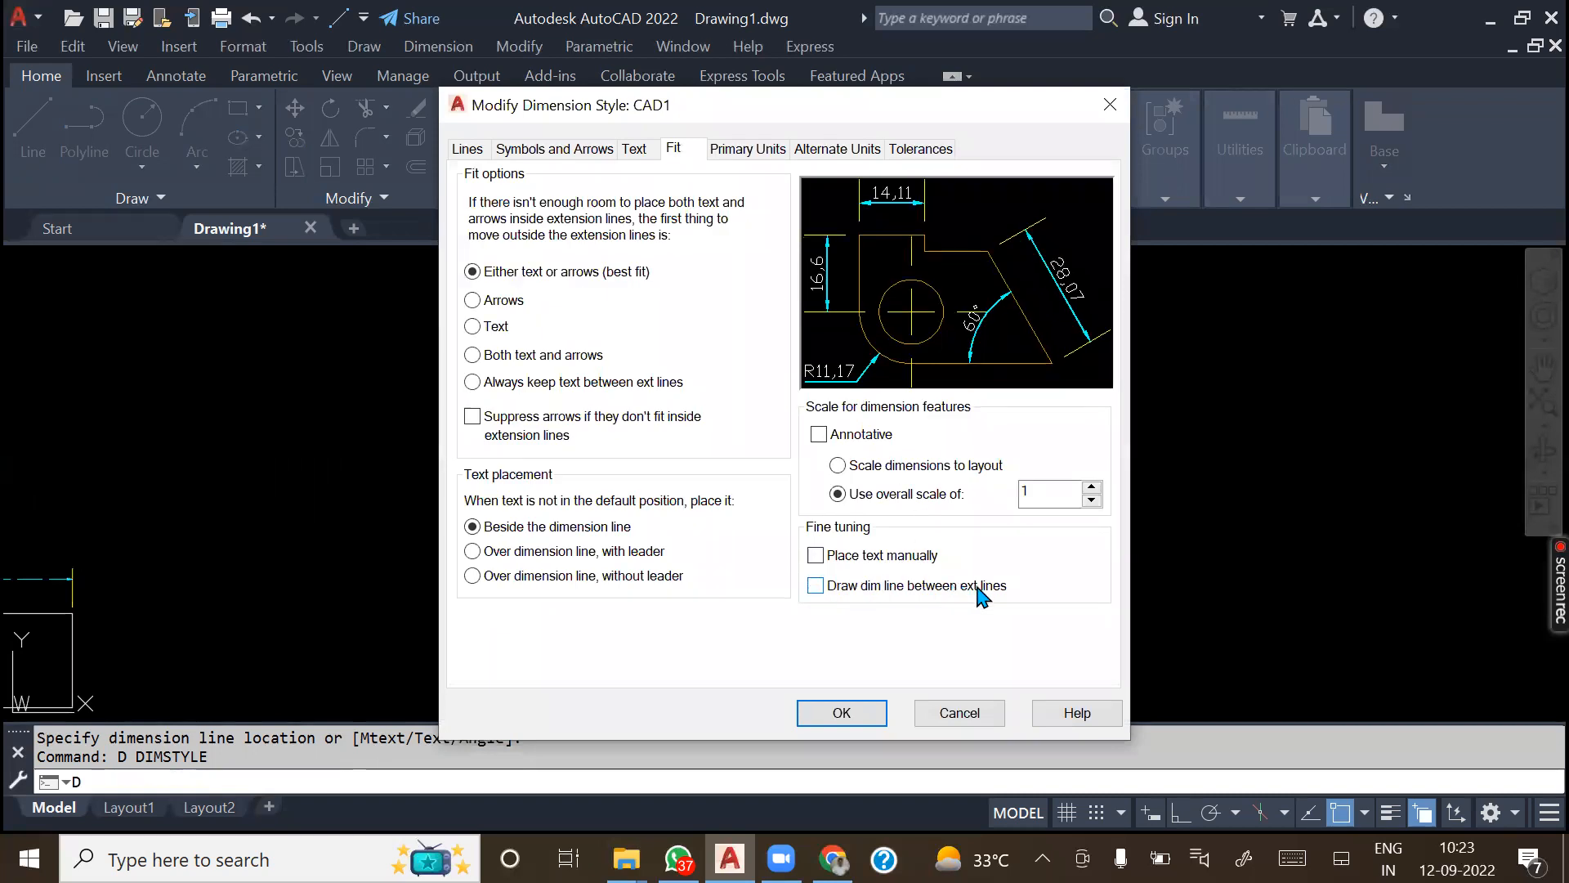
pyautogui.click(869, 719)
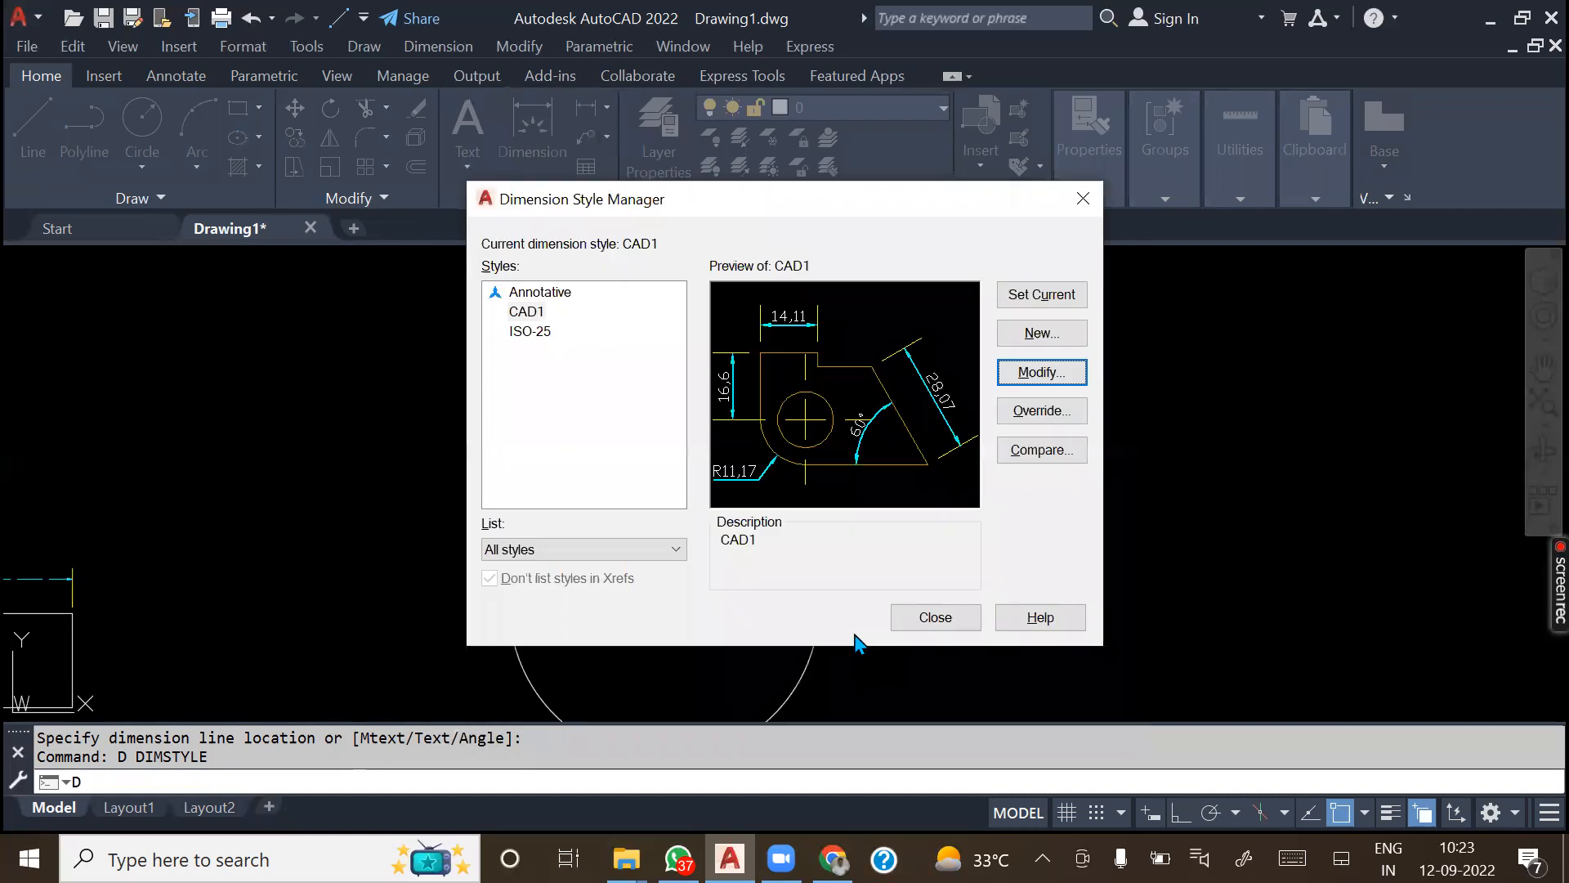
pyautogui.click(932, 619)
pyautogui.scroll(3, 776, 475)
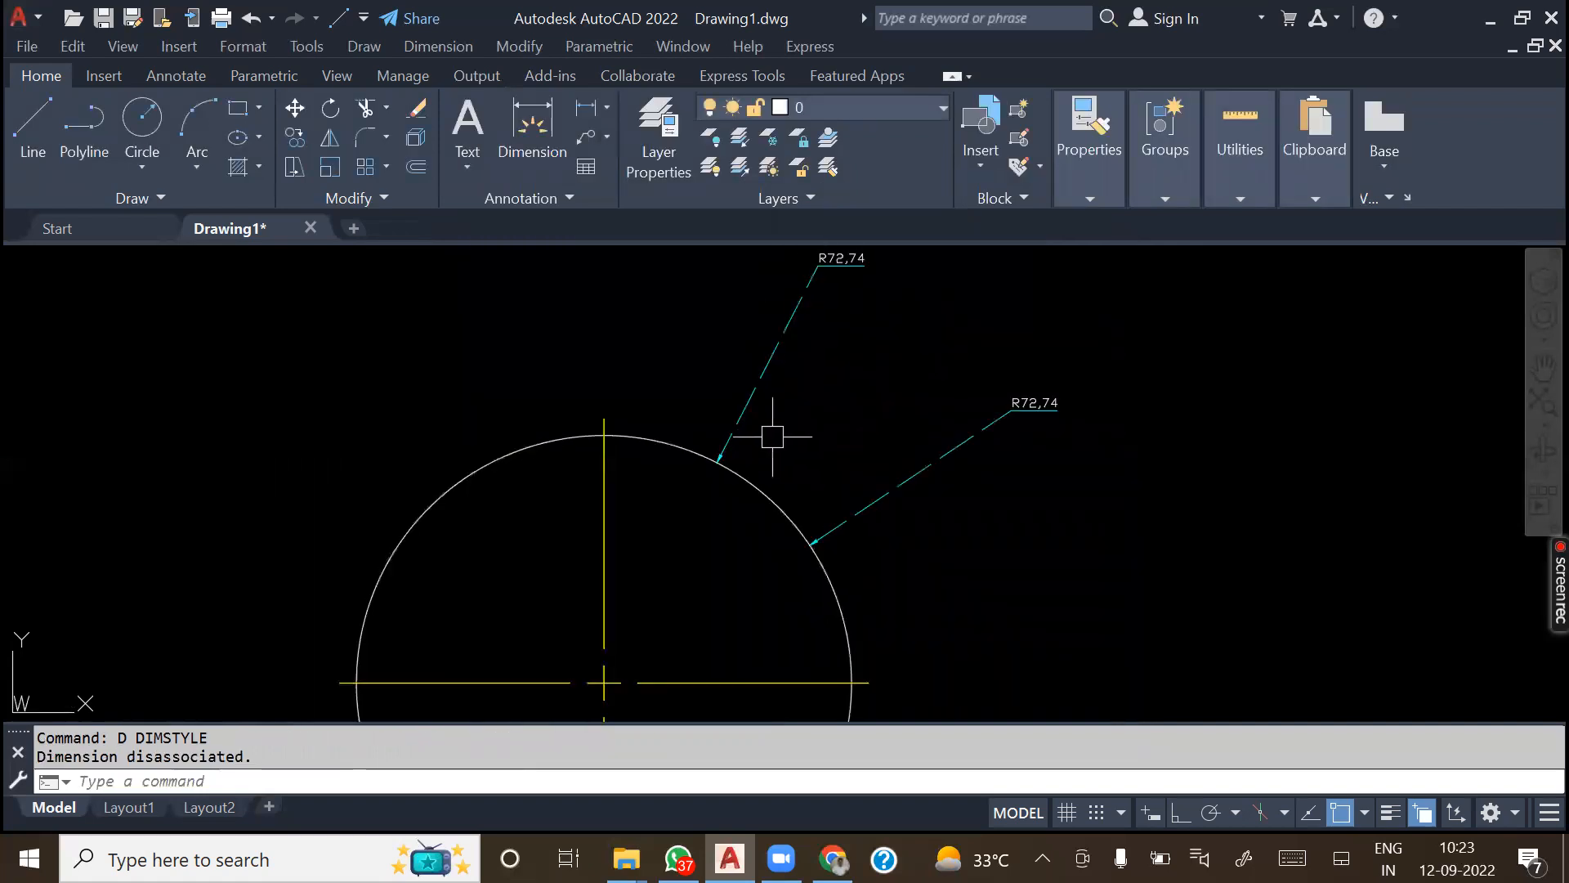
pyautogui.scroll(-2, 772, 437)
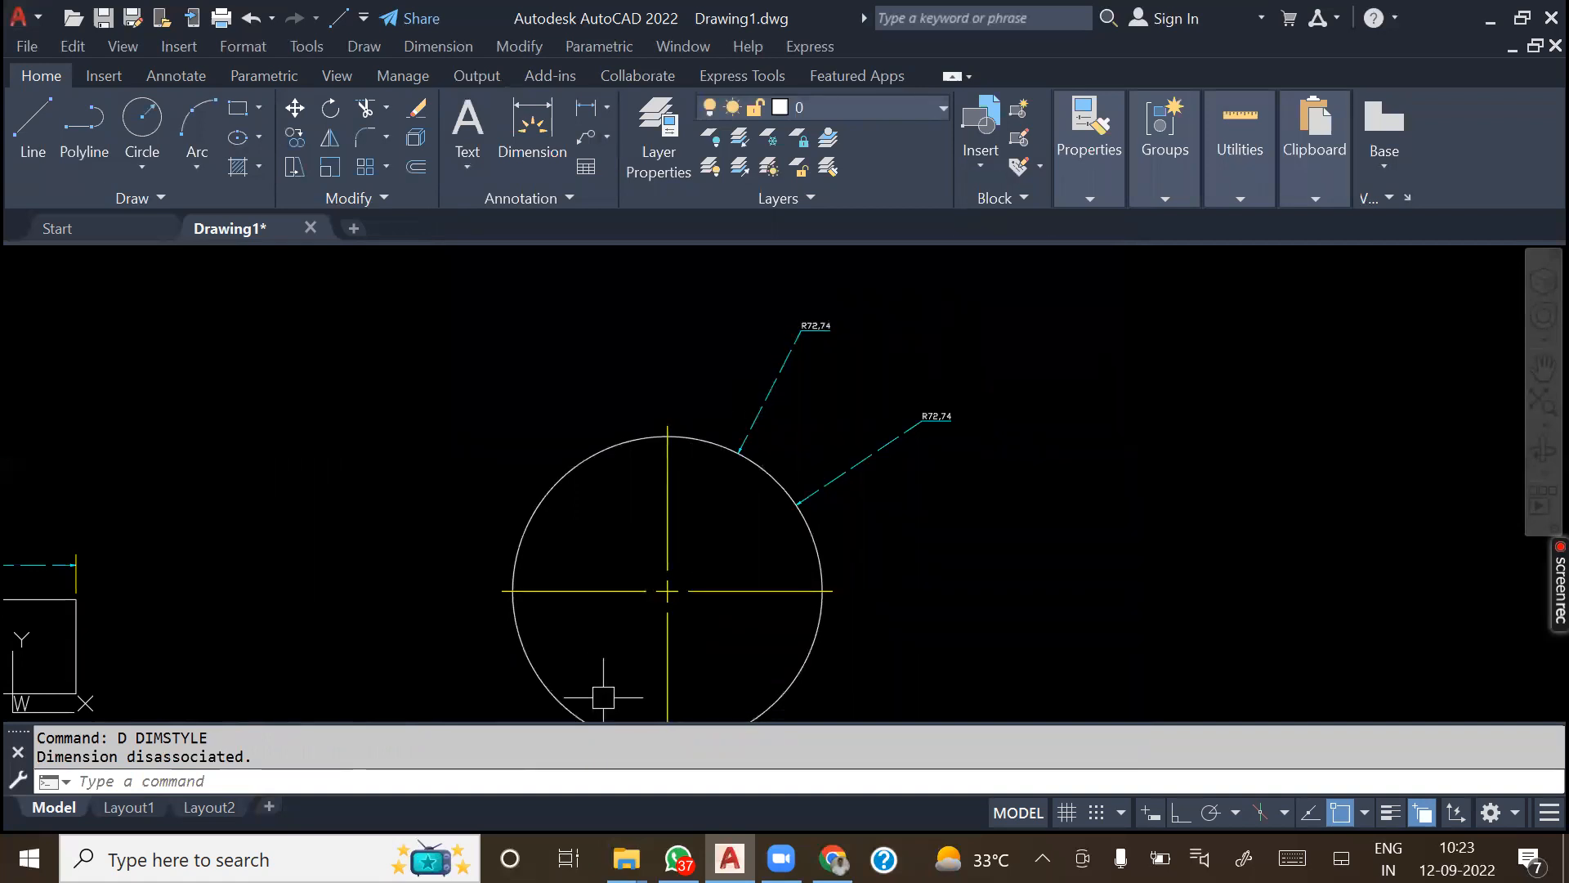
# - Set the CAD1 style's overall scale to 3 and apply it to the drawing
pyautogui.write('D')
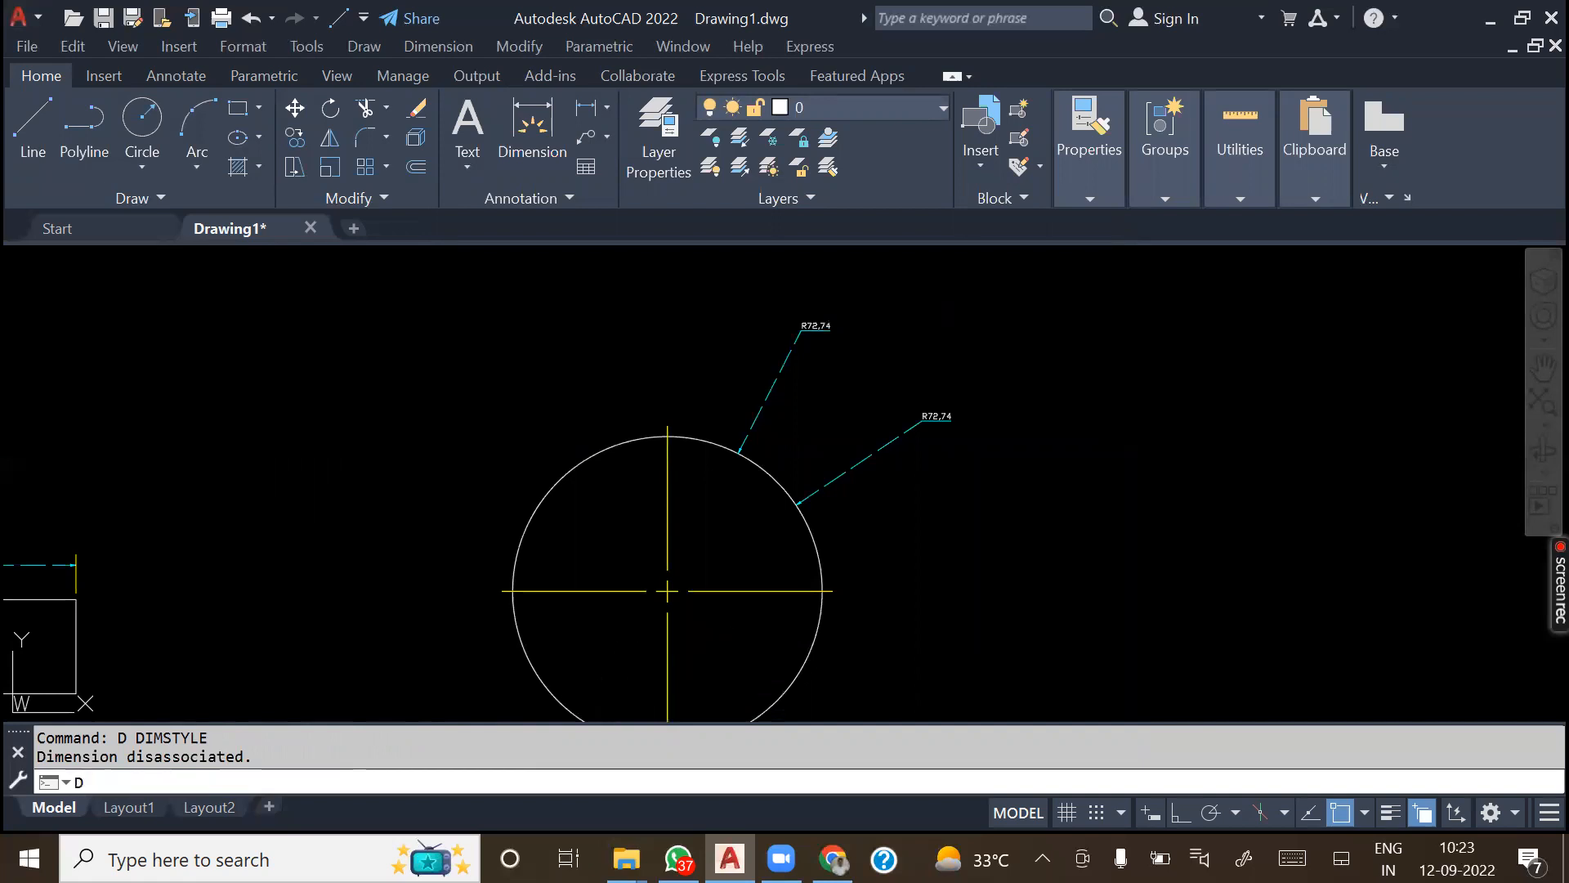
pyautogui.press('Return')
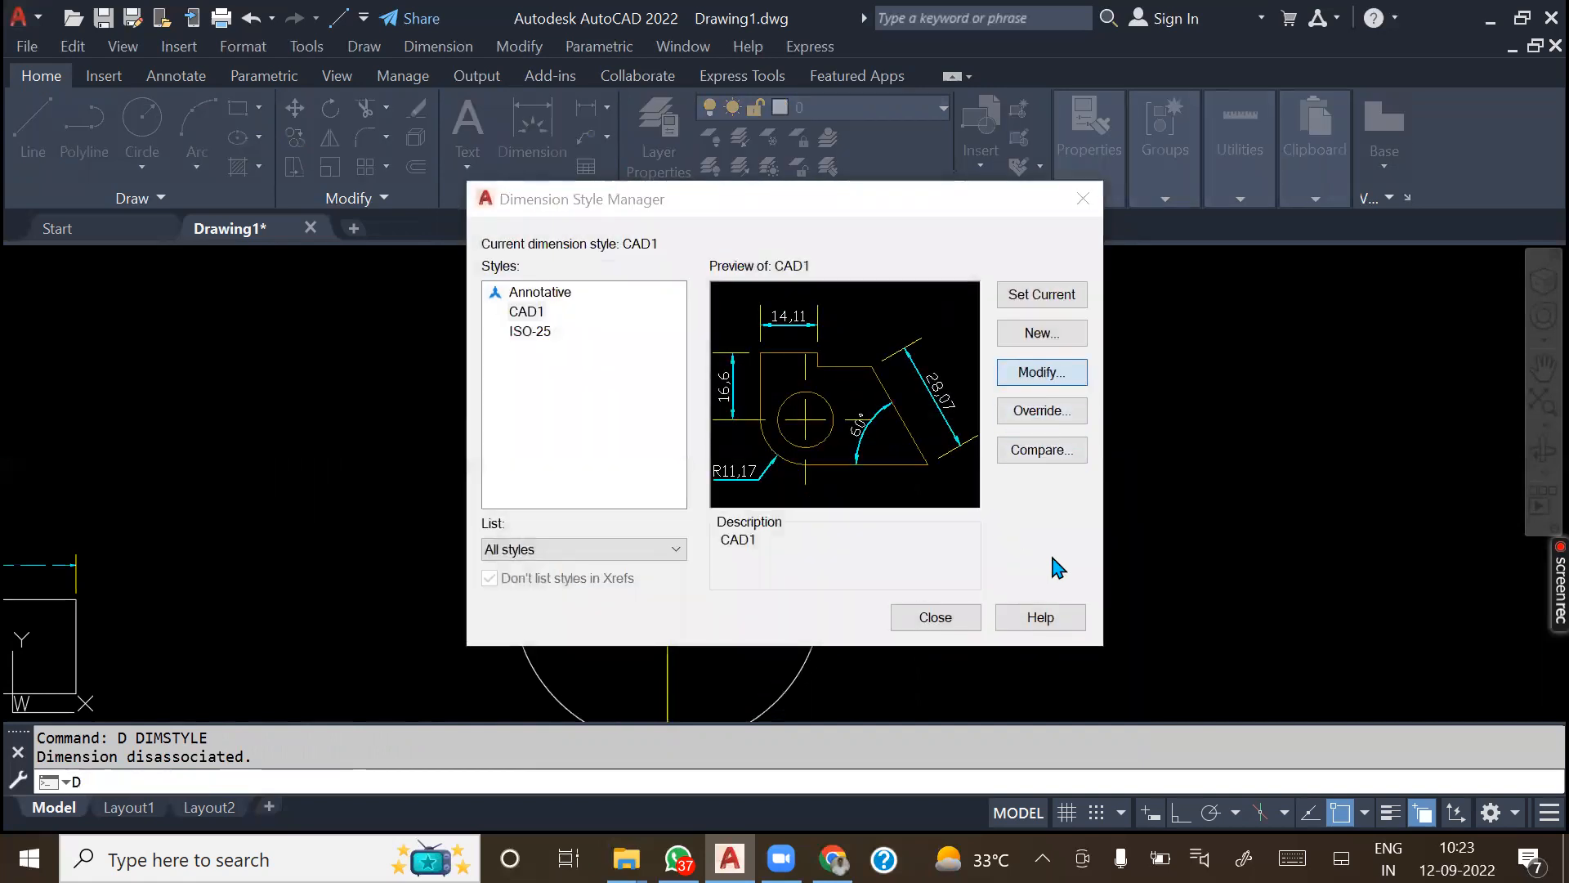
pyautogui.press('Return')
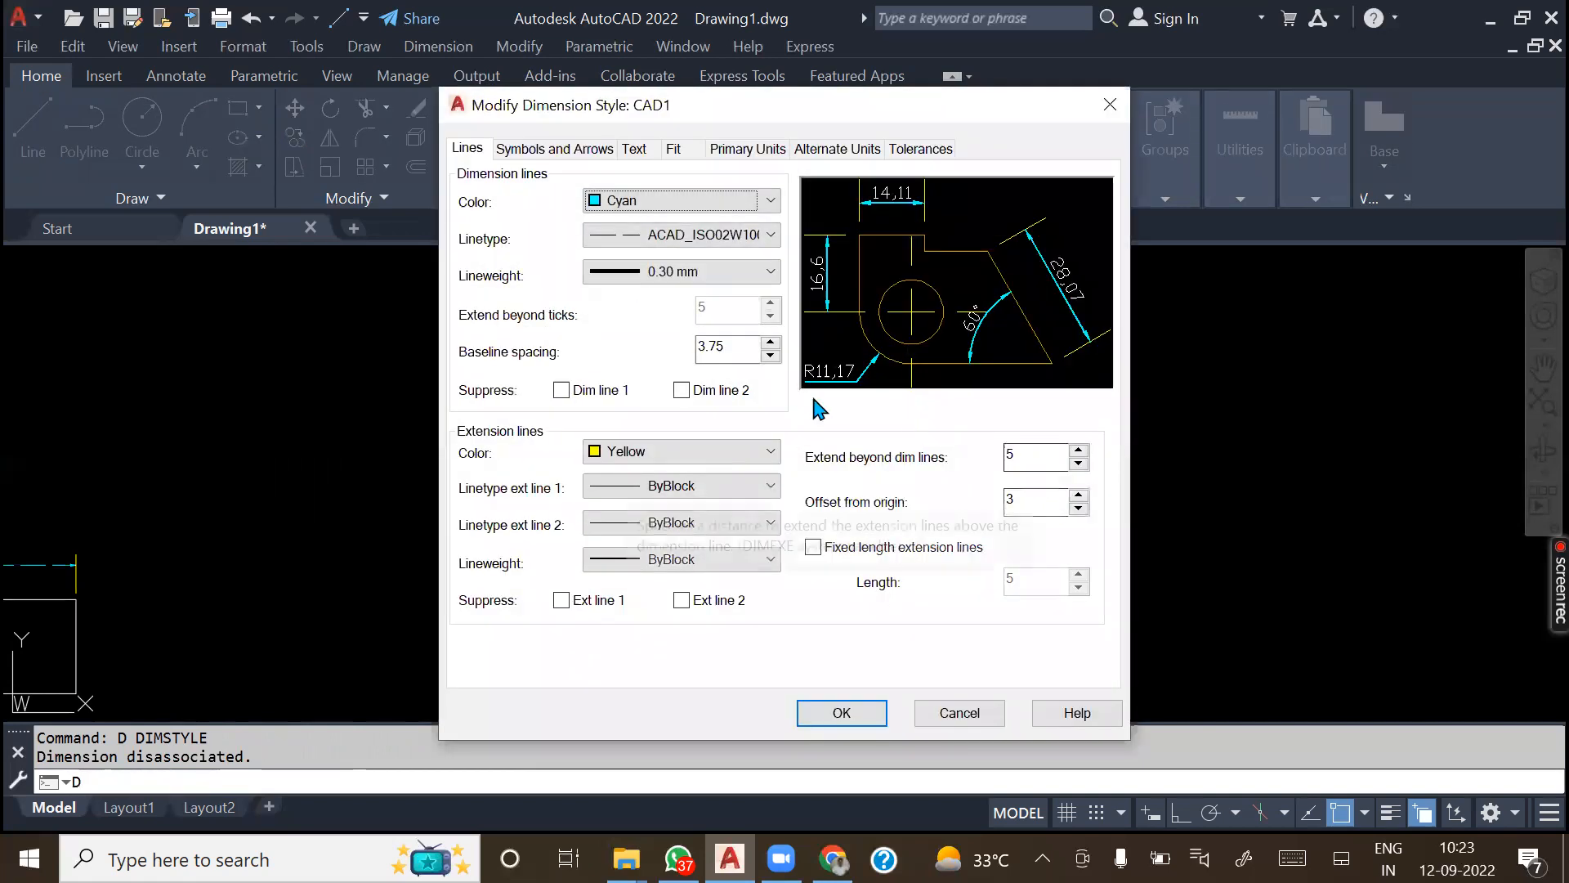
pyautogui.click(672, 149)
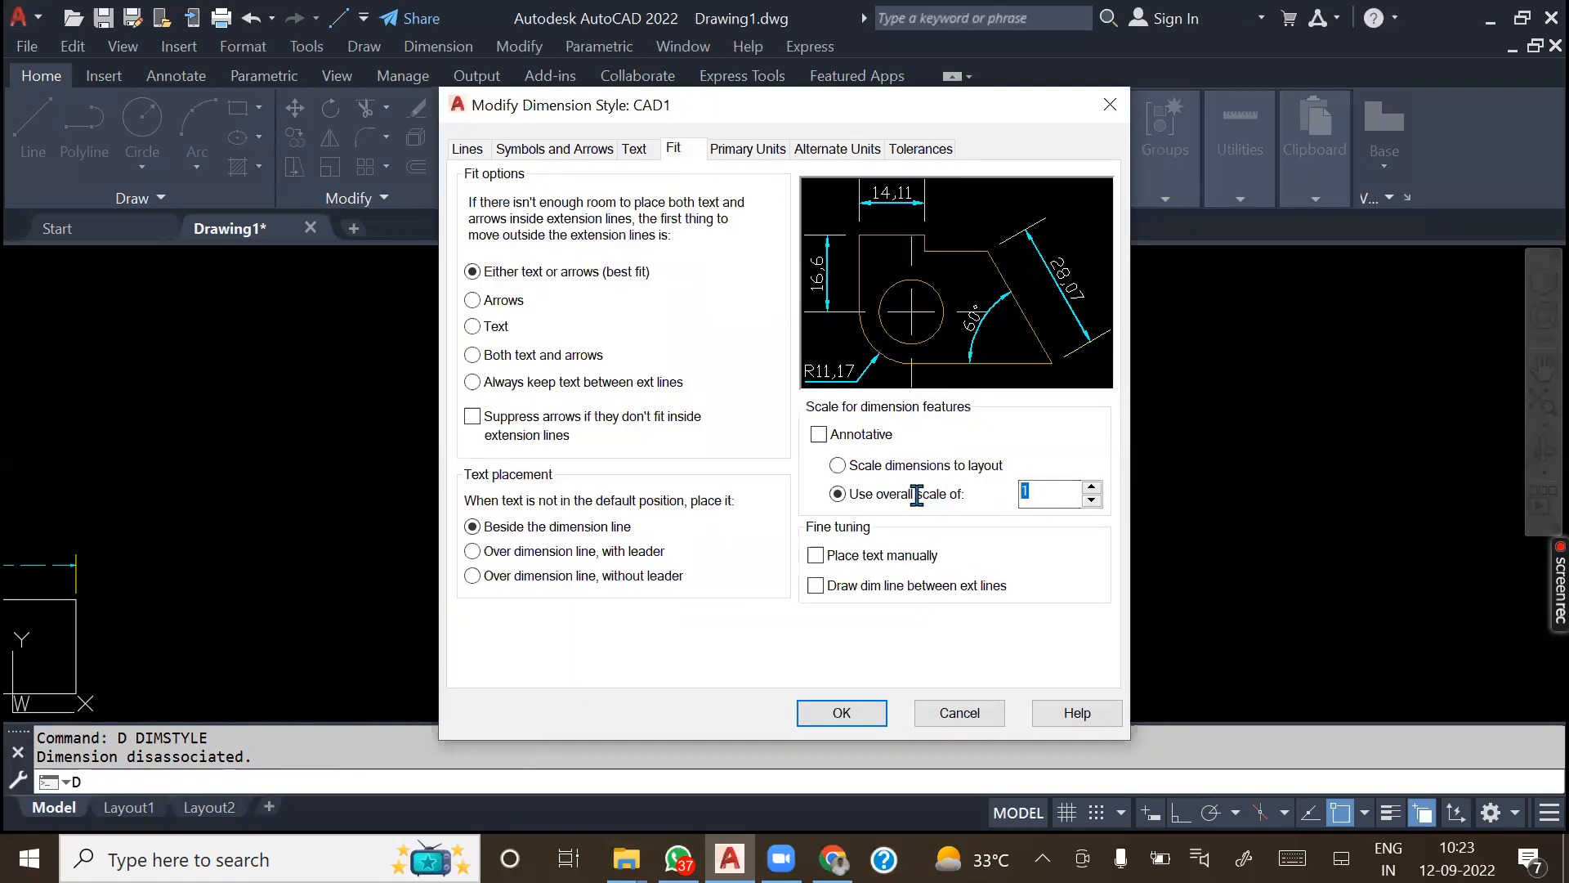
pyautogui.click(814, 718)
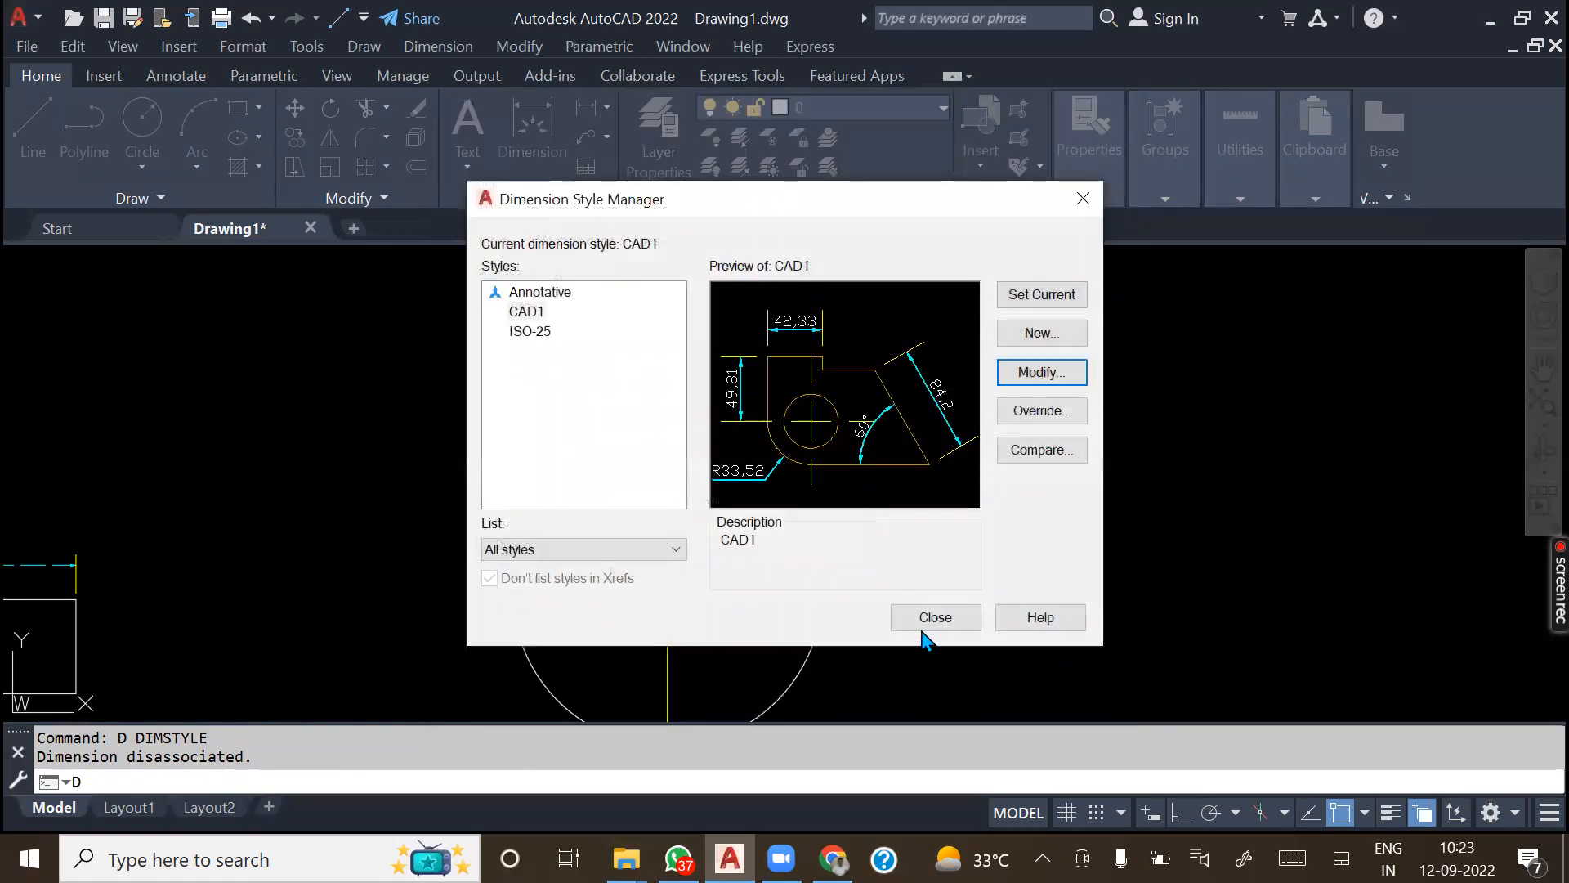
pyautogui.click(918, 629)
pyautogui.scroll(-4, 900, 499)
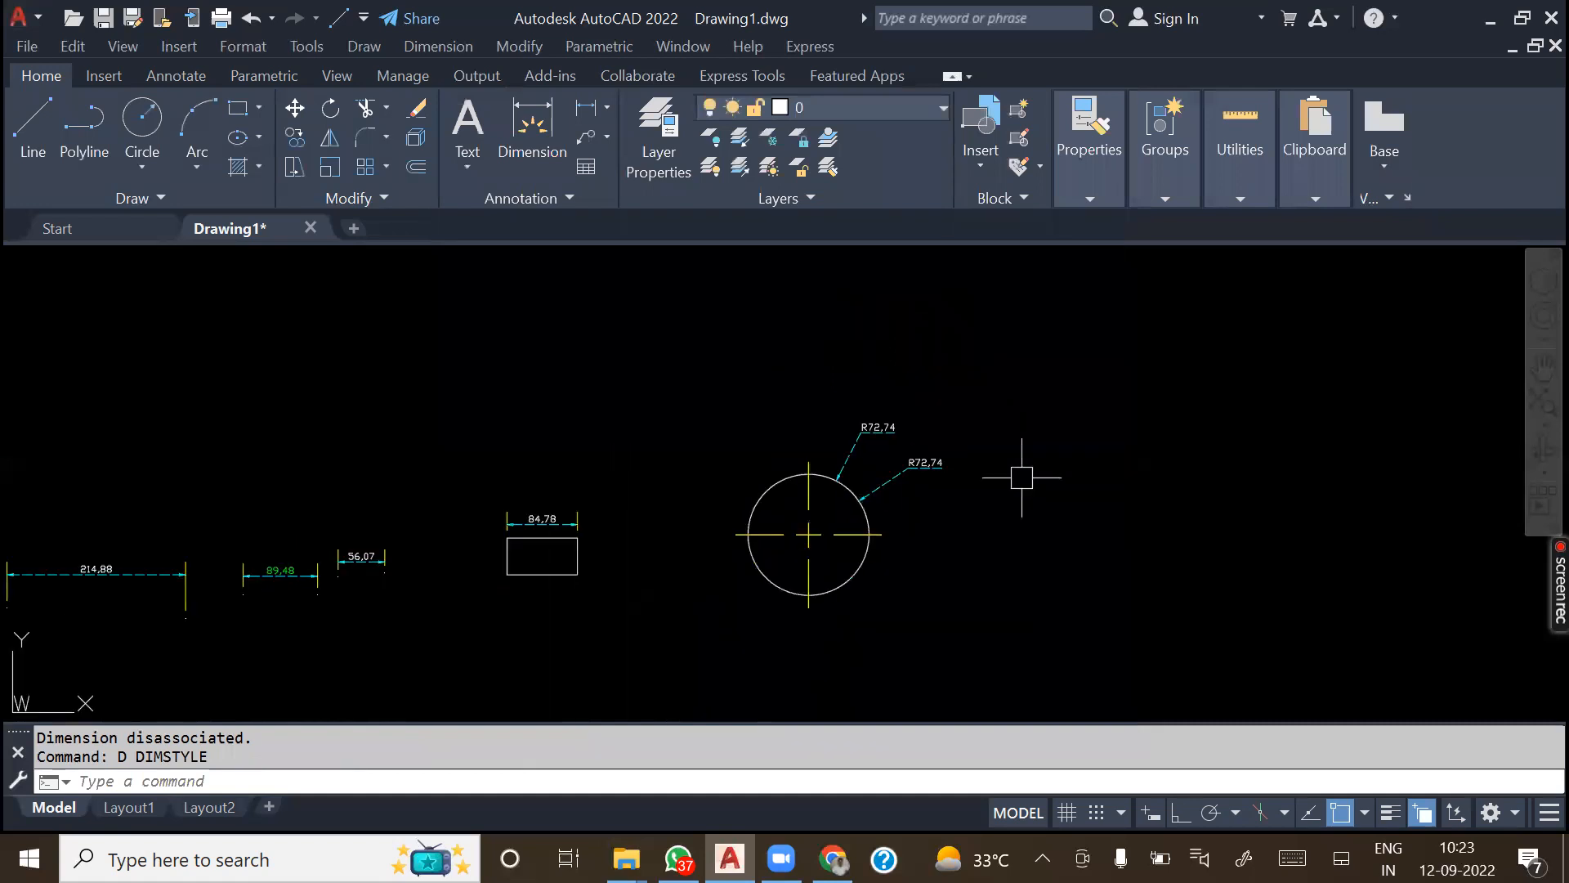
# - Turn on manual text placement in the CAD1 style's fine tuning settings and apply it to the drawing
pyautogui.write('D')
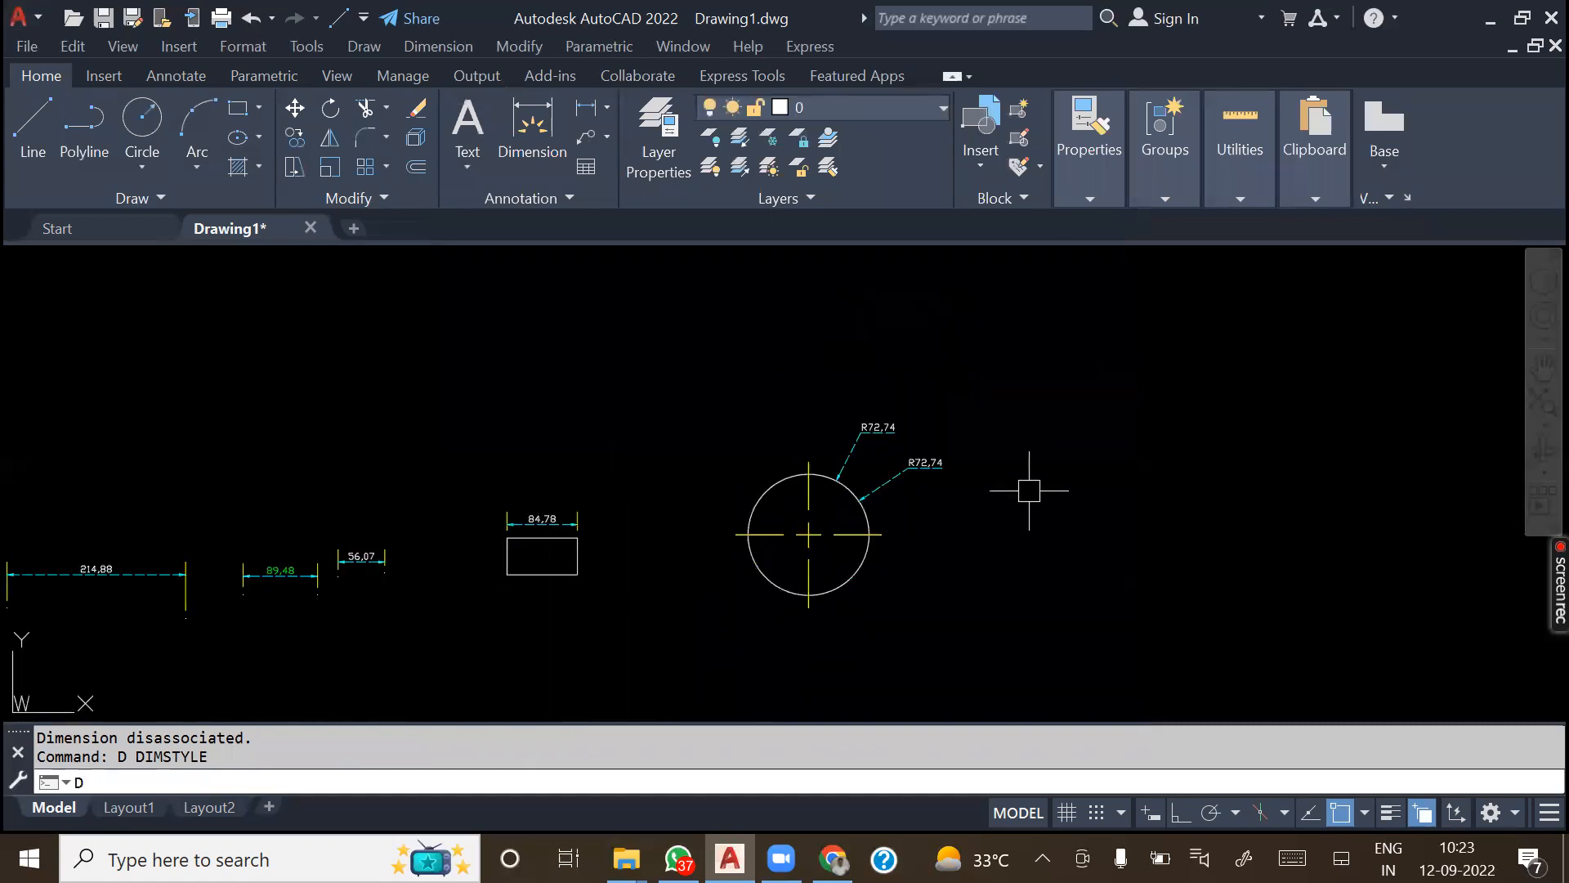
pyautogui.press('Return')
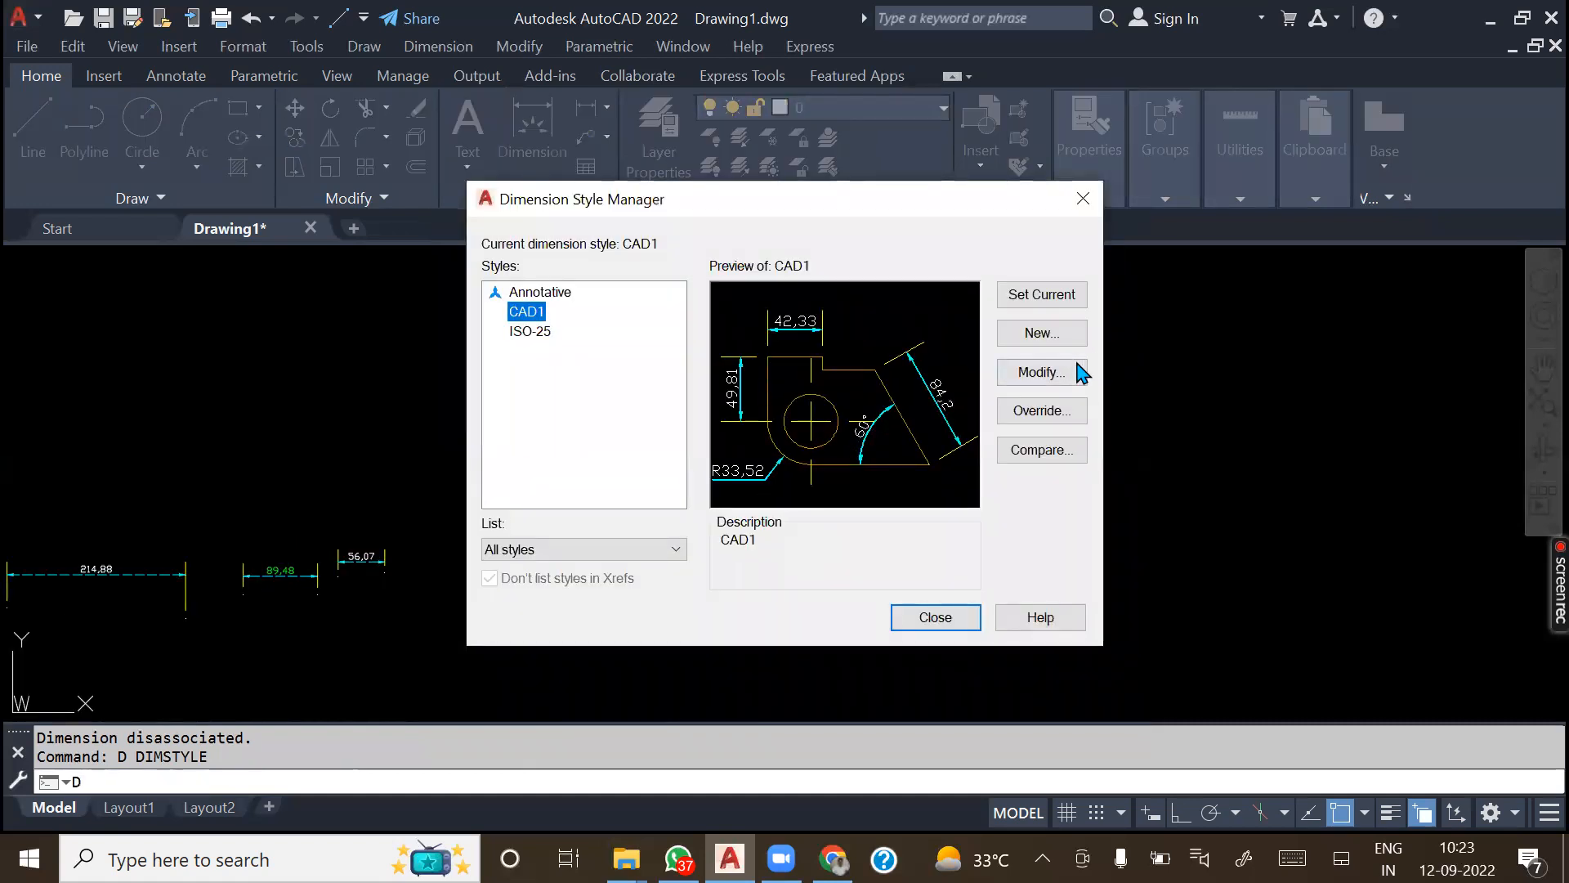
pyautogui.click(1076, 372)
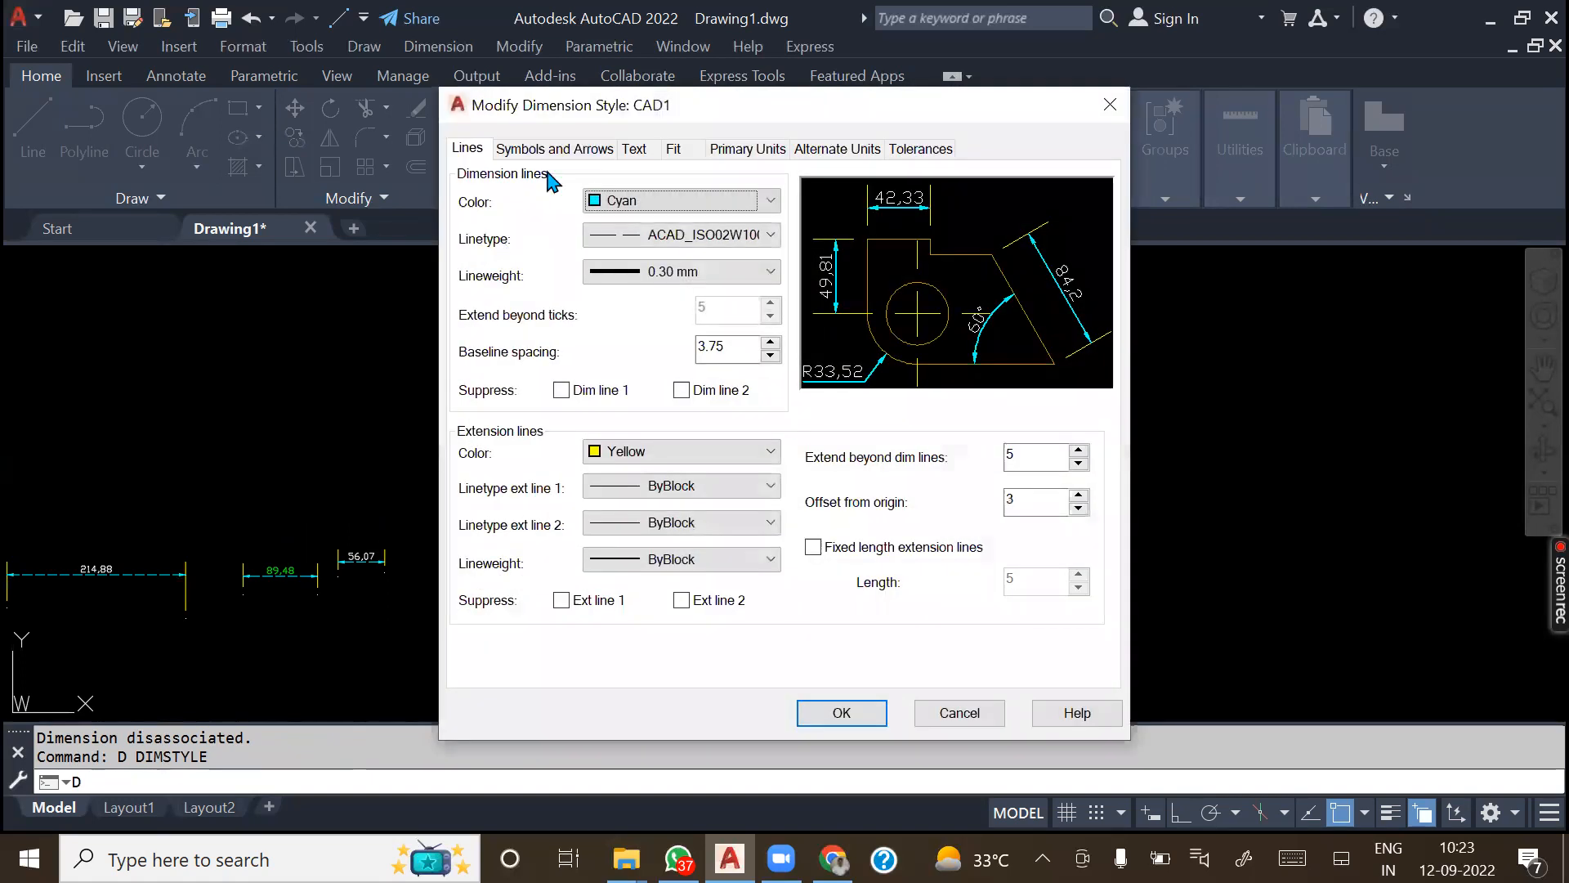
pyautogui.click(533, 151)
pyautogui.click(635, 151)
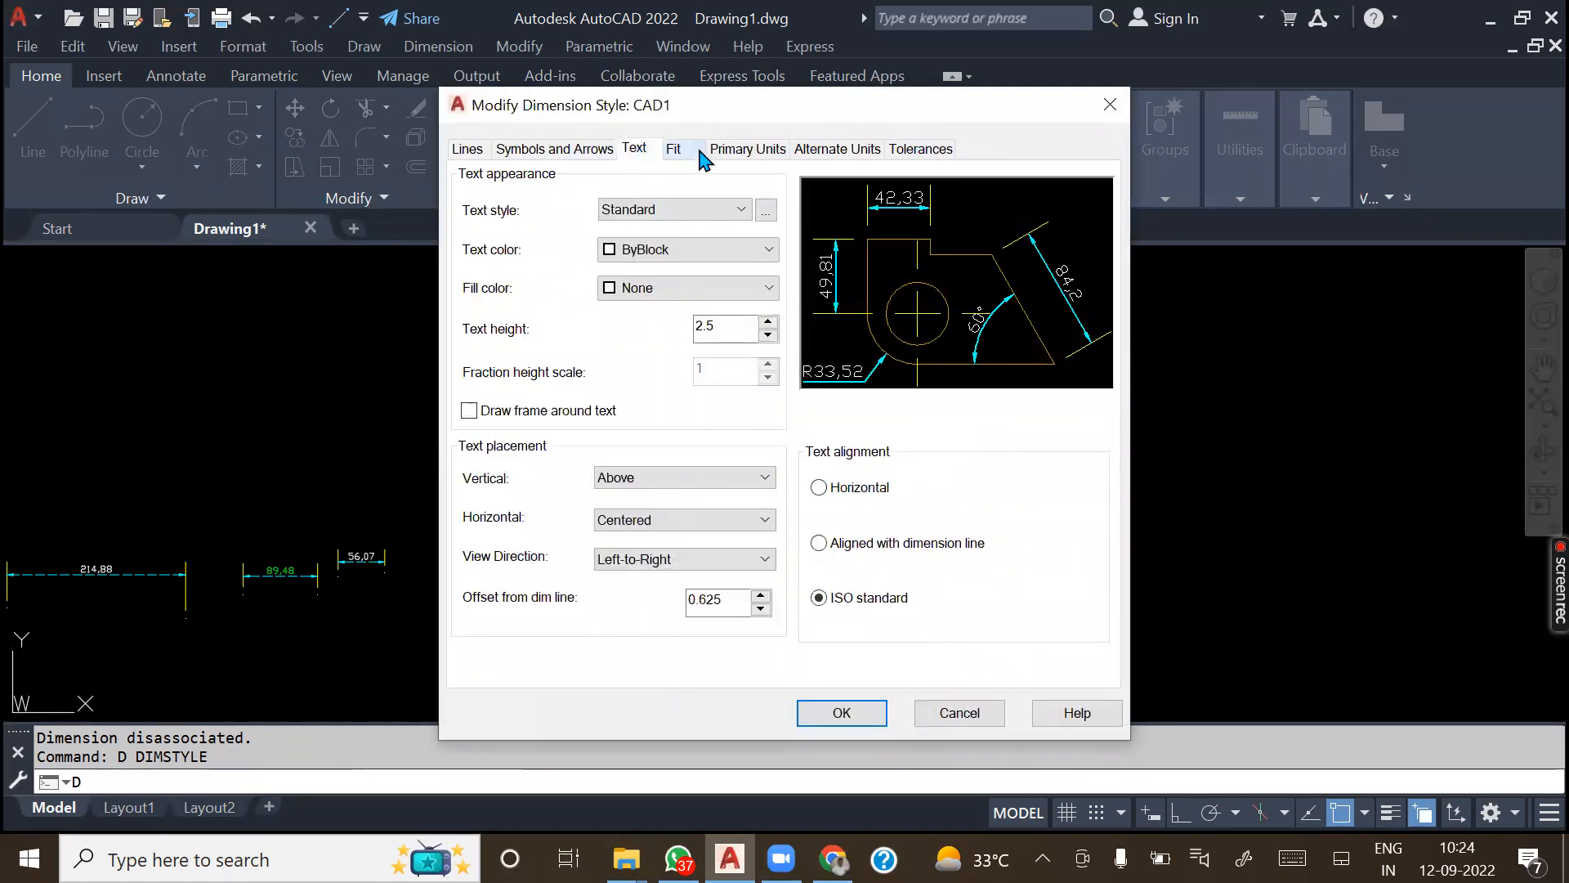
pyautogui.click(675, 150)
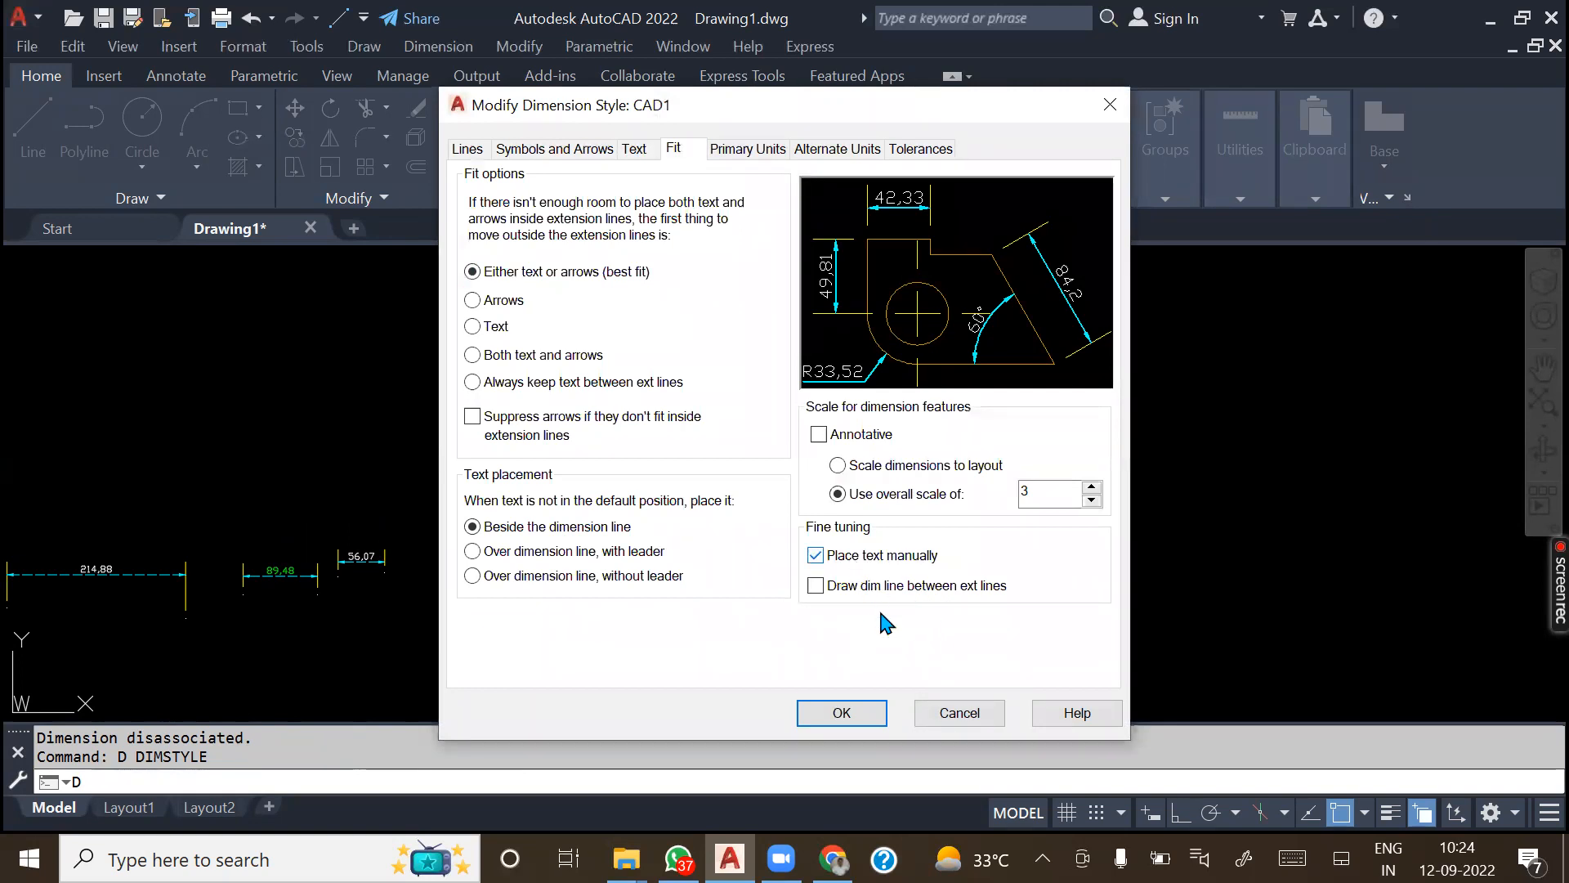
pyautogui.click(842, 713)
pyautogui.click(932, 619)
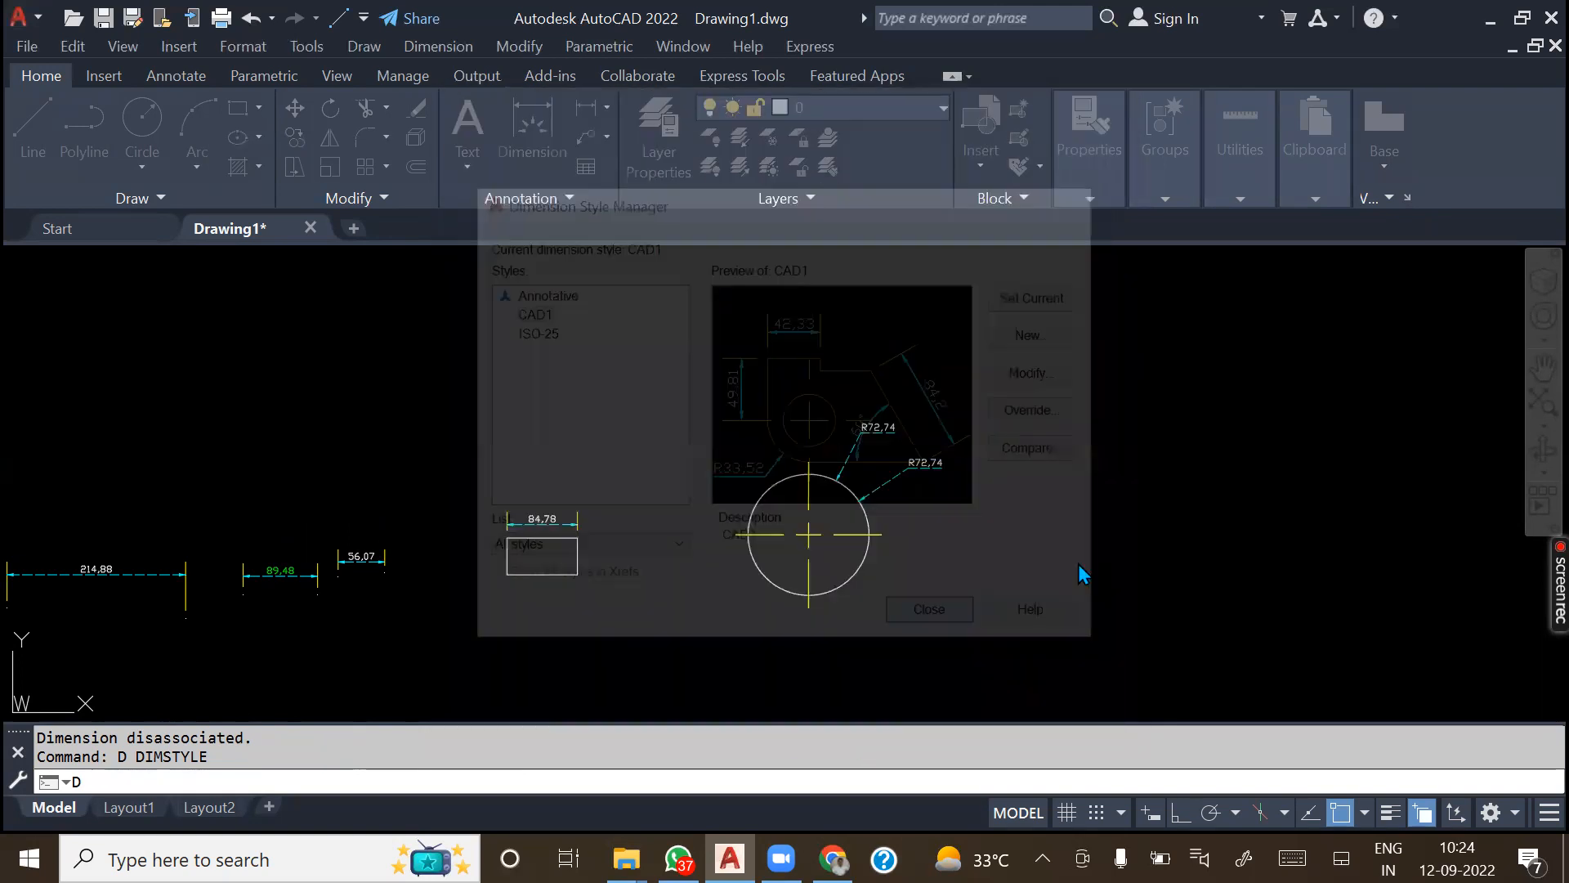
# - Add a horizontal linear dimension about 227 units long in the empty space above the rectangle, placing its text beside the right-hand extension line
pyautogui.moveTo(1081, 531)
pyautogui.mouseDown(button='middle')
pyautogui.moveTo(679, 575)
pyautogui.moveTo(1148, 557)
pyautogui.mouseUp(button='middle')
pyautogui.scroll(2, 764, 474)
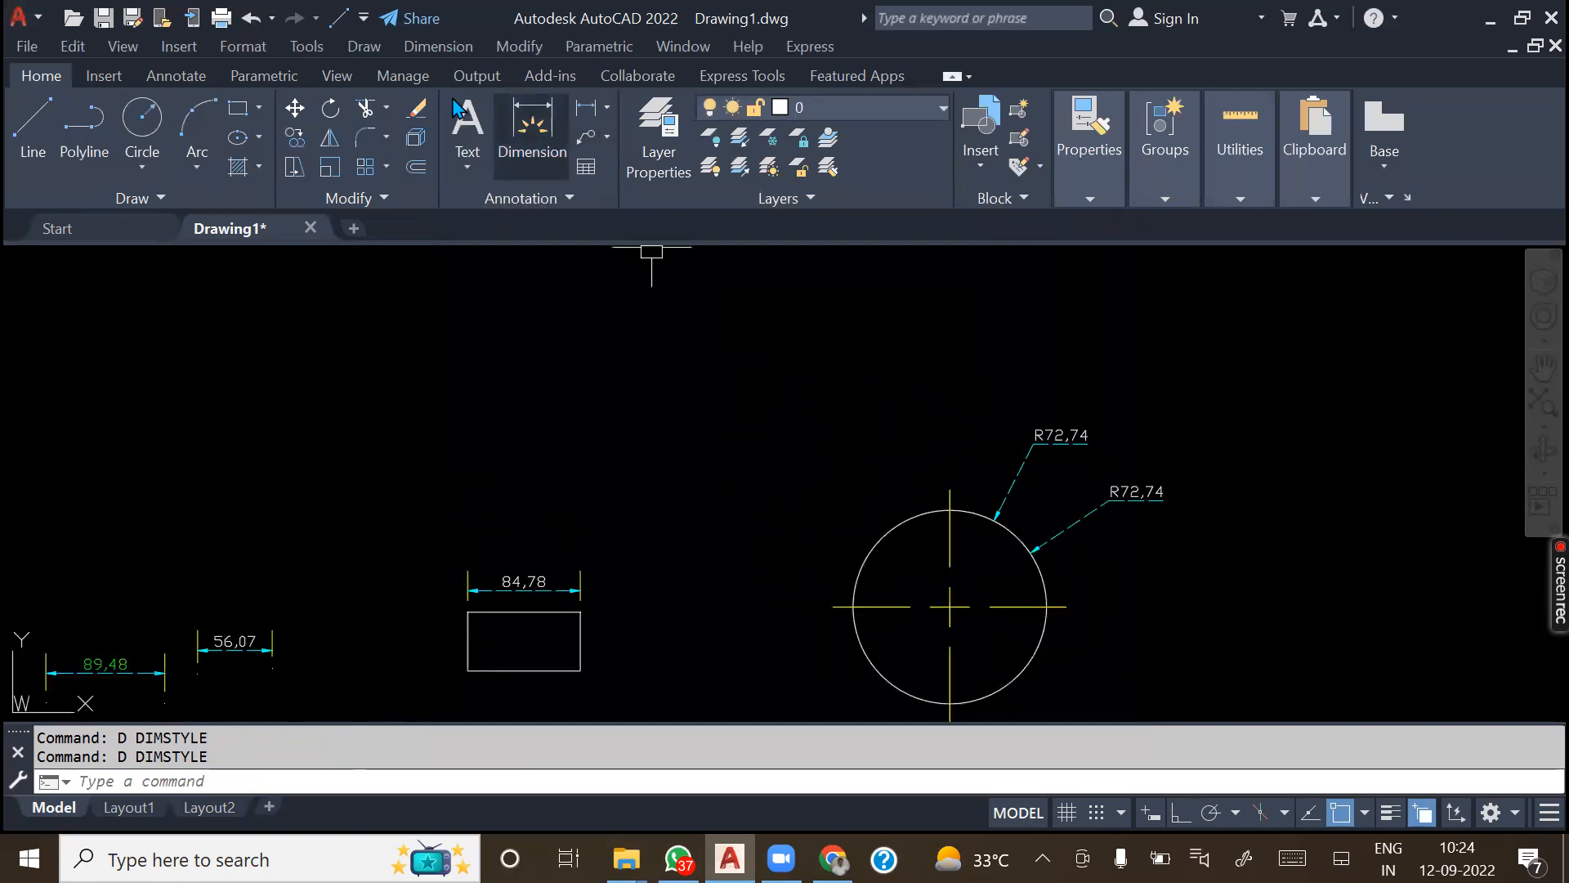
pyautogui.click(438, 46)
pyautogui.click(458, 115)
pyautogui.click(513, 476)
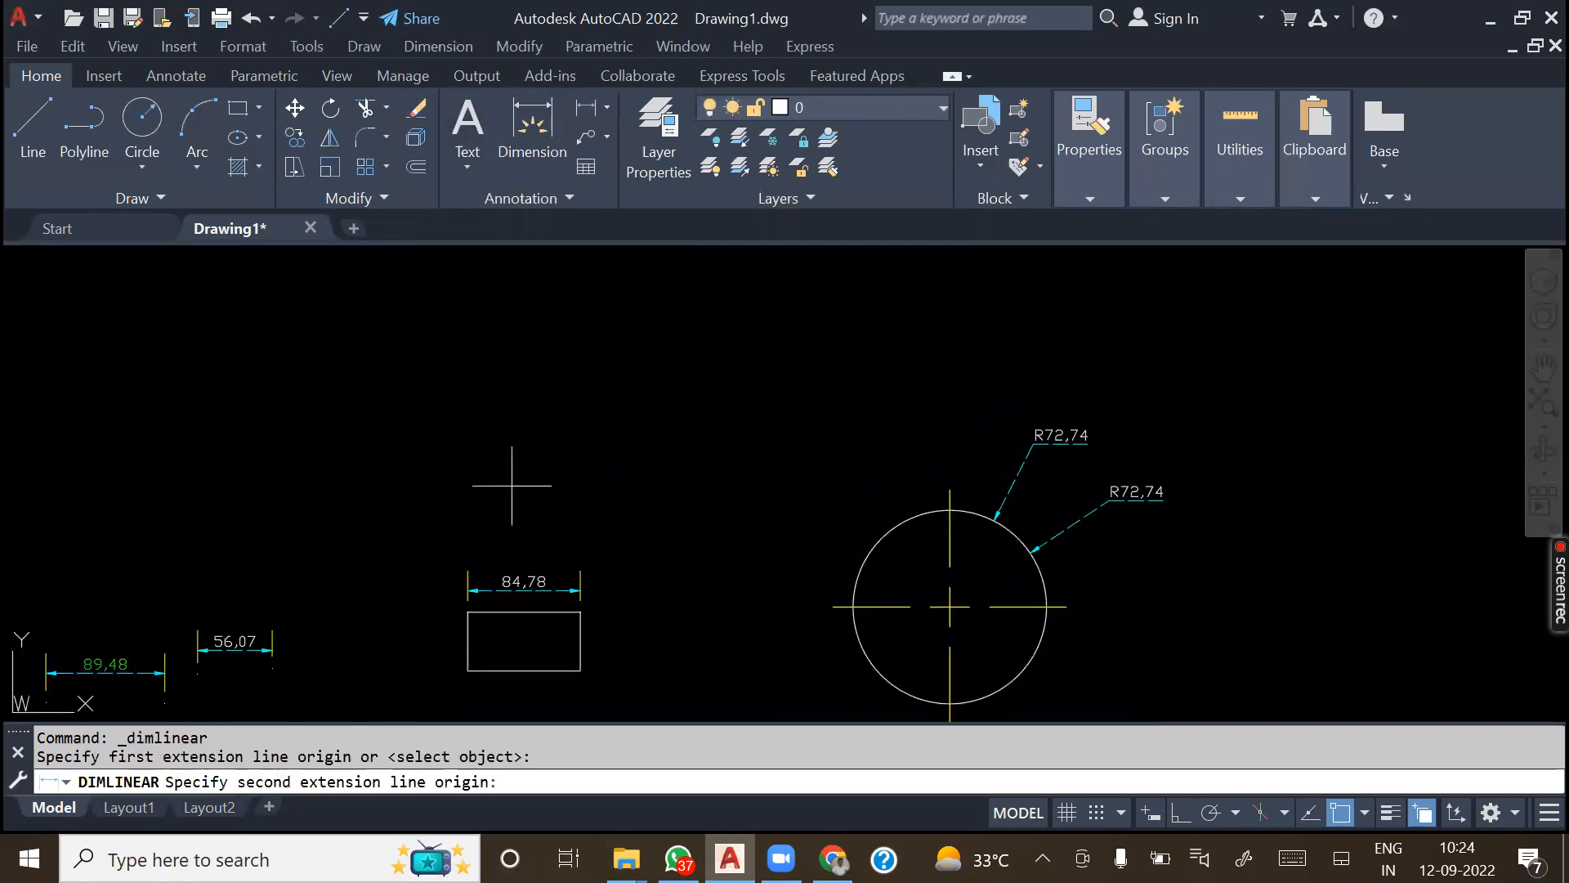
pyautogui.click(815, 468)
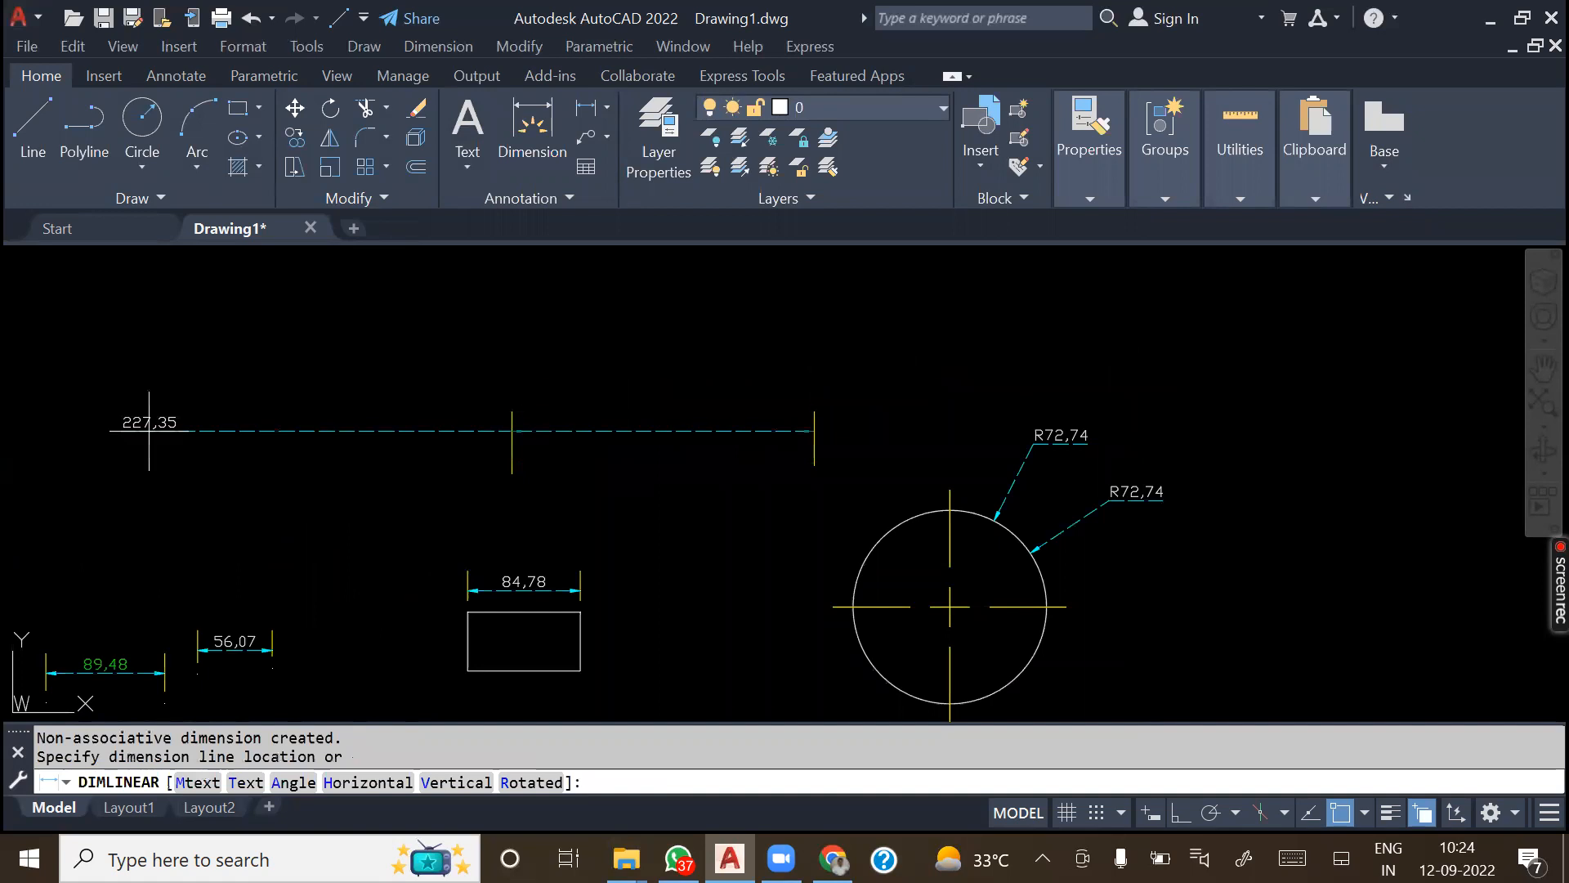
pyautogui.click(809, 406)
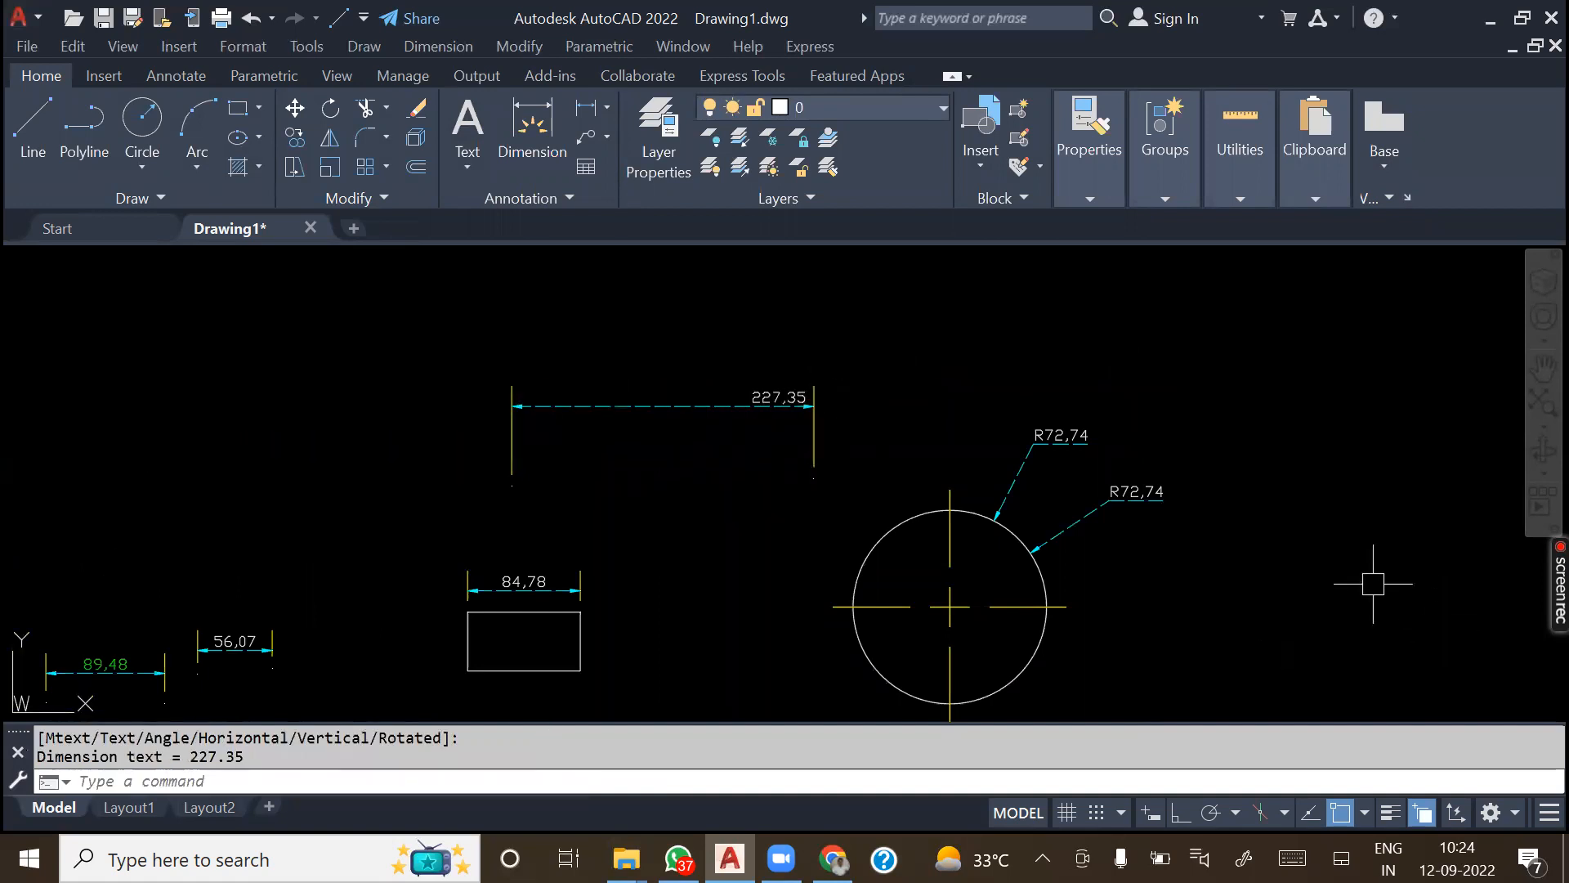
# - Examine the CAD1 style's fit, primary unit, alternate unit and tolerance settings, and leave the style editor without applying anything
pyautogui.scroll(-4, 613, 489)
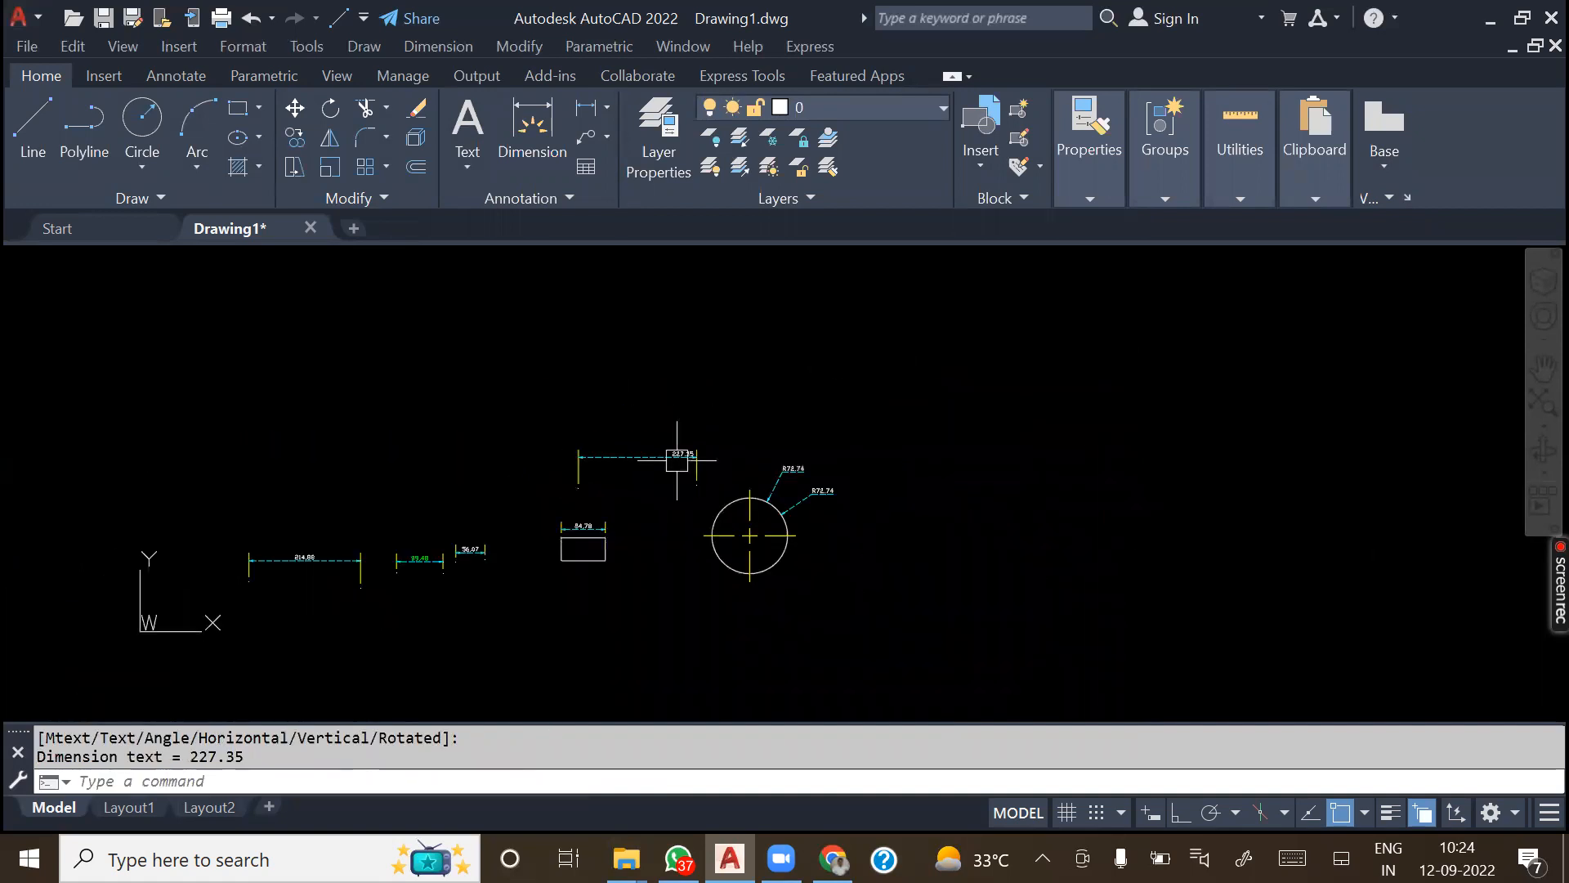
pyautogui.click(450, 46)
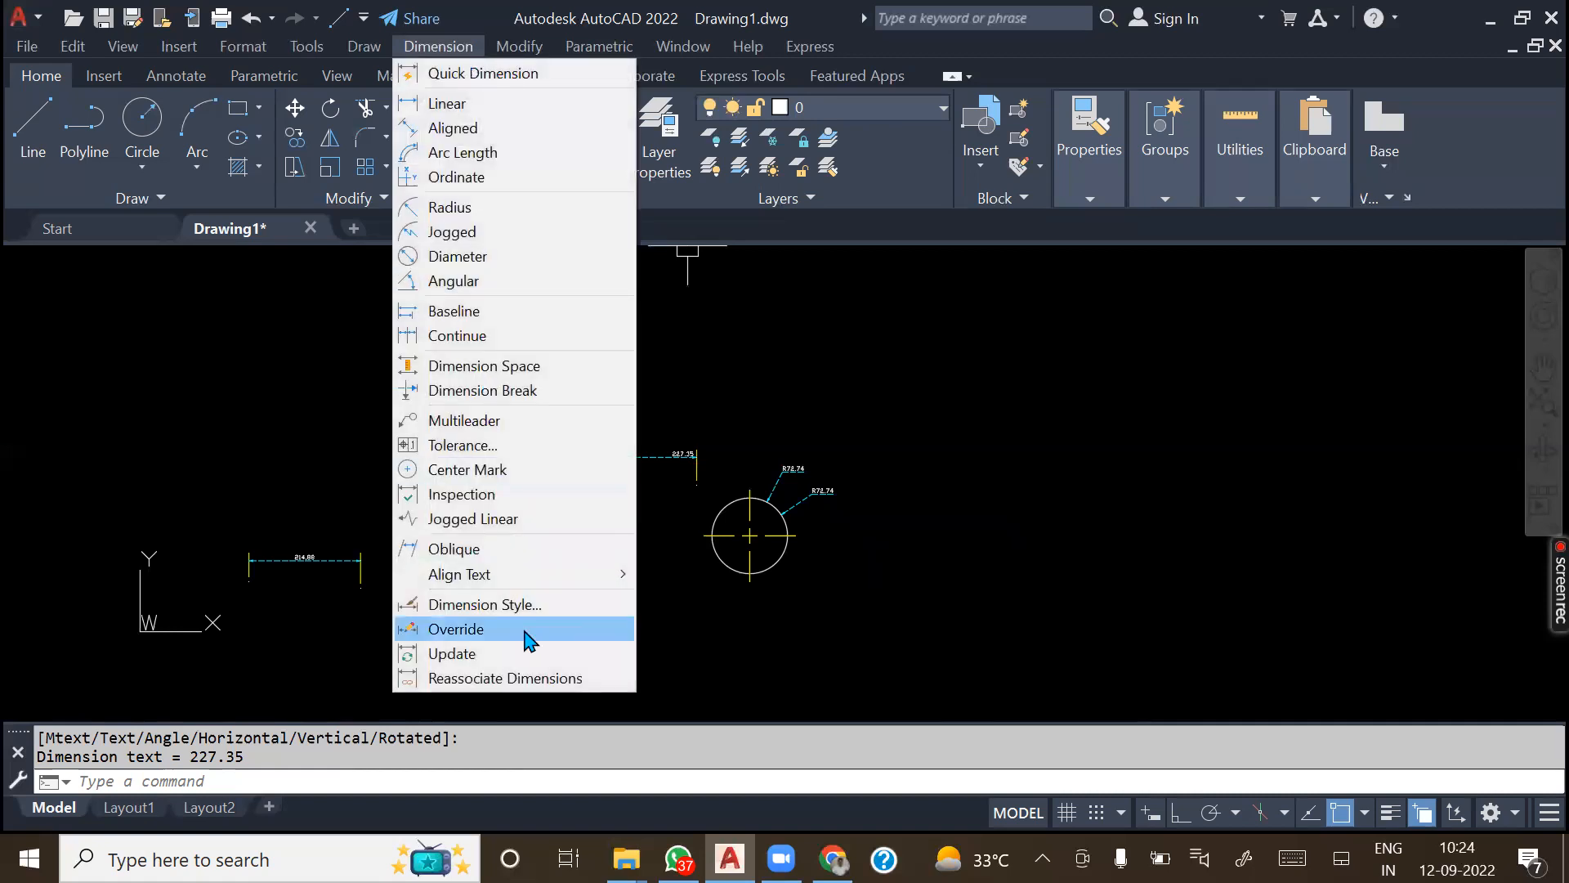
pyautogui.click(532, 605)
pyautogui.click(1003, 376)
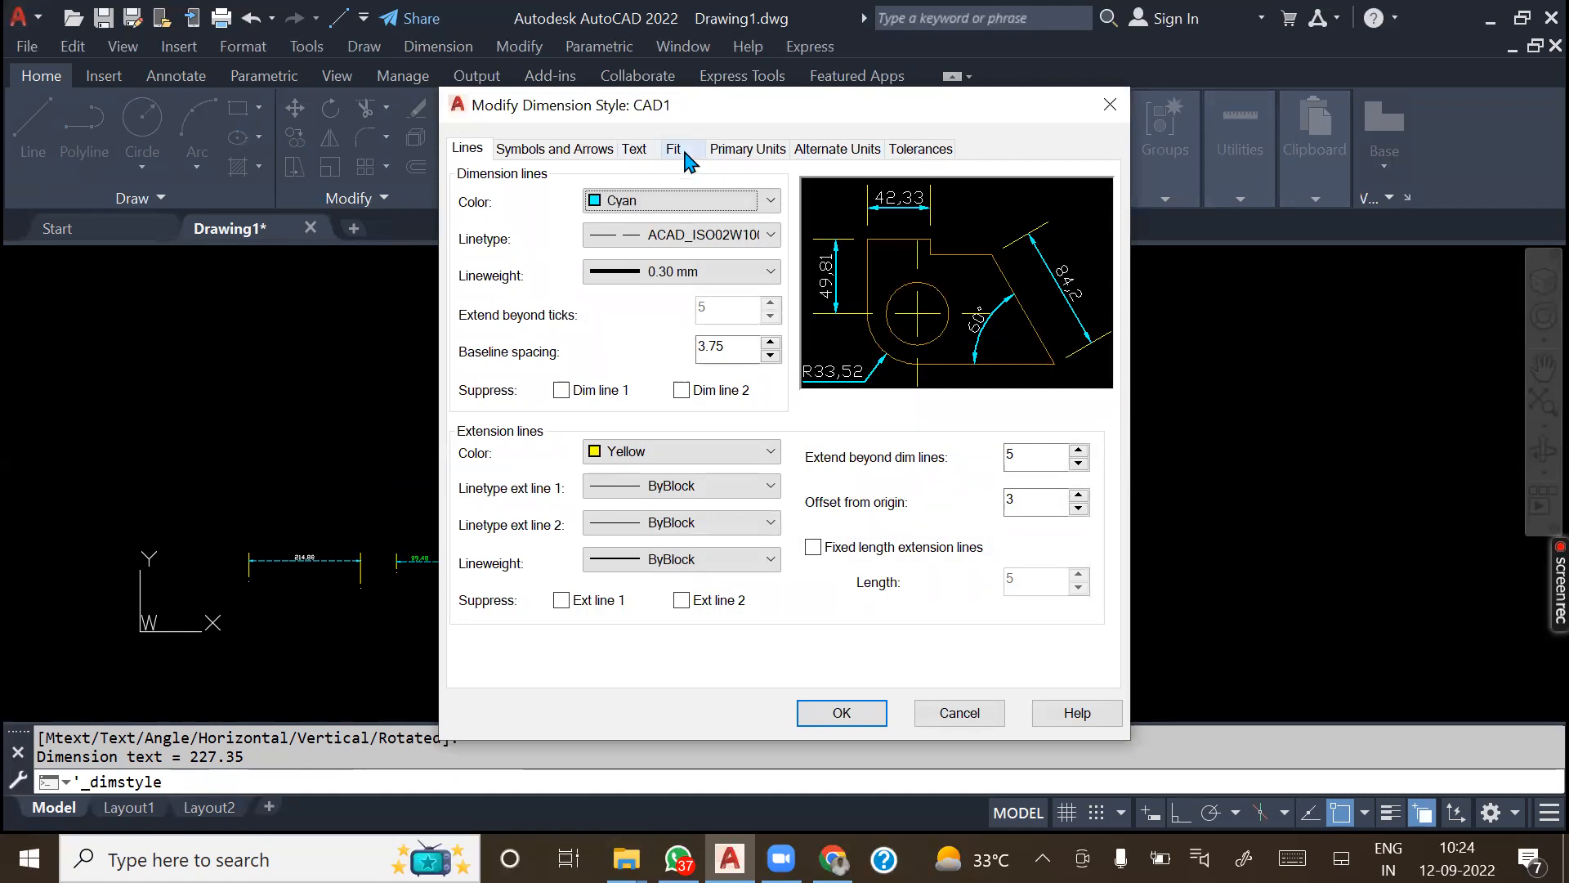
pyautogui.click(679, 151)
pyautogui.click(746, 148)
pyautogui.click(855, 149)
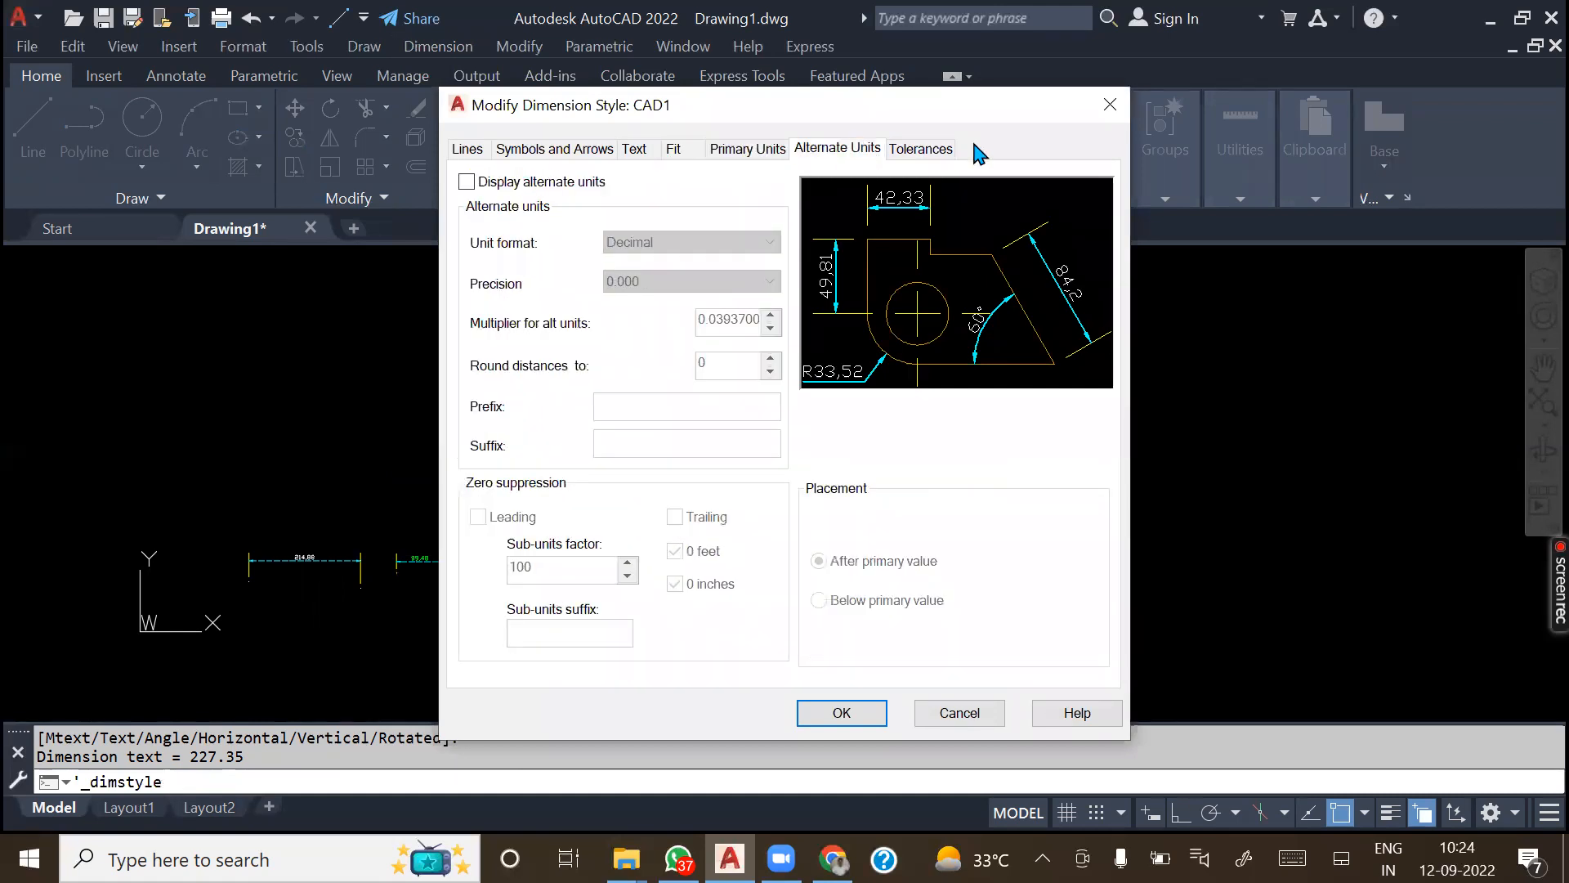
pyautogui.click(924, 148)
pyautogui.click(764, 150)
pyautogui.click(854, 150)
pyautogui.click(932, 155)
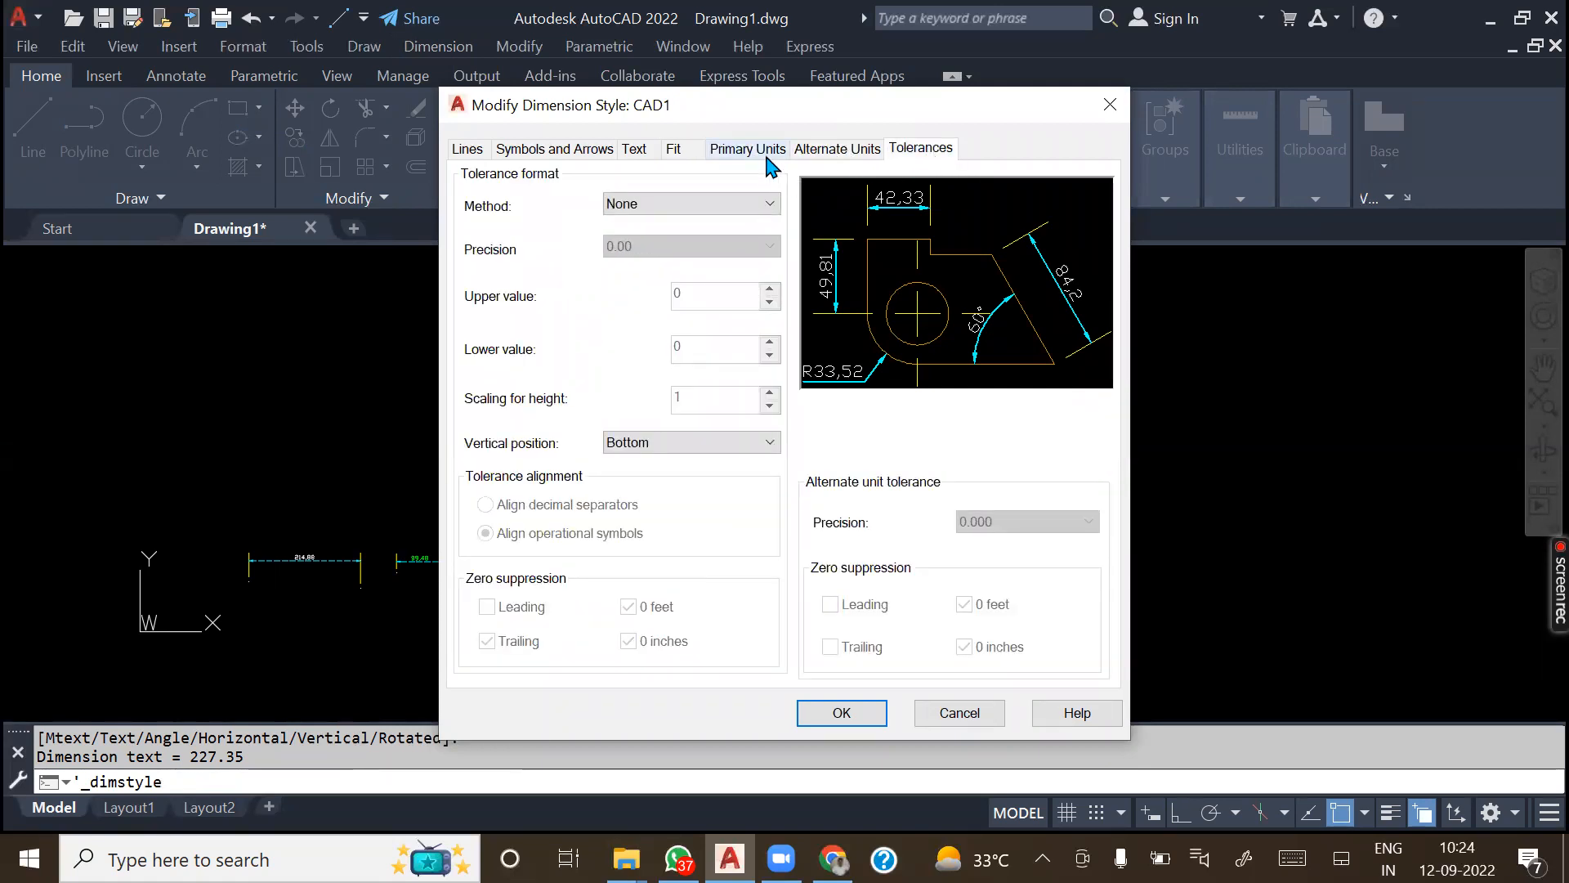
pyautogui.click(965, 713)
pyautogui.click(935, 617)
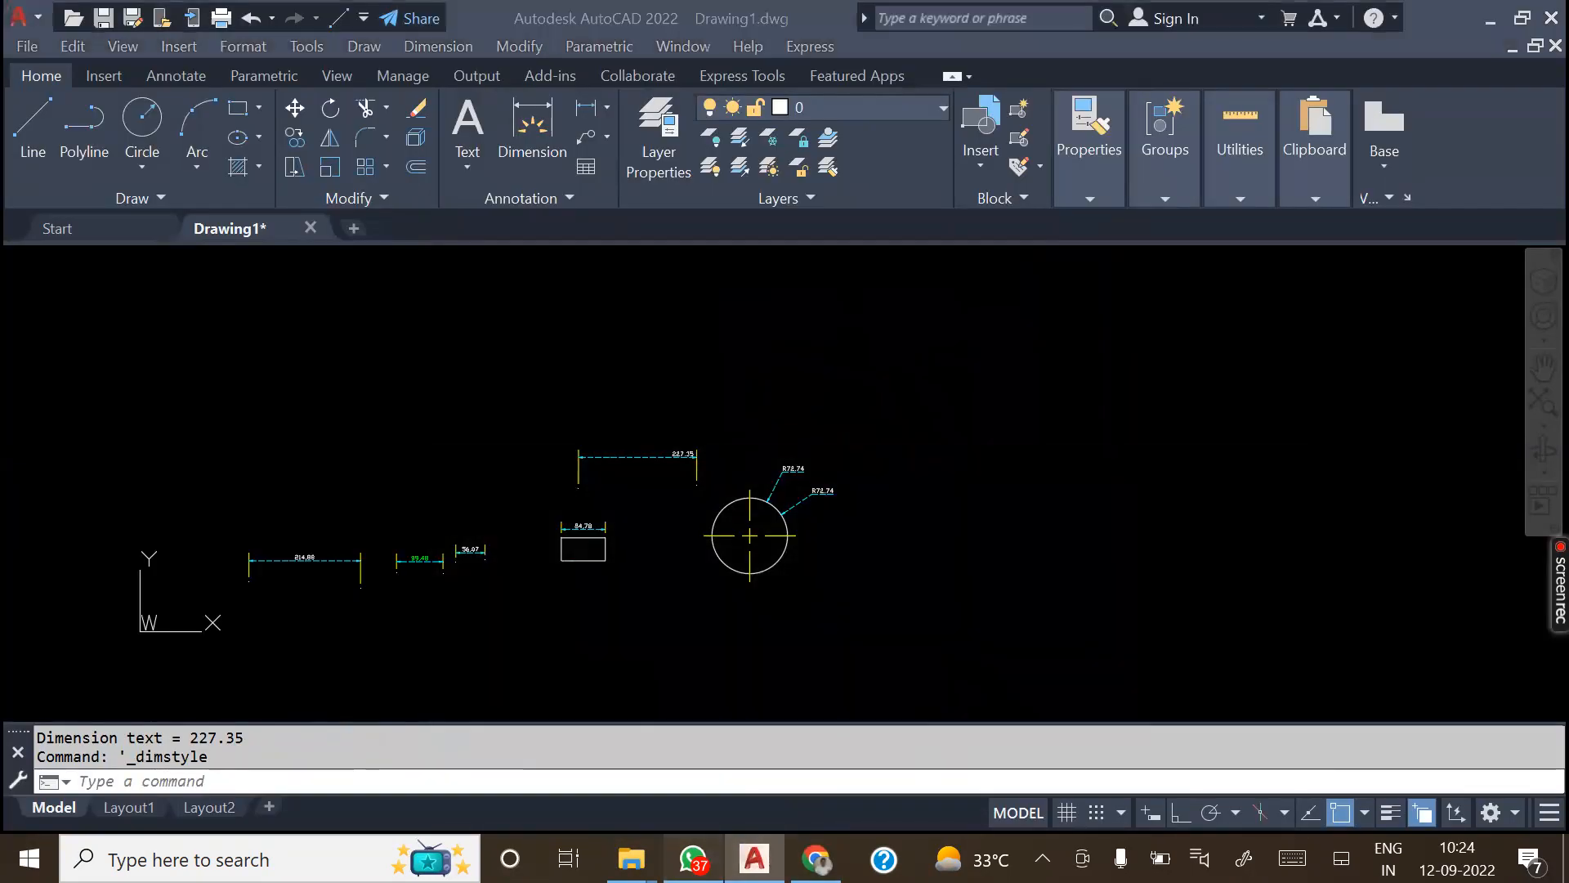
pyautogui.click(693, 858)
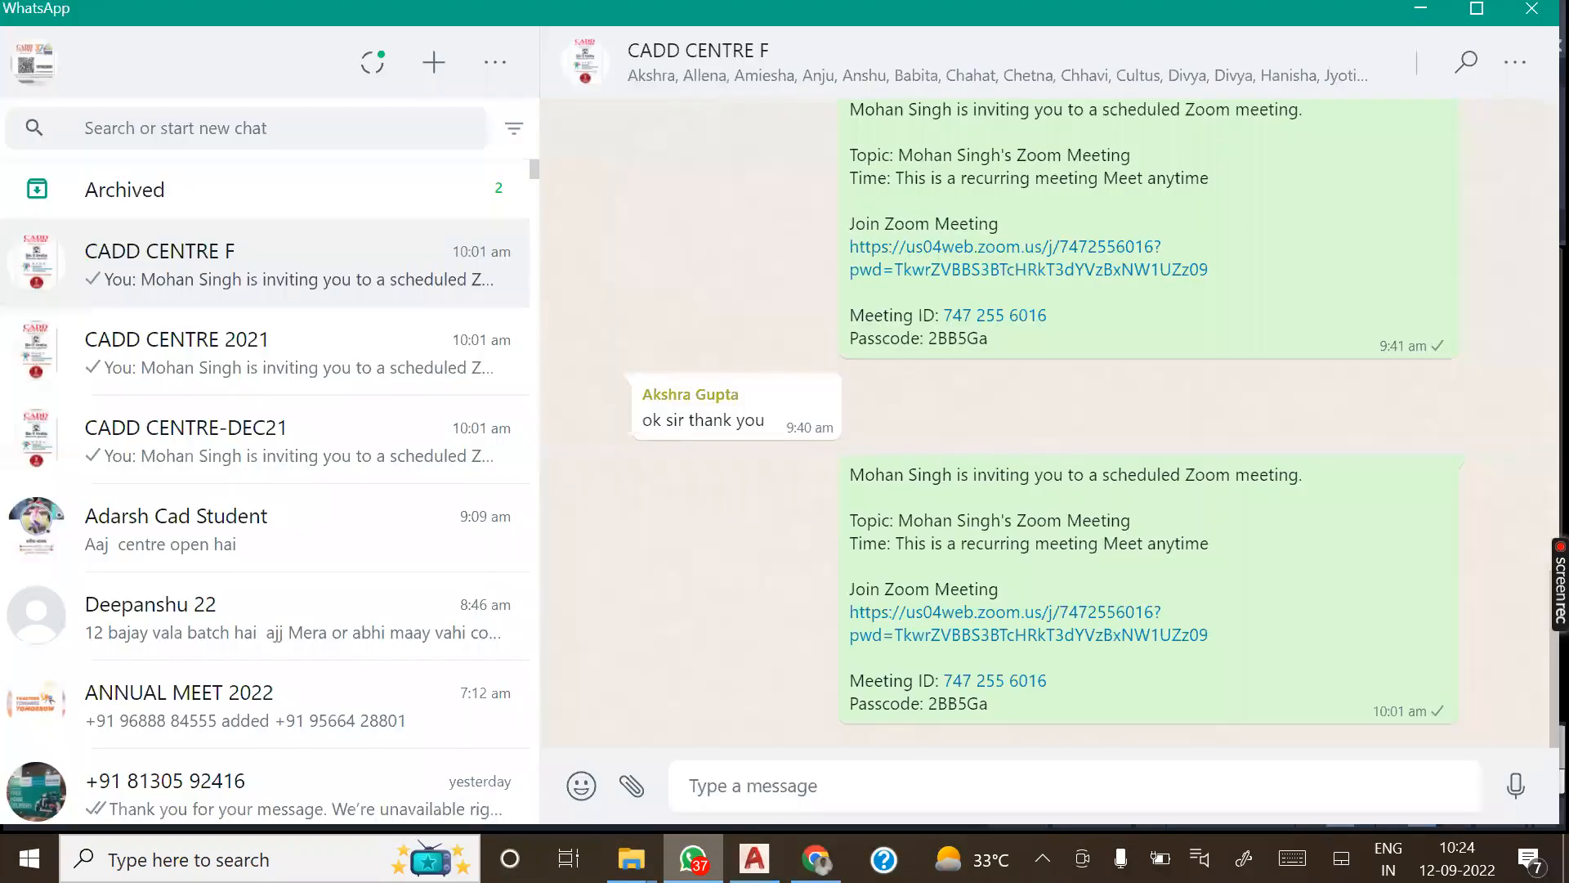
pyautogui.click(754, 859)
pyautogui.moveTo(815, 859)
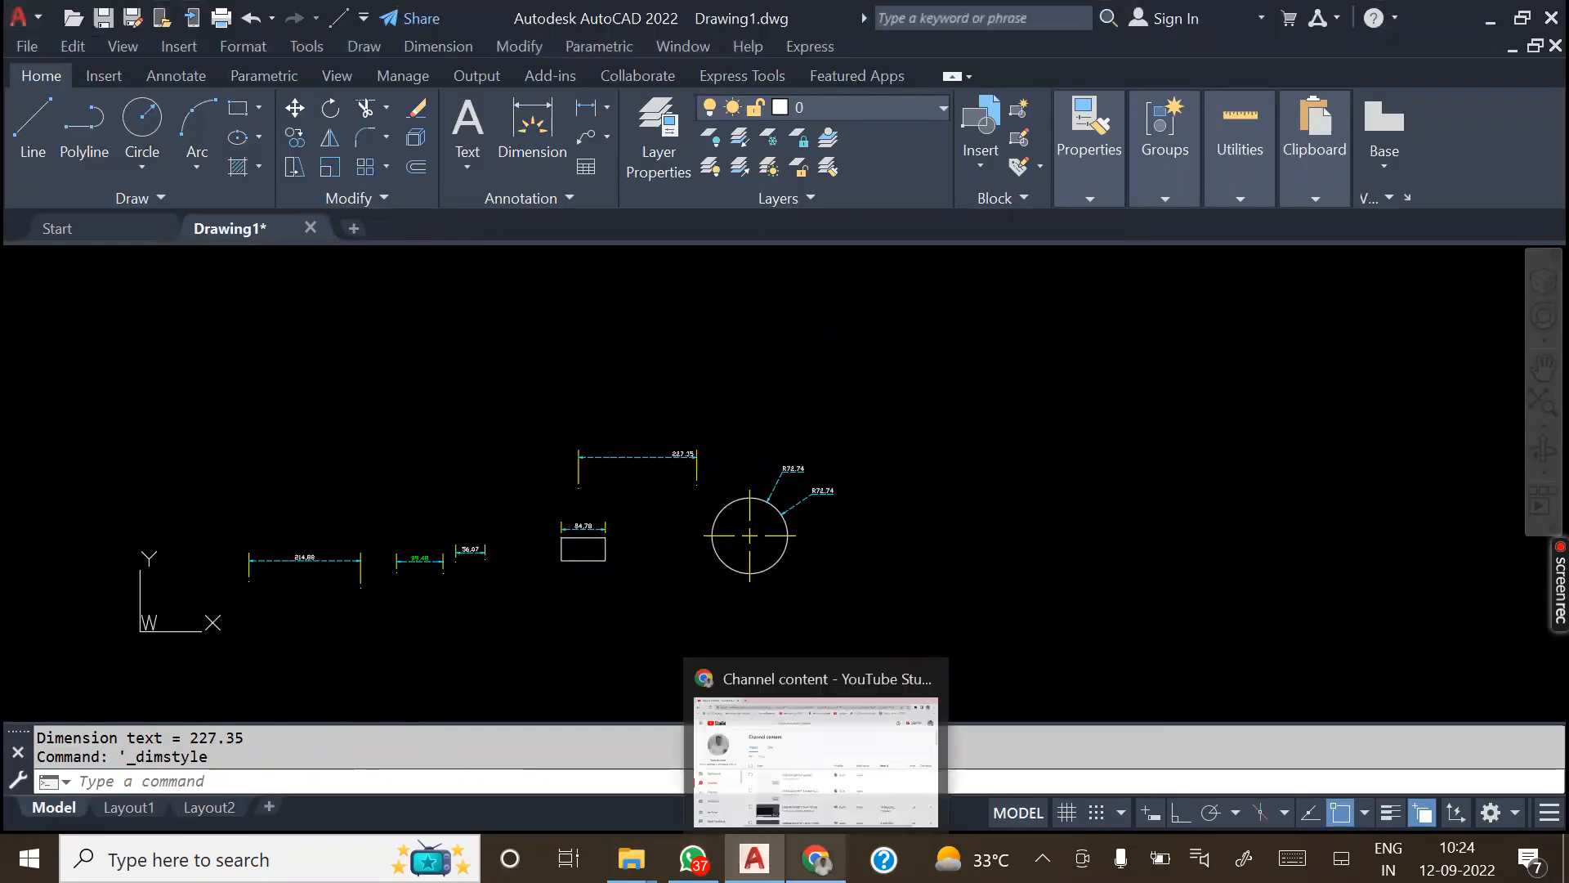